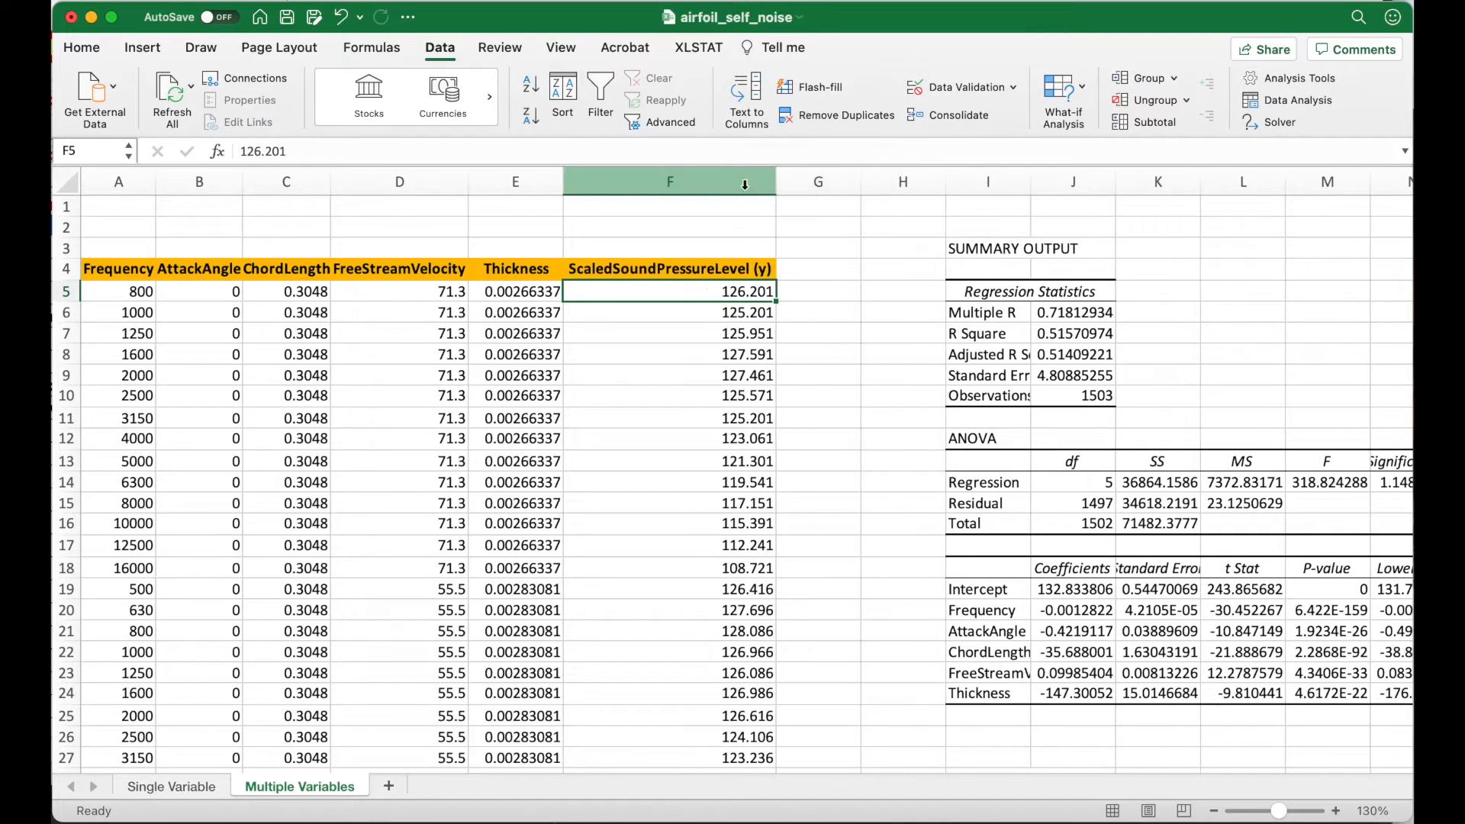
Enter the header "Predicted y (yp)" in cell G4 and widen column G to fit it
left_click(819, 268)
type("Predicted ")
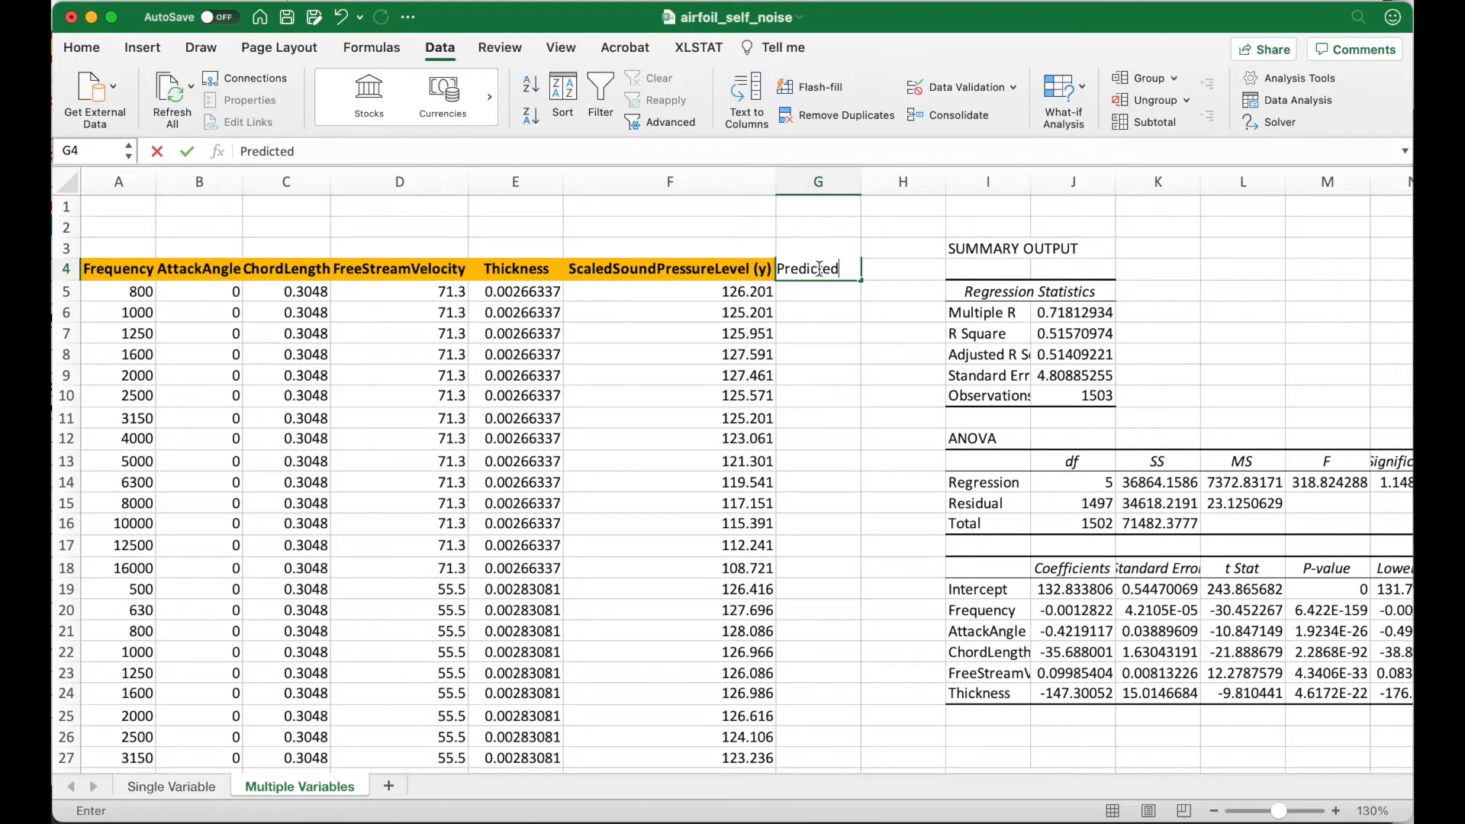
type("y ")
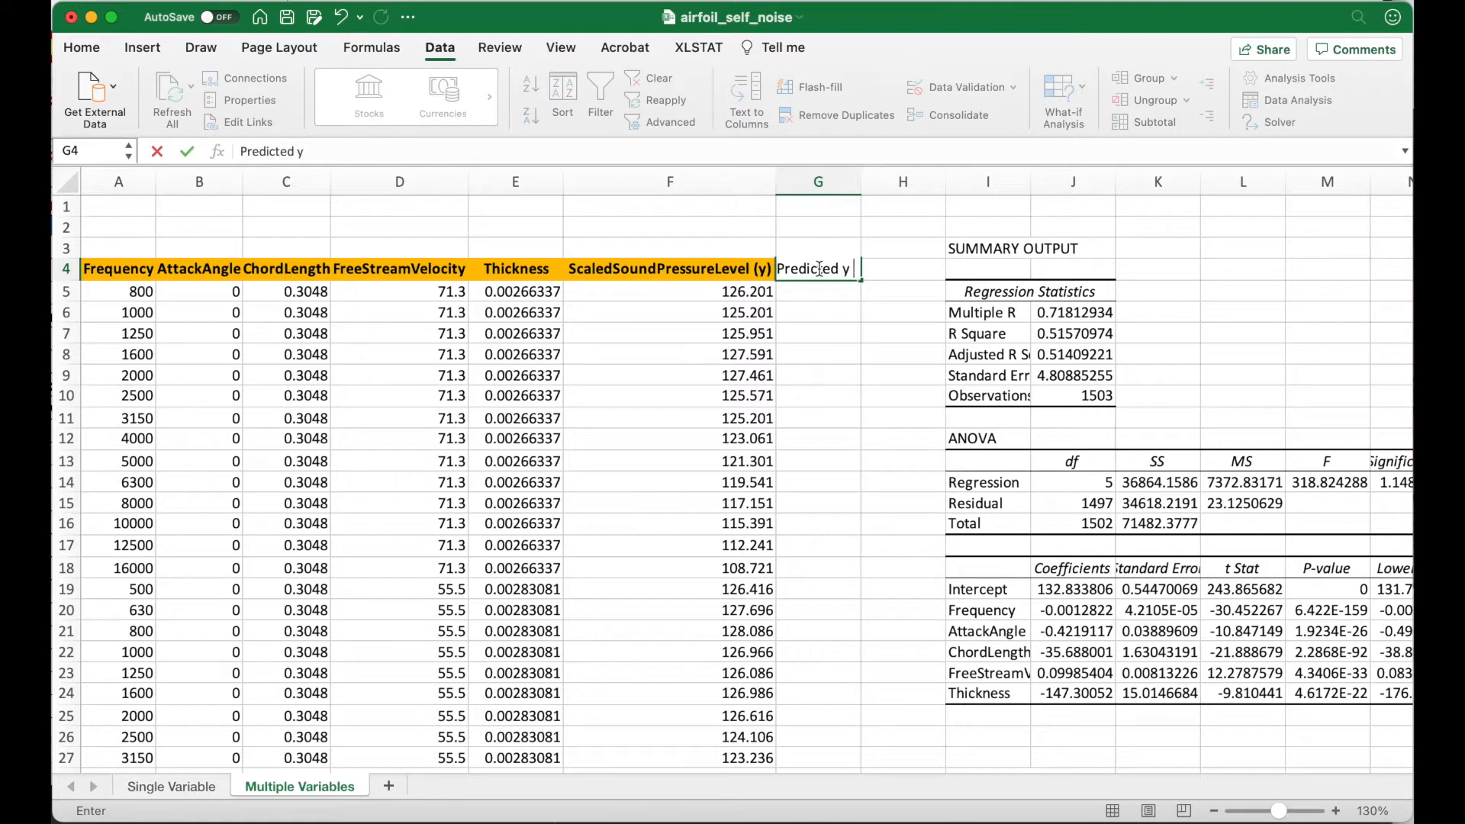
type("(yp)")
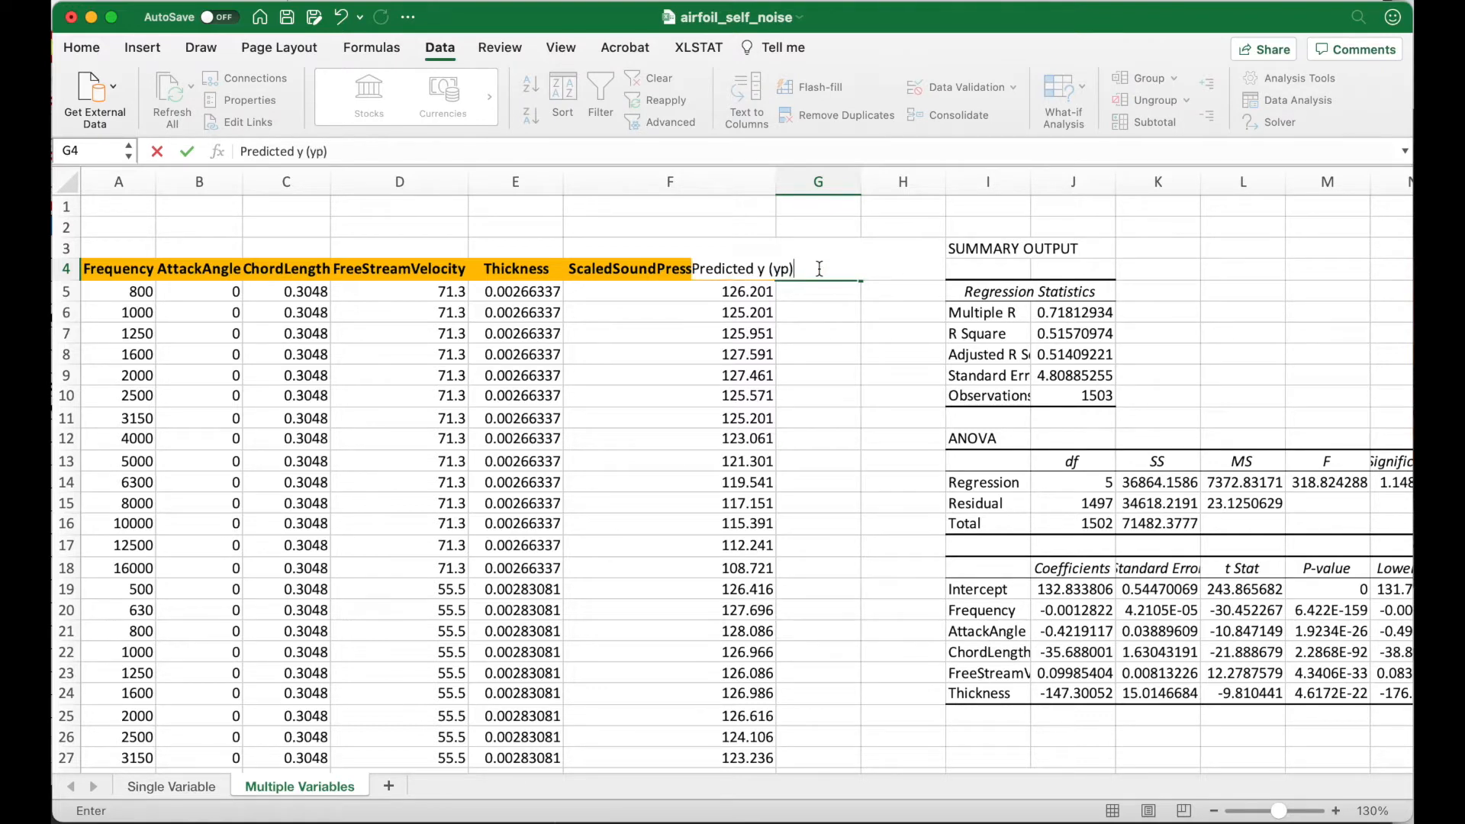
key("Return")
left_click_drag(859, 189, 885, 189)
Fill the "Predicted y (yp)" header cell G4 with light green
left_click(823, 268)
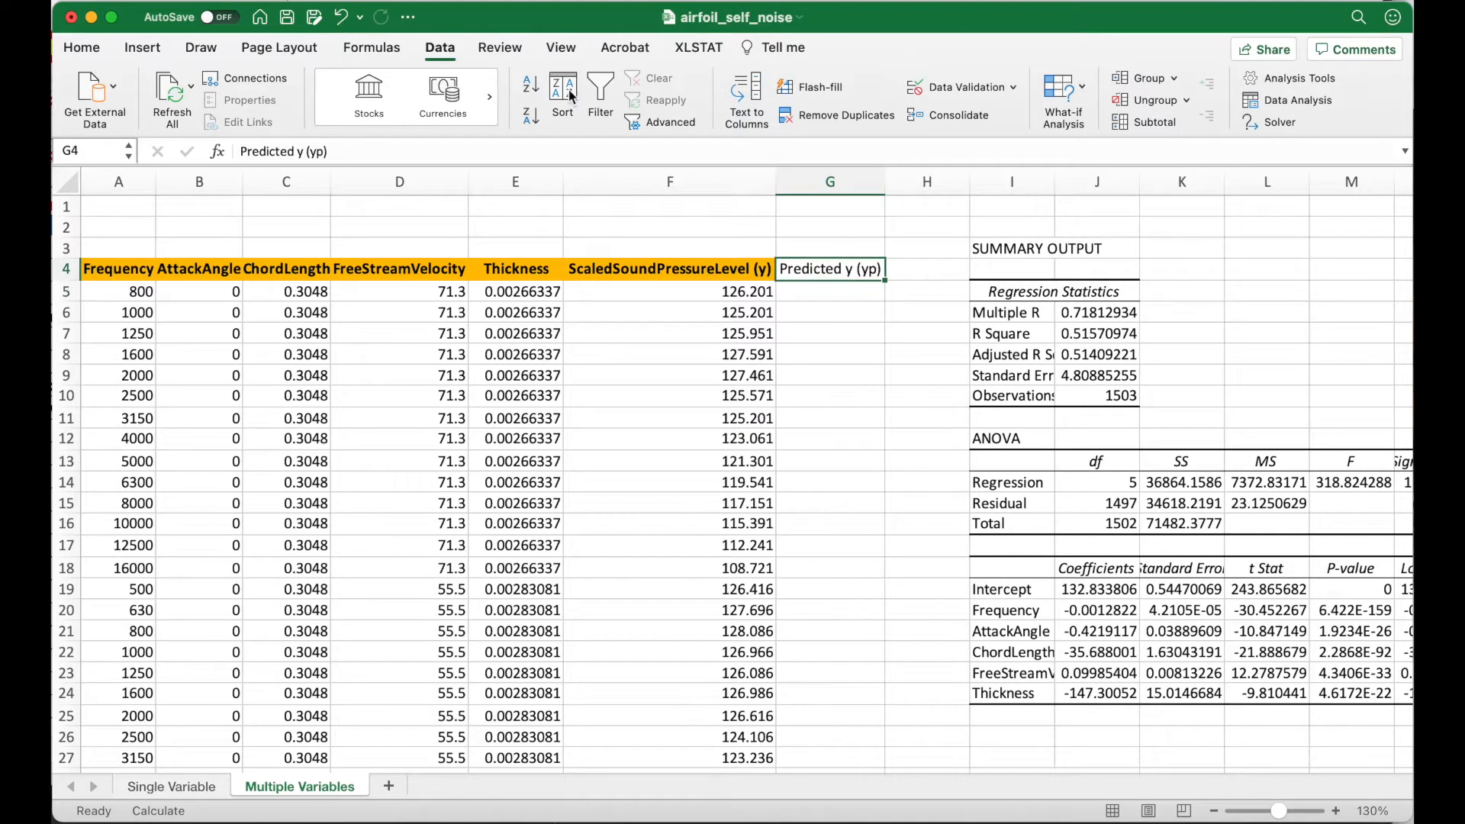
left_click(80, 48)
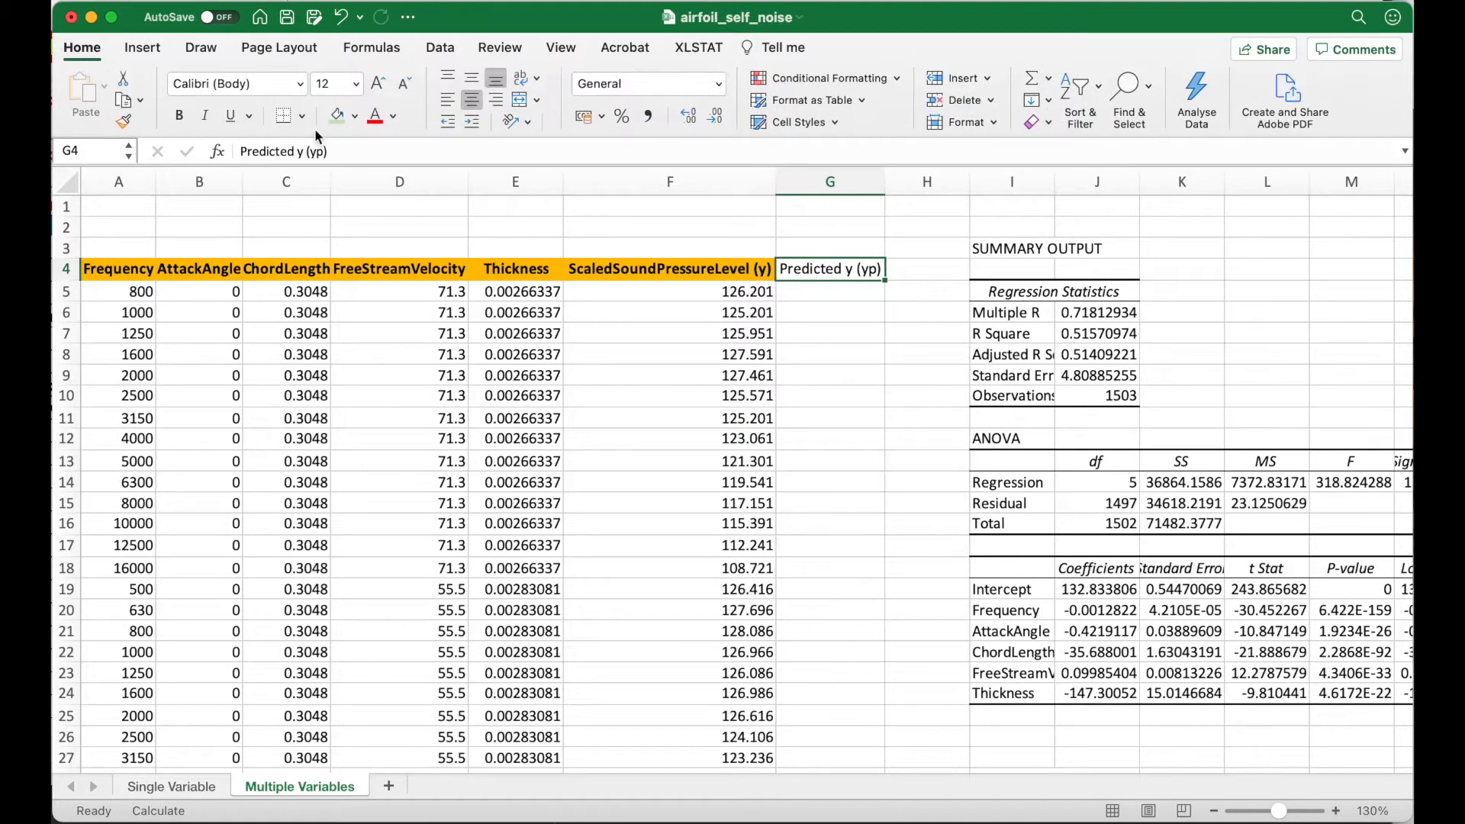
left_click(333, 118)
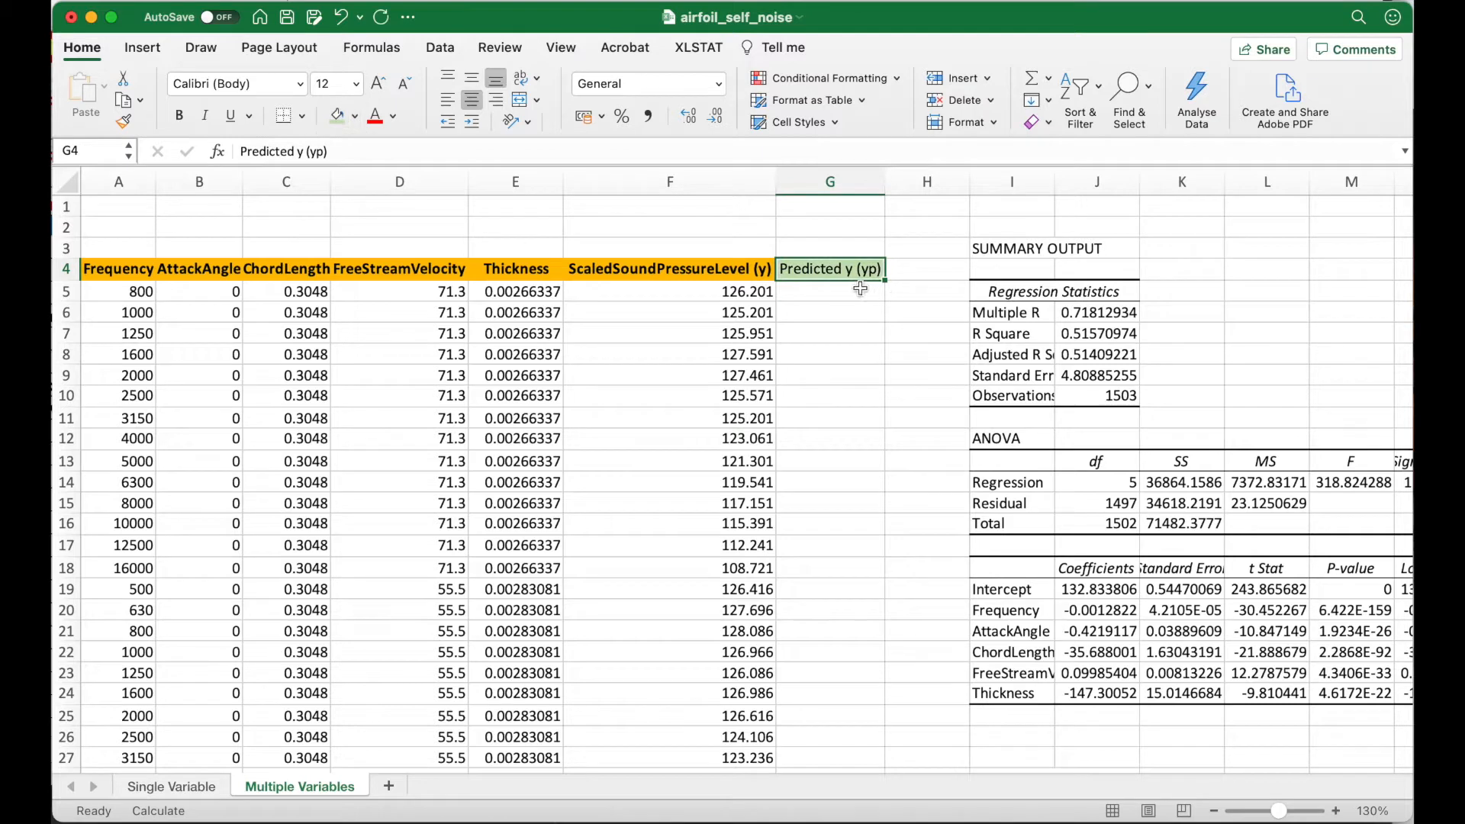
Start the prediction formula in G5 with the intercept and the Frequency term: =J19+J20*A5
left_click(797, 291)
type("=")
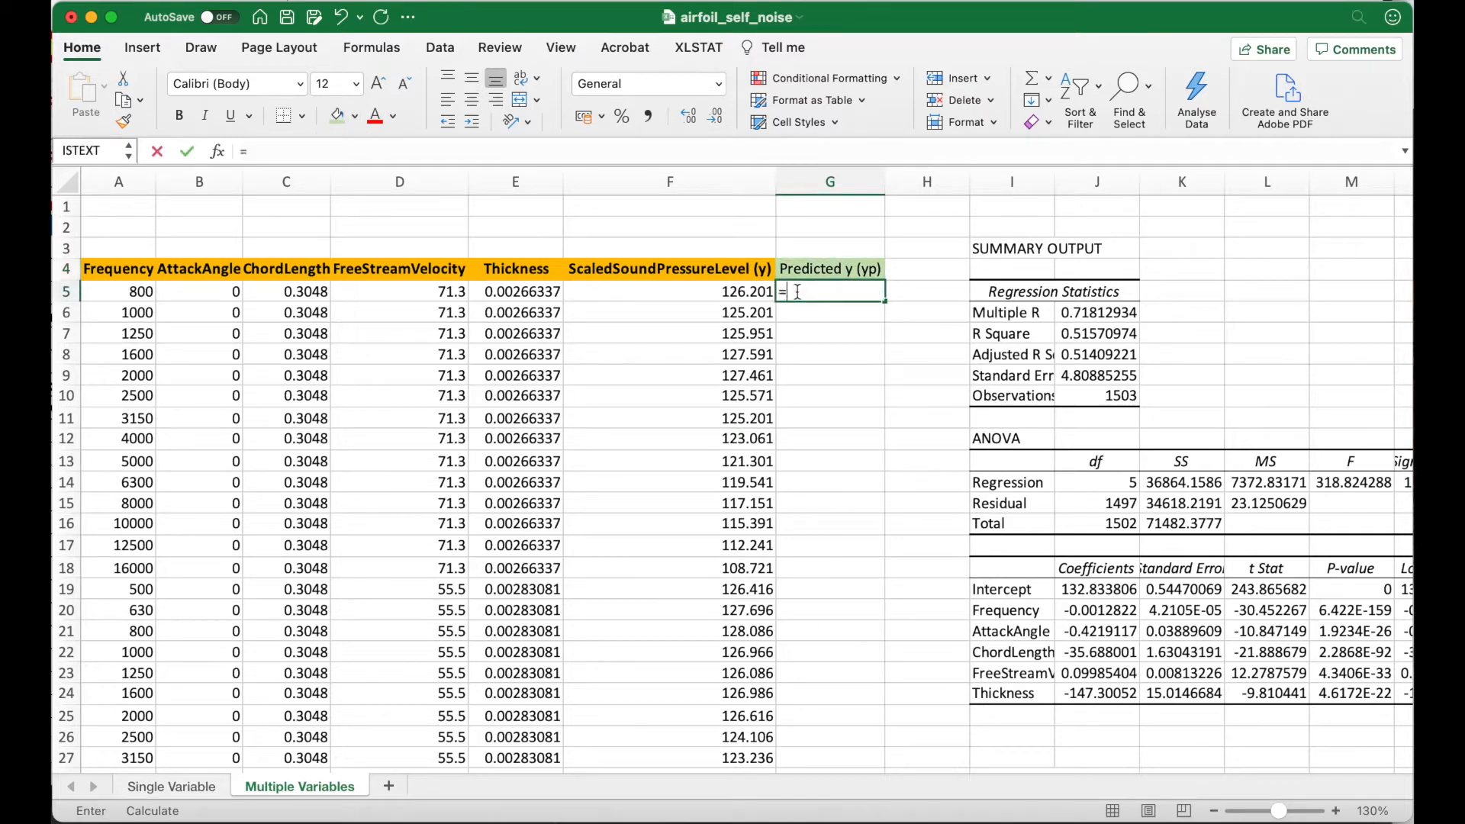
left_click(1086, 584)
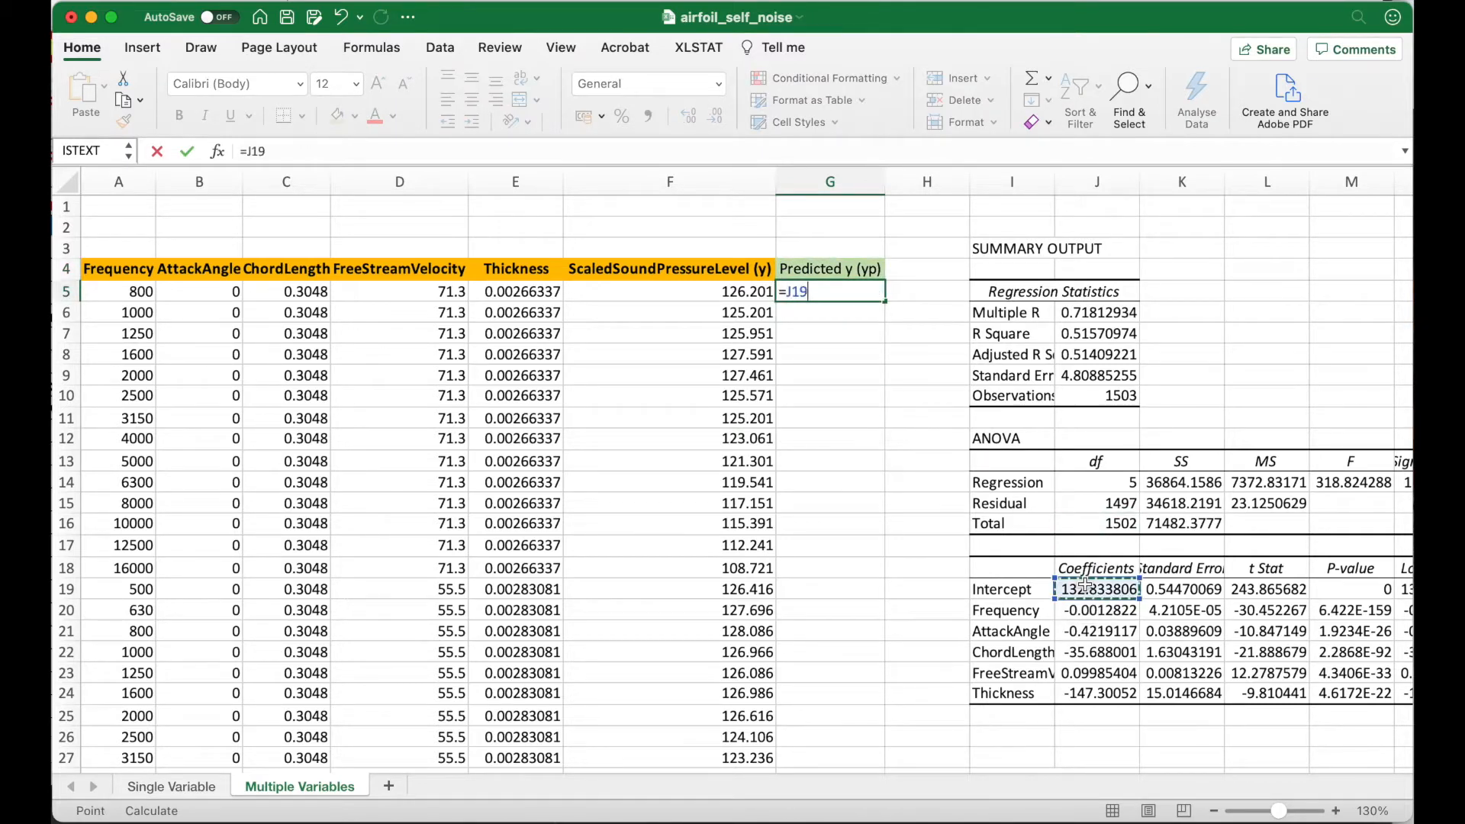
type("+")
left_click(1088, 611)
type("*")
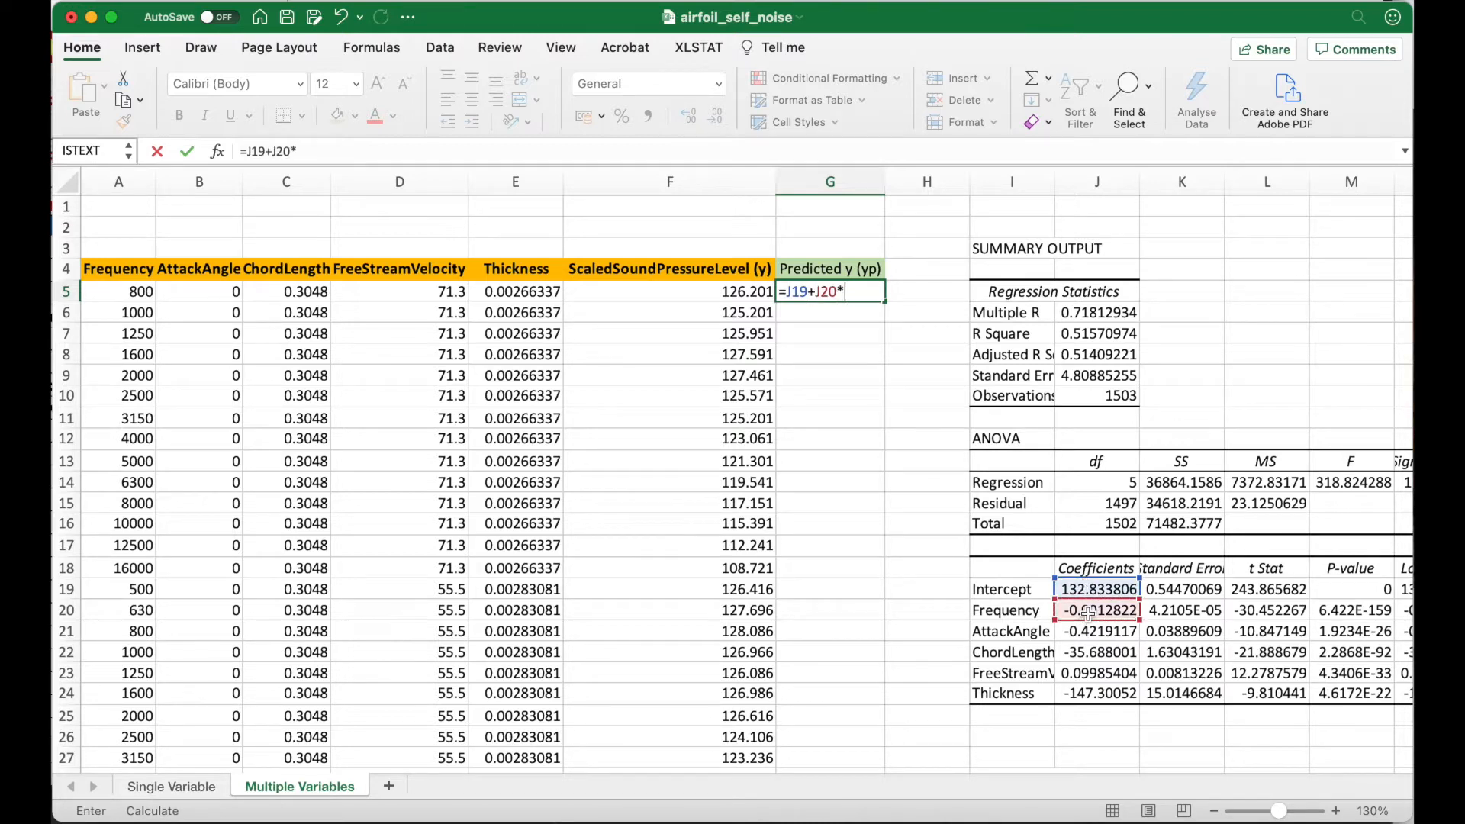
left_click(112, 292)
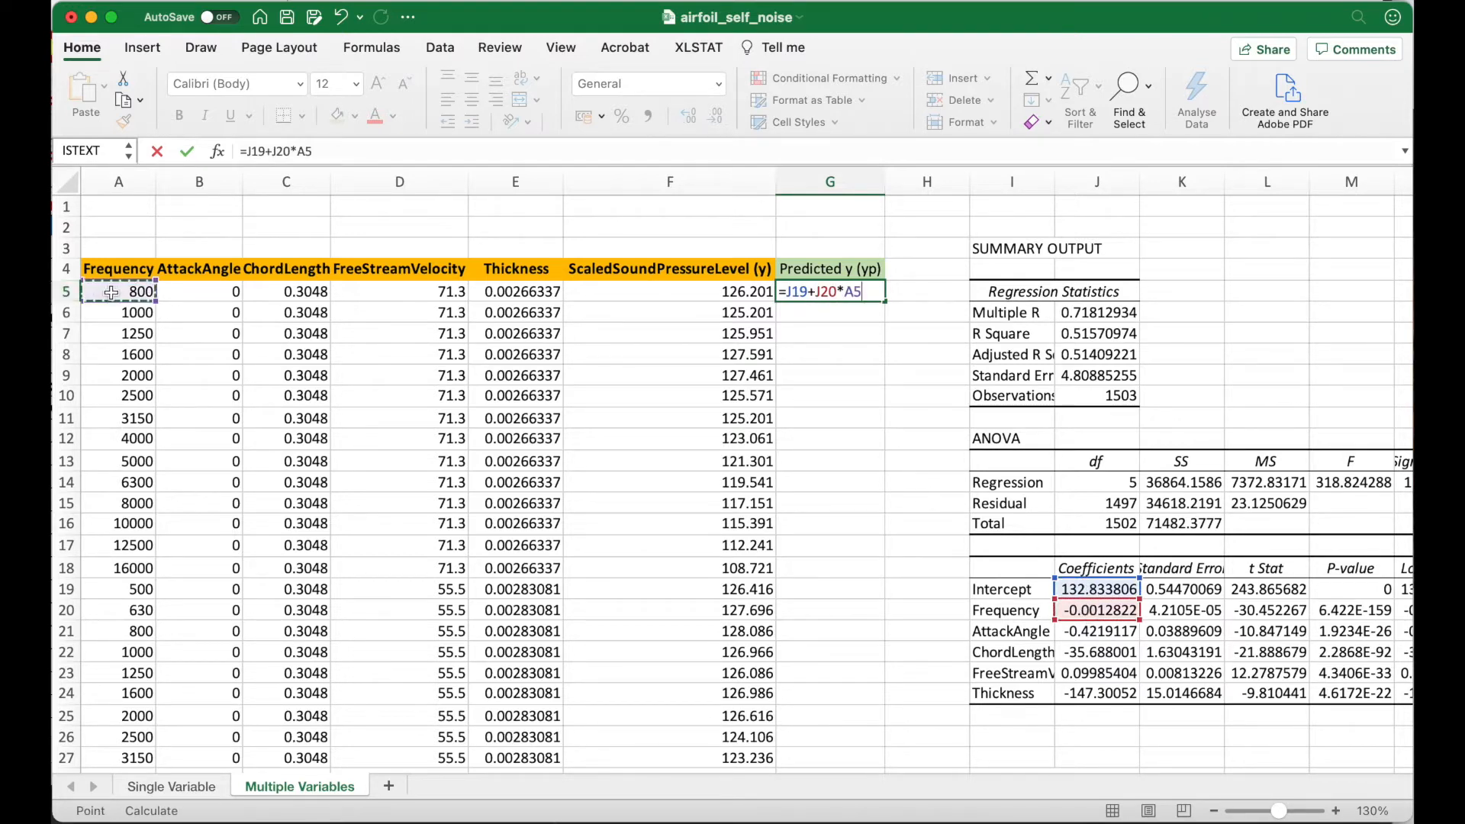
Extend the G5 formula with the AttackAngle and ChordLength terms: +J21*B5+J22*C5
type("+")
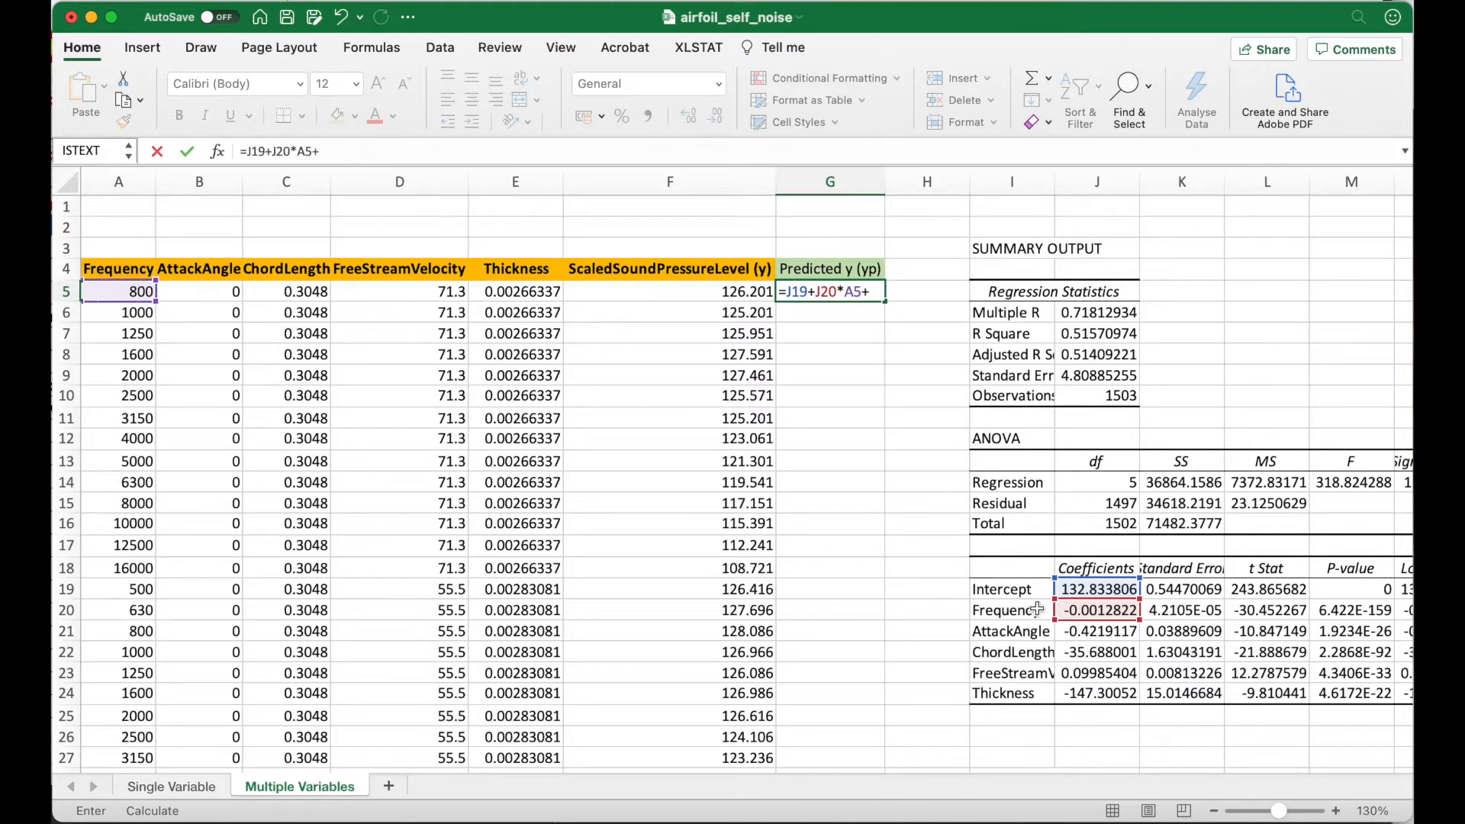
left_click(1099, 631)
type("*")
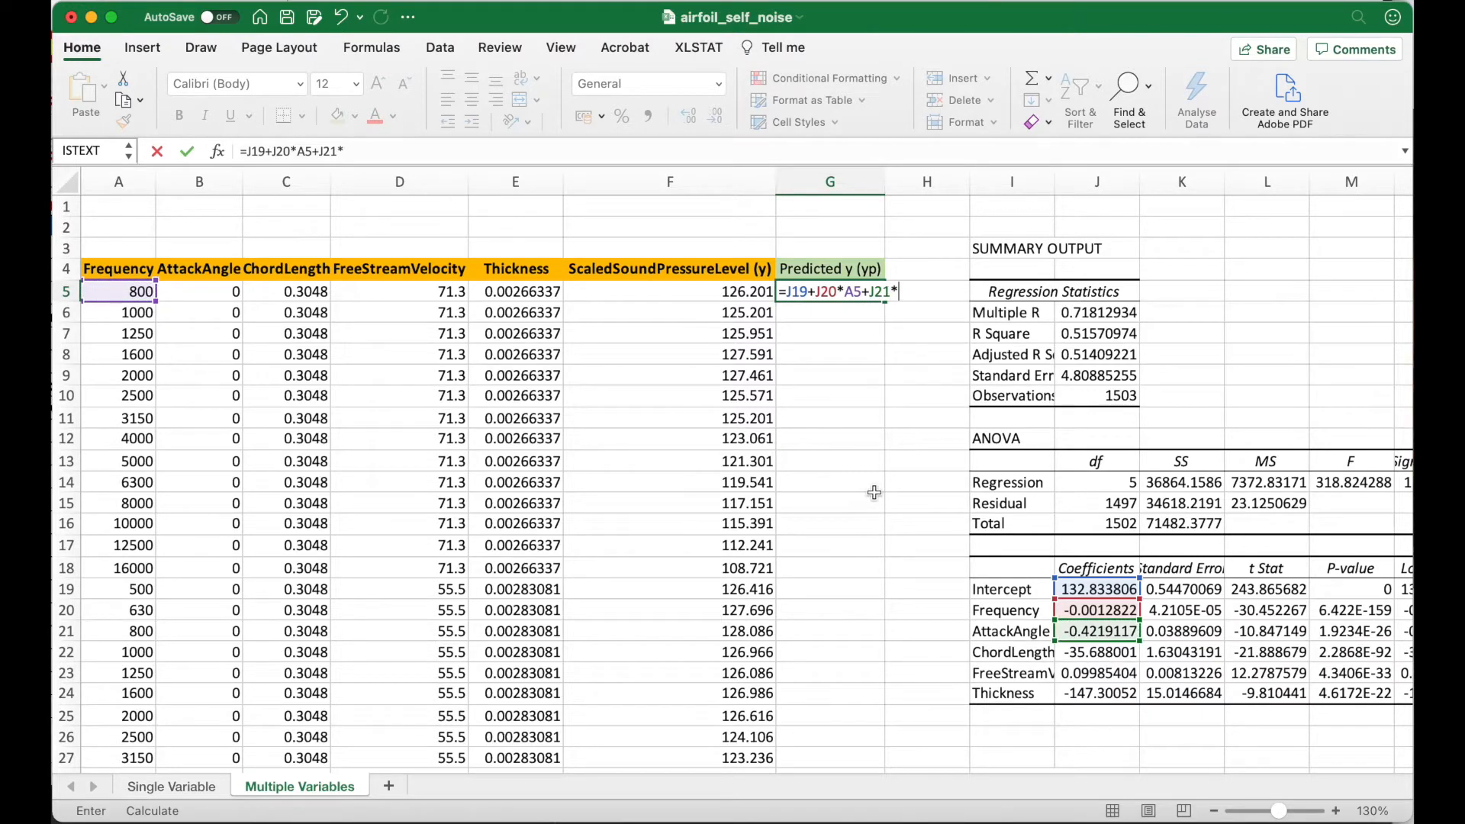
left_click(202, 289)
type("+")
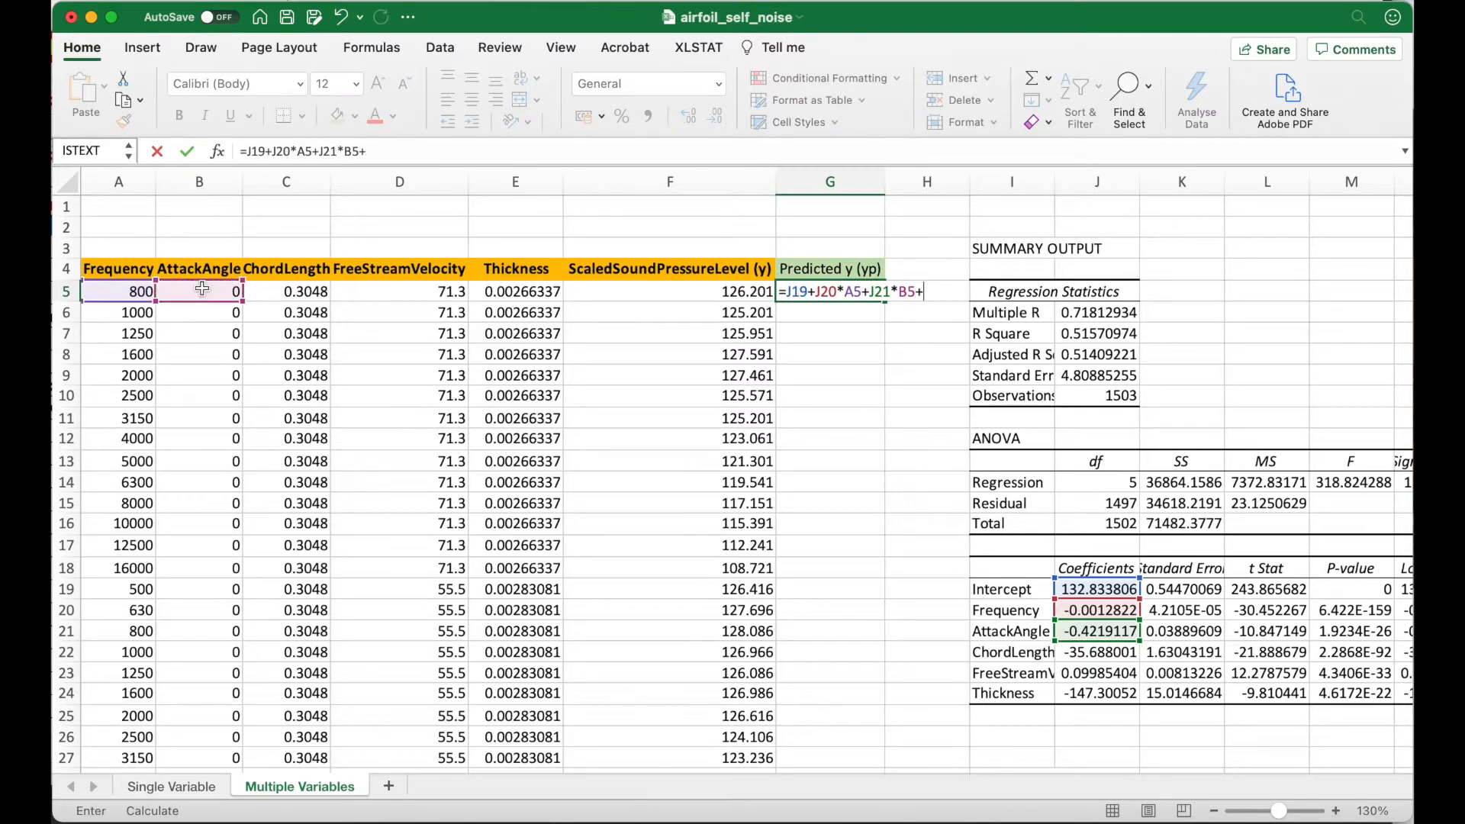
left_click(1089, 654)
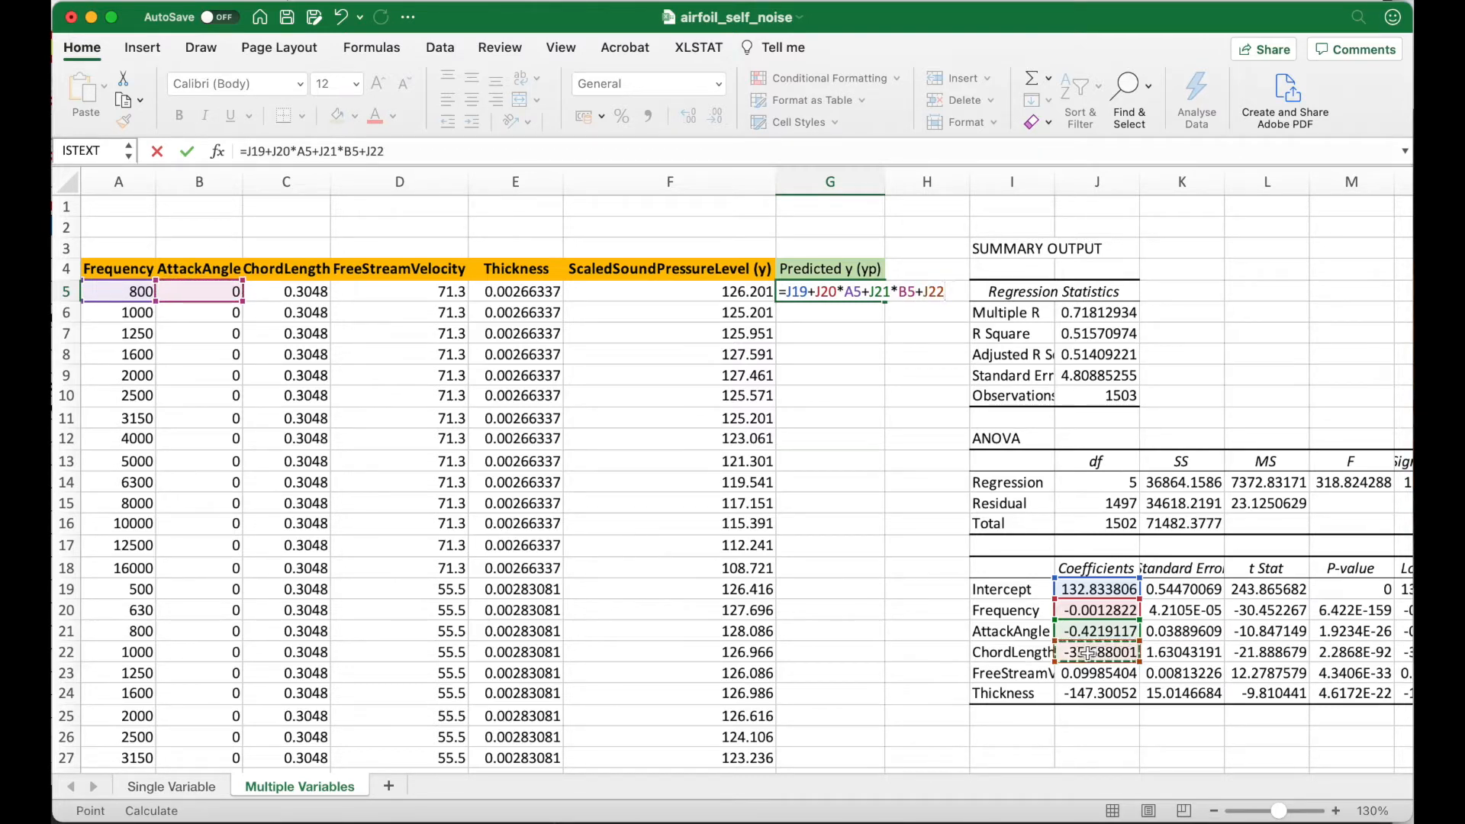
type("*")
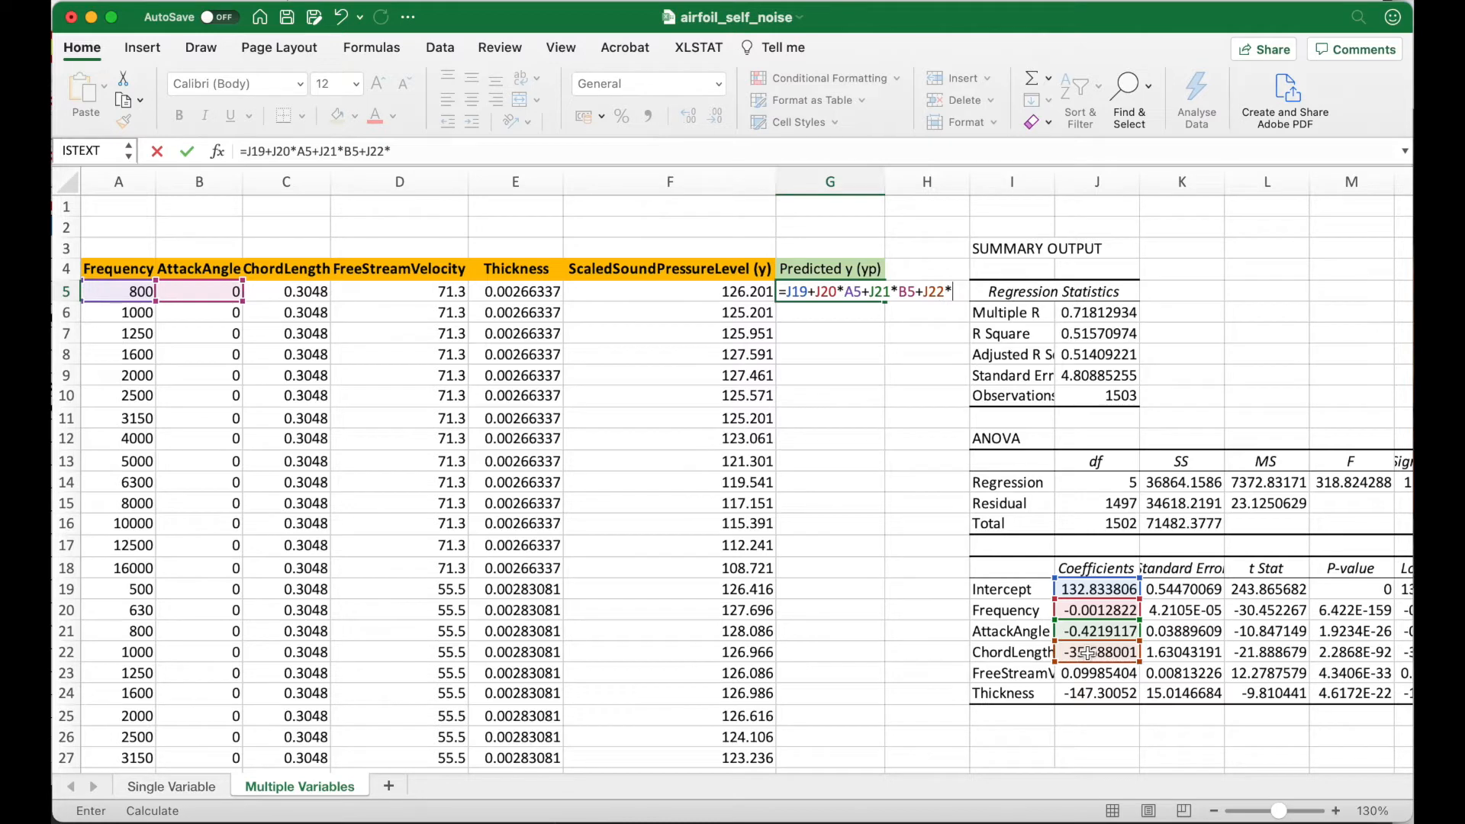
left_click(287, 288)
Extend the G5 formula with the FreeStreamVelocity and Thickness terms: +J23*D5+J24*E5
type("+")
left_click(1116, 674)
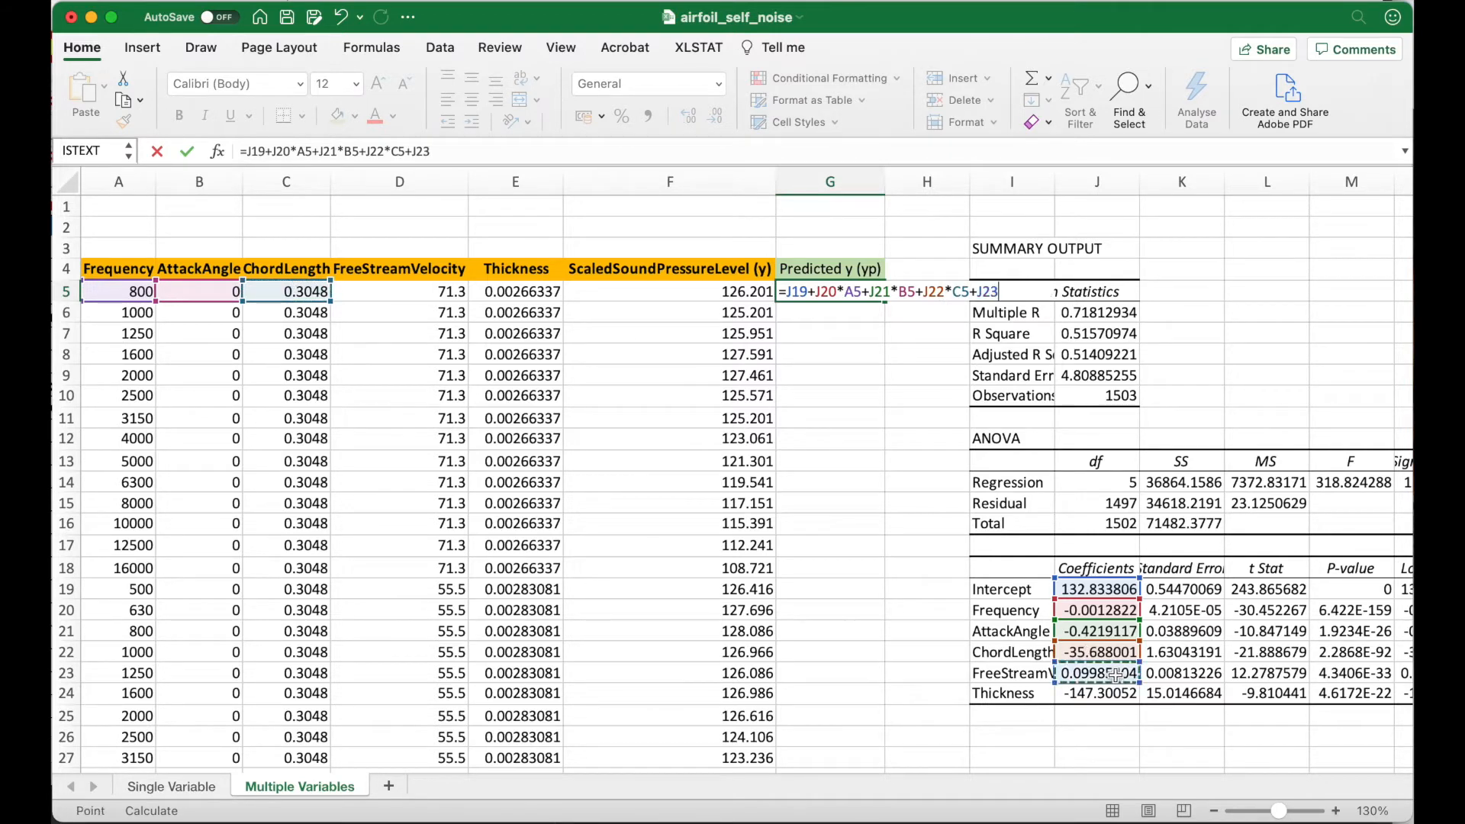
type("*")
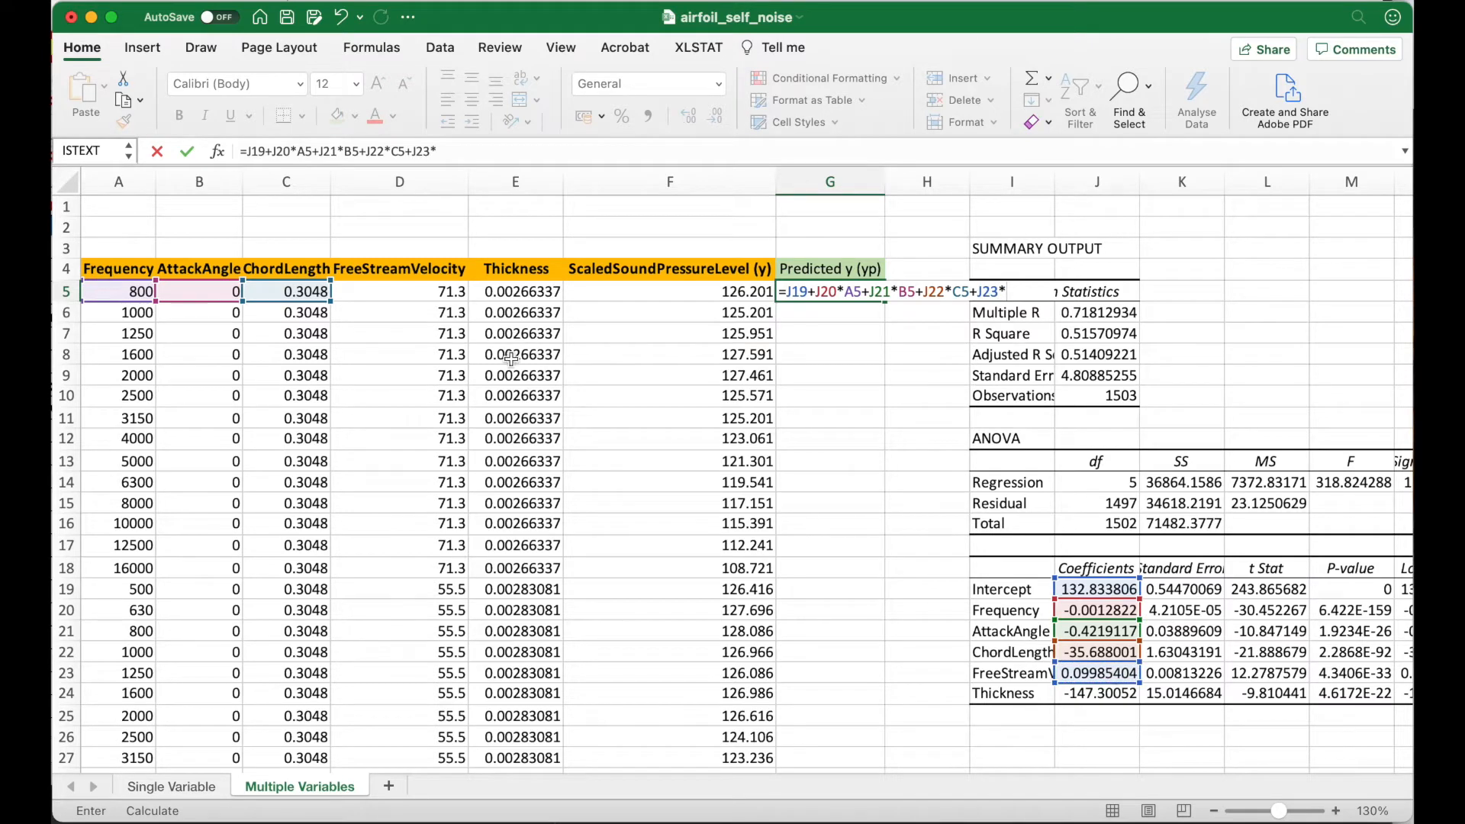
left_click(414, 290)
type("+")
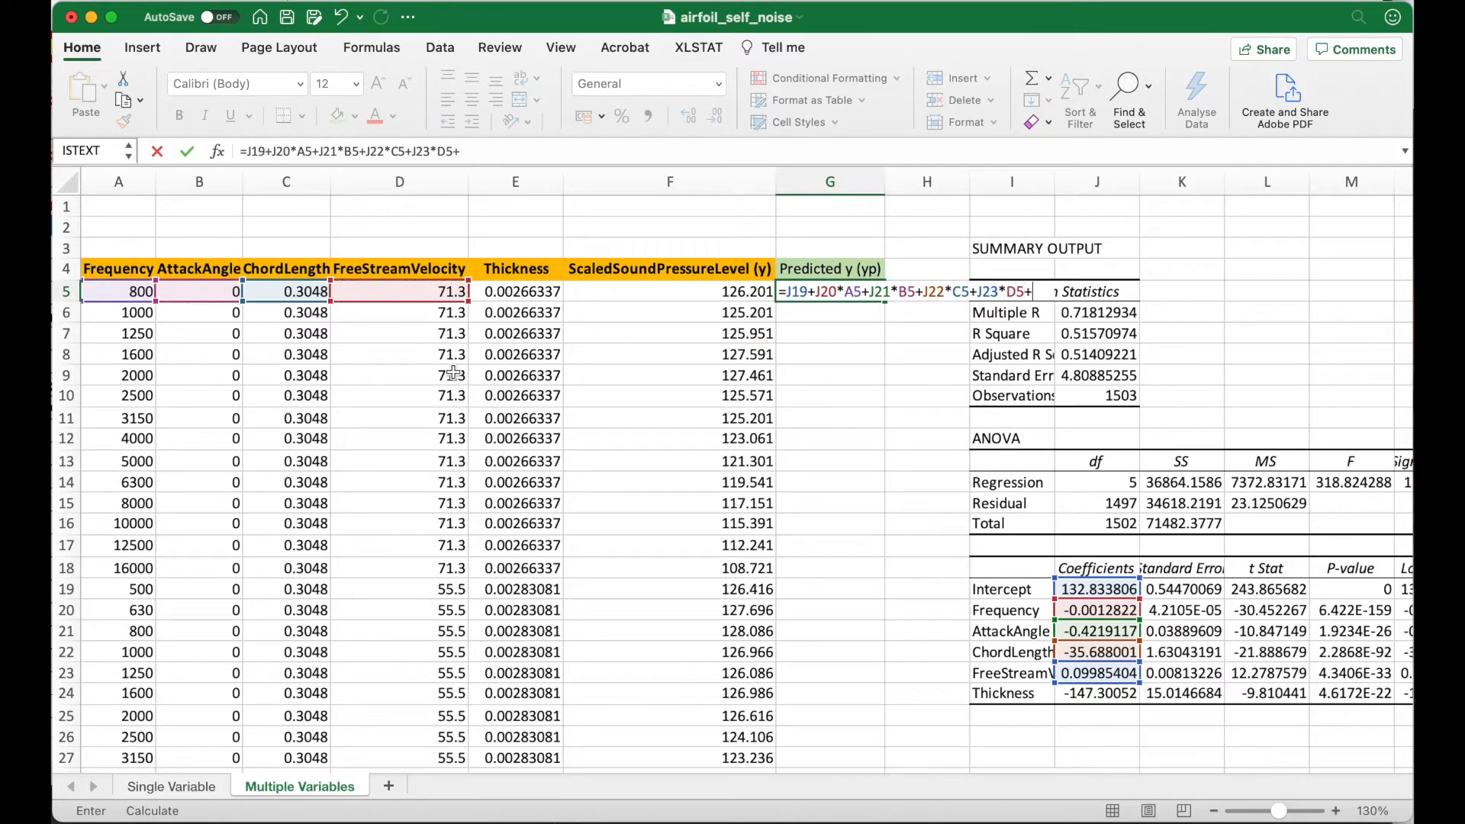
left_click(1087, 692)
type("*")
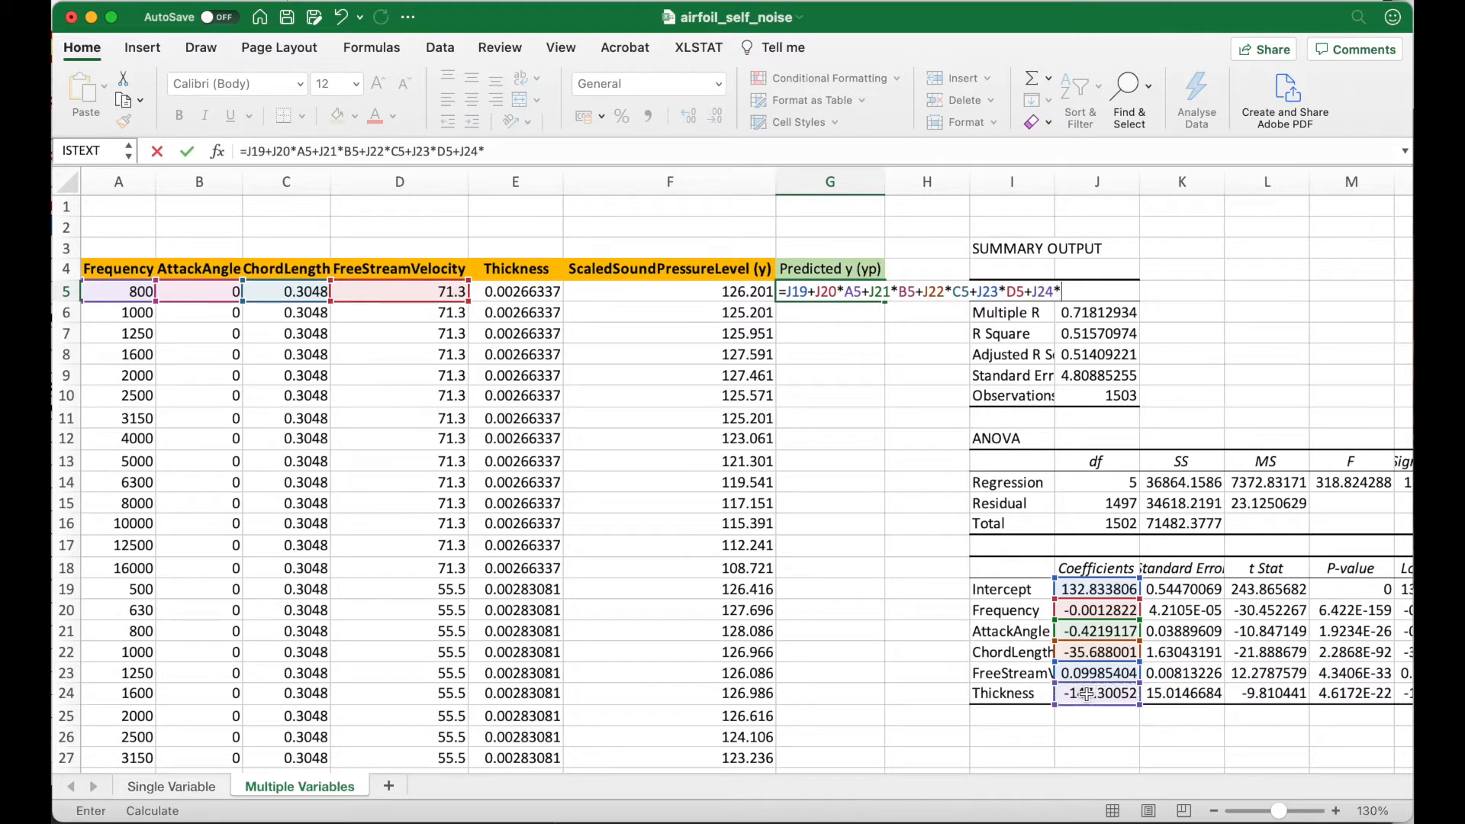
left_click(538, 293)
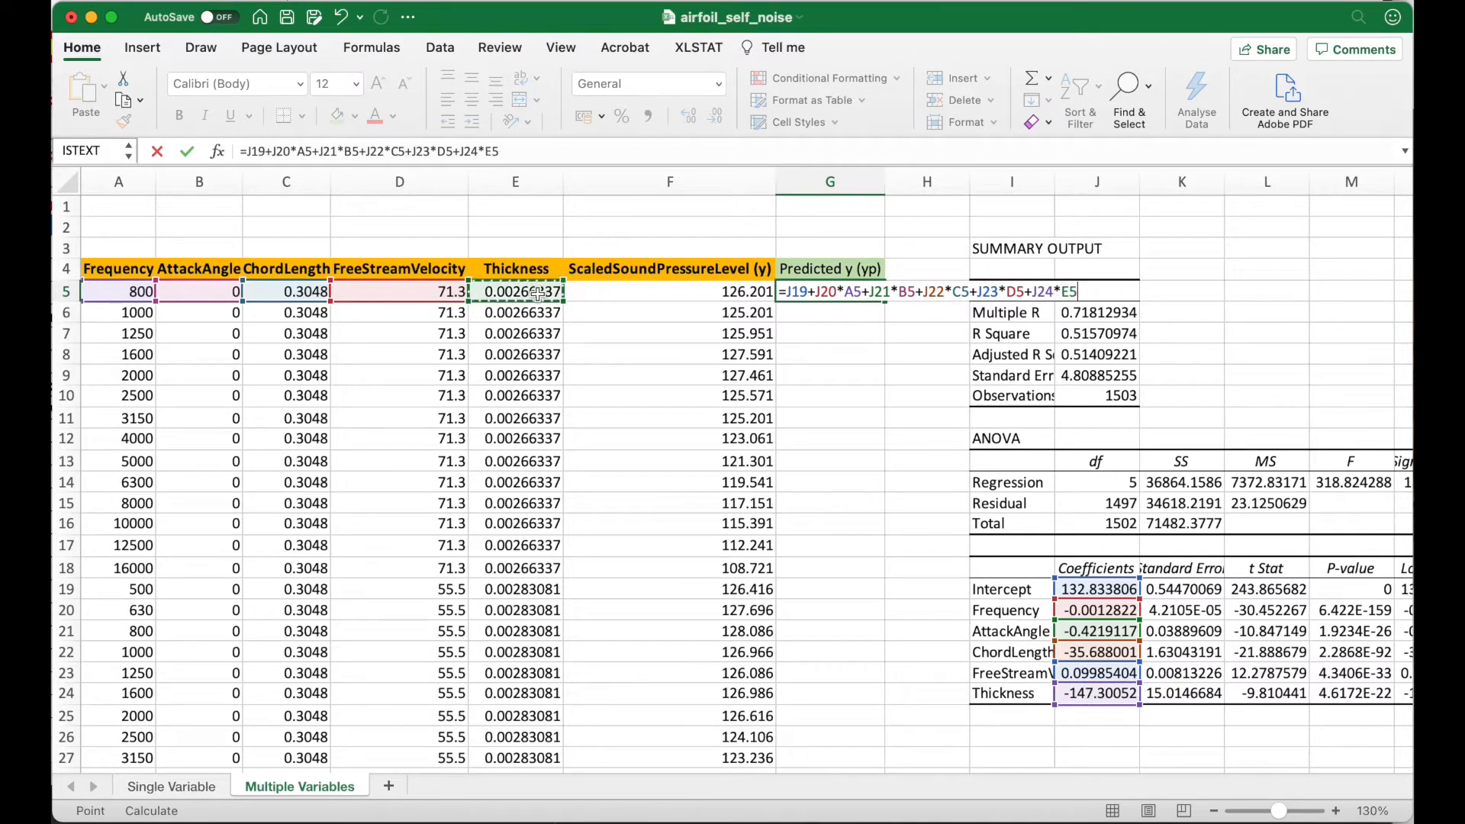
Make the coefficient references J19, J20, J21 and J22 in the G5 formula absolute ($J$19 to $J$22)
left_click(799, 293)
type("$J$19+")
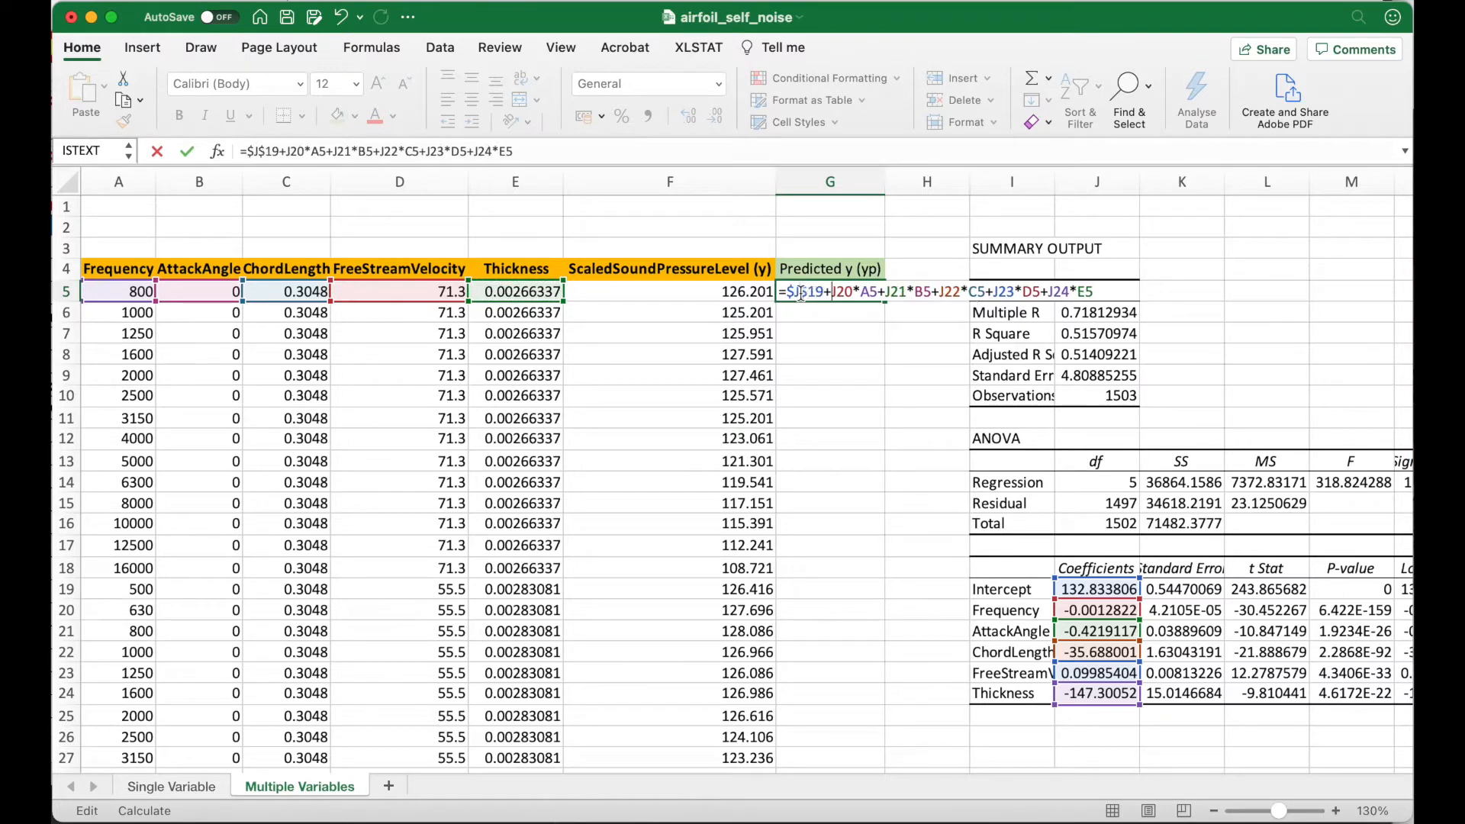
type("$")
key("Right")
type("$J")
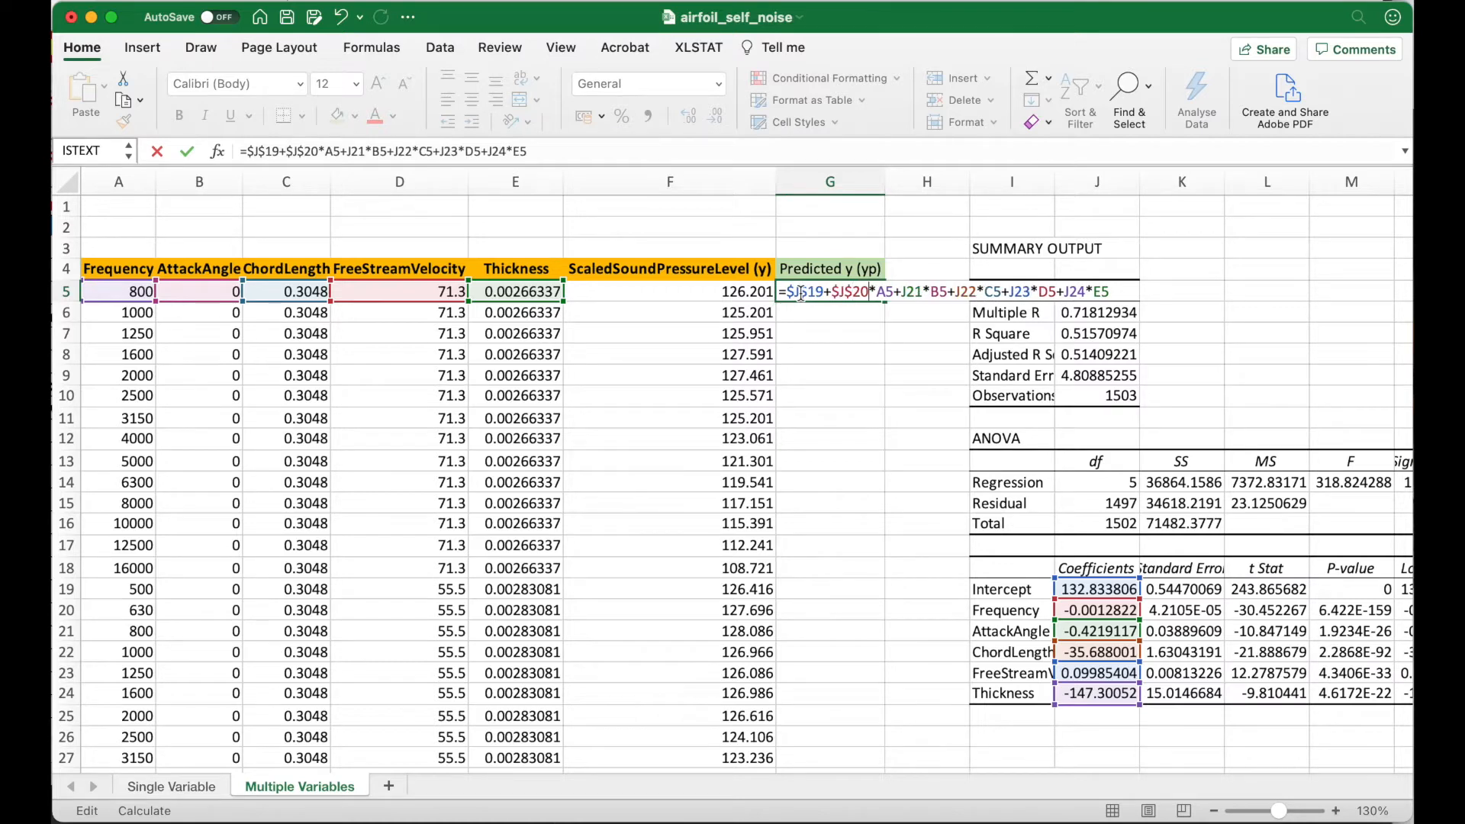
type("$19+$")
key("Right")
key("Right")
type("$")
key("Right")
type("$J")
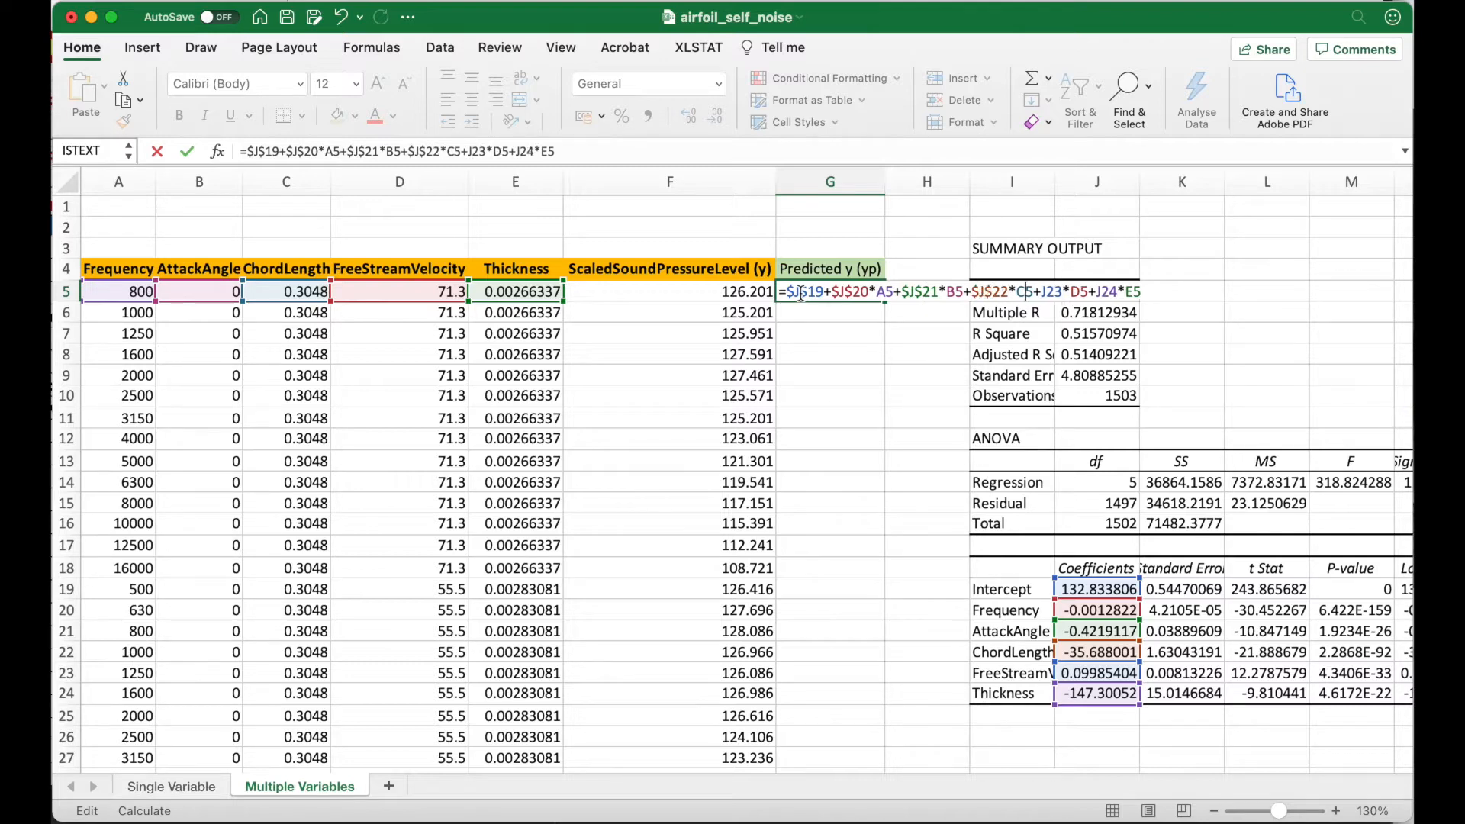
Make the references J23 and J24 absolute ($J$23, $J$24) and commit the G5 formula
type("$")
key("Right")
type("$")
key("Right")
type("$")
key("Right")
type("$")
key("Right")
key("Return")
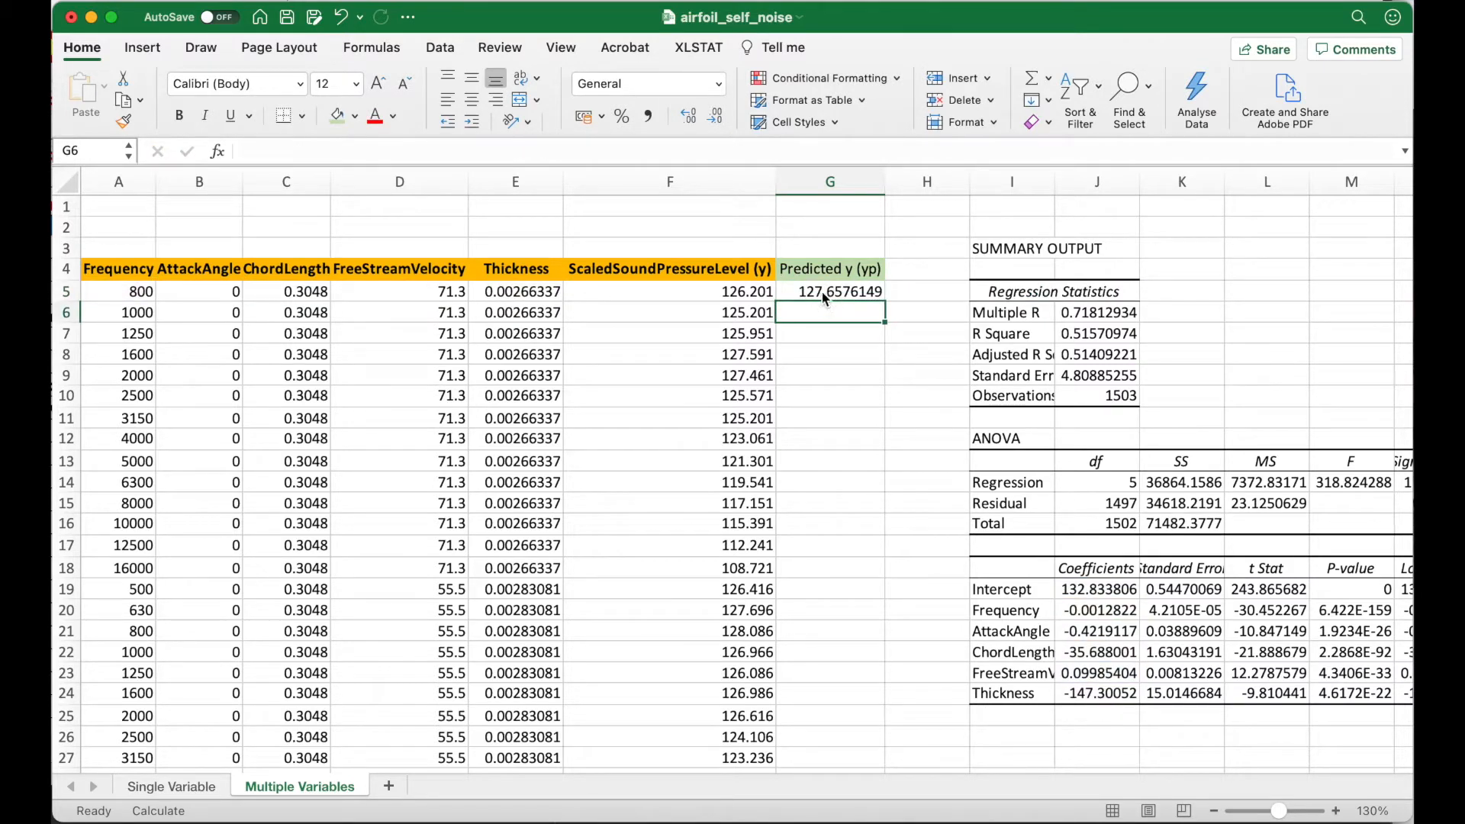
Fill the G5 prediction formula down column G for all data rows and save the workbook
left_click(829, 292)
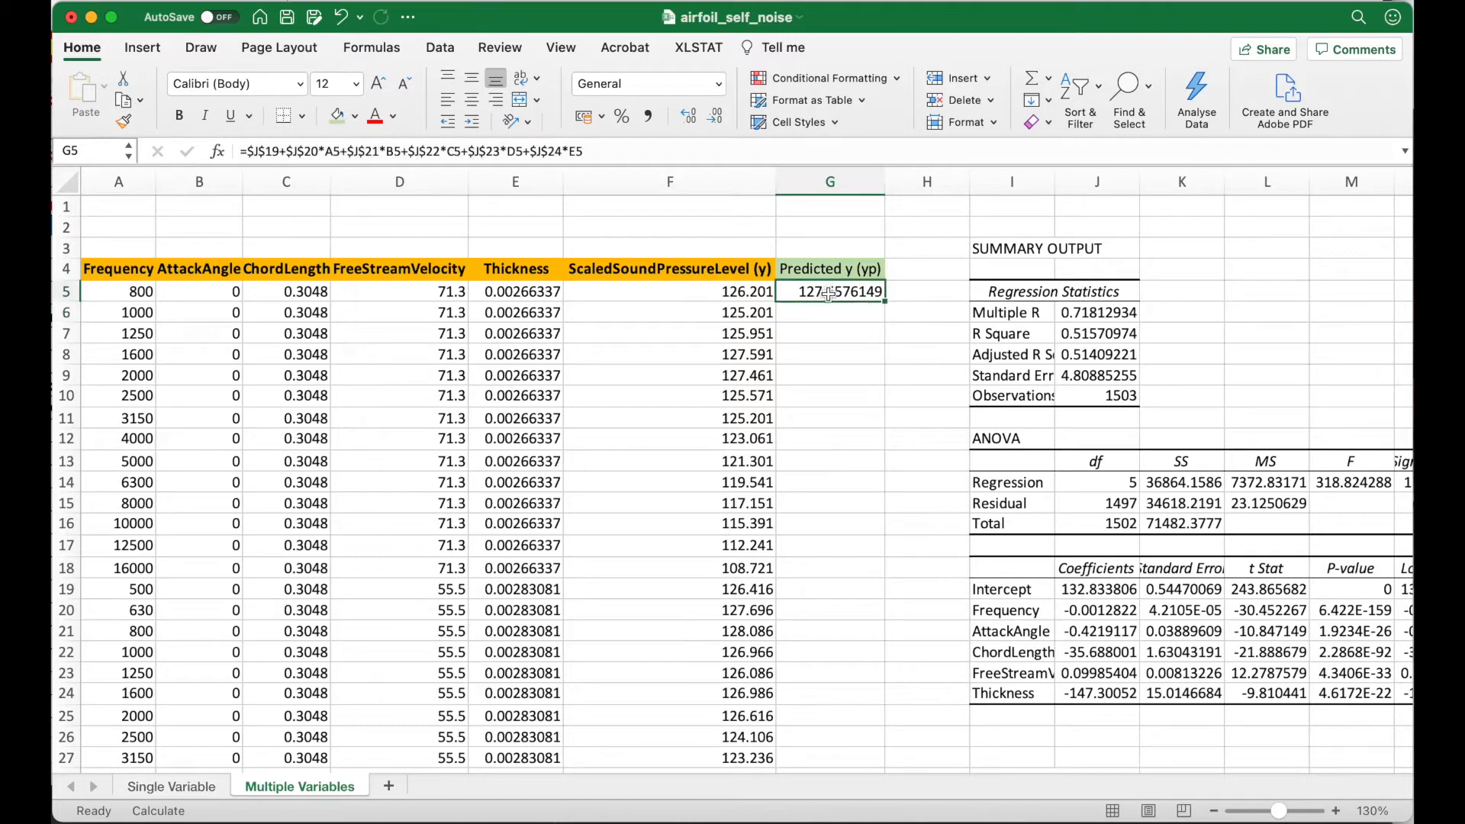
double_click(885, 302)
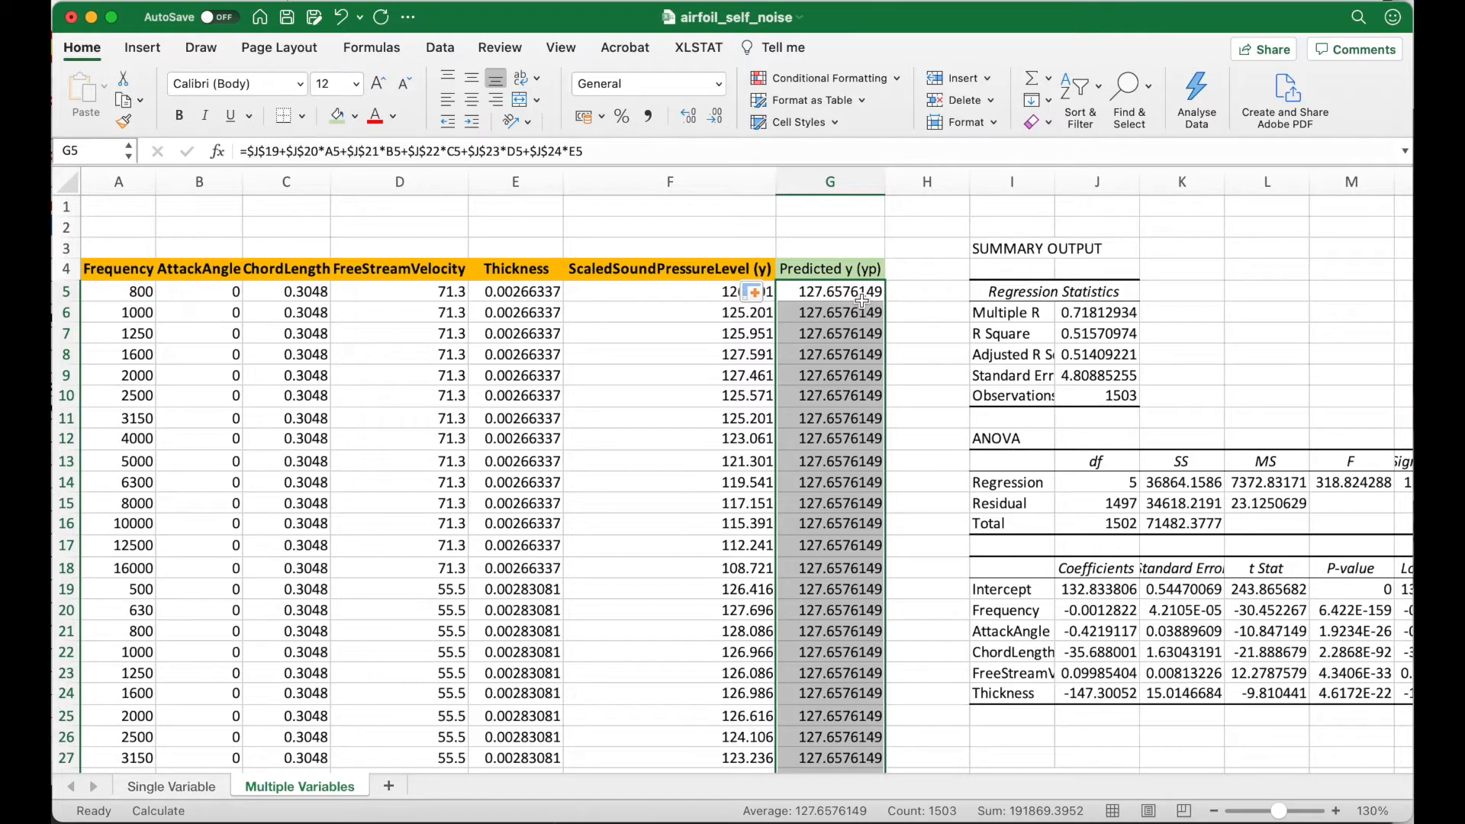
key("super+s")
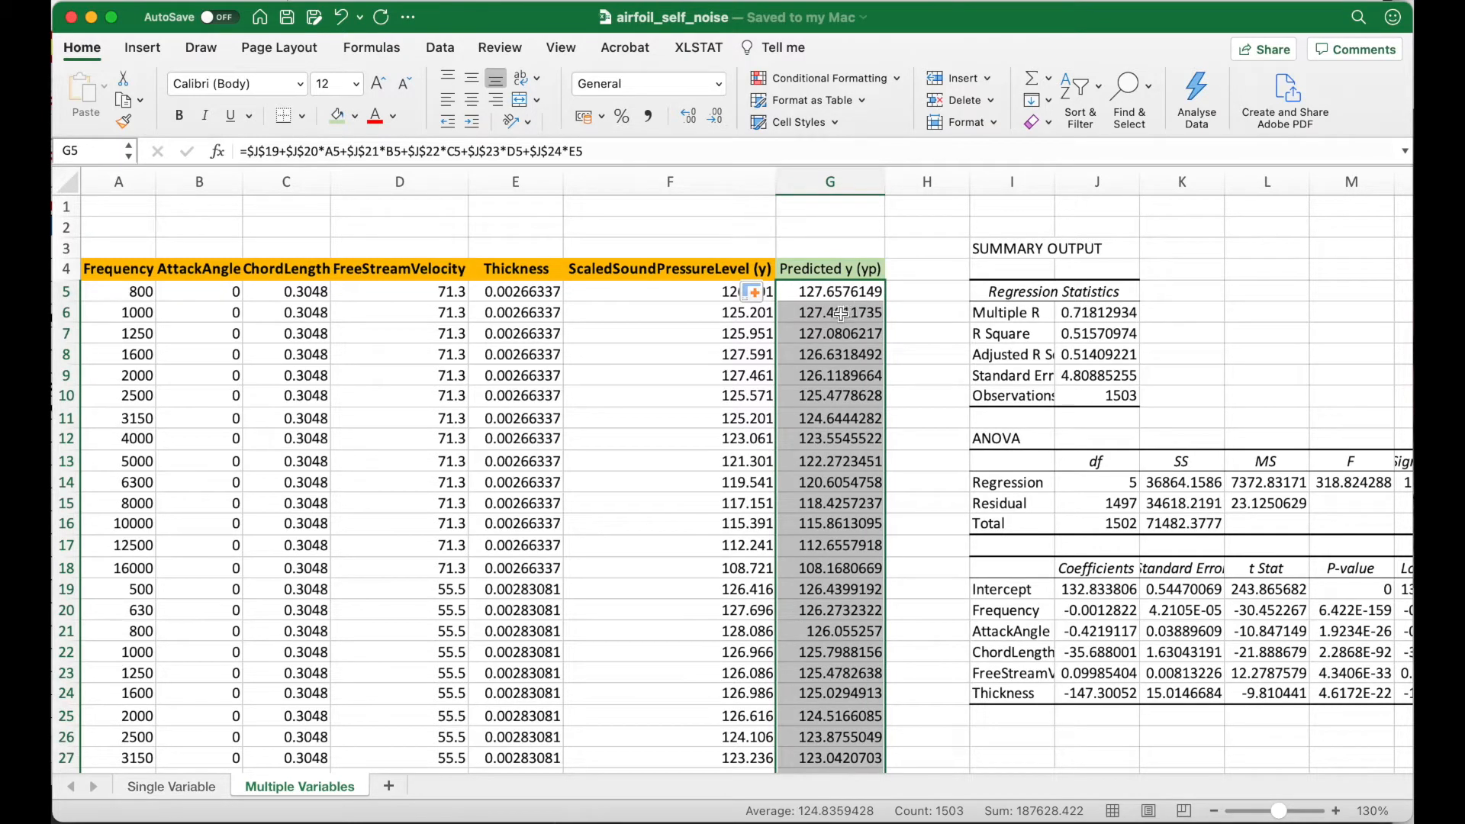
left_click(841, 313)
left_click(855, 296)
Insert five blank columns between the Predicted y column and the regression output, and select cell H4
left_click_drag(929, 182, 1267, 179)
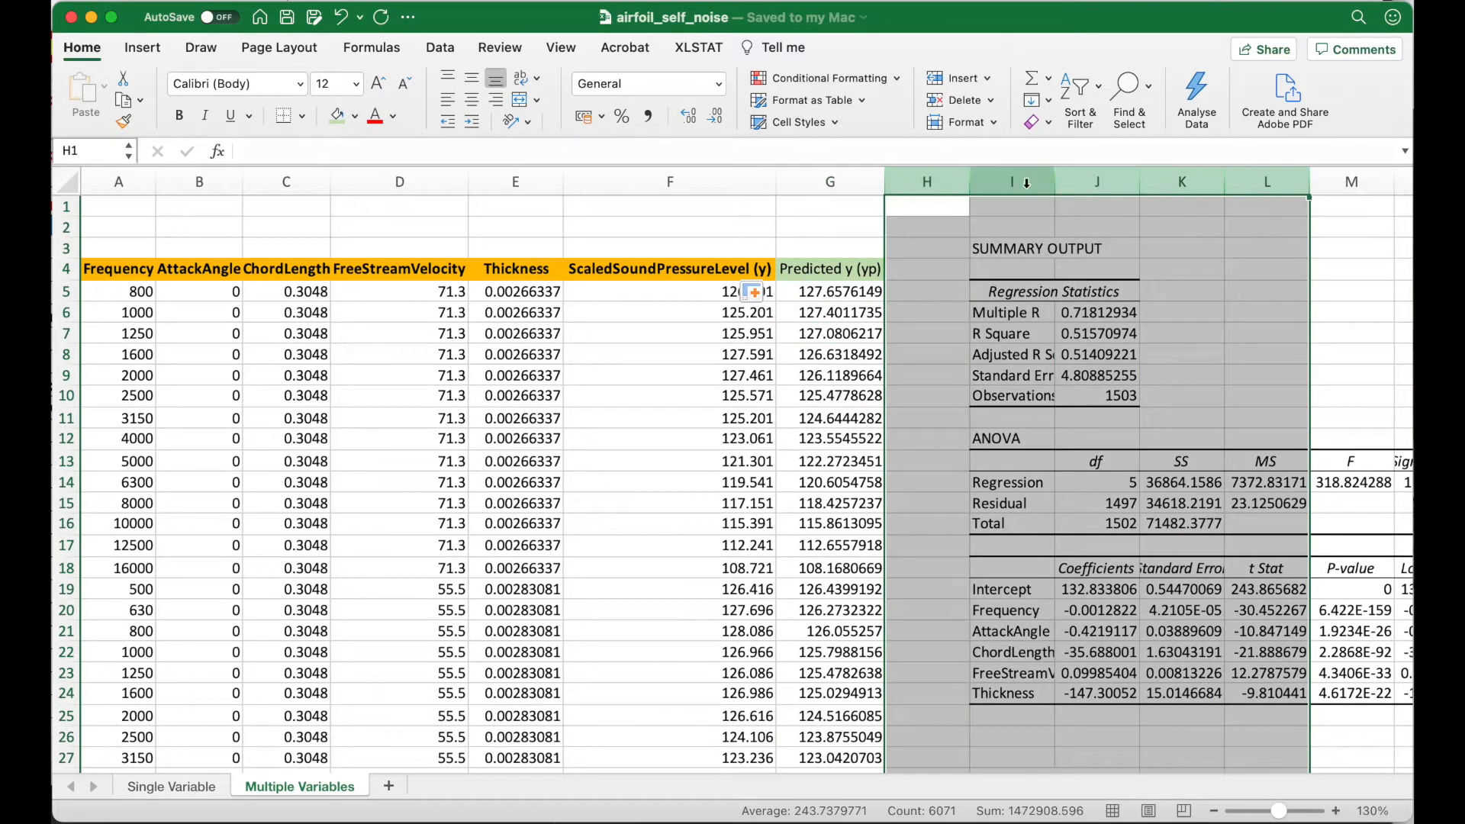
right_click(1028, 189)
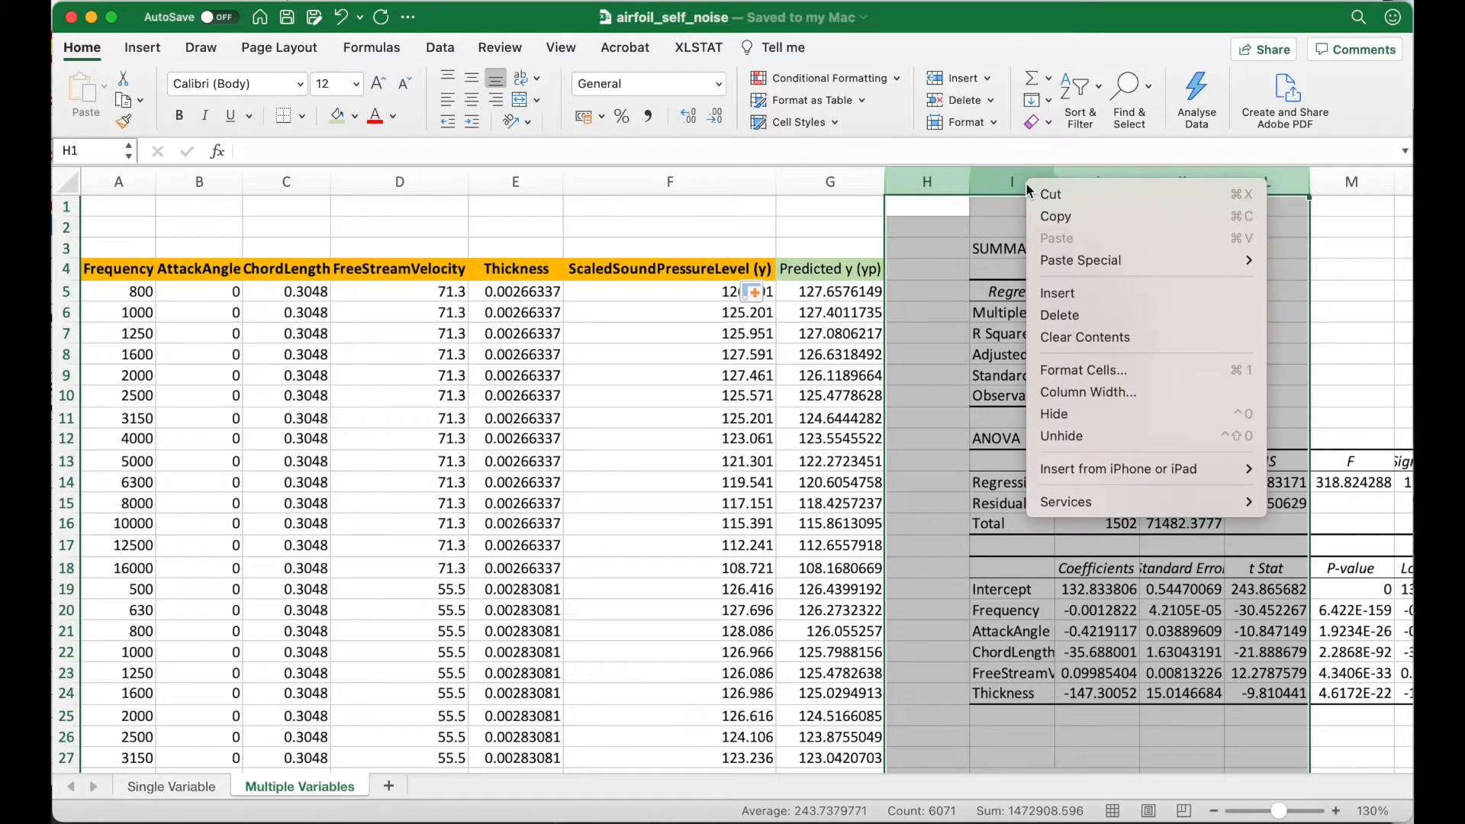
left_click(1076, 296)
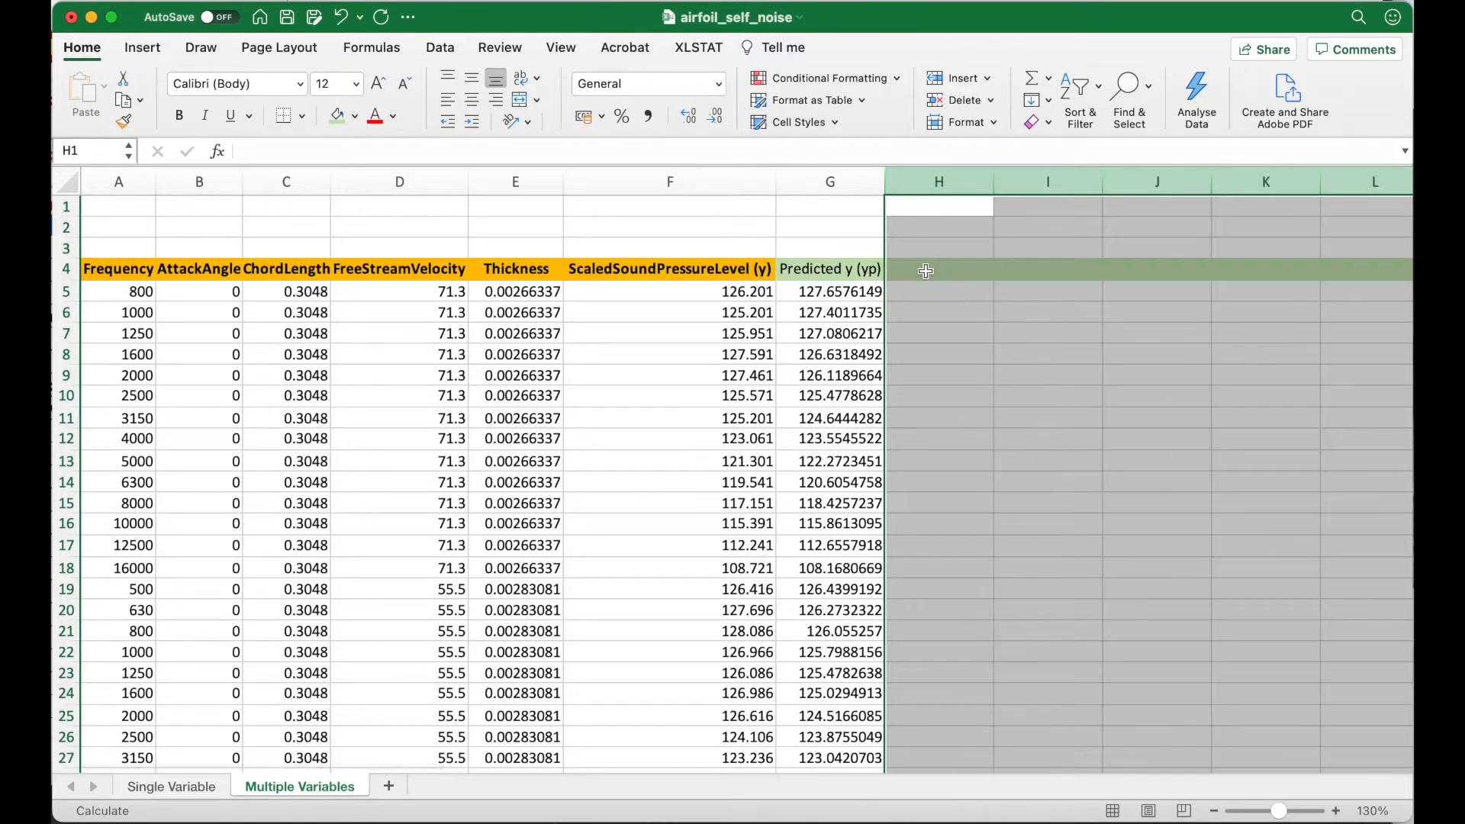
left_click(926, 272)
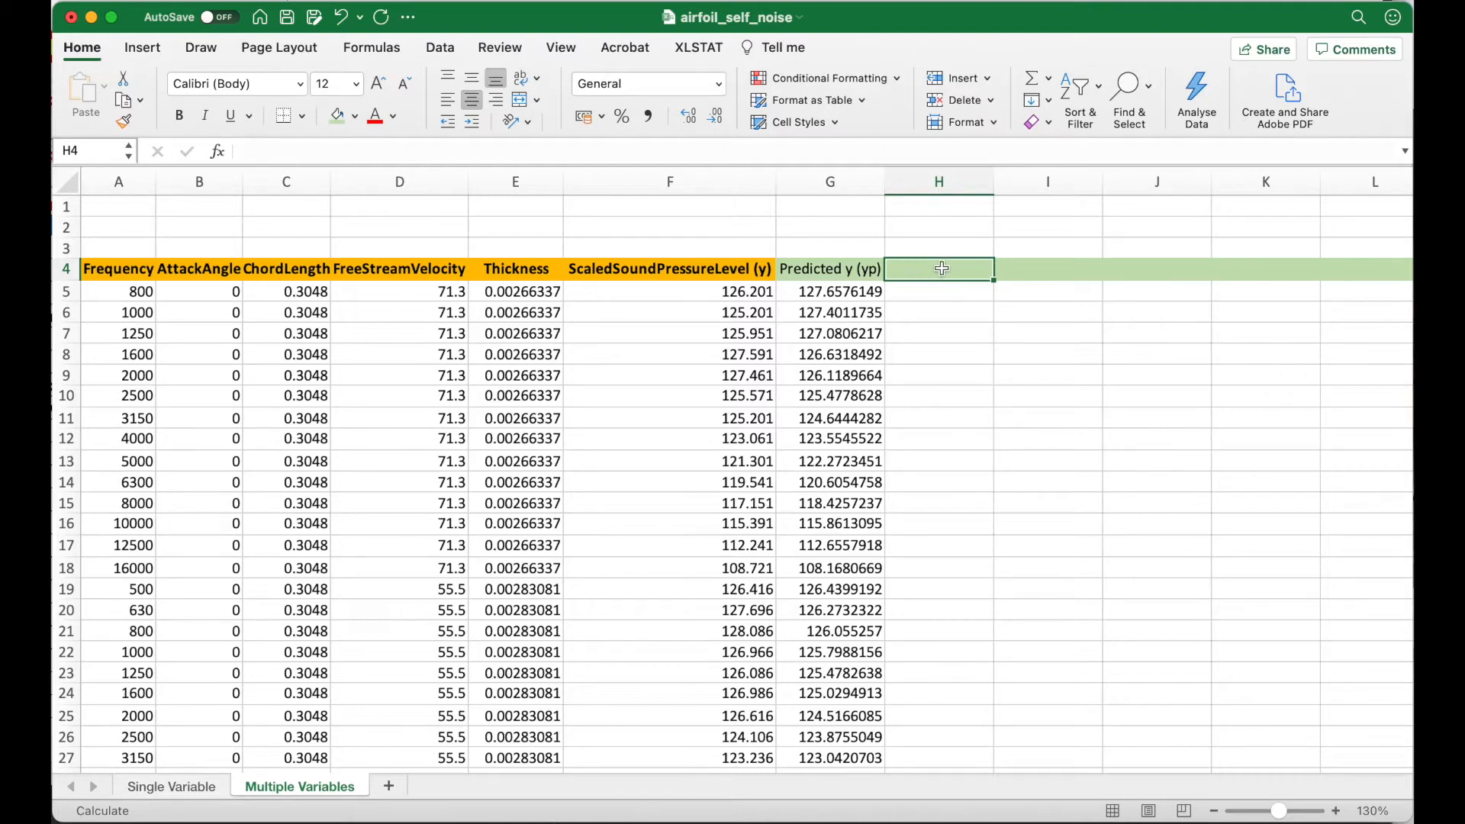
type("residu")
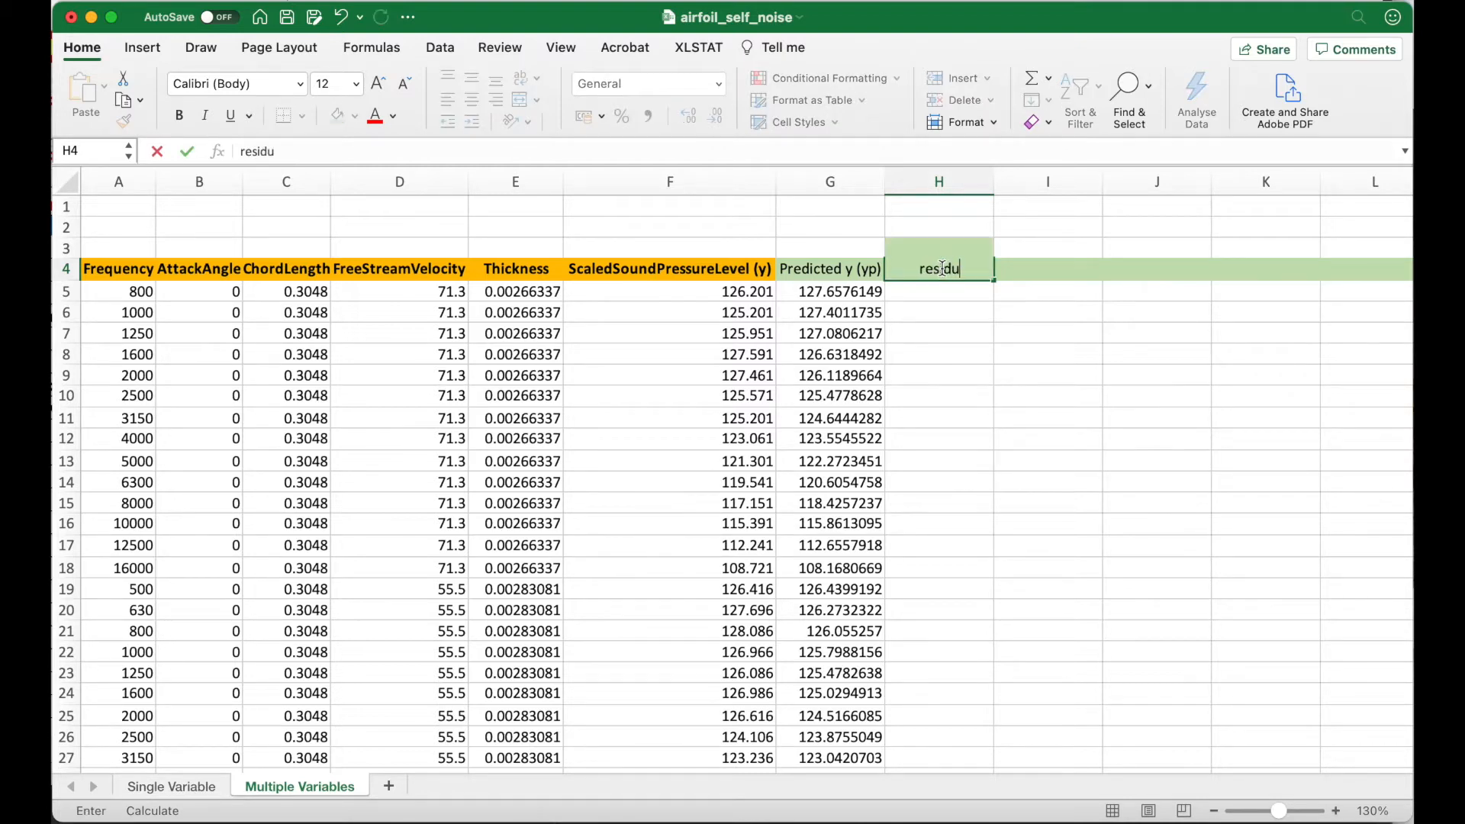
type("al")
key("BackSpace")
key("BackSpace")
key("BackSpace")
key("BackSpace")
key("BackSpace")
key("BackSpace")
key("BackSpace")
key("BackSpace")
Enter the header "Residual (y - yp)" in cell H4
type("Residual (y ")
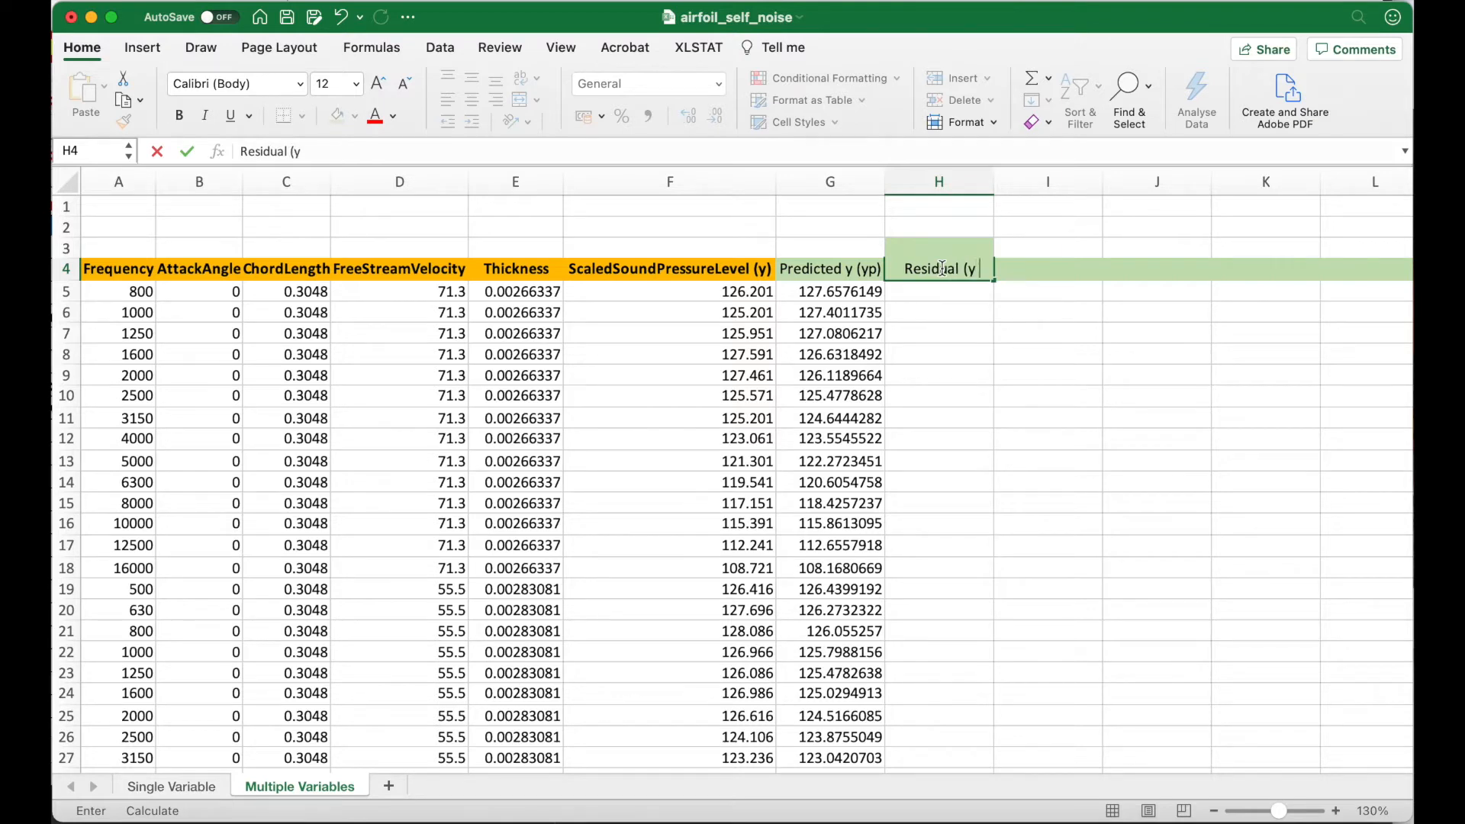
type("- yp)")
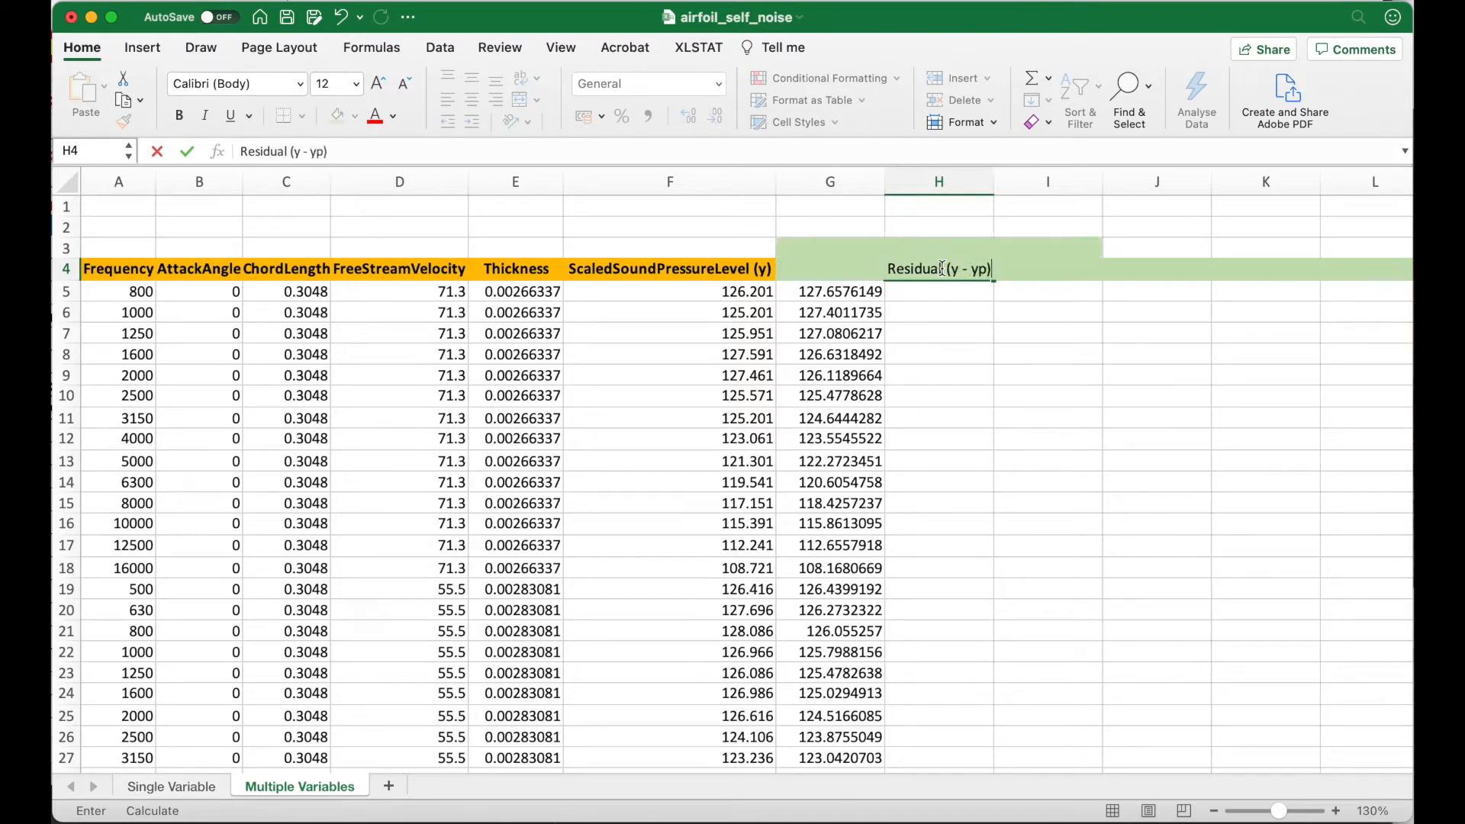
key("Return")
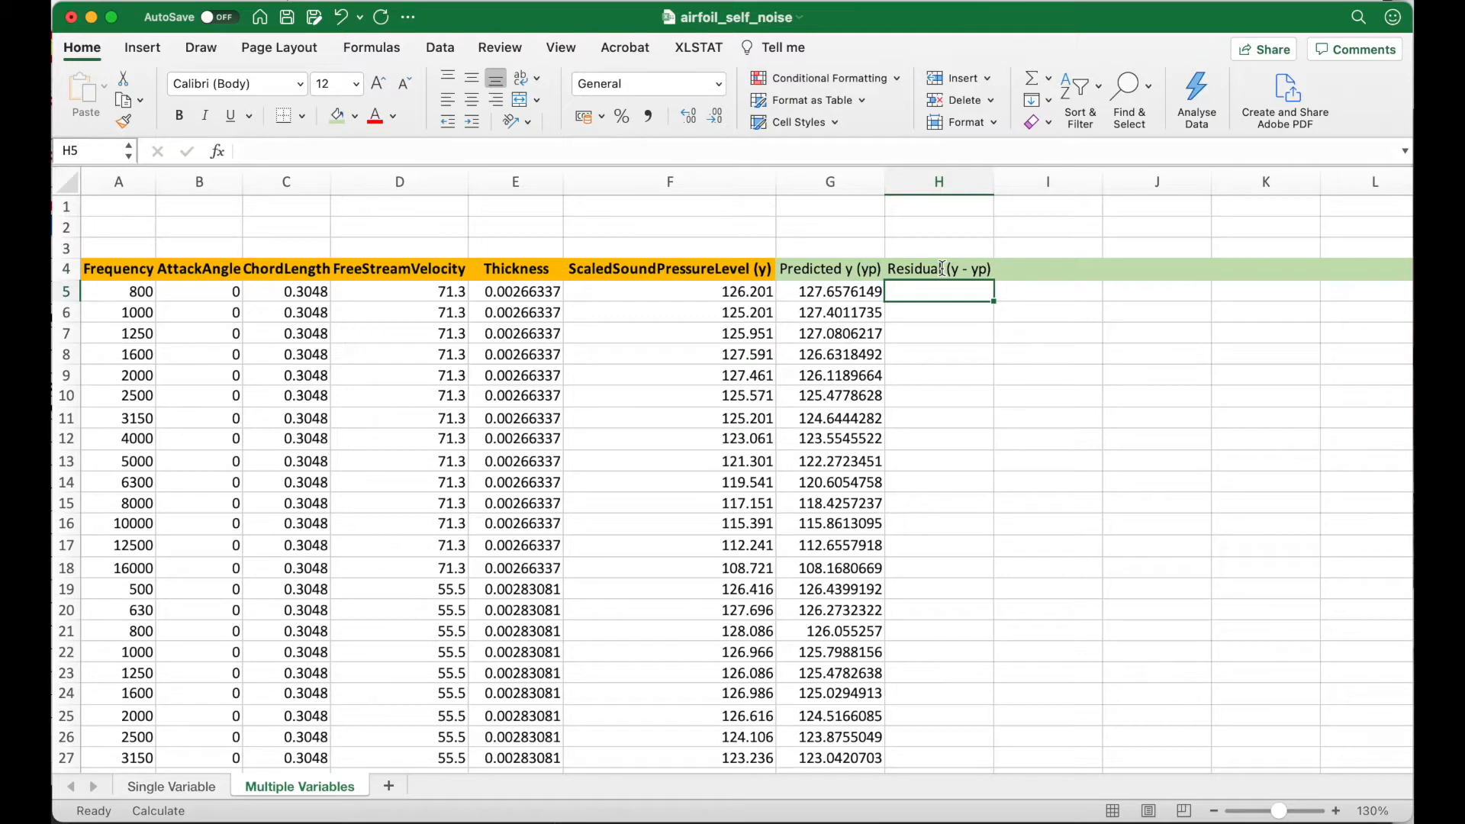
Widen column H slightly to a width of 13.17 and enter the residual formula =F5-G5 in cell H5
left_click_drag(995, 182, 998, 182)
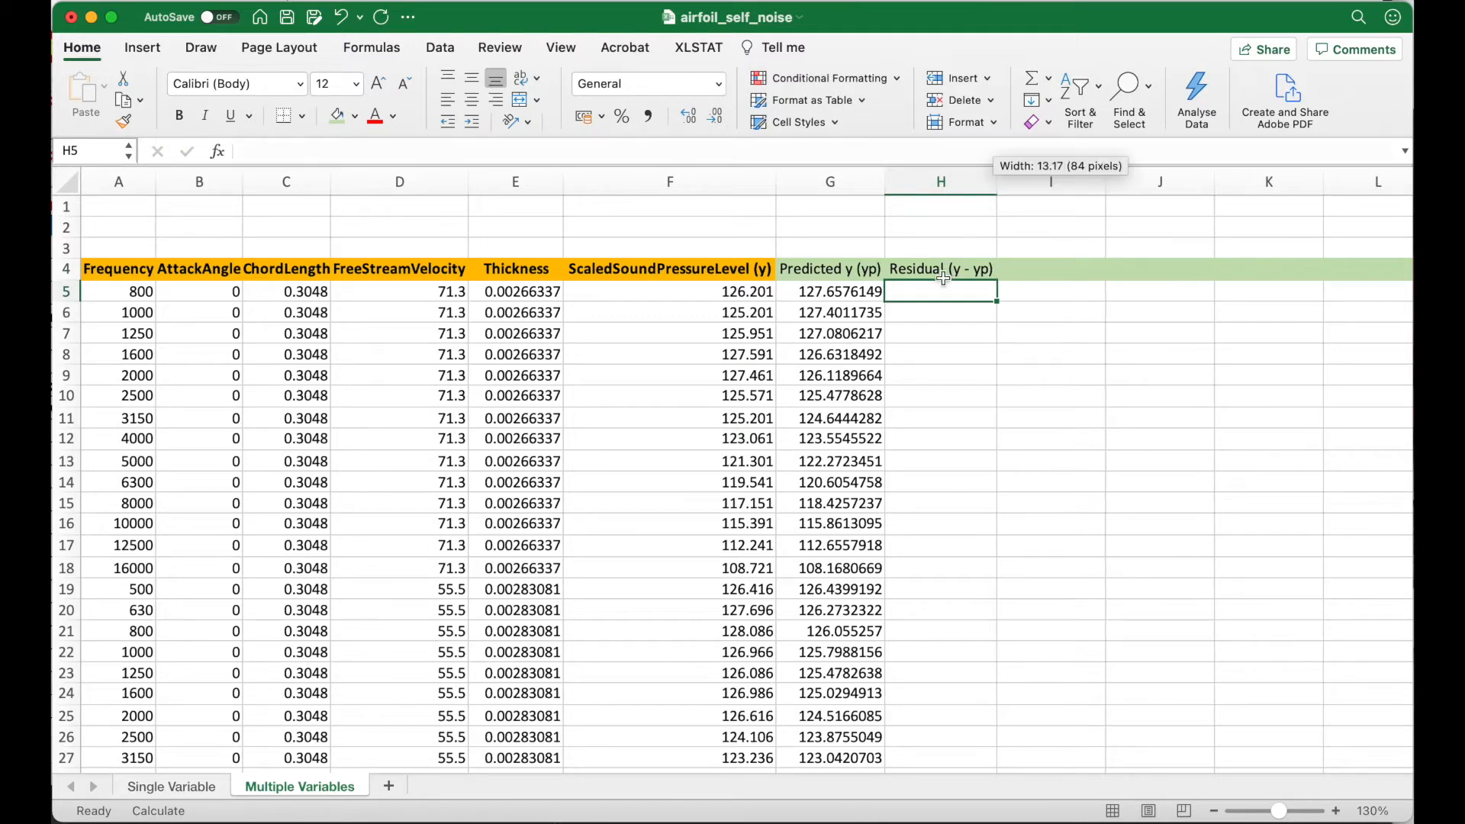
type("=")
key("Left")
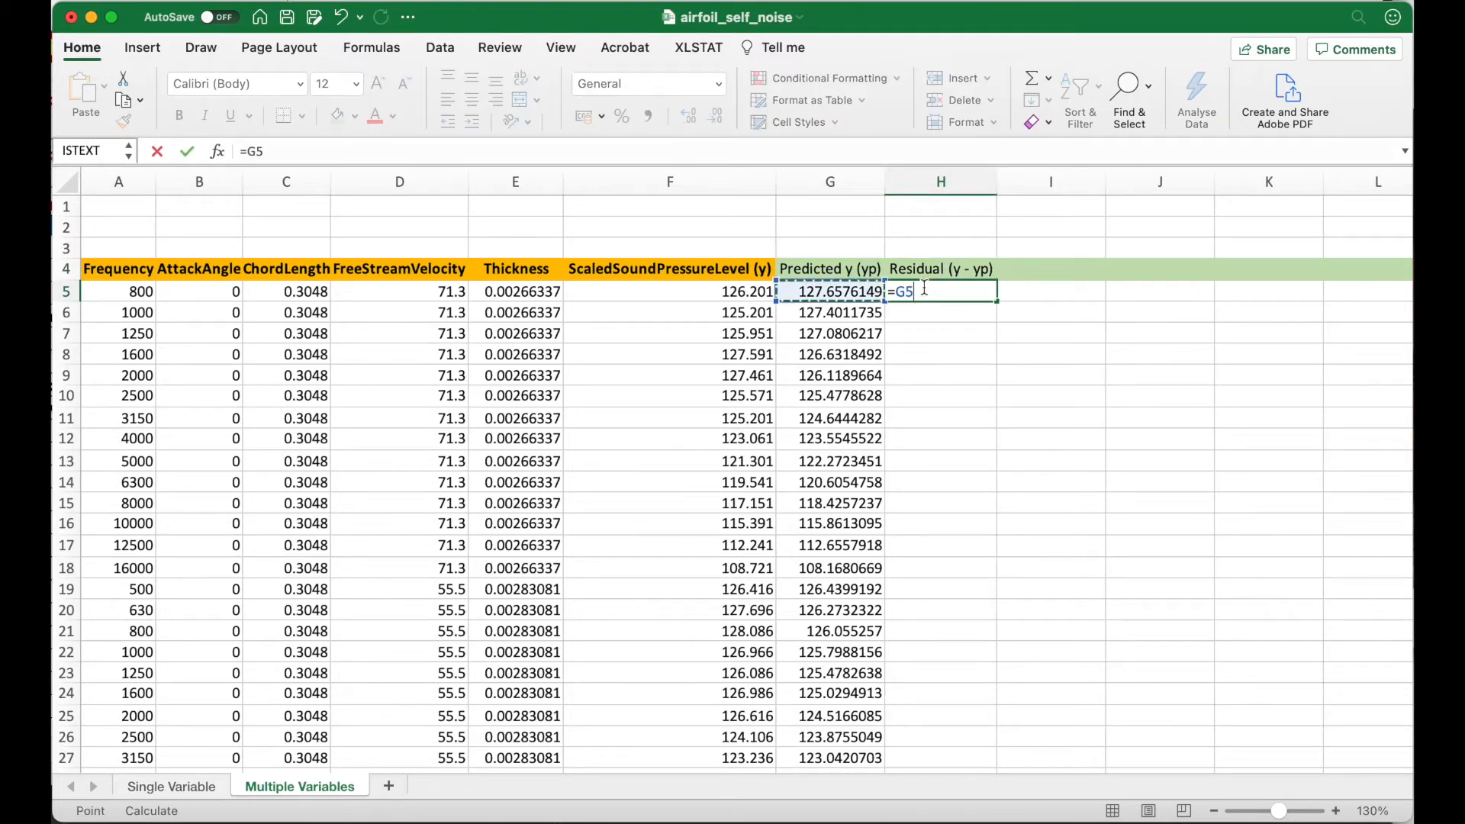
key("Left")
type("-")
key("Left")
key("Return")
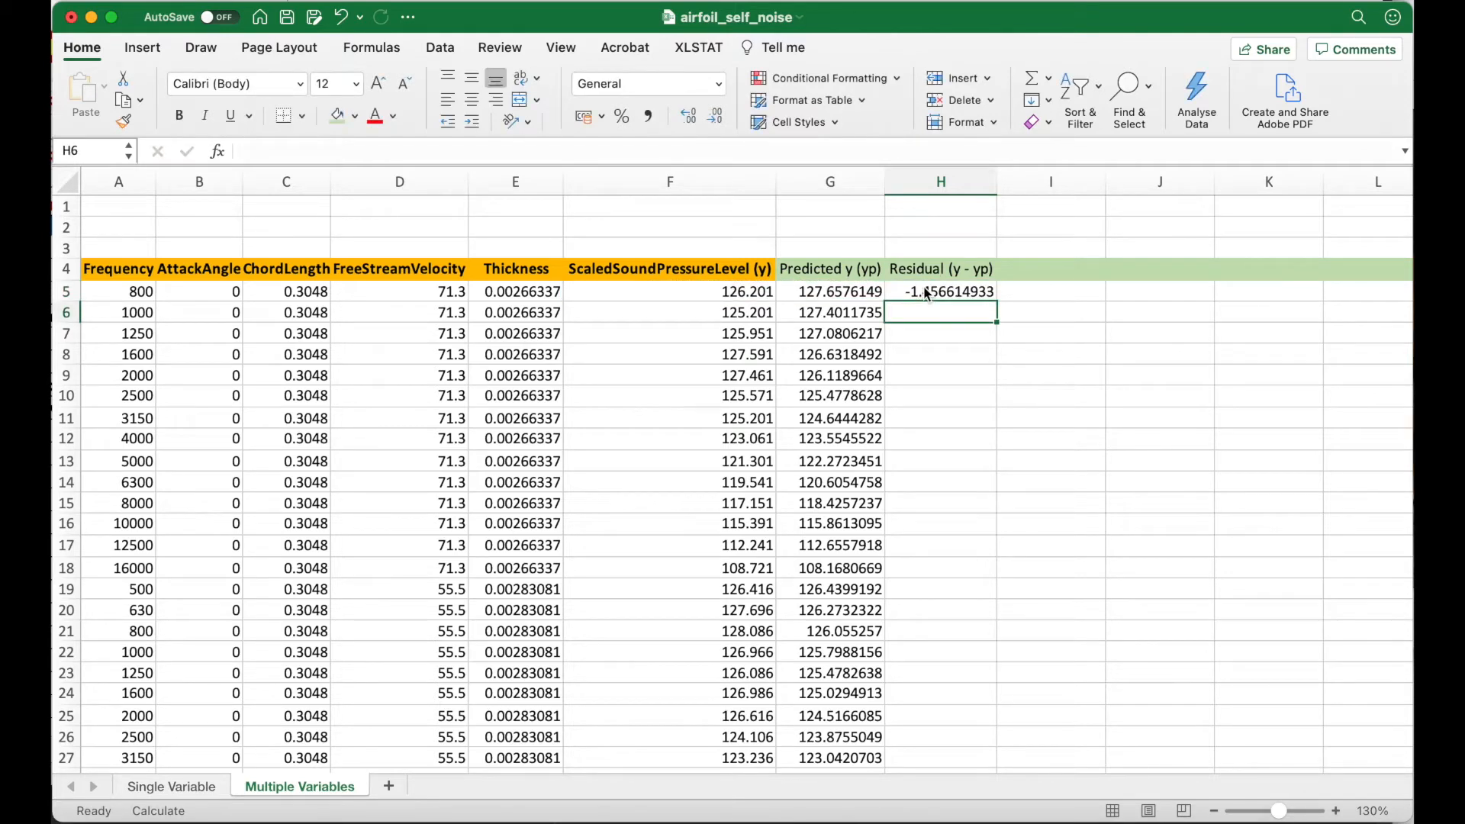
Fill the H5 residual formula down column H for all data rows and save the workbook
left_click(953, 289)
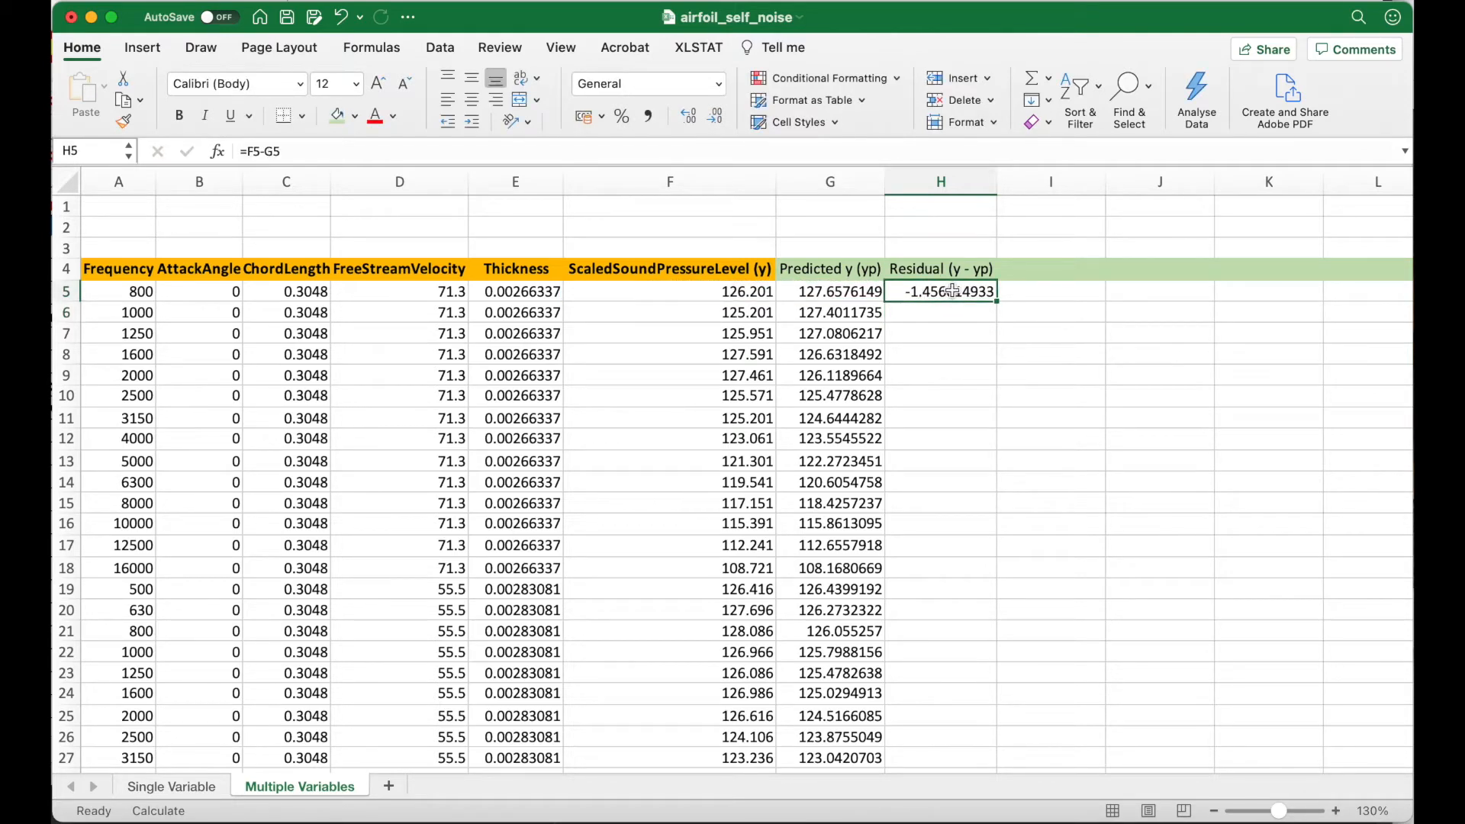
left_click(1001, 303)
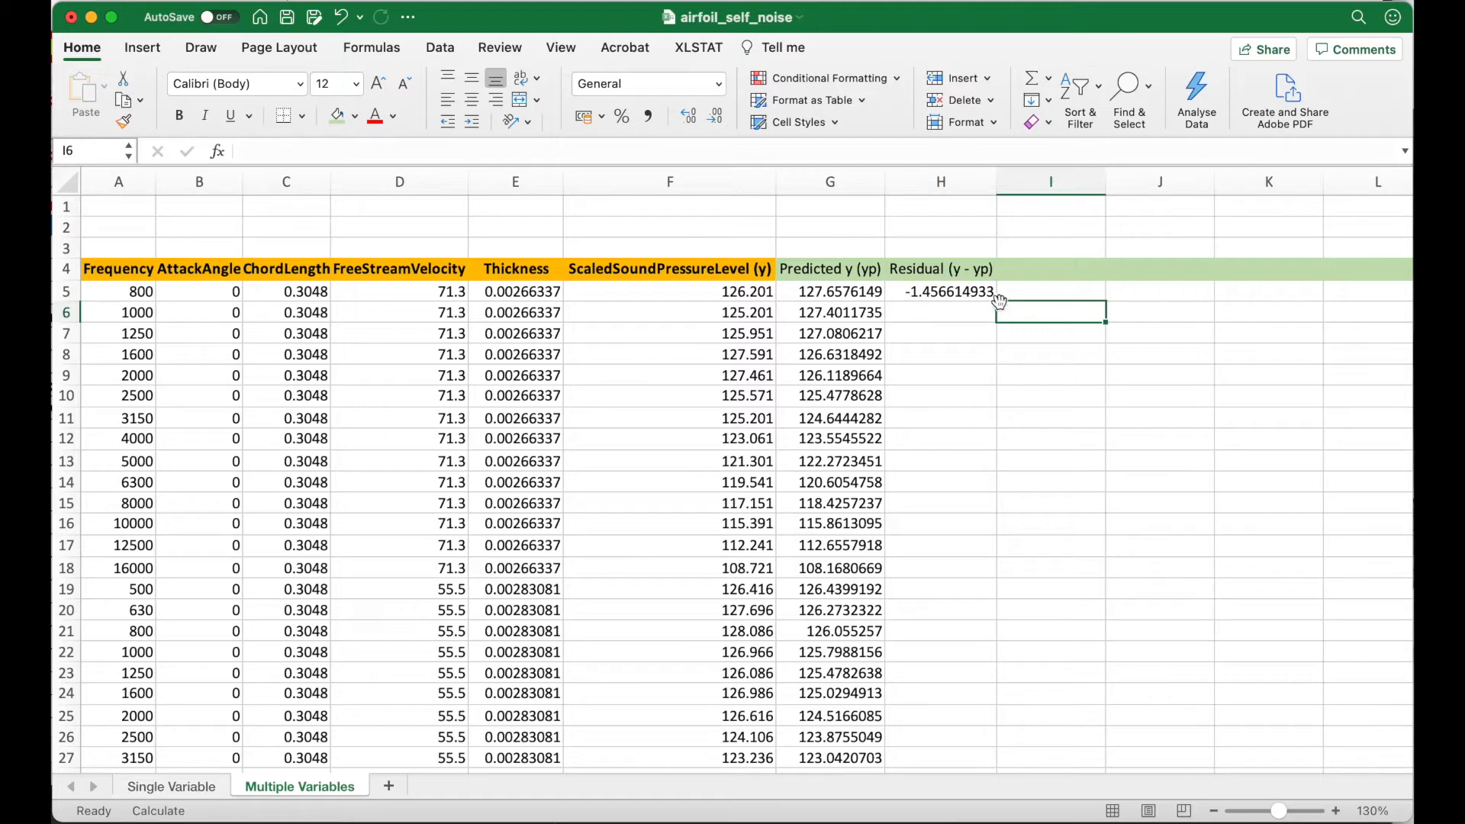
left_click(974, 296)
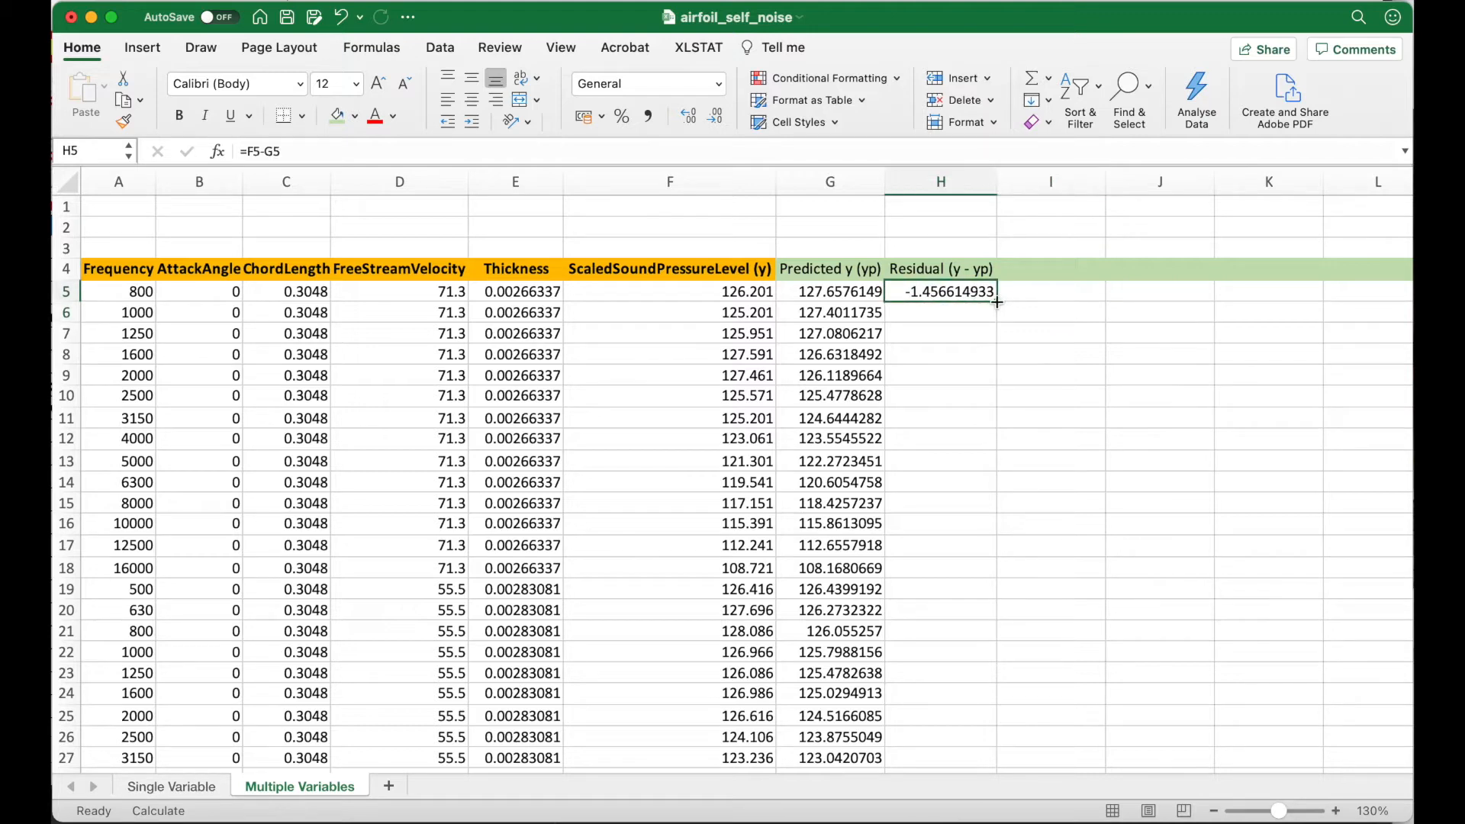
double_click(997, 303)
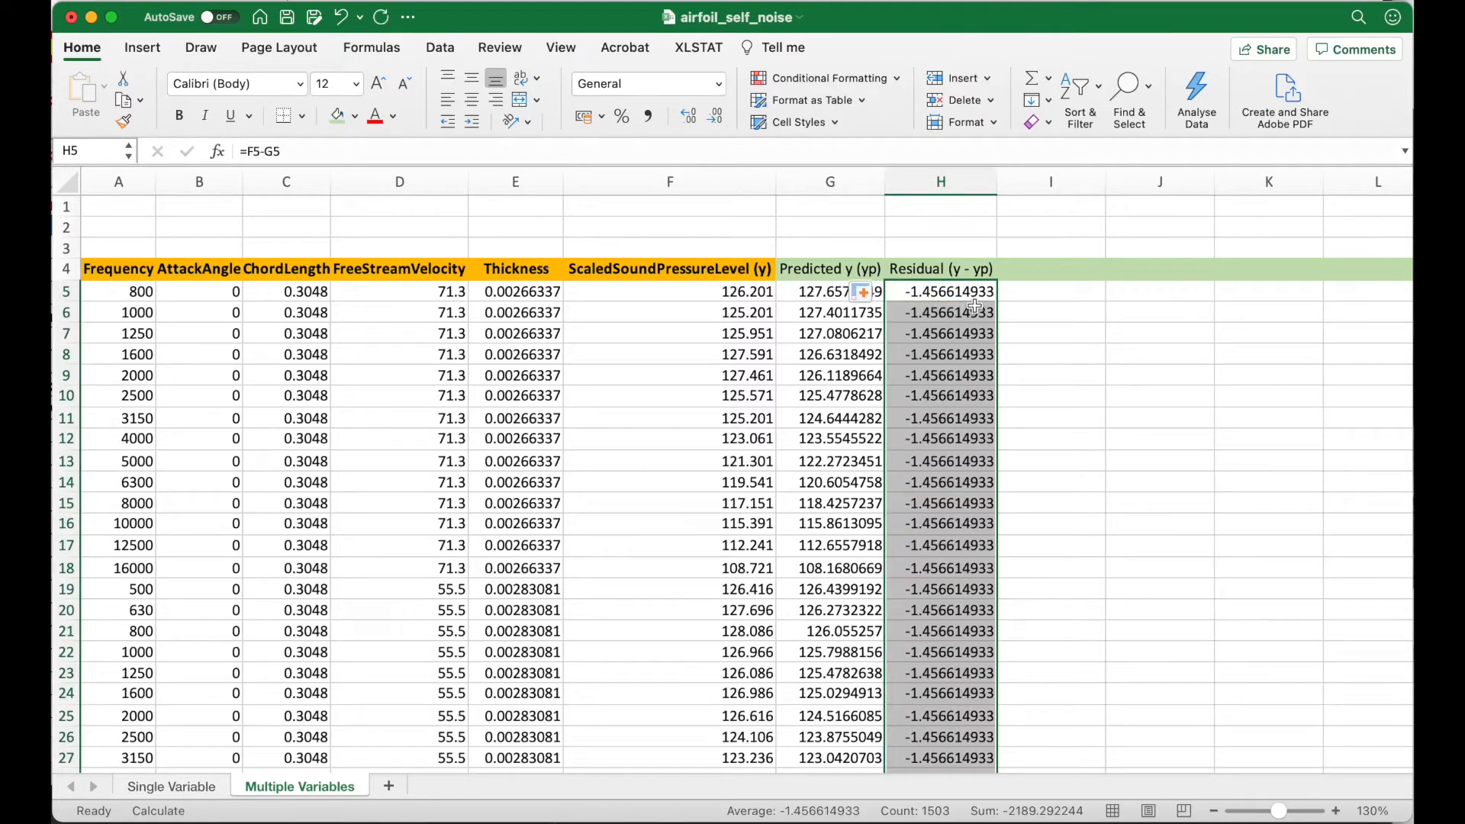
key("super+s")
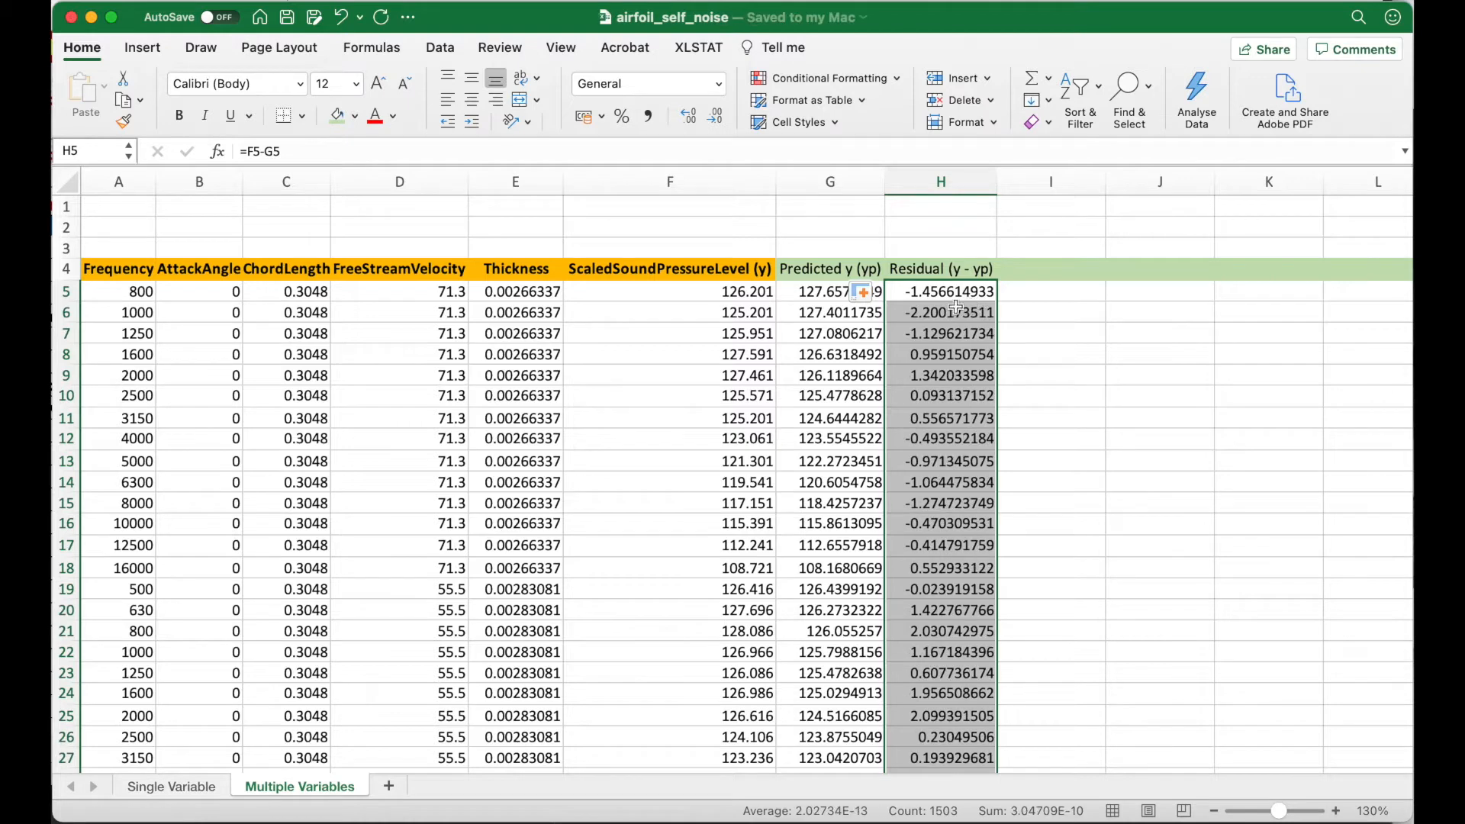
Enter the header "Residual ^ 2" in cell I4 and the formula =H5^2 in cell I5
left_click(1040, 269)
type("R")
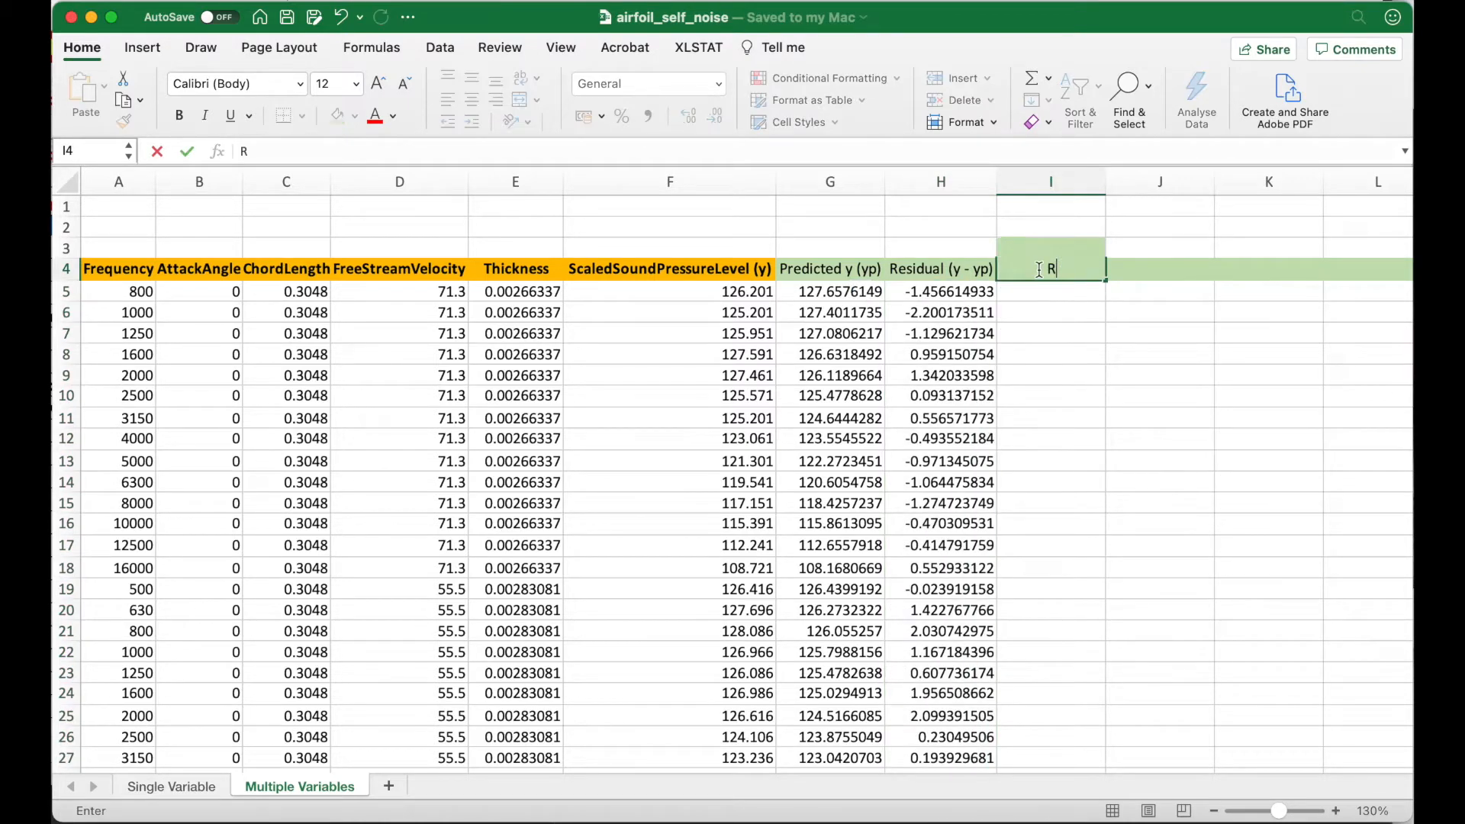
type("esidual ^ 2")
key("Return")
type("=")
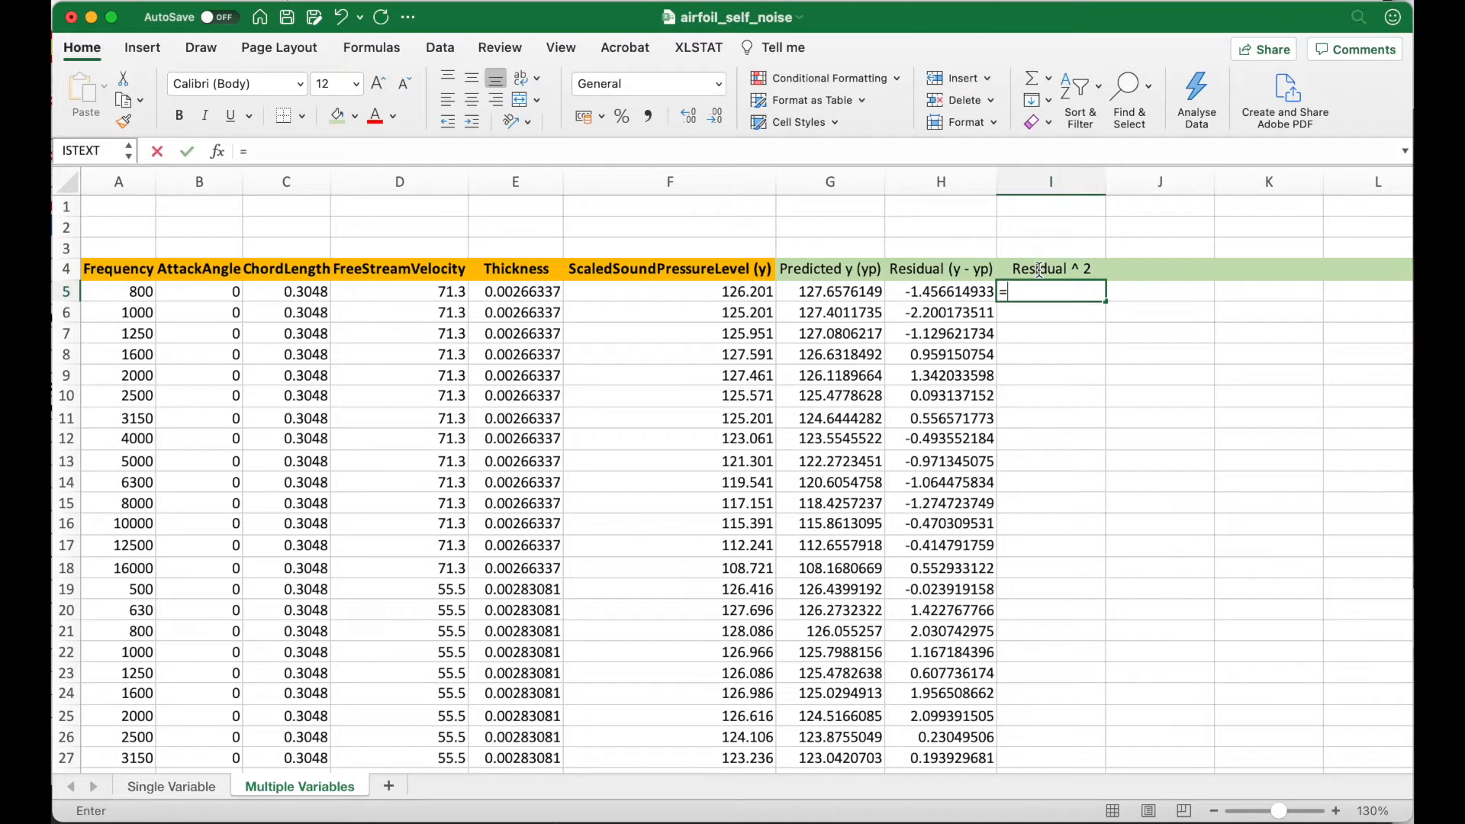
key("Left")
type("^2")
key("Return")
Fill the I5 squared-residual formula down column I for all data rows and save the workbook
left_click(1074, 294)
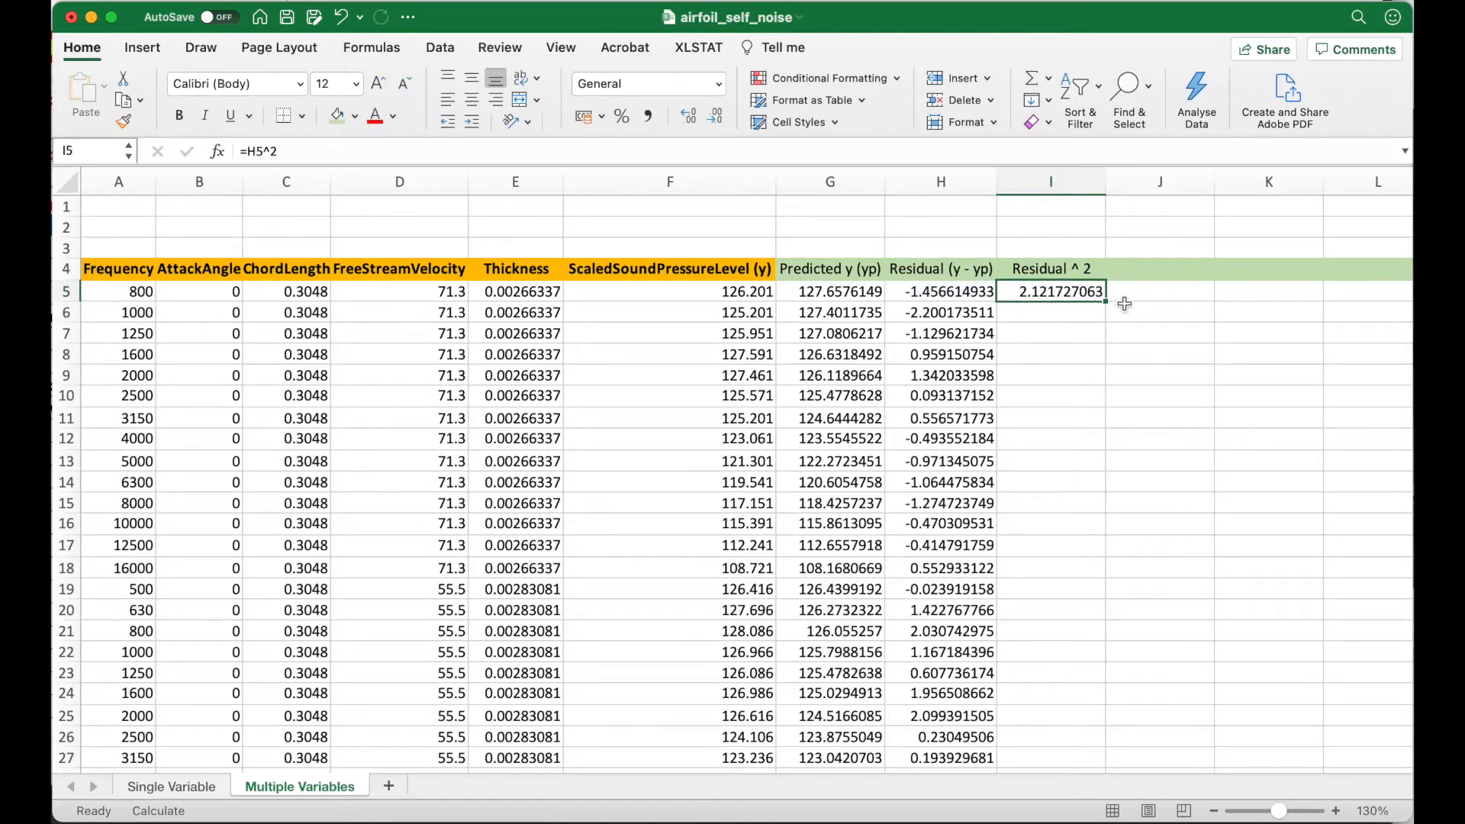
double_click(1106, 302)
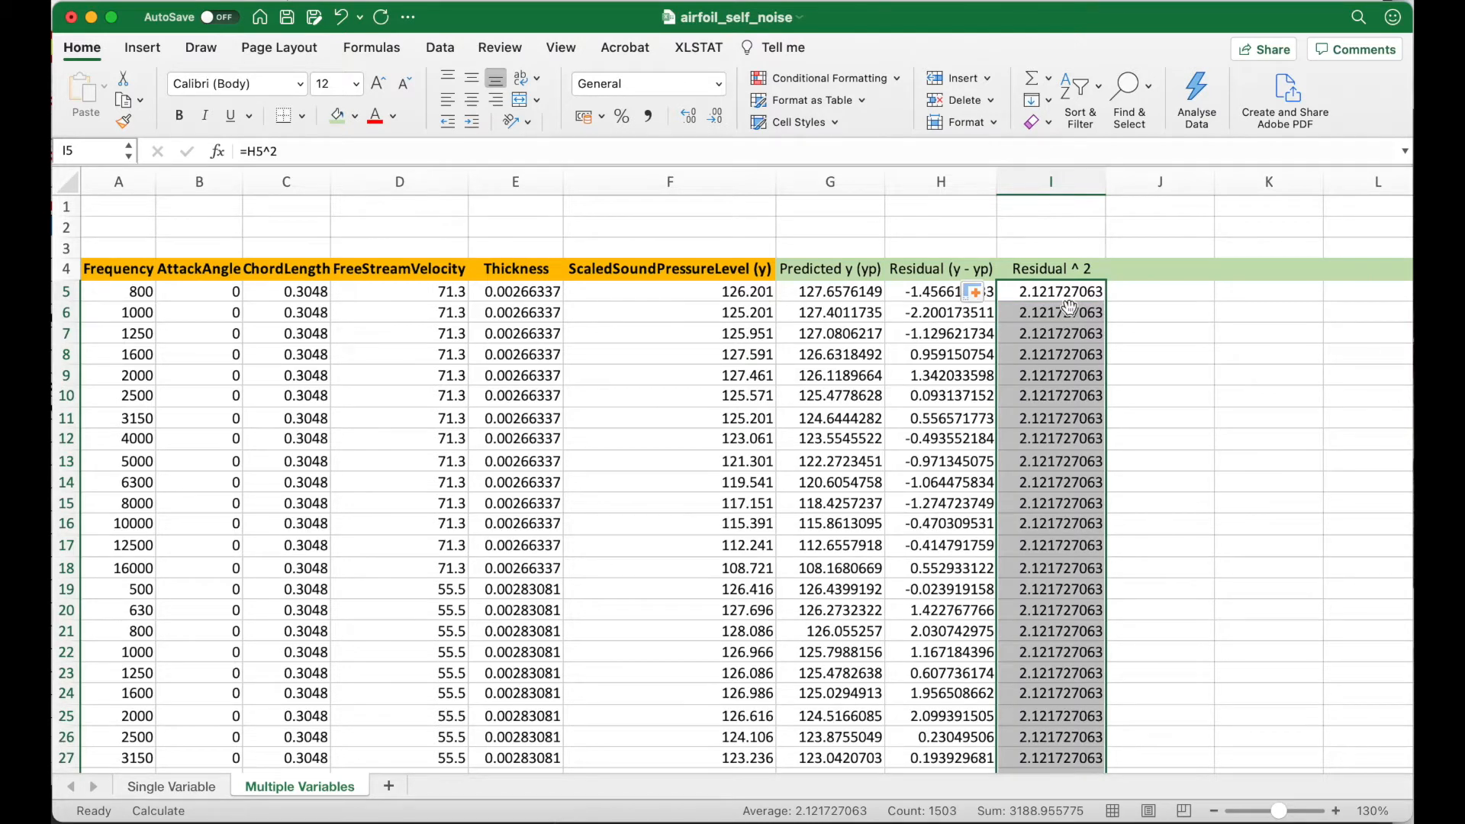
key("super+s")
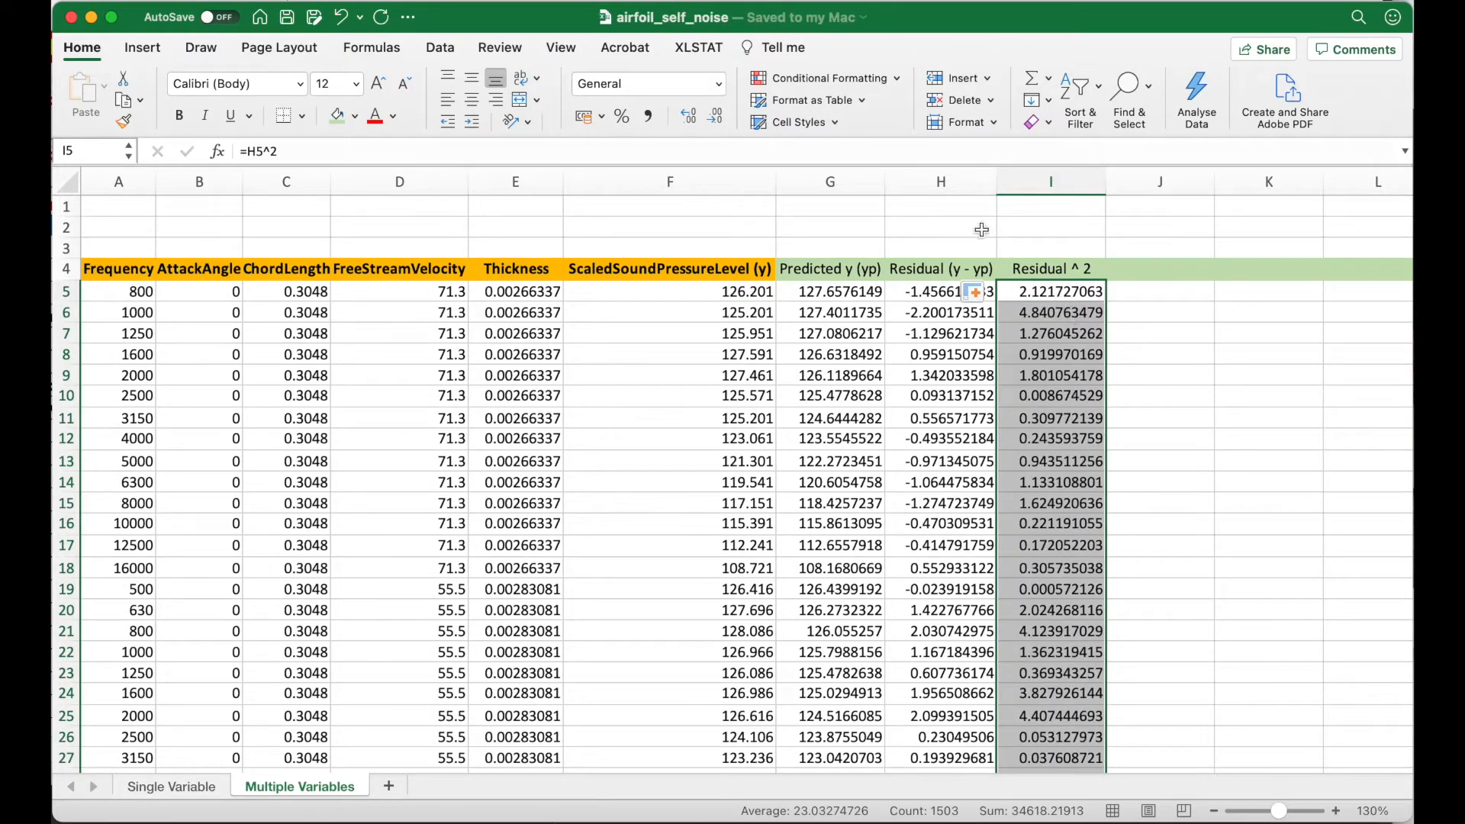
Enter the label "Sum of Square Error(SSE)" in cell H2 and right-align it
left_click(979, 229)
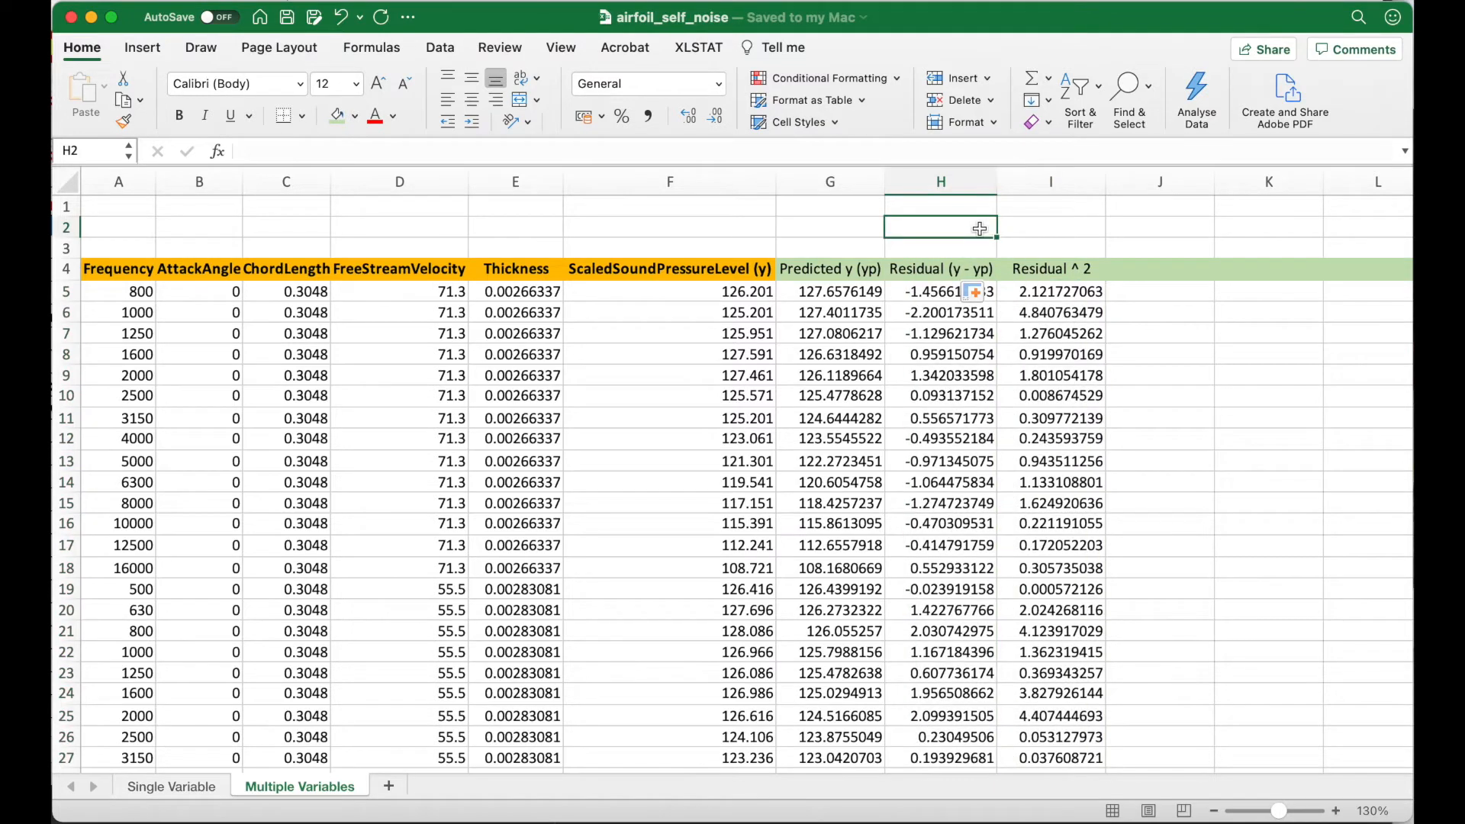
type("Sumo f Square")
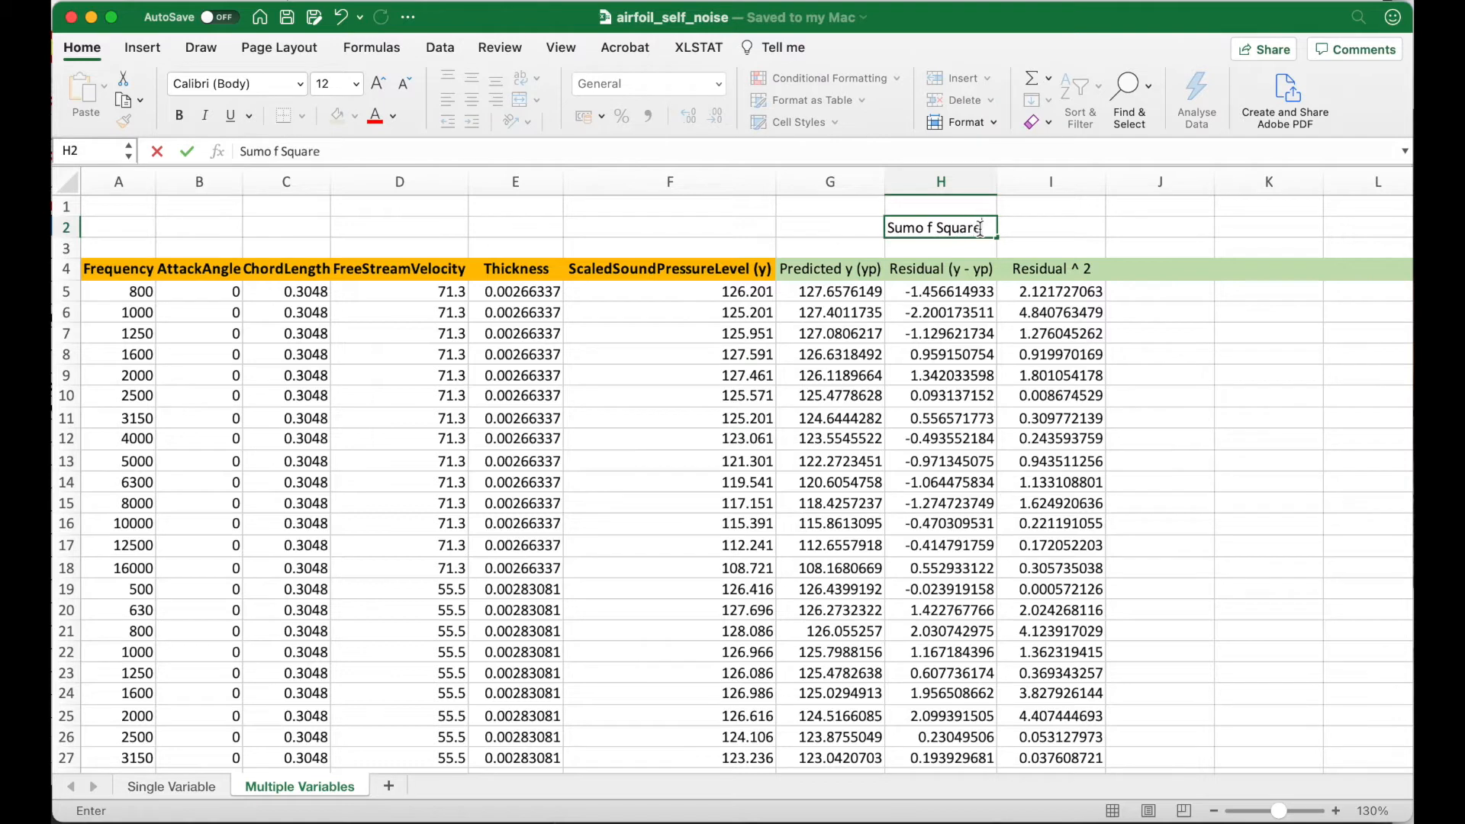
type(" Error(SSE)")
key("Return")
left_click(928, 228)
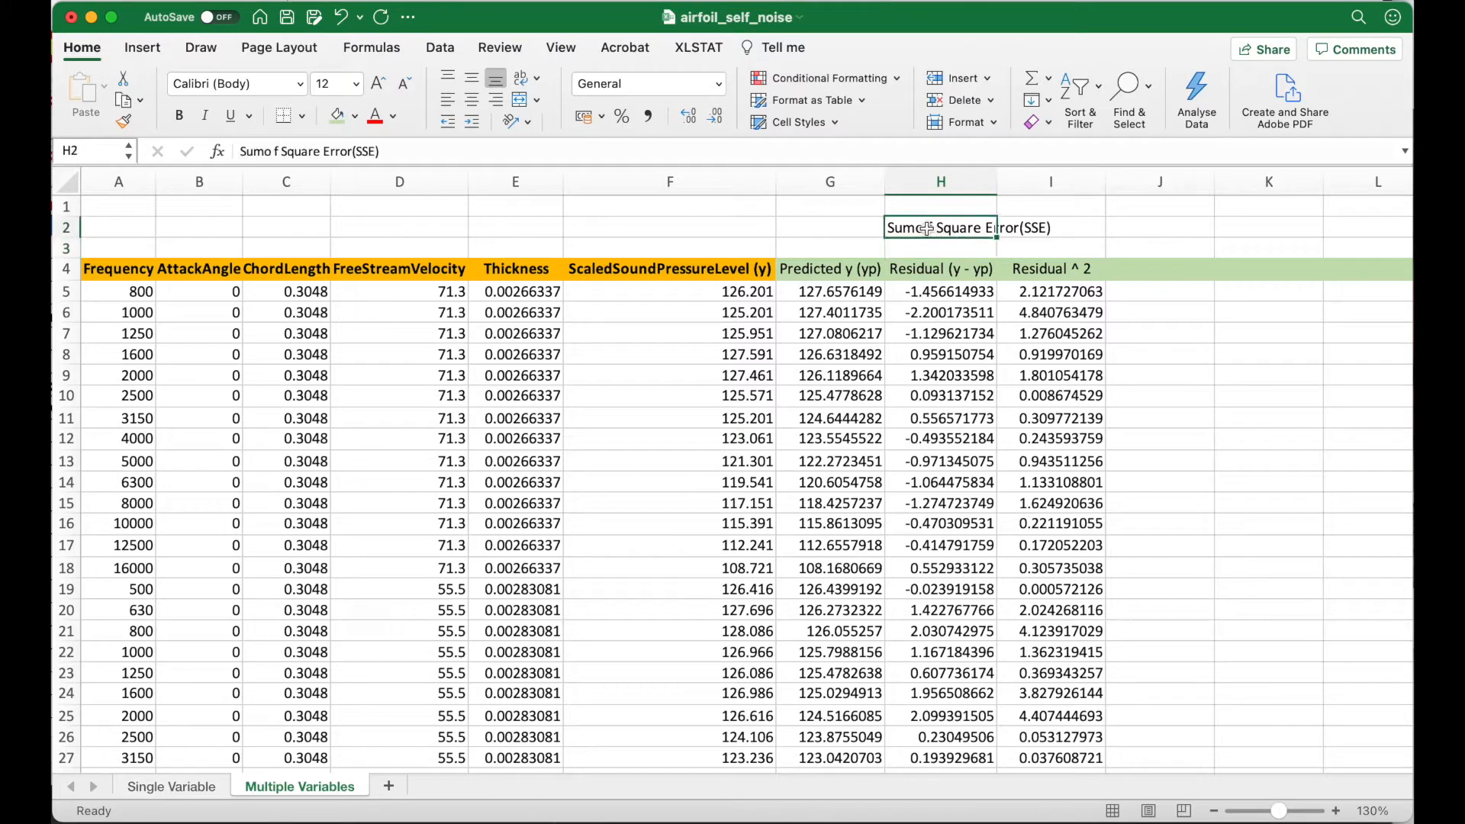
double_click(927, 228)
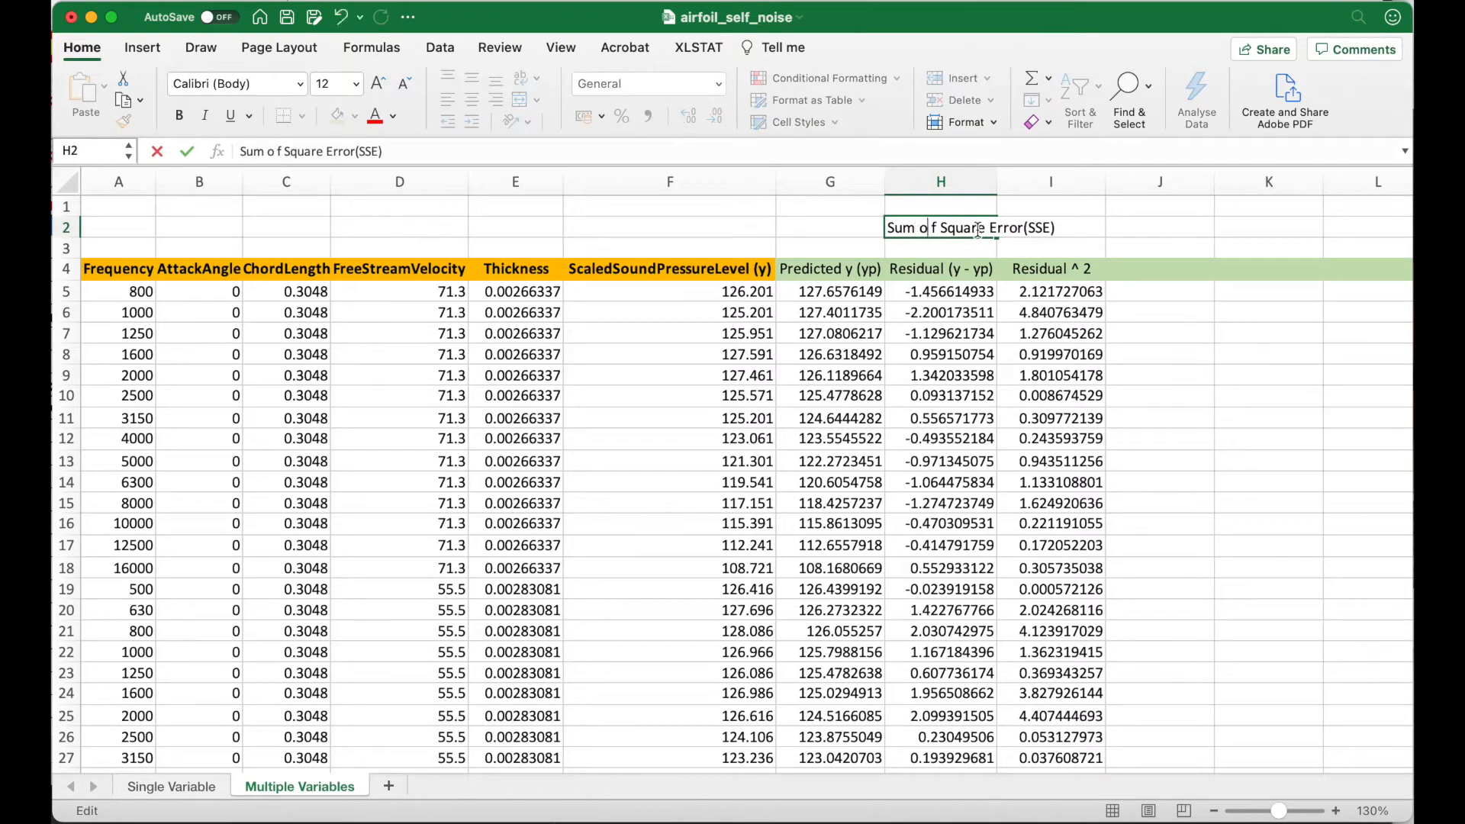
key("BackSpace")
key("Return")
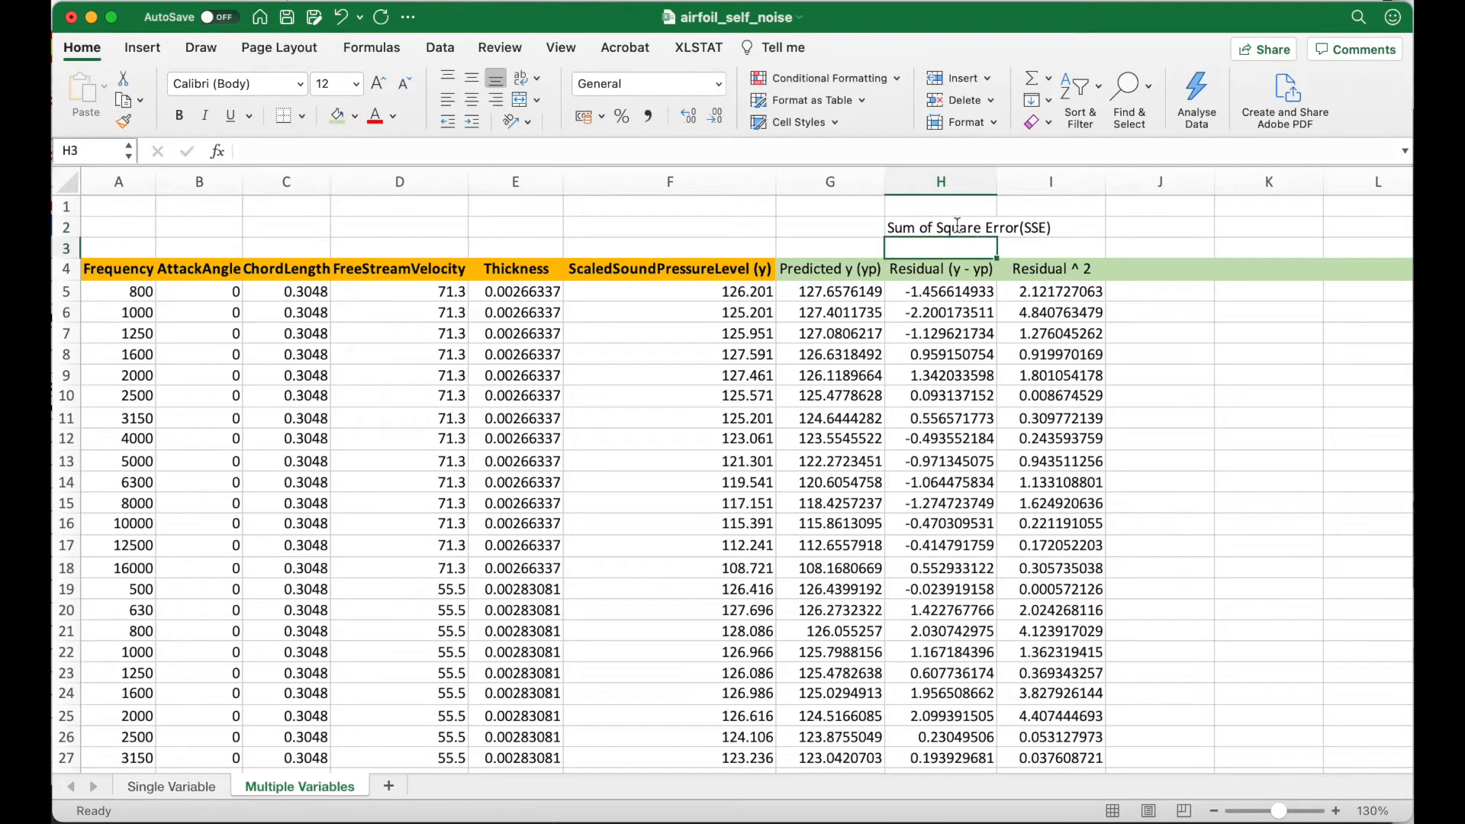
key("Up")
left_click(496, 100)
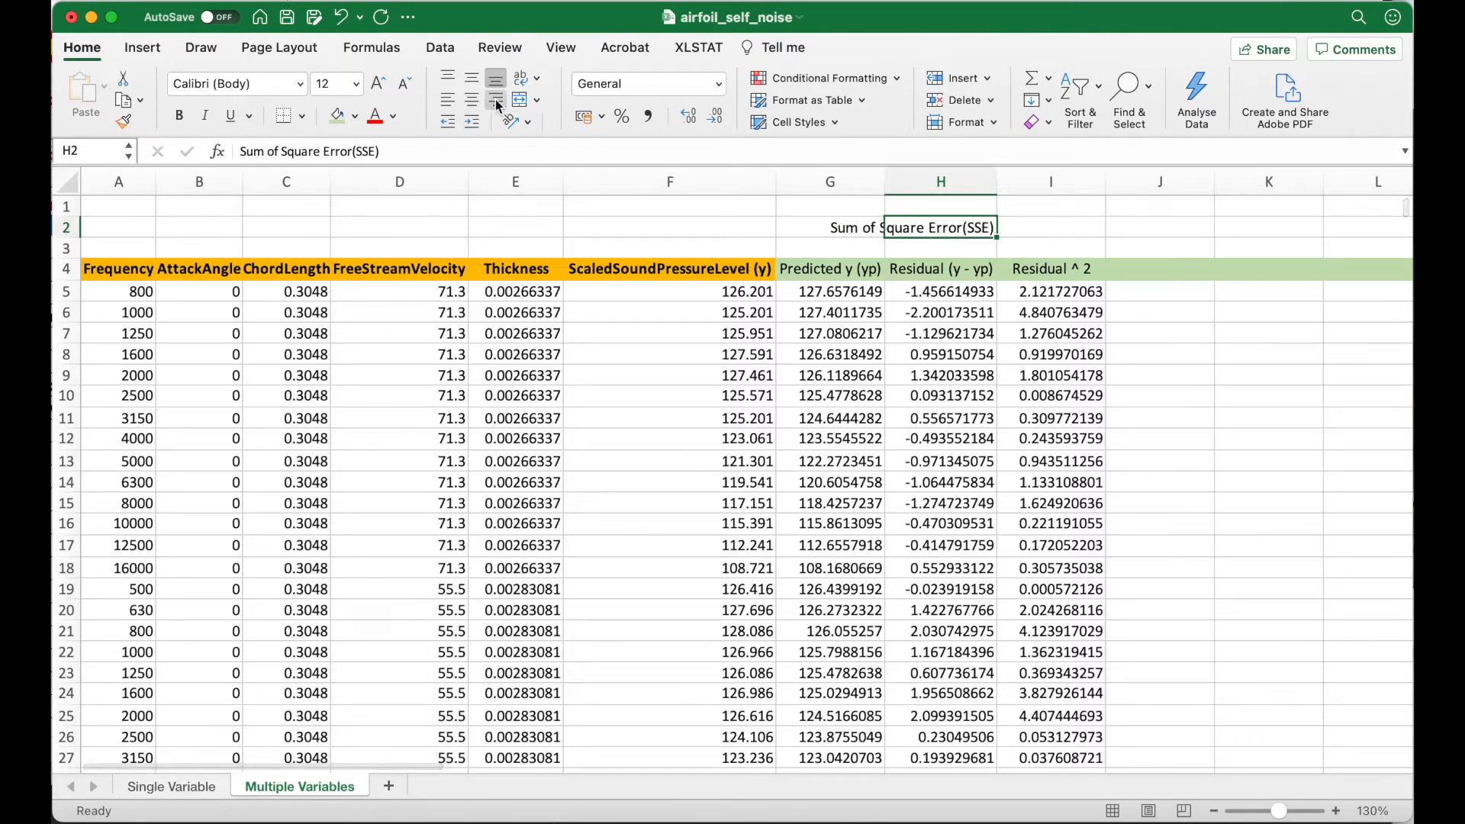
Total the squared residuals in cell I2 with the formula =SUM(I5:I1507)
left_click(1041, 229)
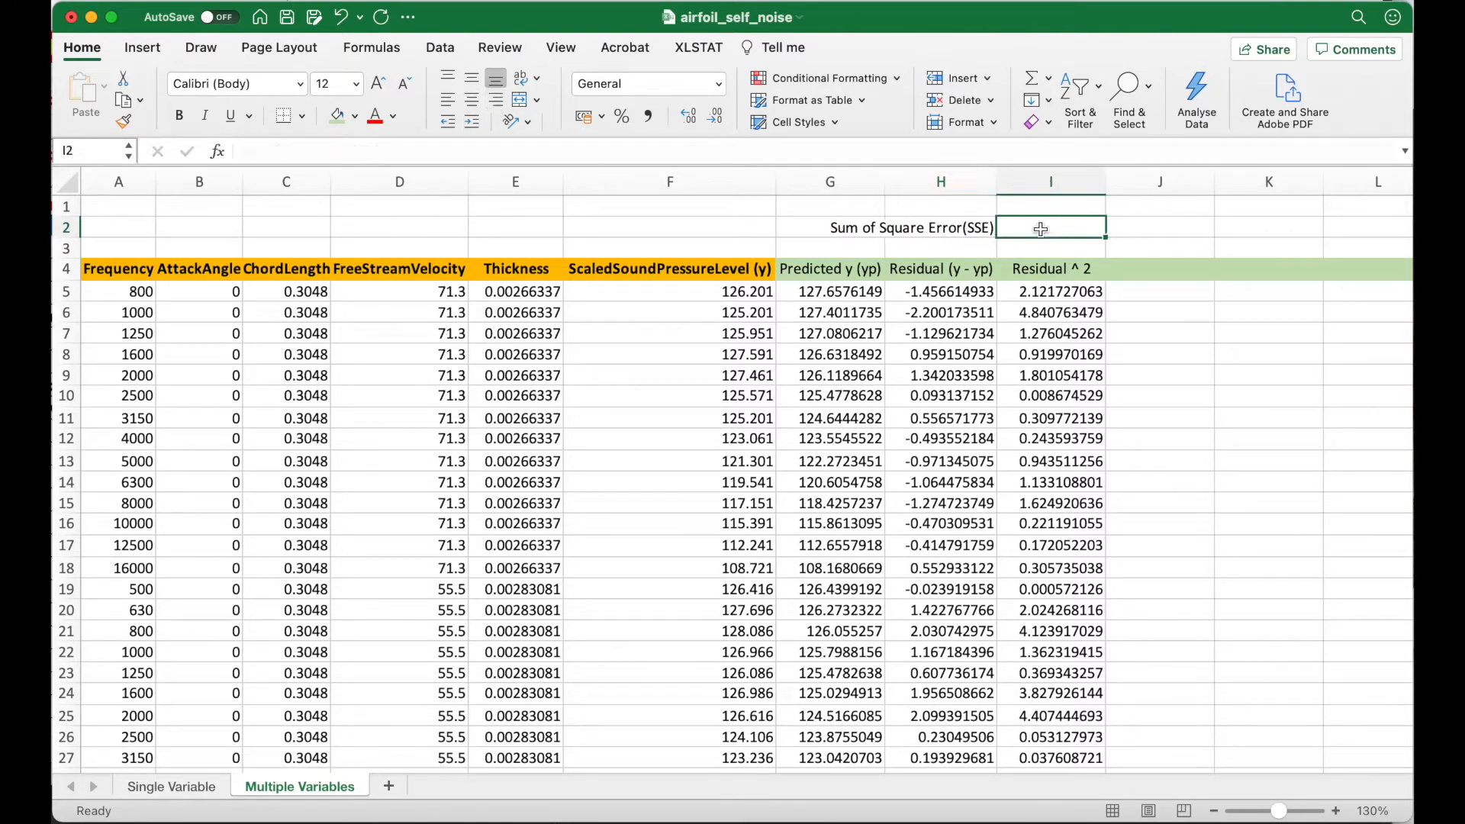
type("=sum(")
key("Down")
key("Down")
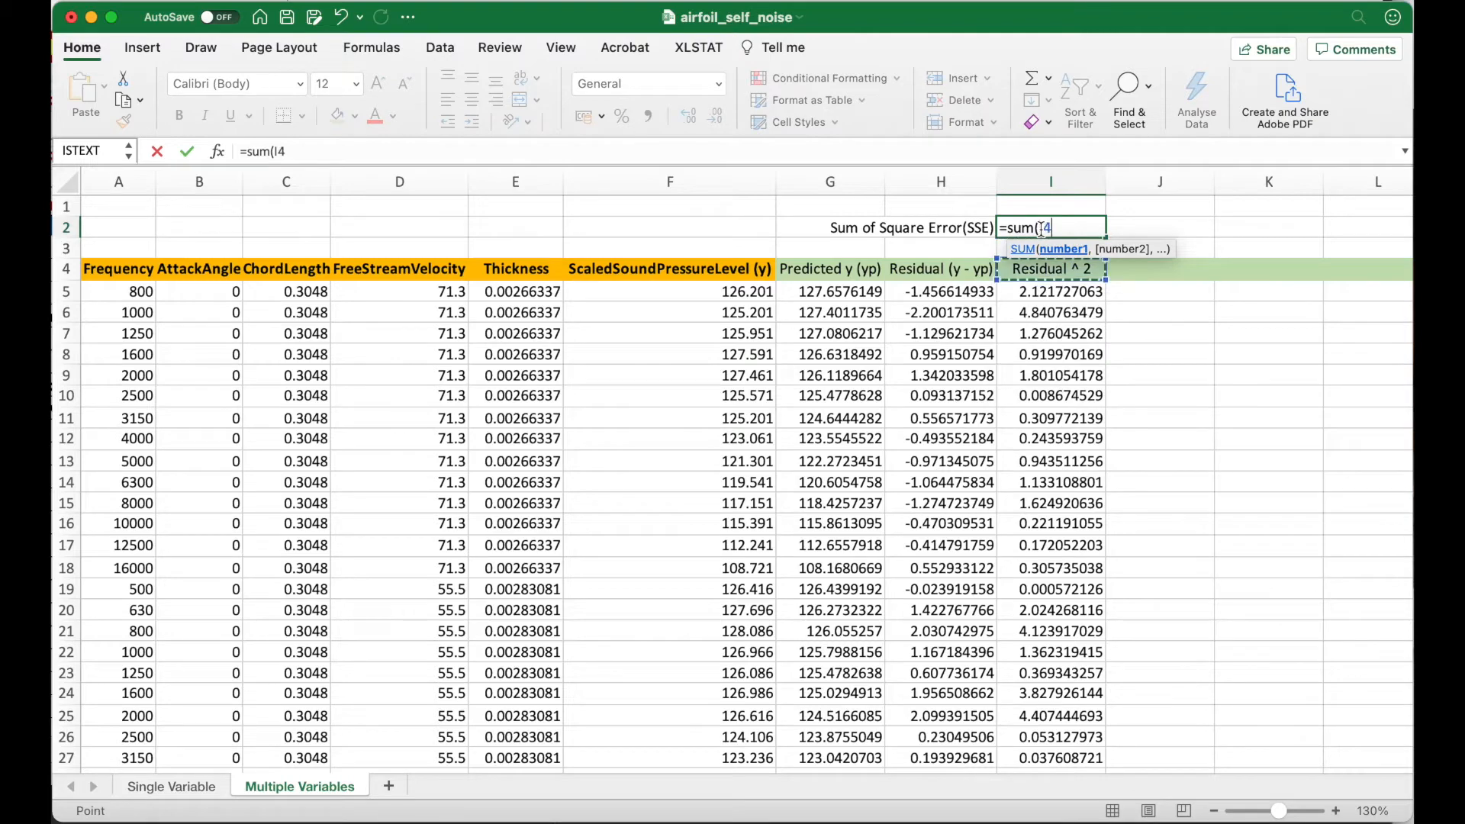
scroll(1041, 228, "down", 2)
key("shift+Down")
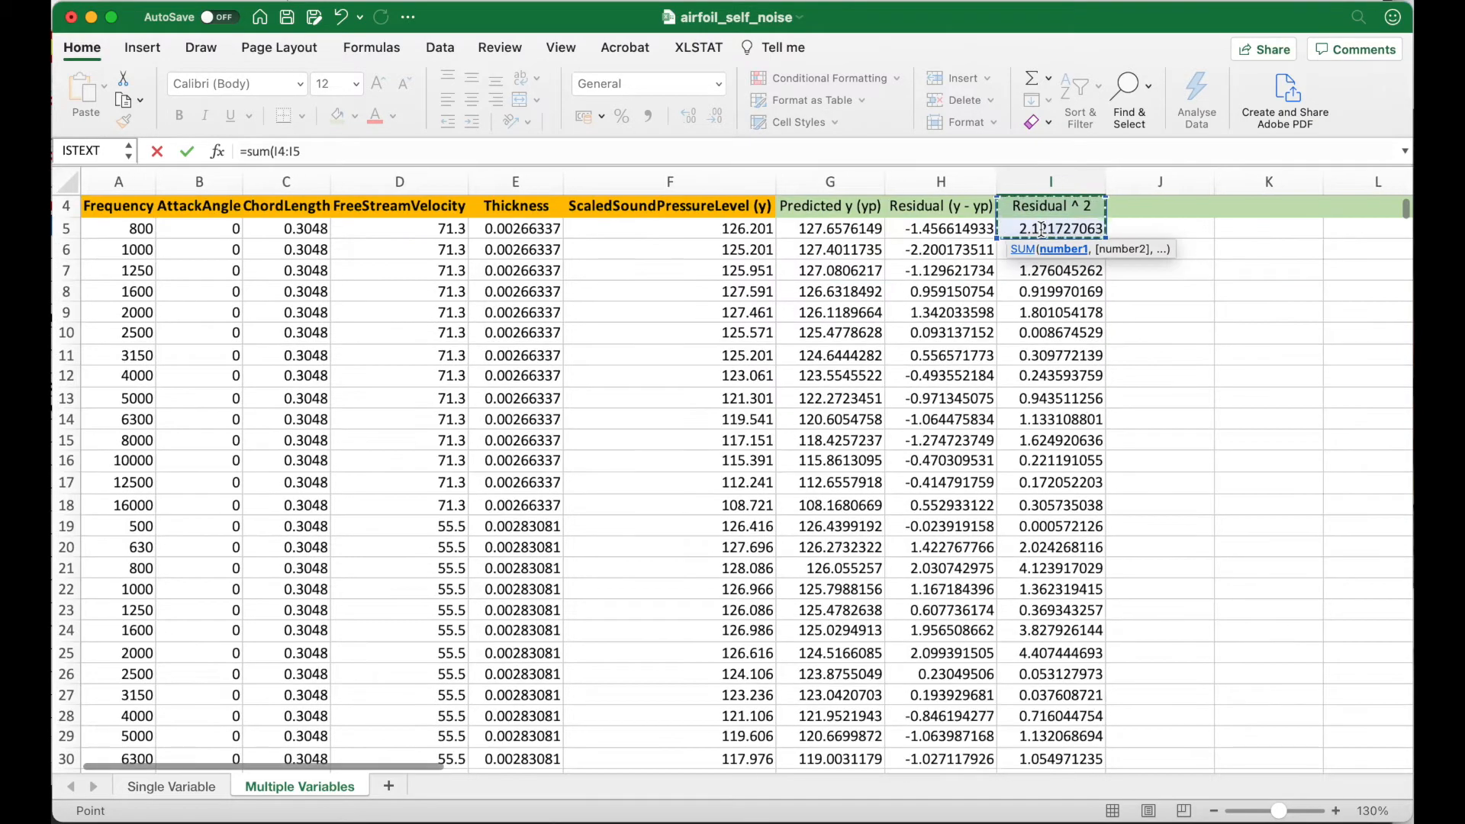
key("Down")
key("super+shift+Down")
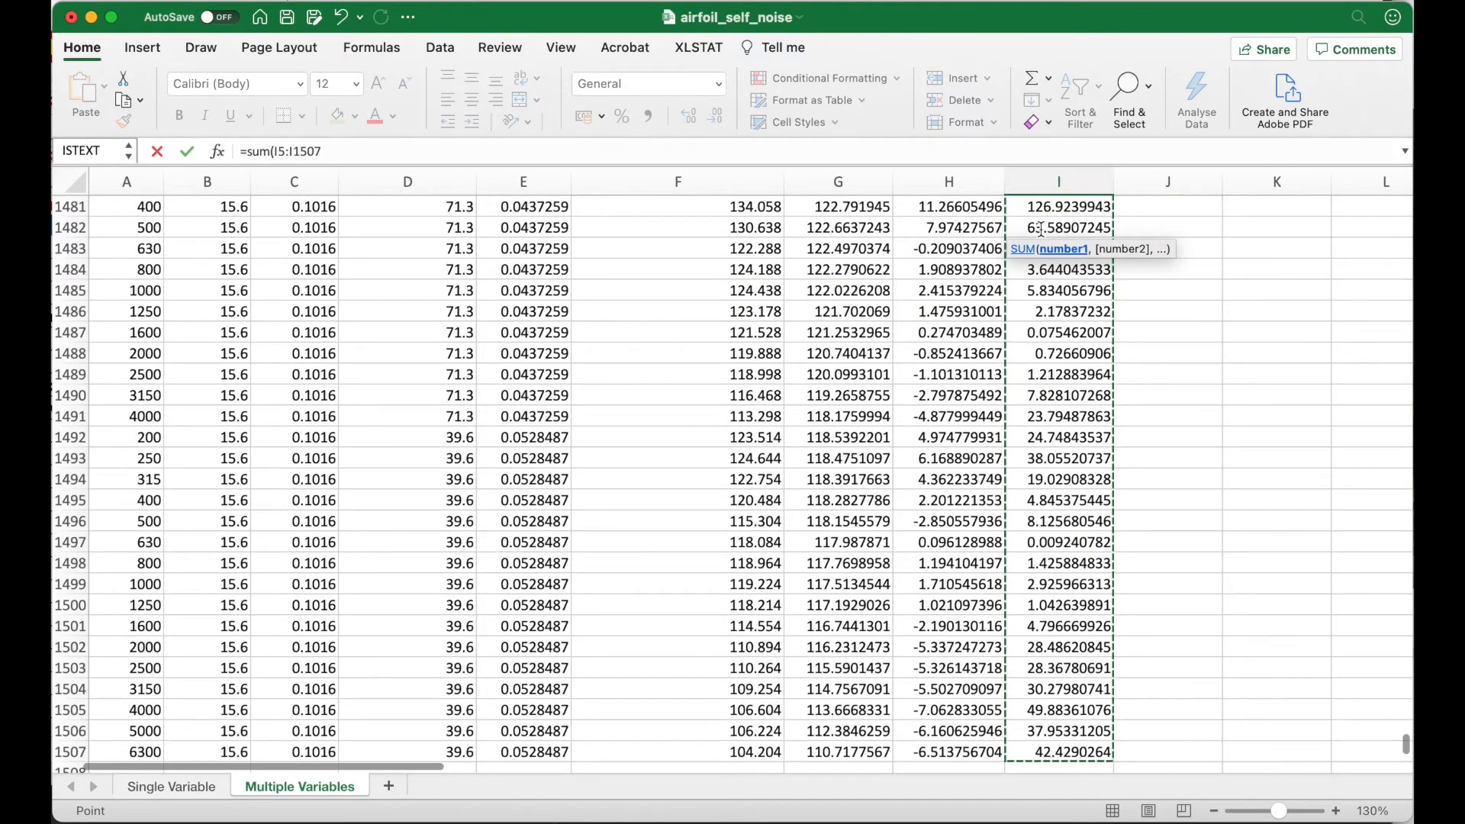
key("Return")
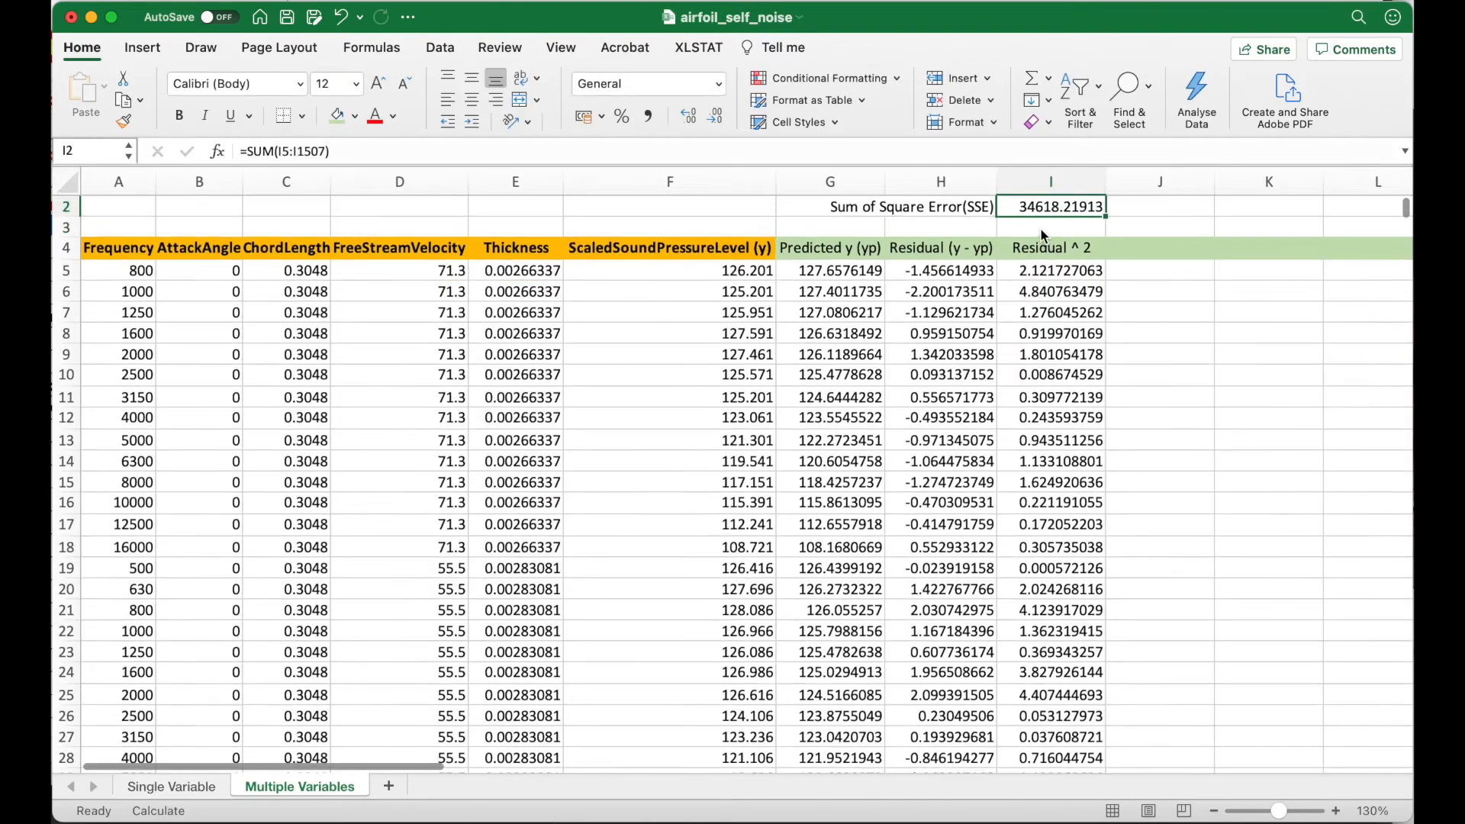
key("Up")
Compare the SSE in cell I2 with the Residual SS value in the ANOVA table of the regression output
left_click(1044, 231)
scroll(1153, 330, "right", 10)
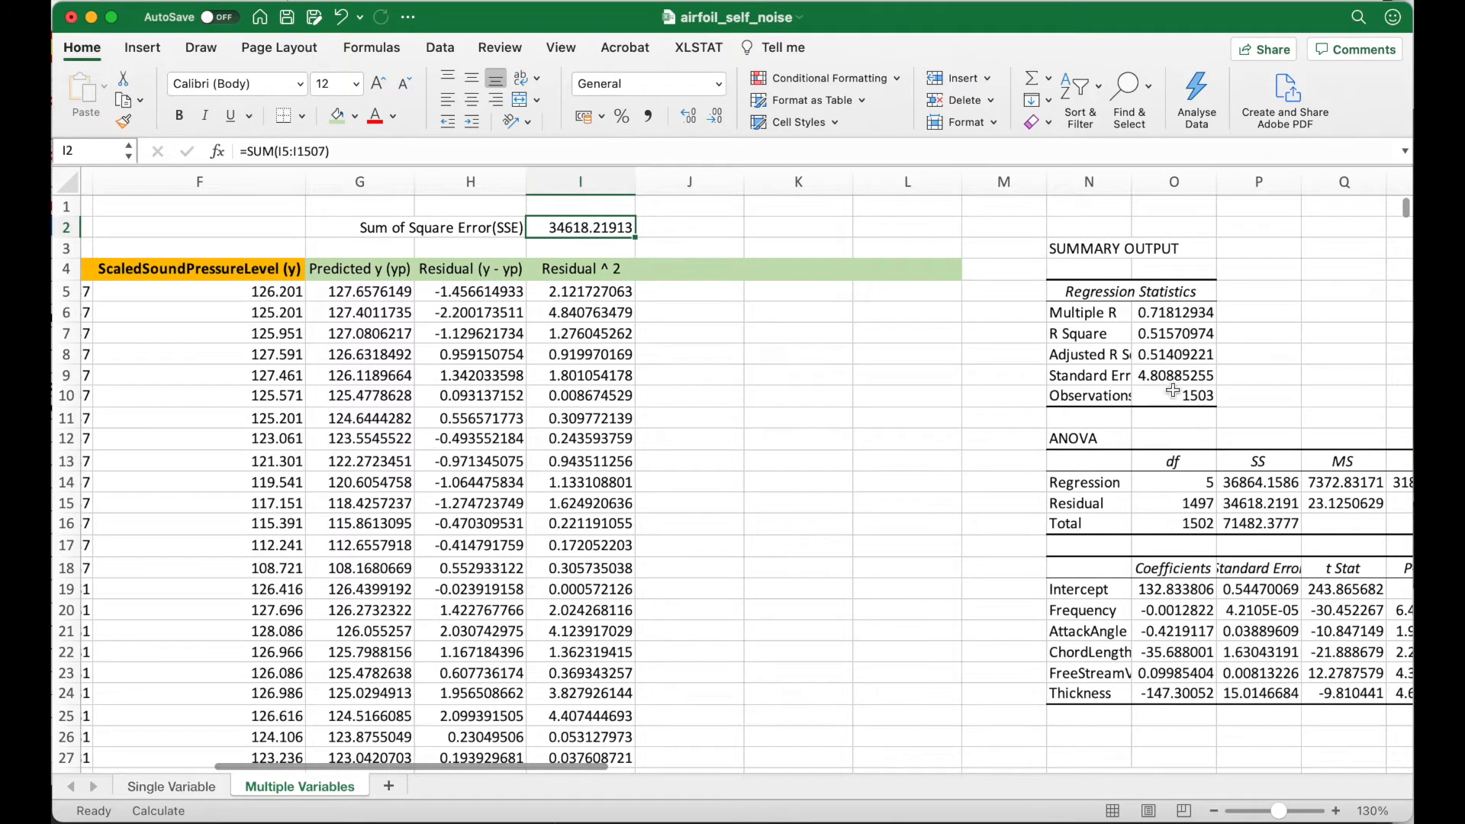
left_click(1247, 505)
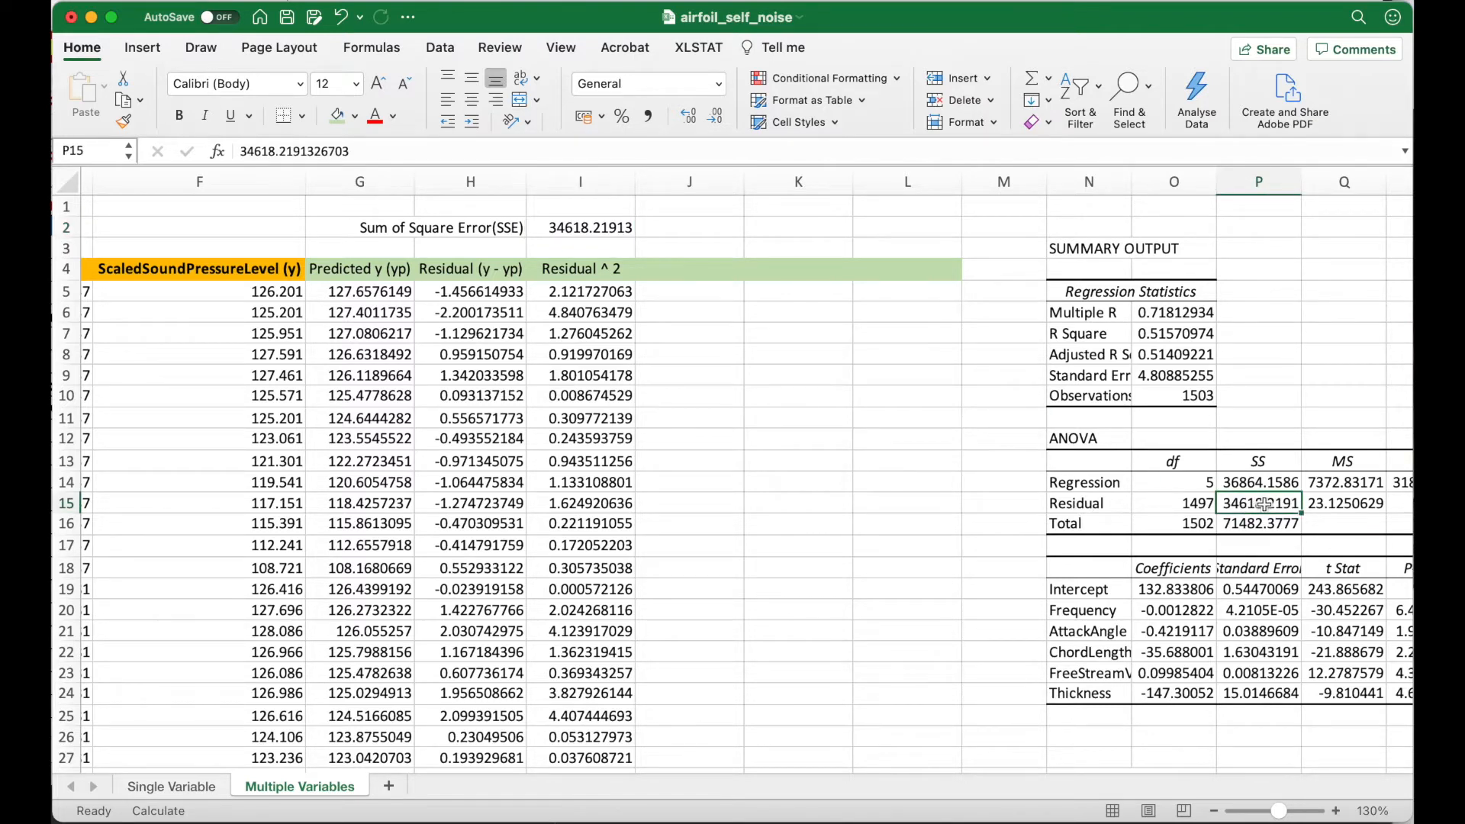
left_click(571, 227)
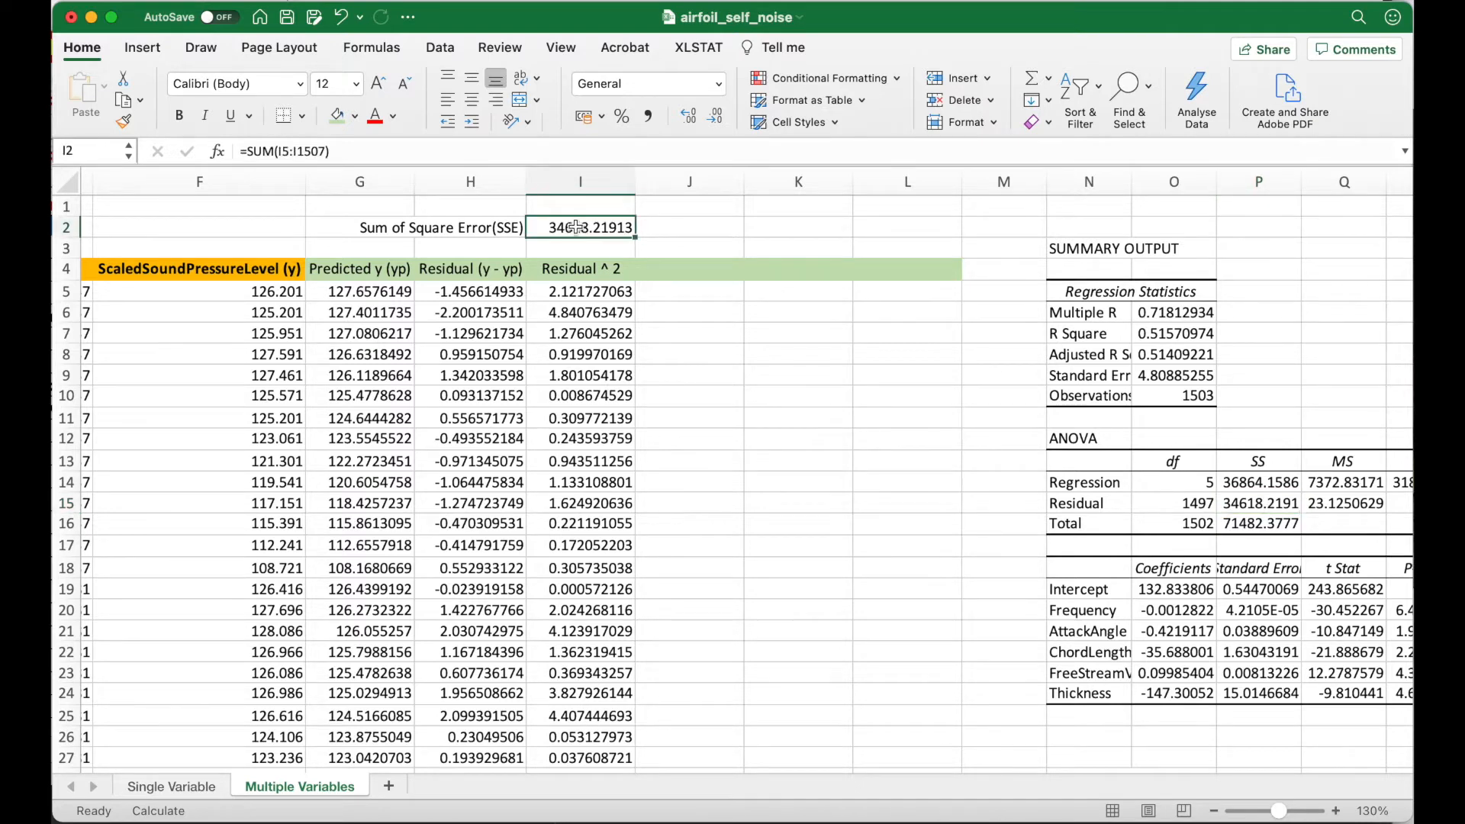
Enter the label "Mean Square Error(MSE)" in cell H1 and right-align it
scroll(571, 226, "left", 4)
scroll(580, 217, "left", 1)
left_click(614, 208)
type("M")
type("easn")
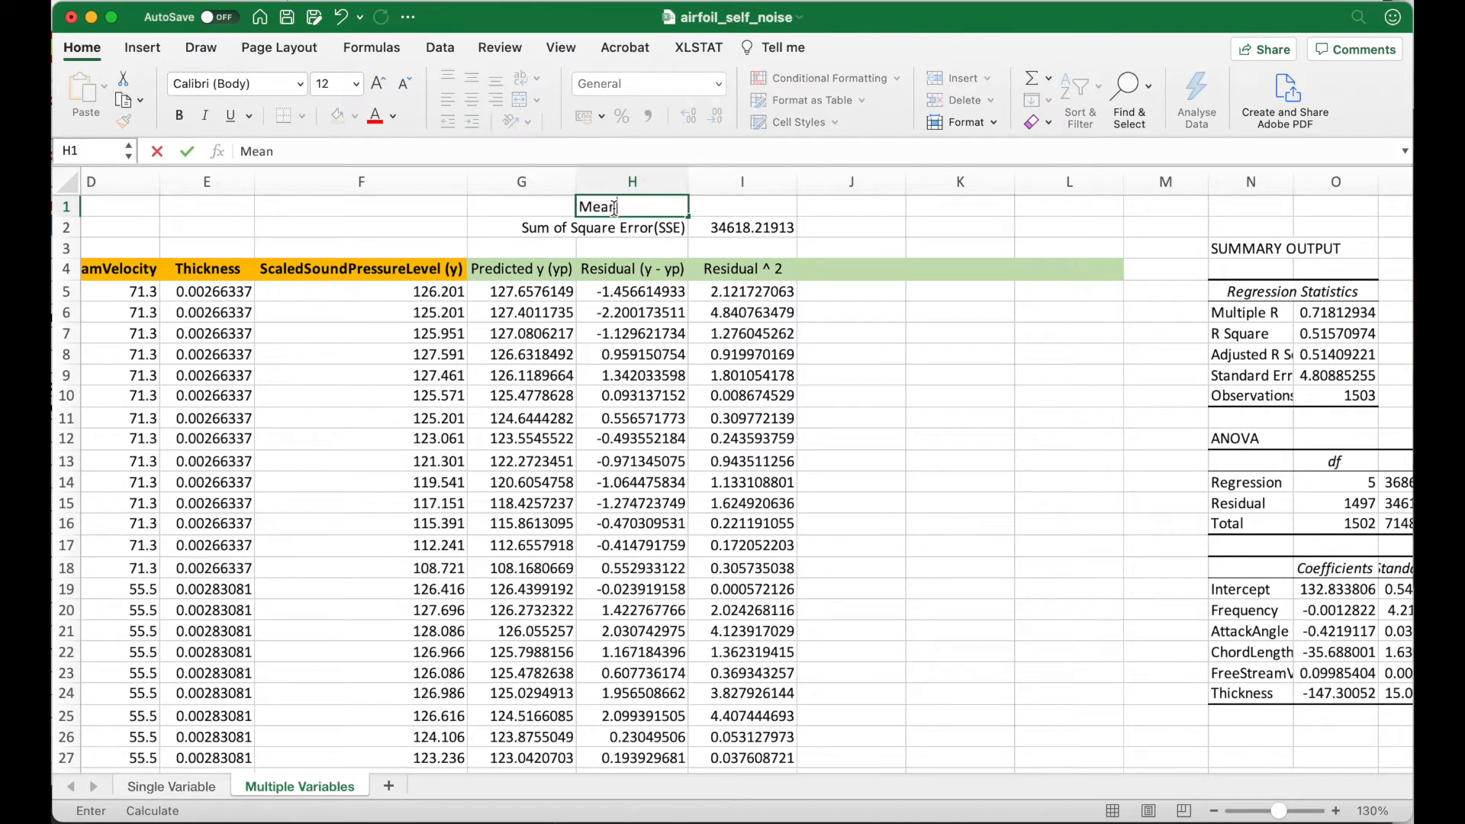
type(" Square Error(MSE")
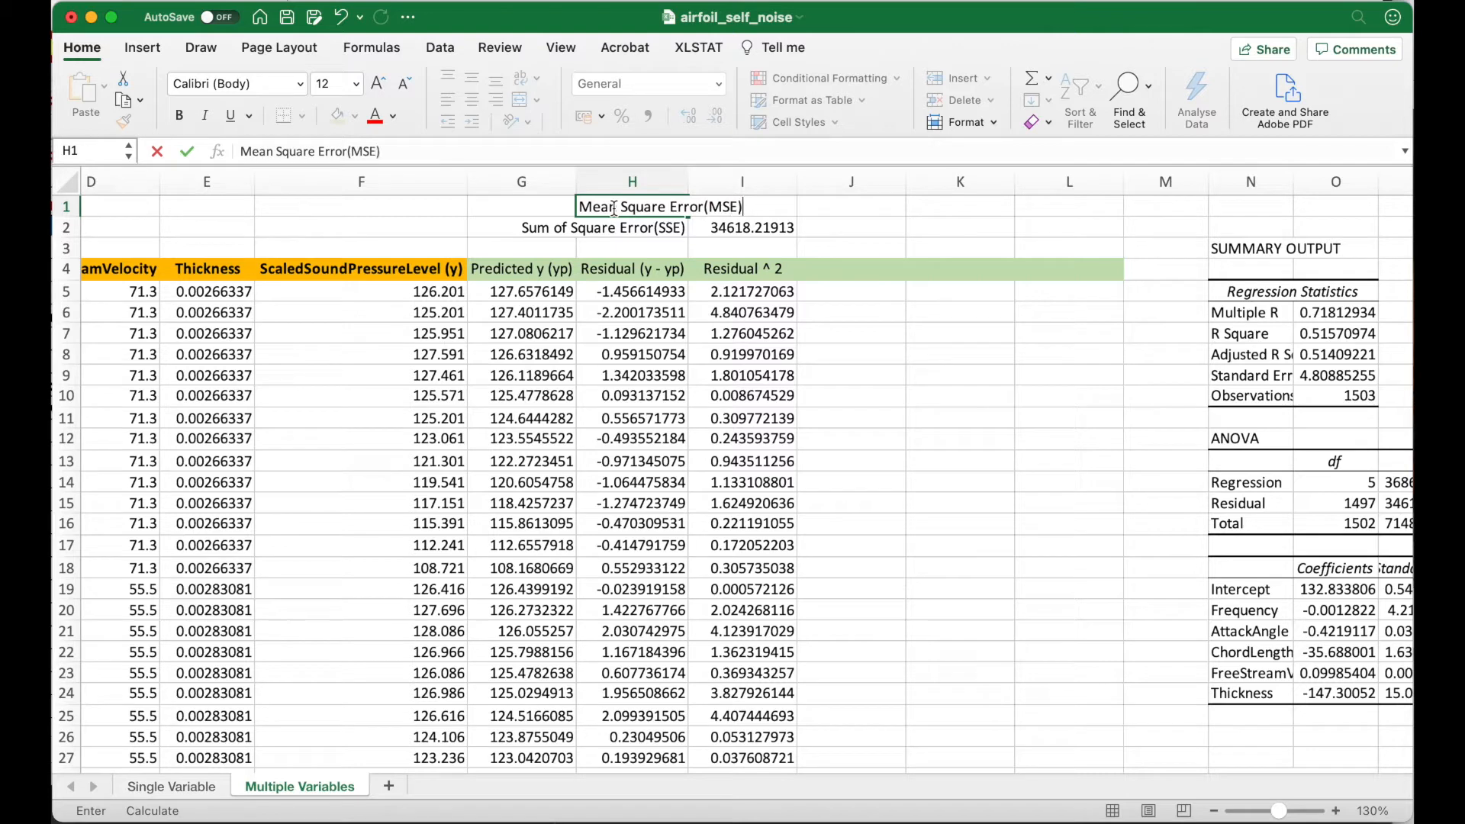
type(")")
key("Return")
left_click(615, 208)
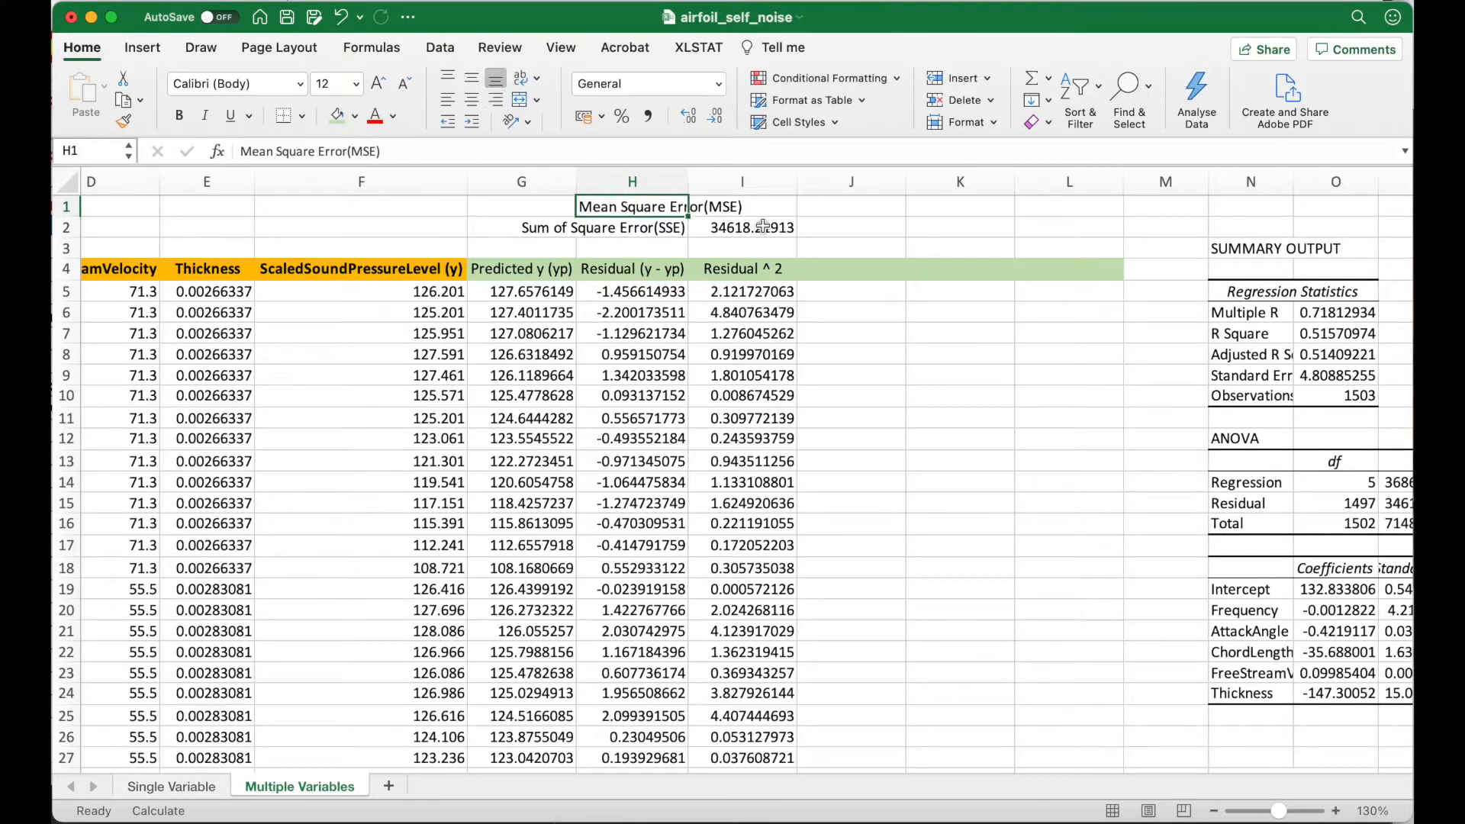
left_click(496, 100)
Average the squared residuals in cell I1 with the formula =AVERAGE(I5:I1507)
left_click(731, 206)
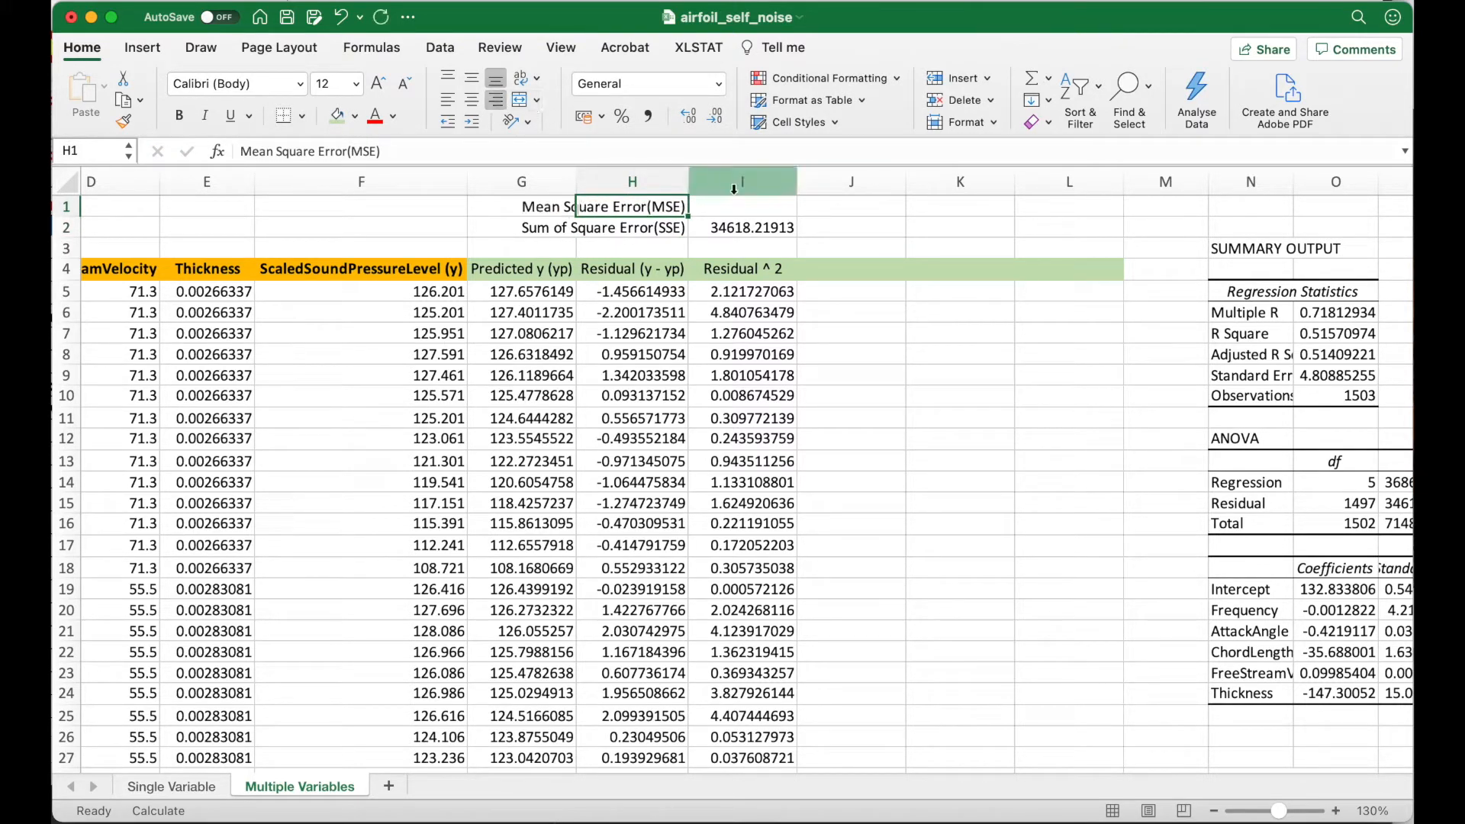
type("=average(")
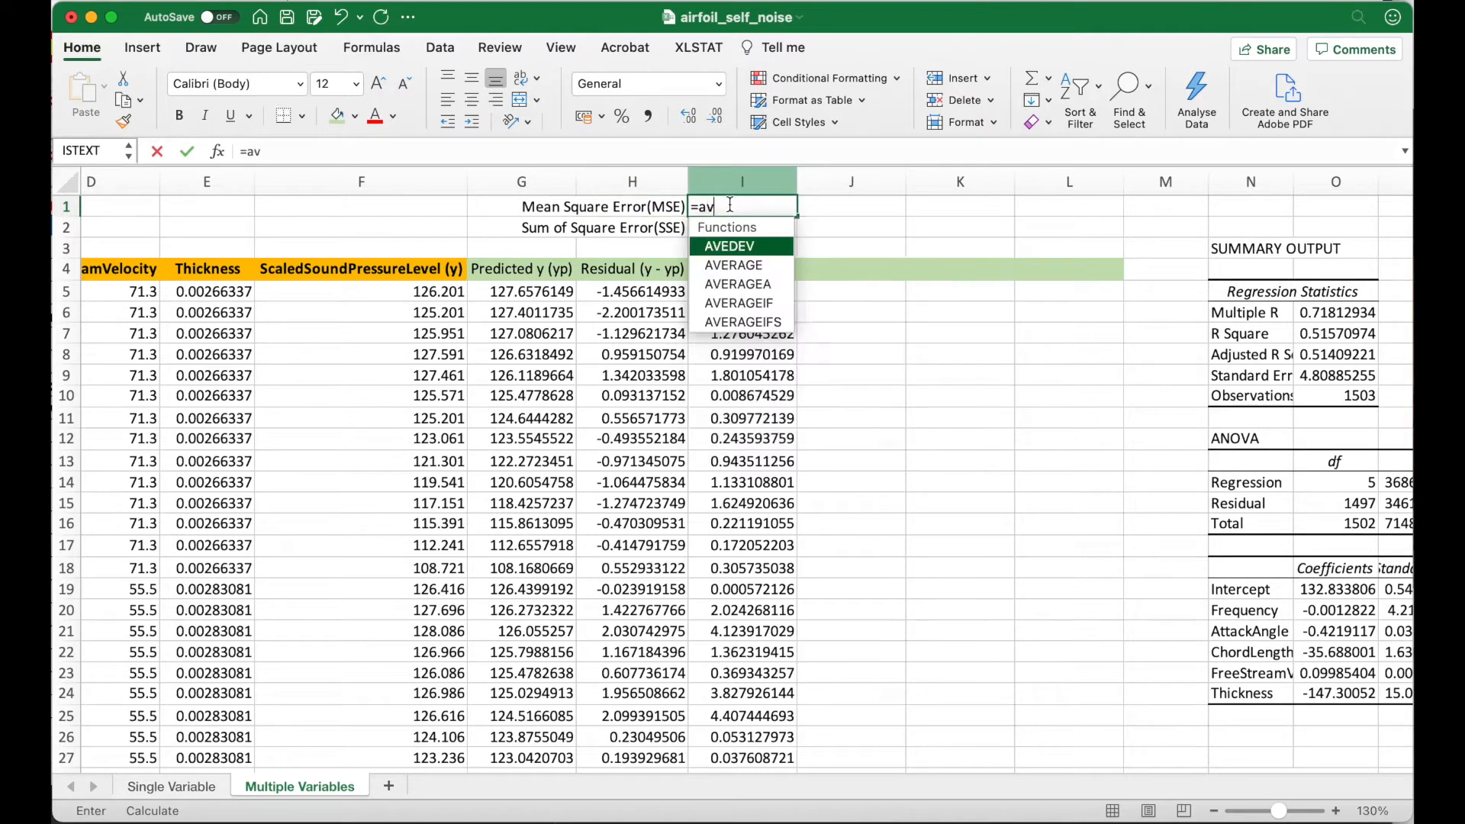
key("Down")
key("Down")
key("Down")
key("Down")
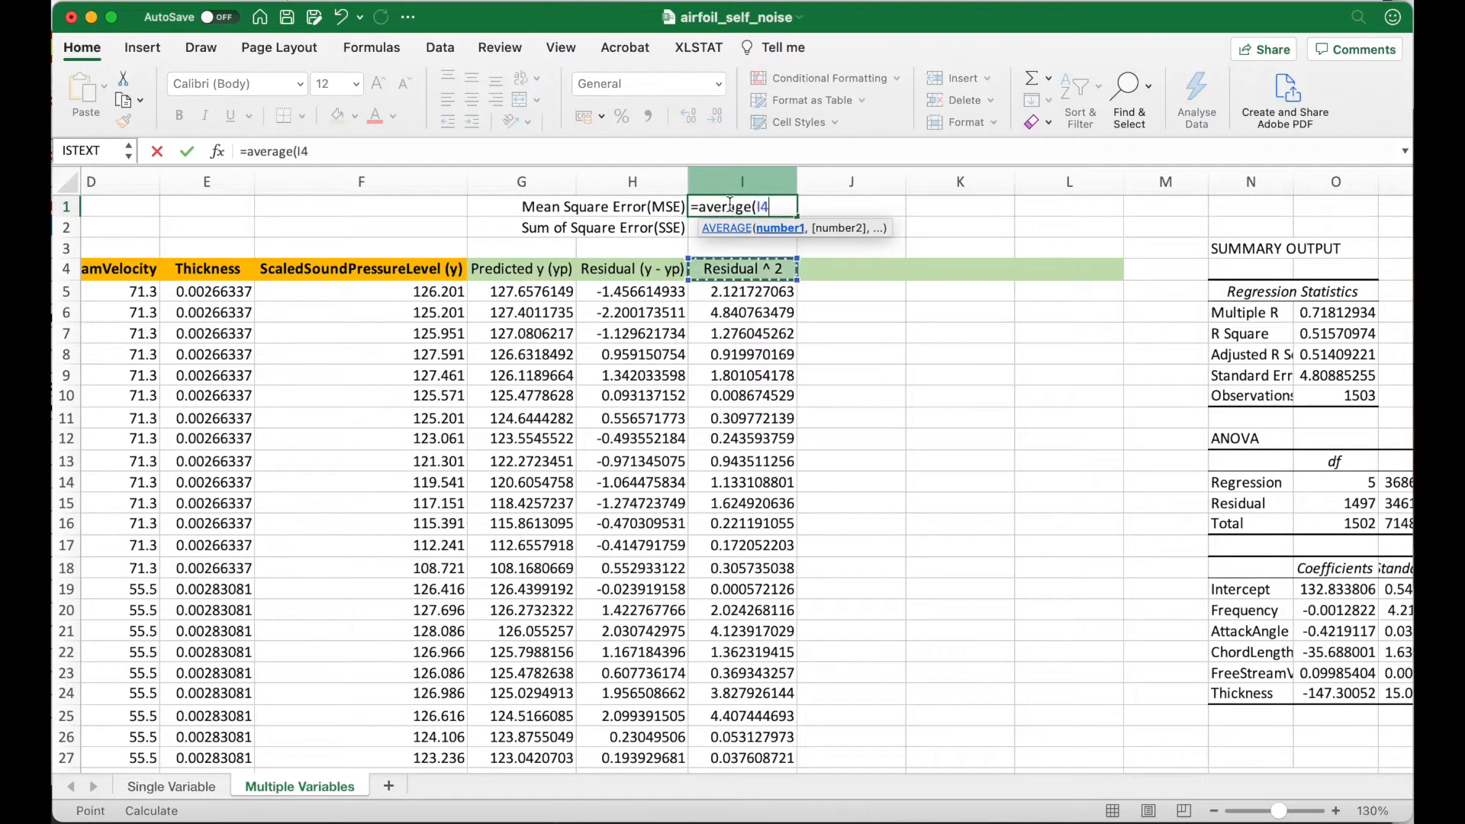
key("super+shift+Down")
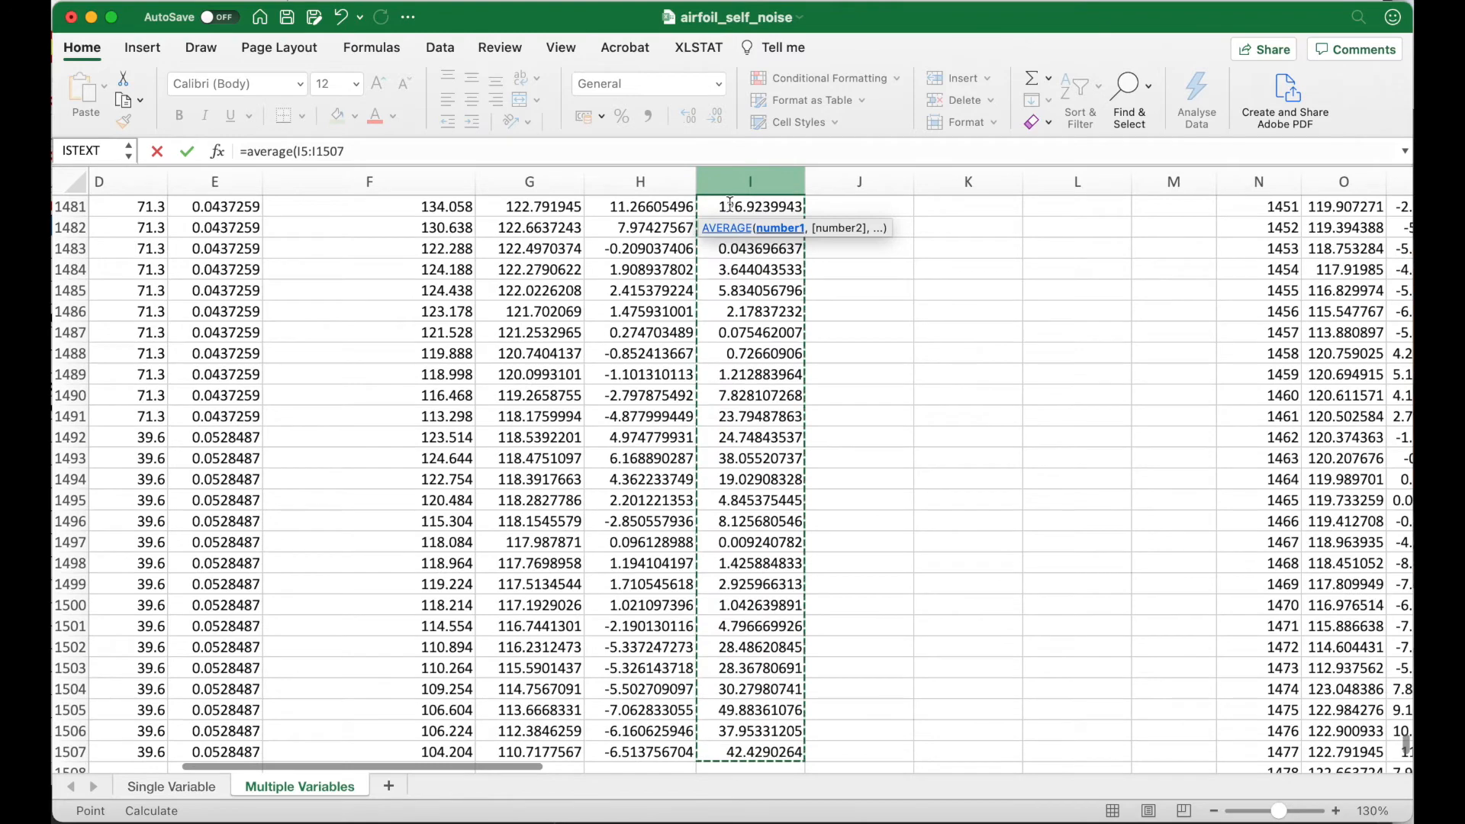
key("Escape")
key("Up")
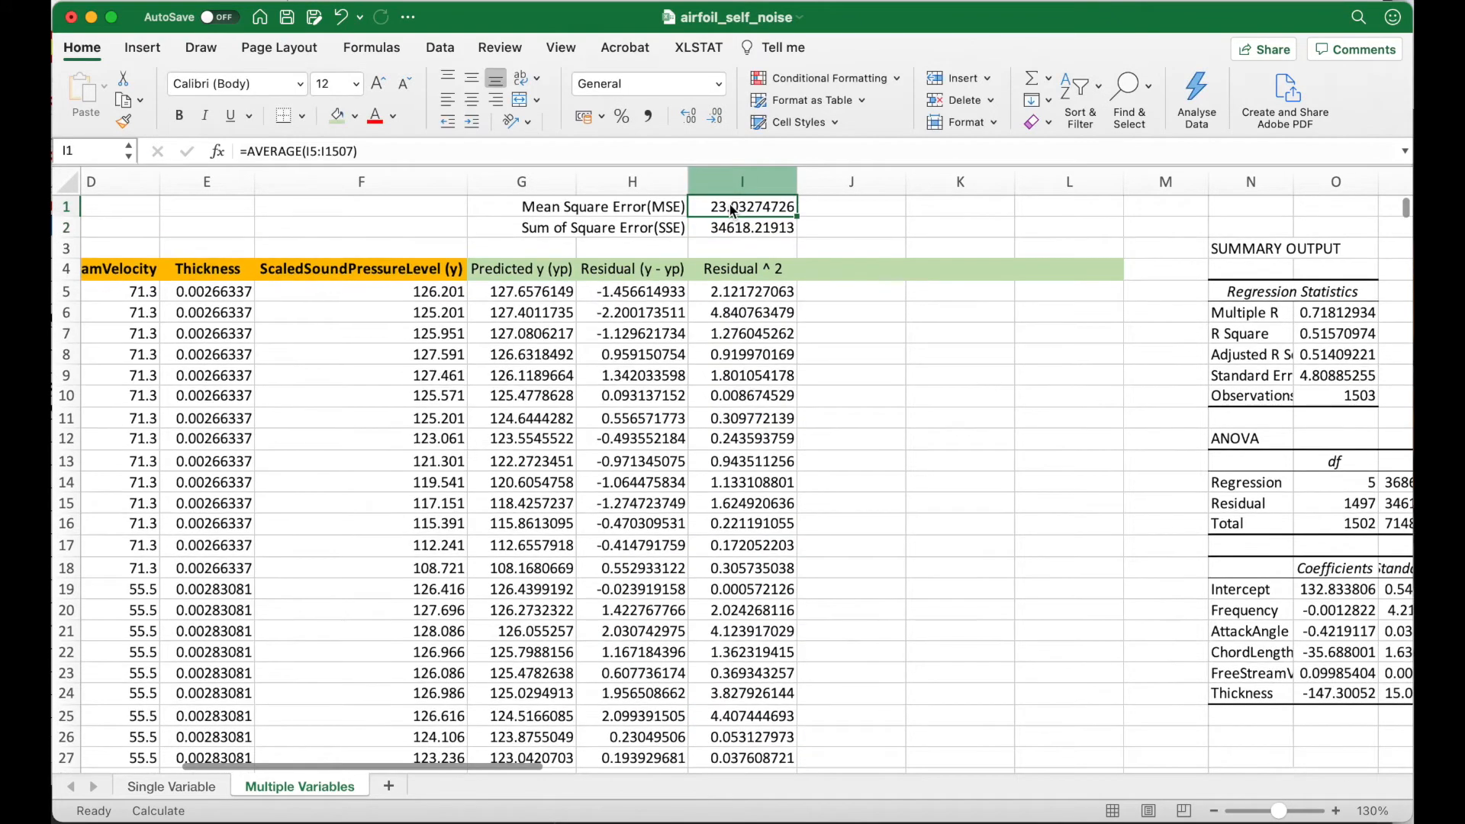
Format the "Mean Square Error(MSE)" label in cell H1 in bold with a dark orange font colour
left_click(657, 207)
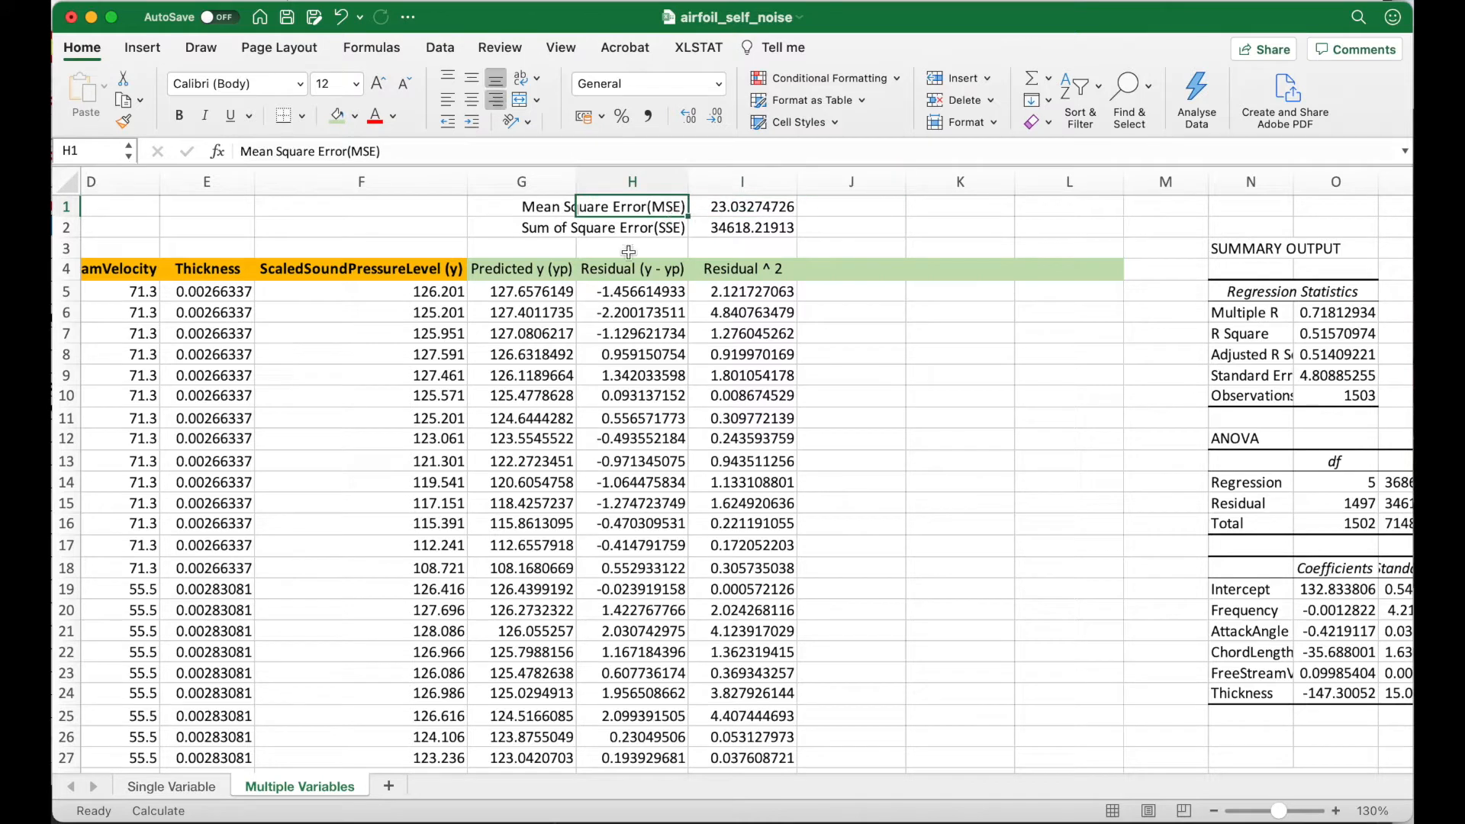
left_click(392, 116)
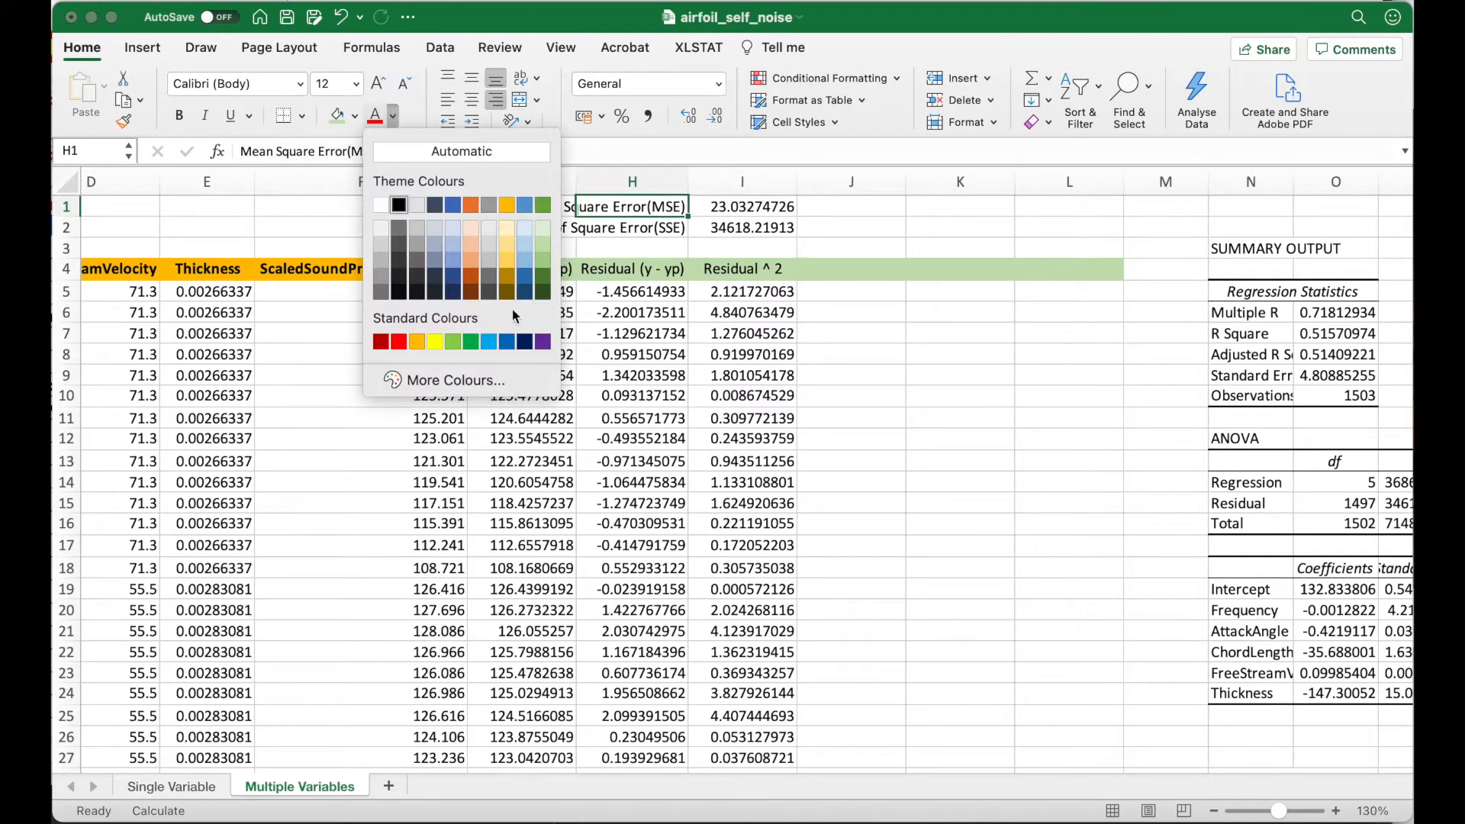
left_click(469, 280)
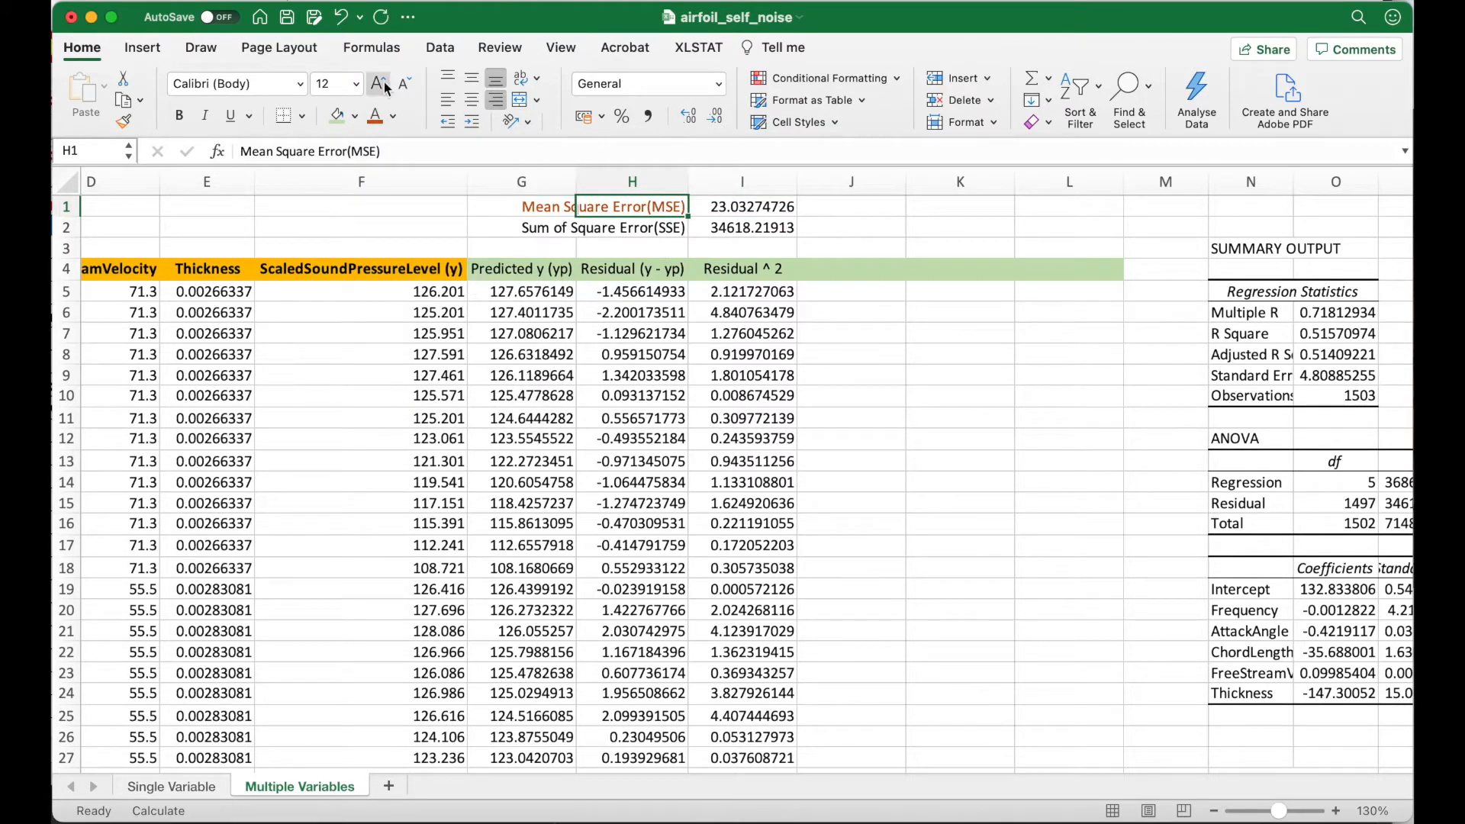
left_click(181, 118)
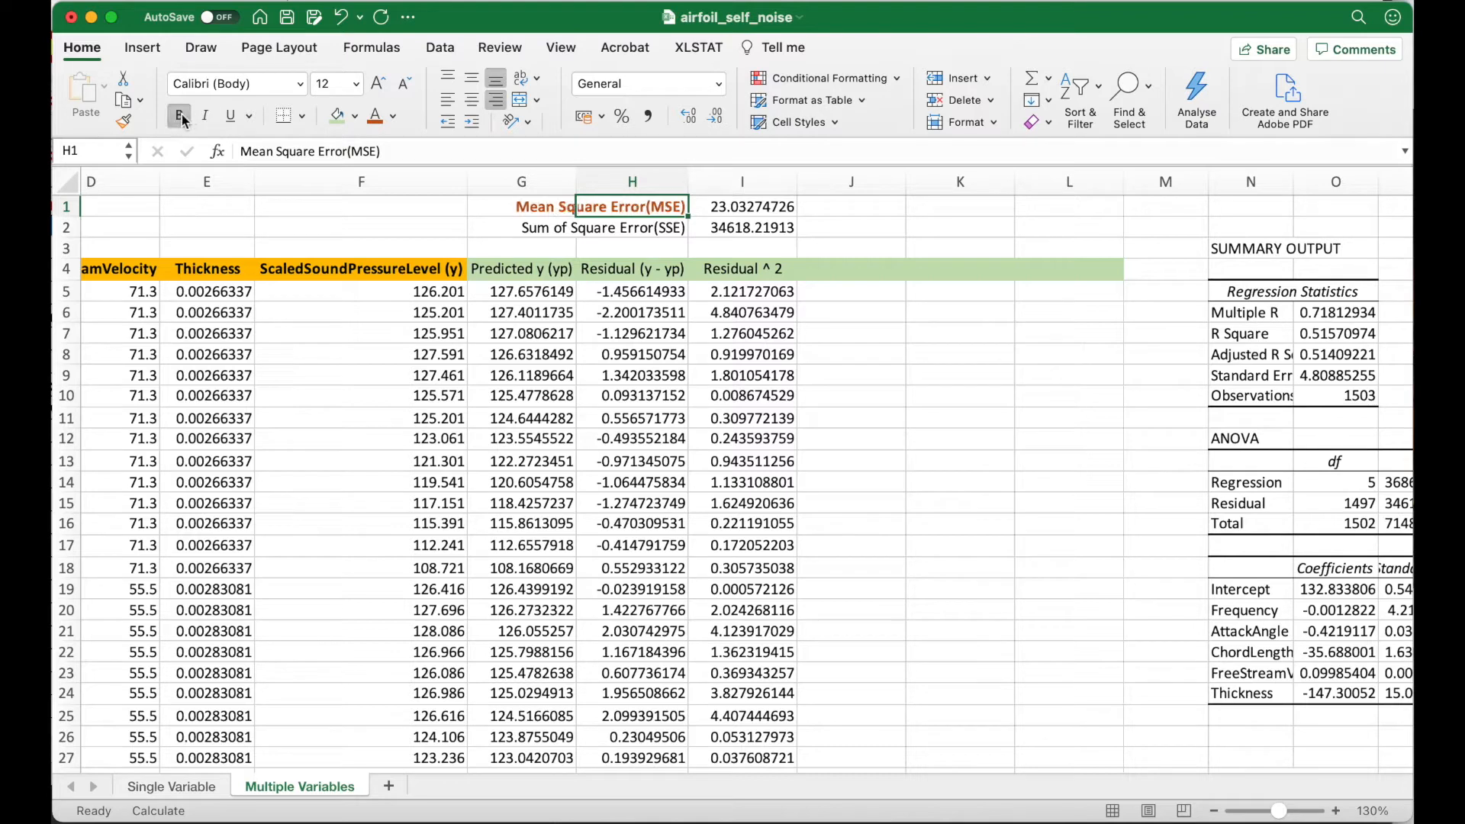
left_click(737, 208)
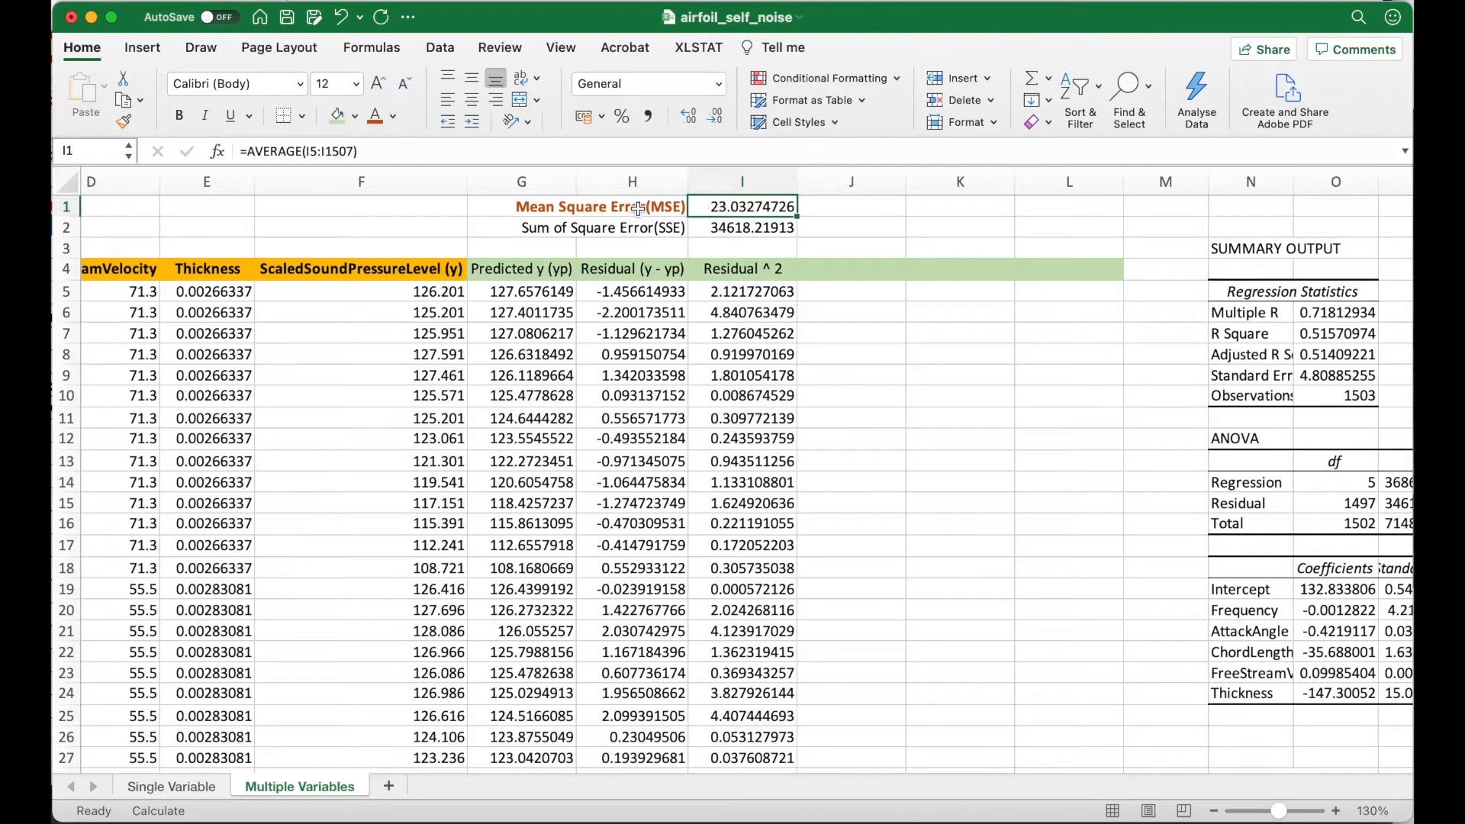
Insert a new empty row above row 1
left_click(69, 206)
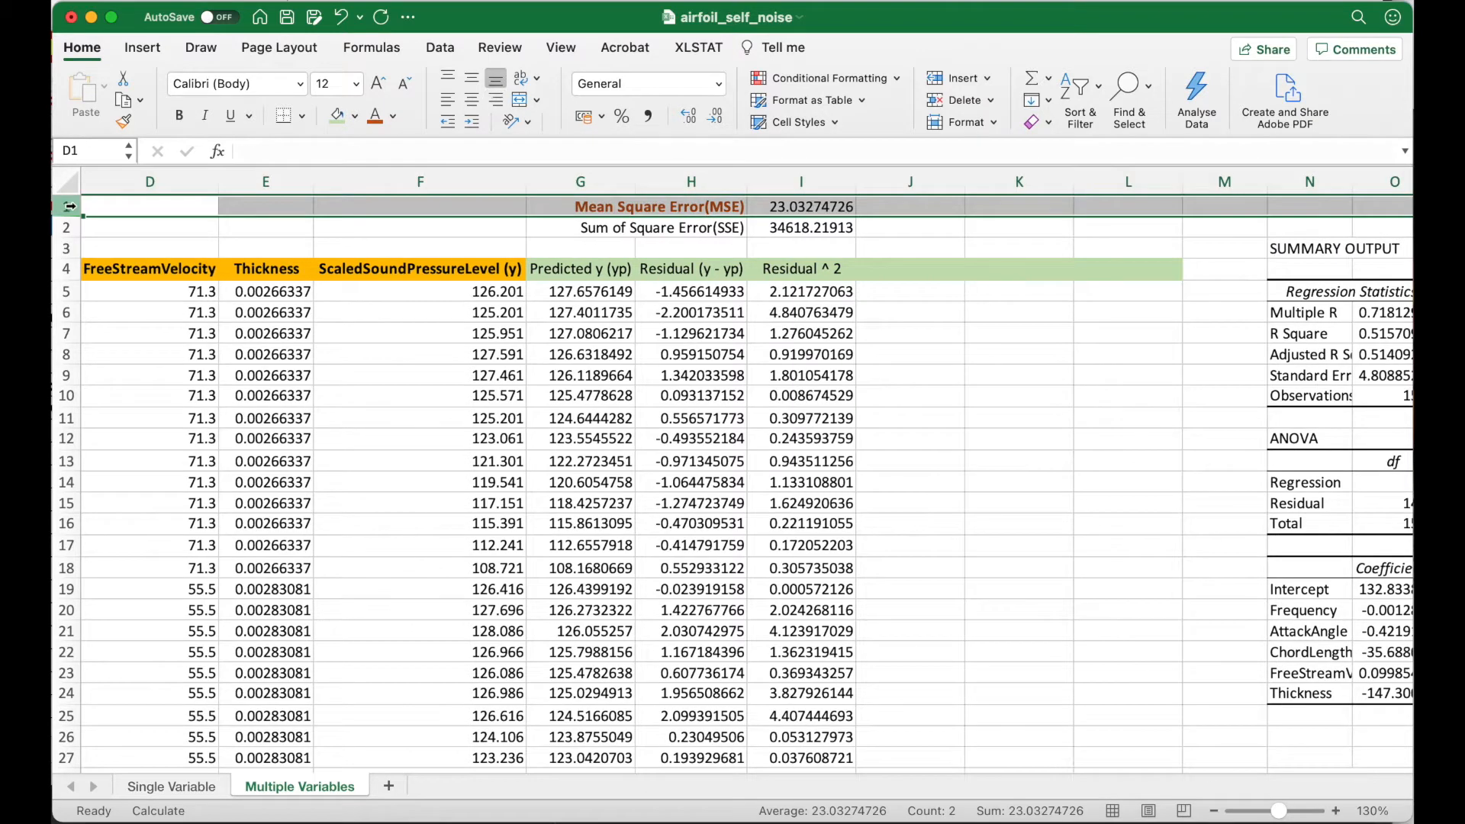
right_click(70, 206)
left_click(103, 314)
Enter the label "Root Mean Square Error (RMSE)" in cell H1 and right-align it
left_click(655, 205)
type("Root MEa")
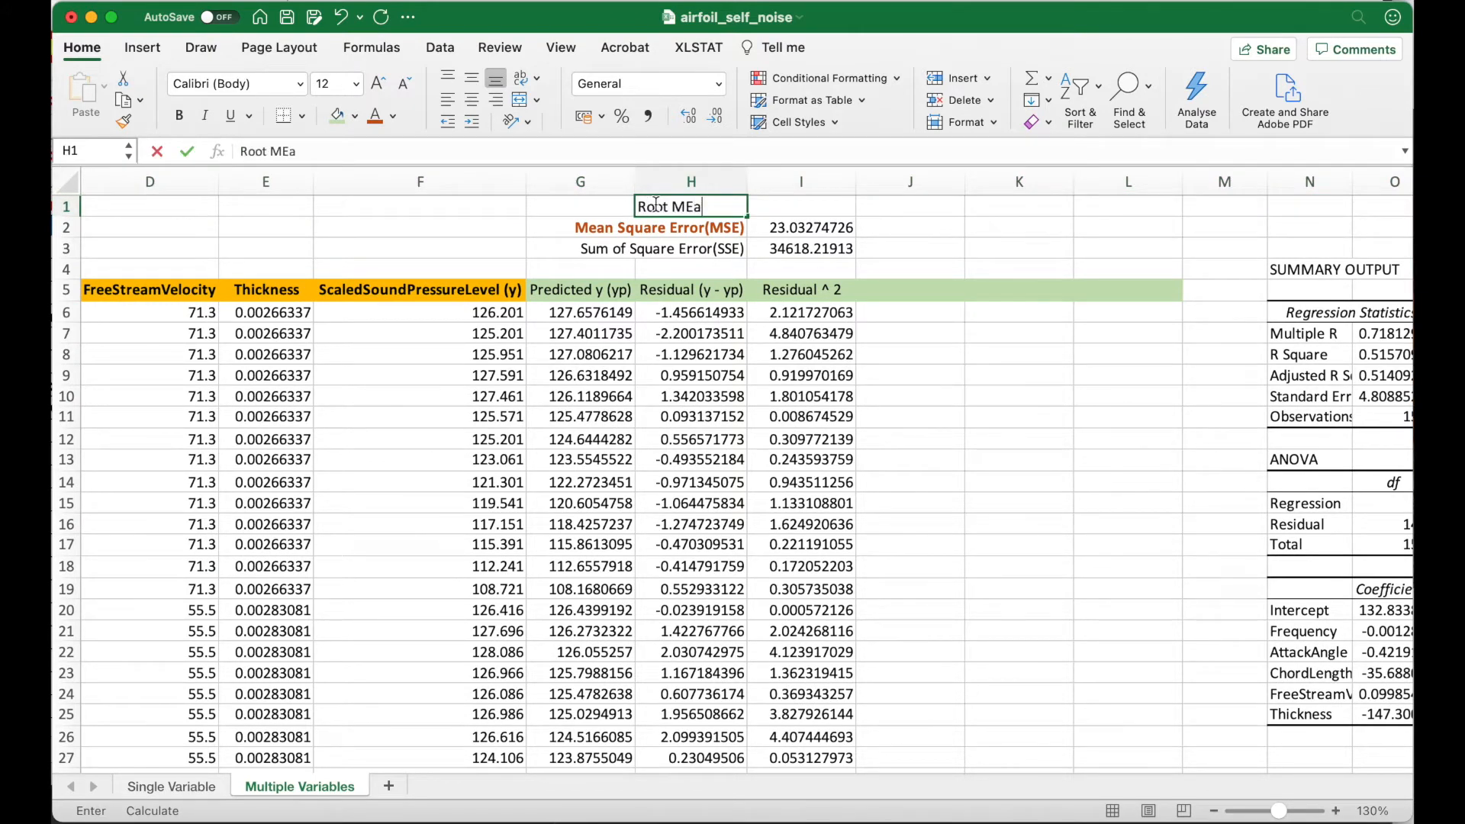
type("n Squate")
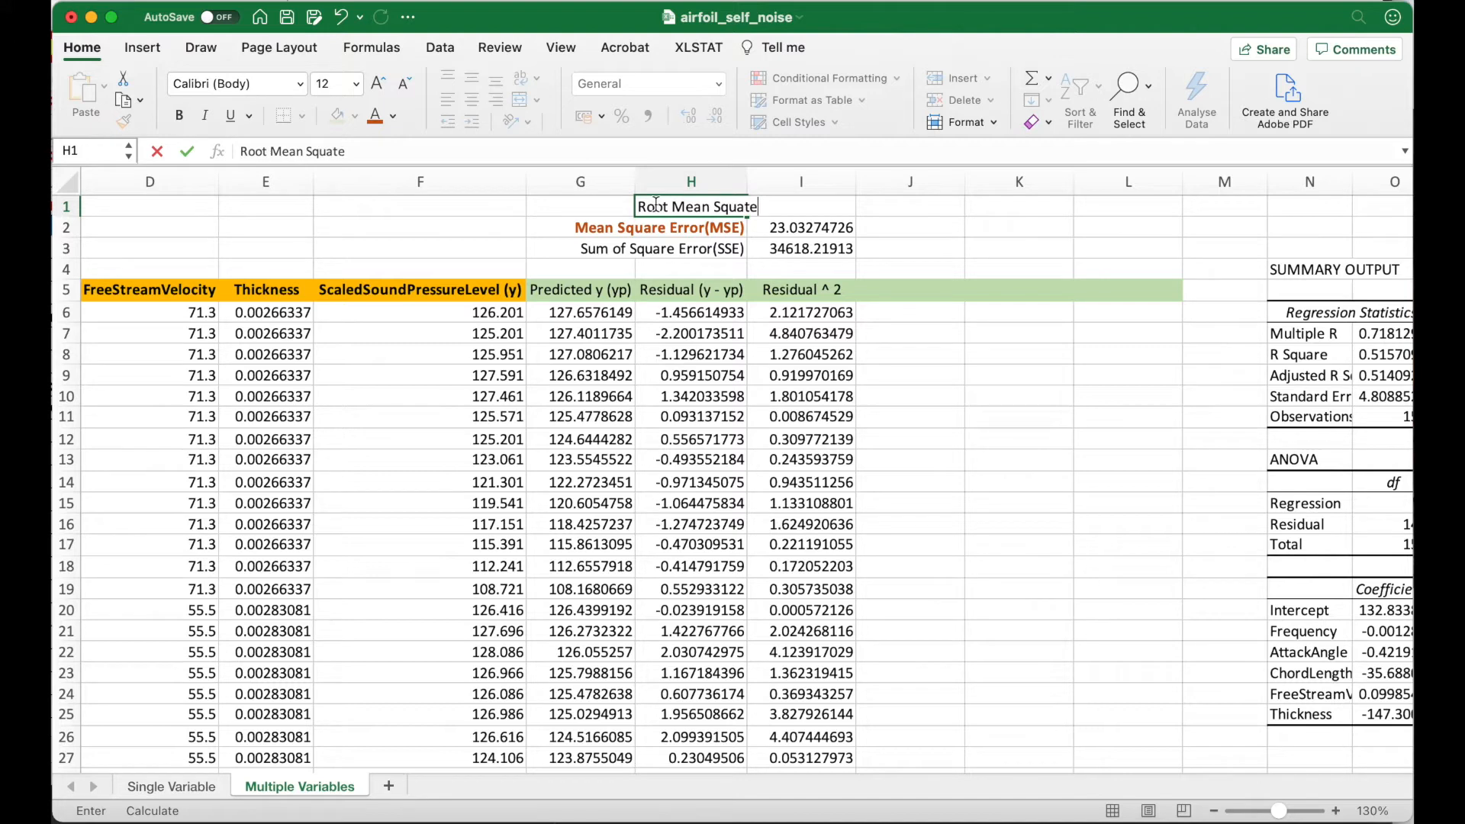
type(" Error (RMSE)")
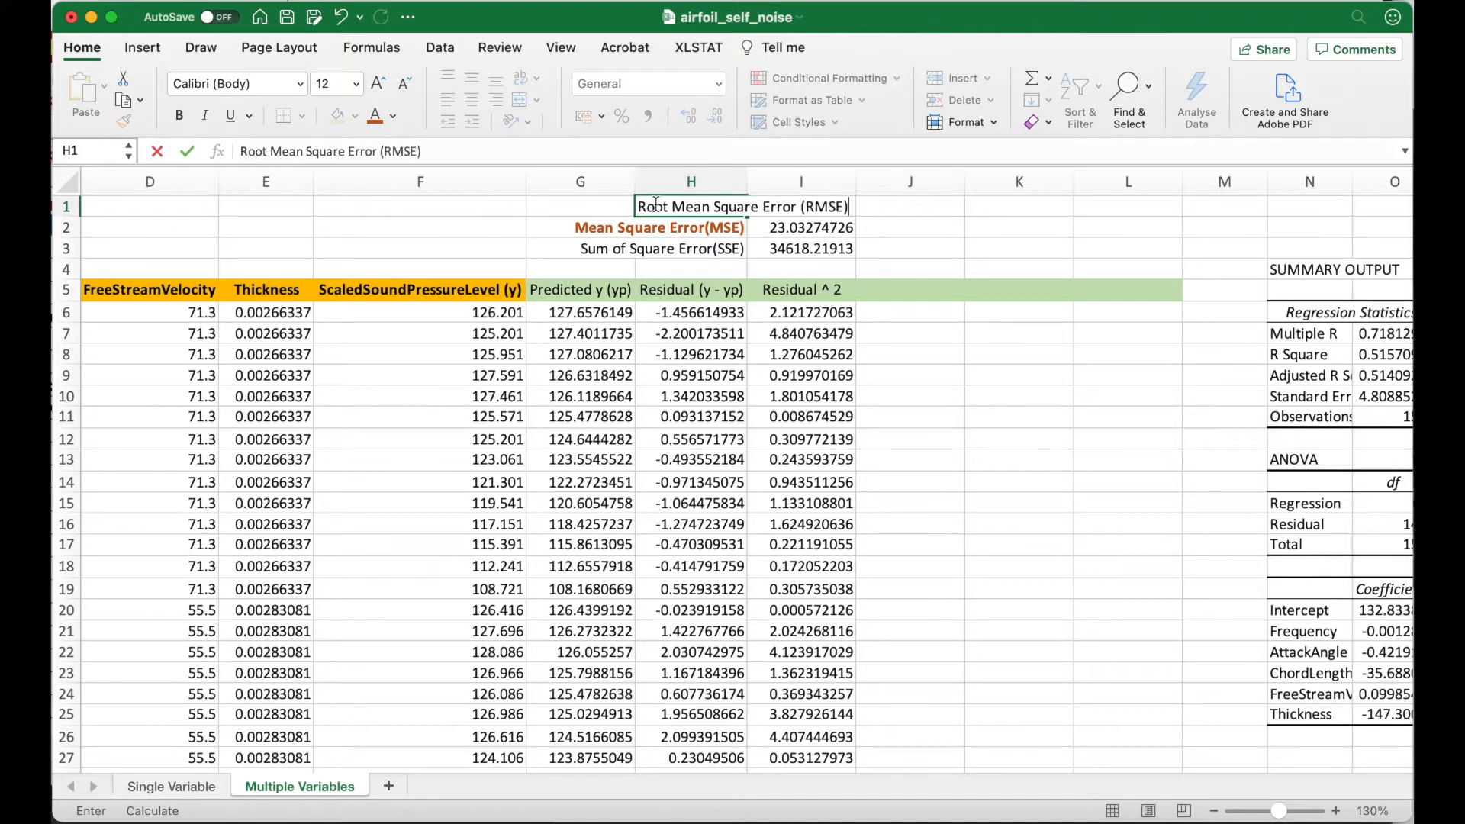
key("Return")
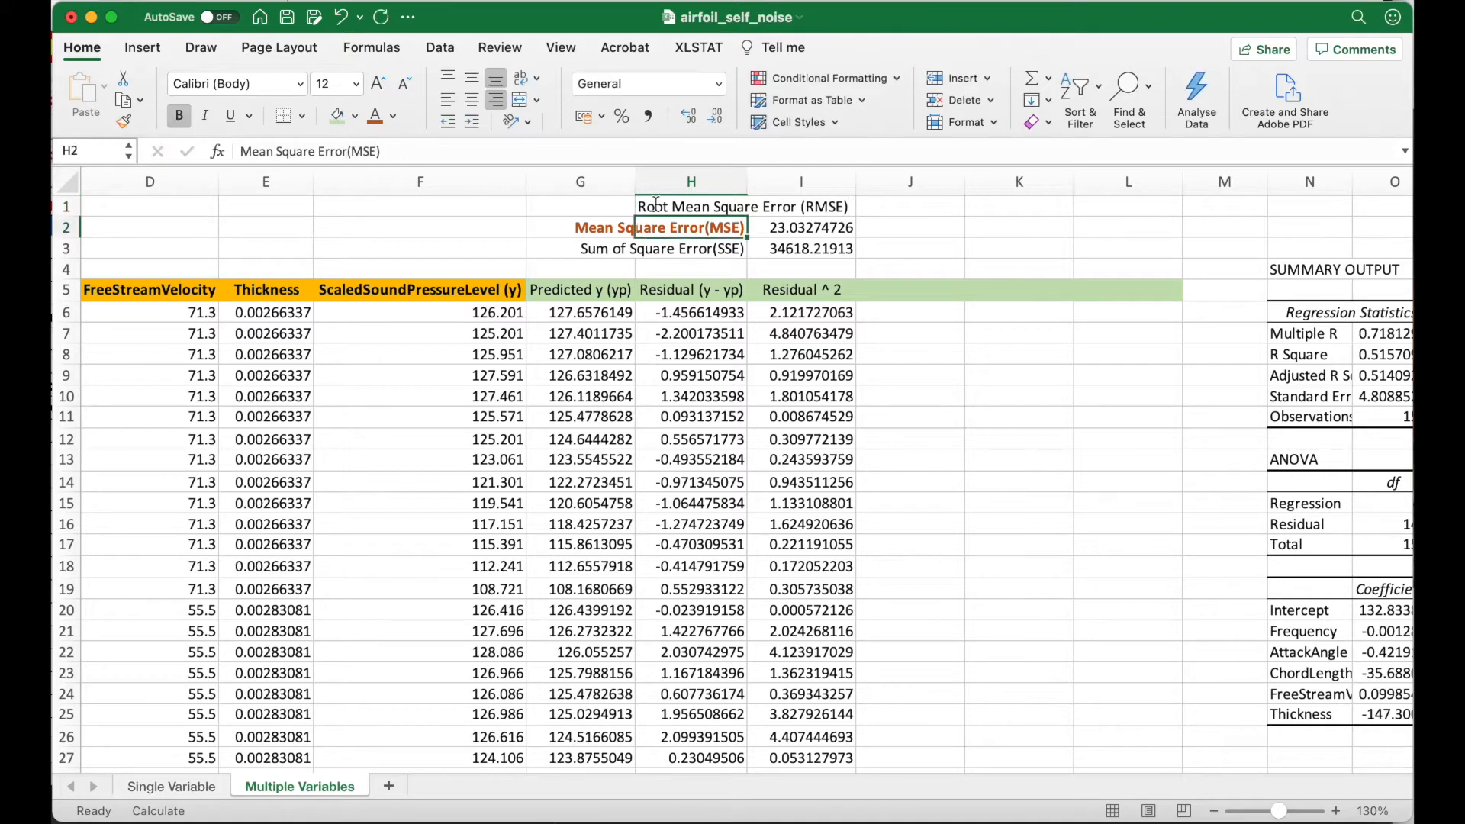
left_click(682, 206)
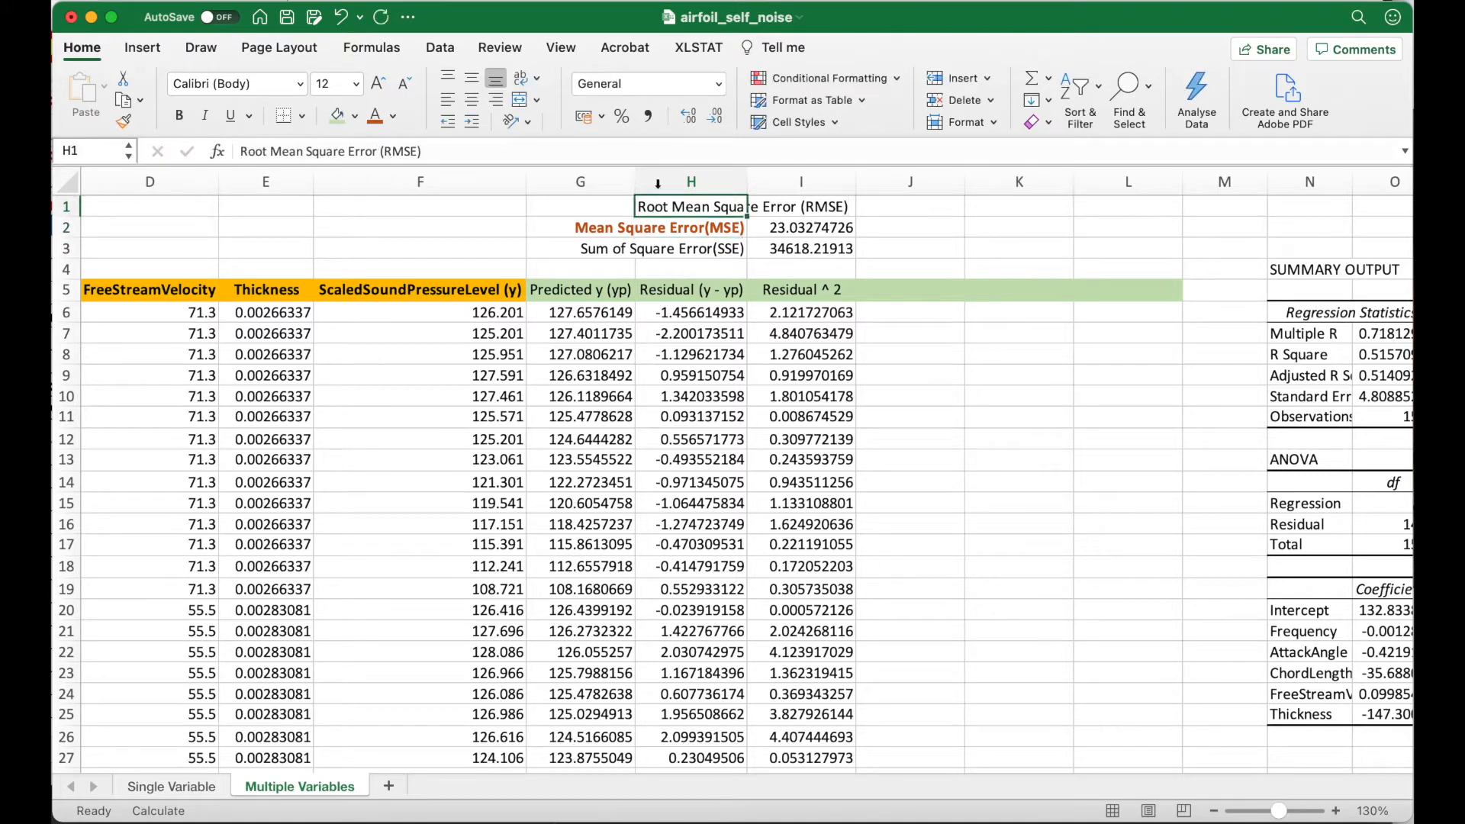
left_click(496, 100)
Calculate the RMSE in cell I1 as the square root of the MSE with the formula =SQRT(I2)
left_click(770, 206)
type("=")
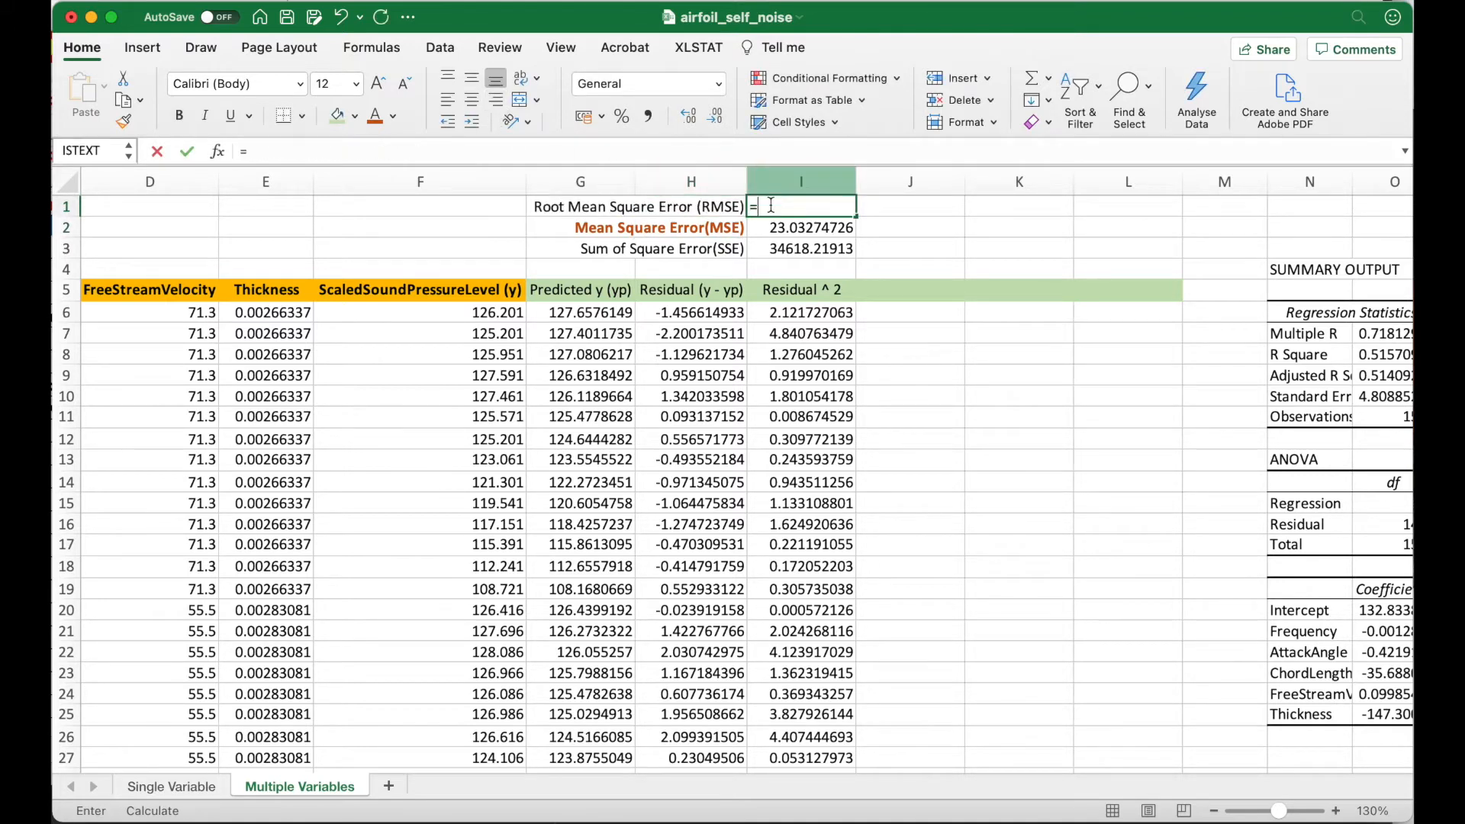
type("sqrt(")
key("Down")
type(")")
key("Return")
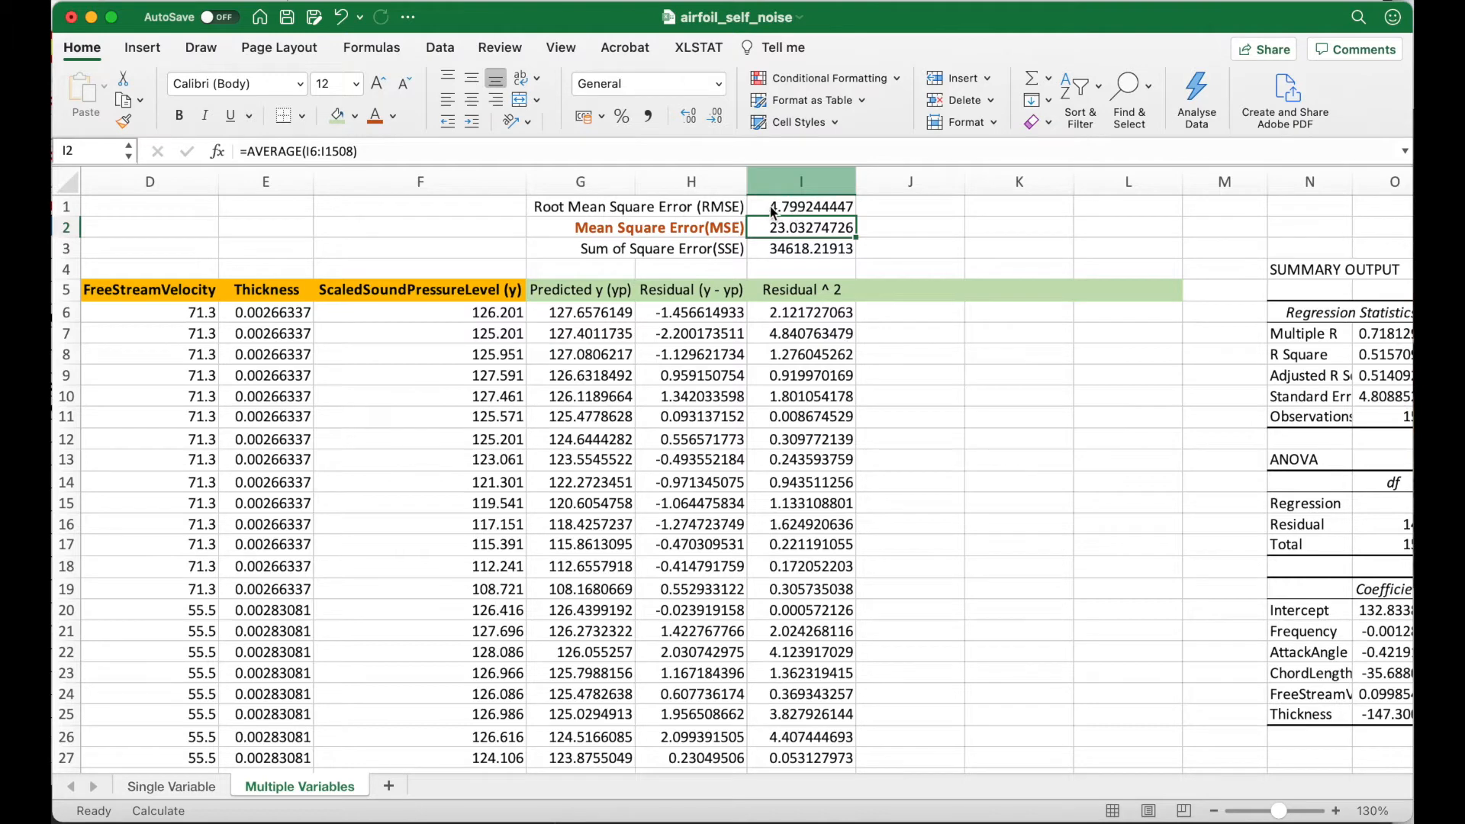
Format the RMSE label in cell H1 in bold with the same dark orange font colour as the MSE label
left_click(731, 207)
left_click(375, 117)
left_click(180, 118)
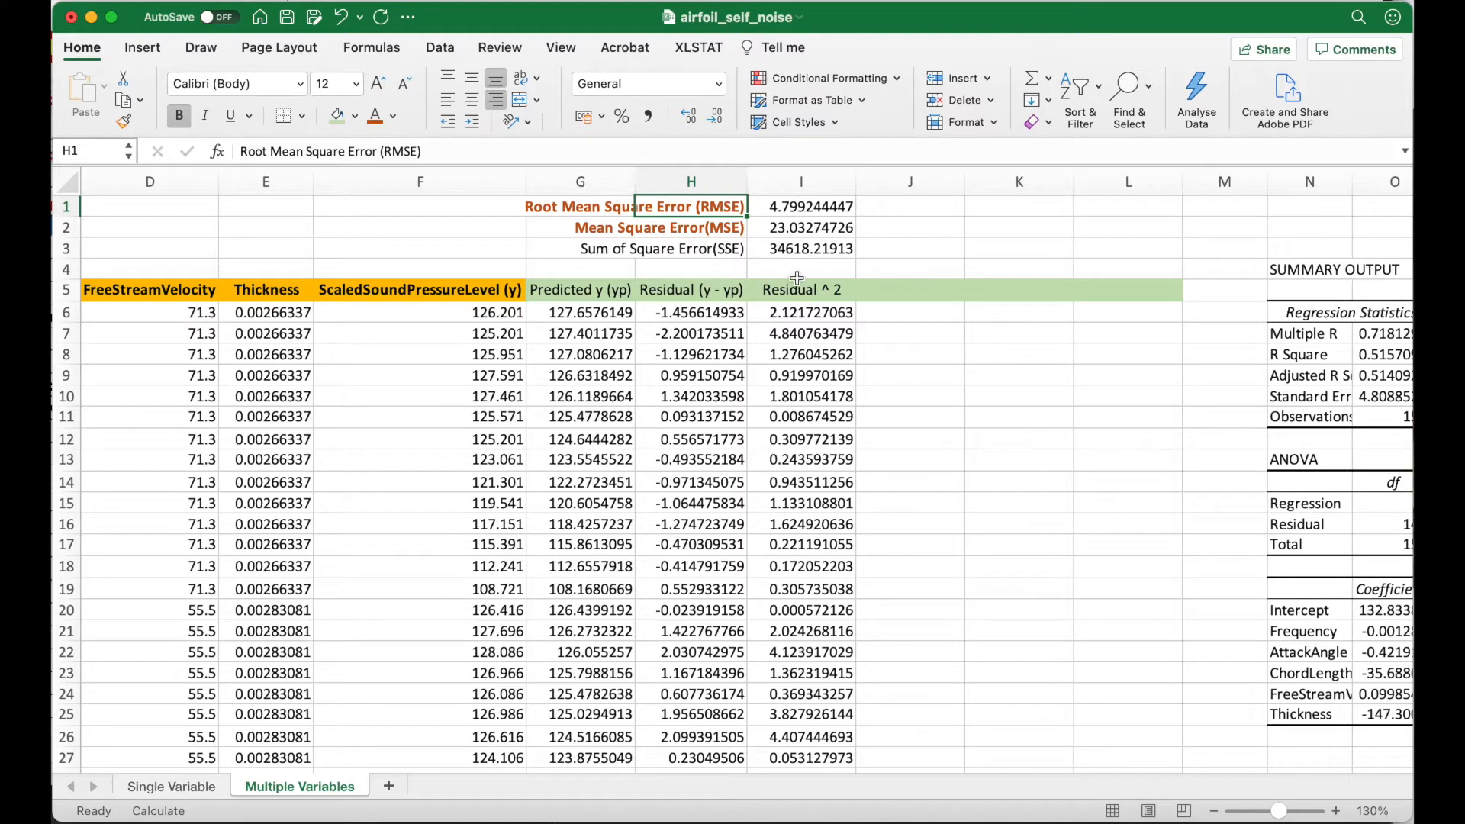
Enter the label "Mean(y) = ym" in cell E4
left_click(401, 268)
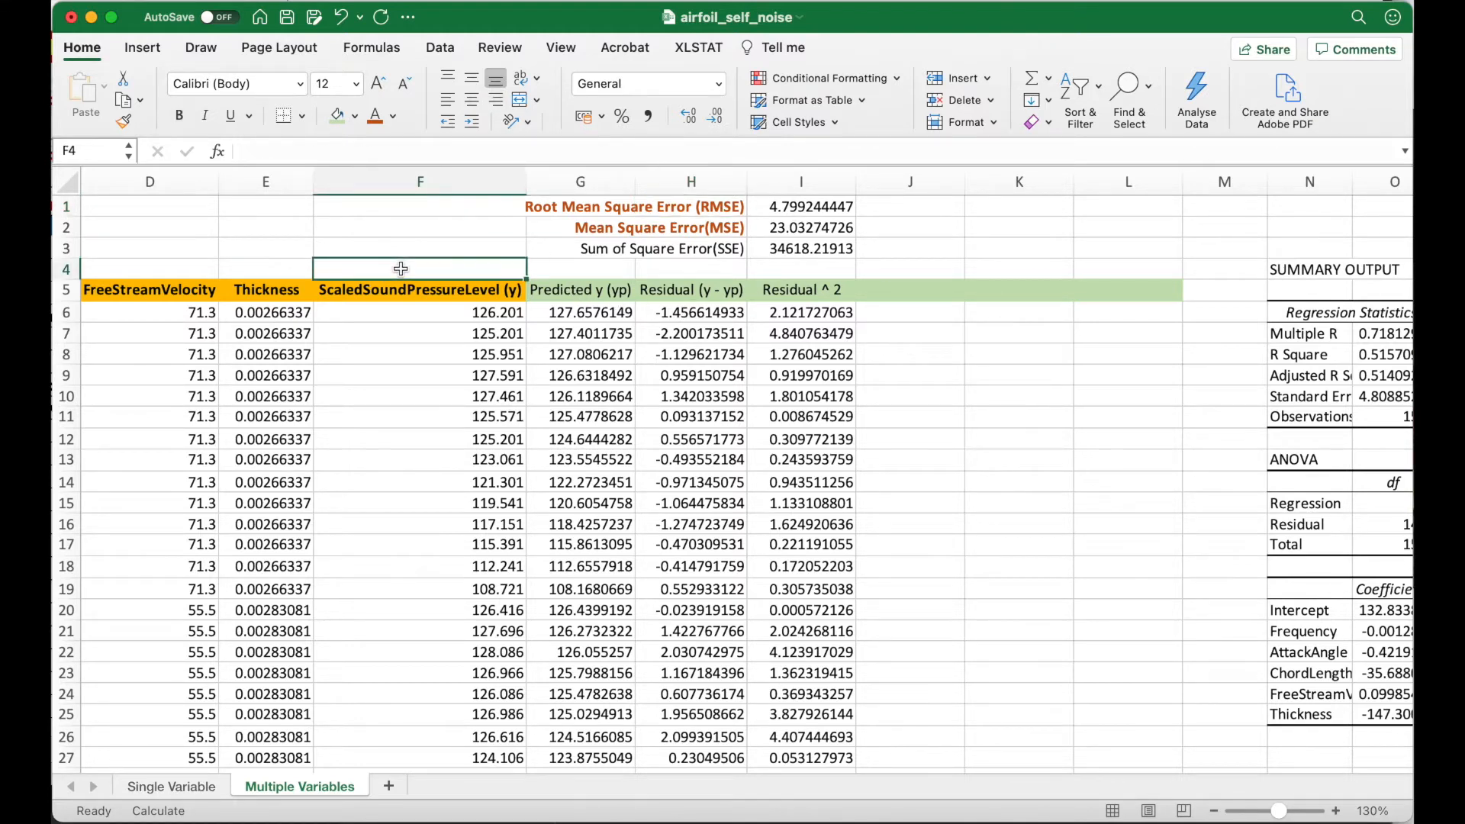
key("Left")
type("M")
key("BackSpace")
type("Me")
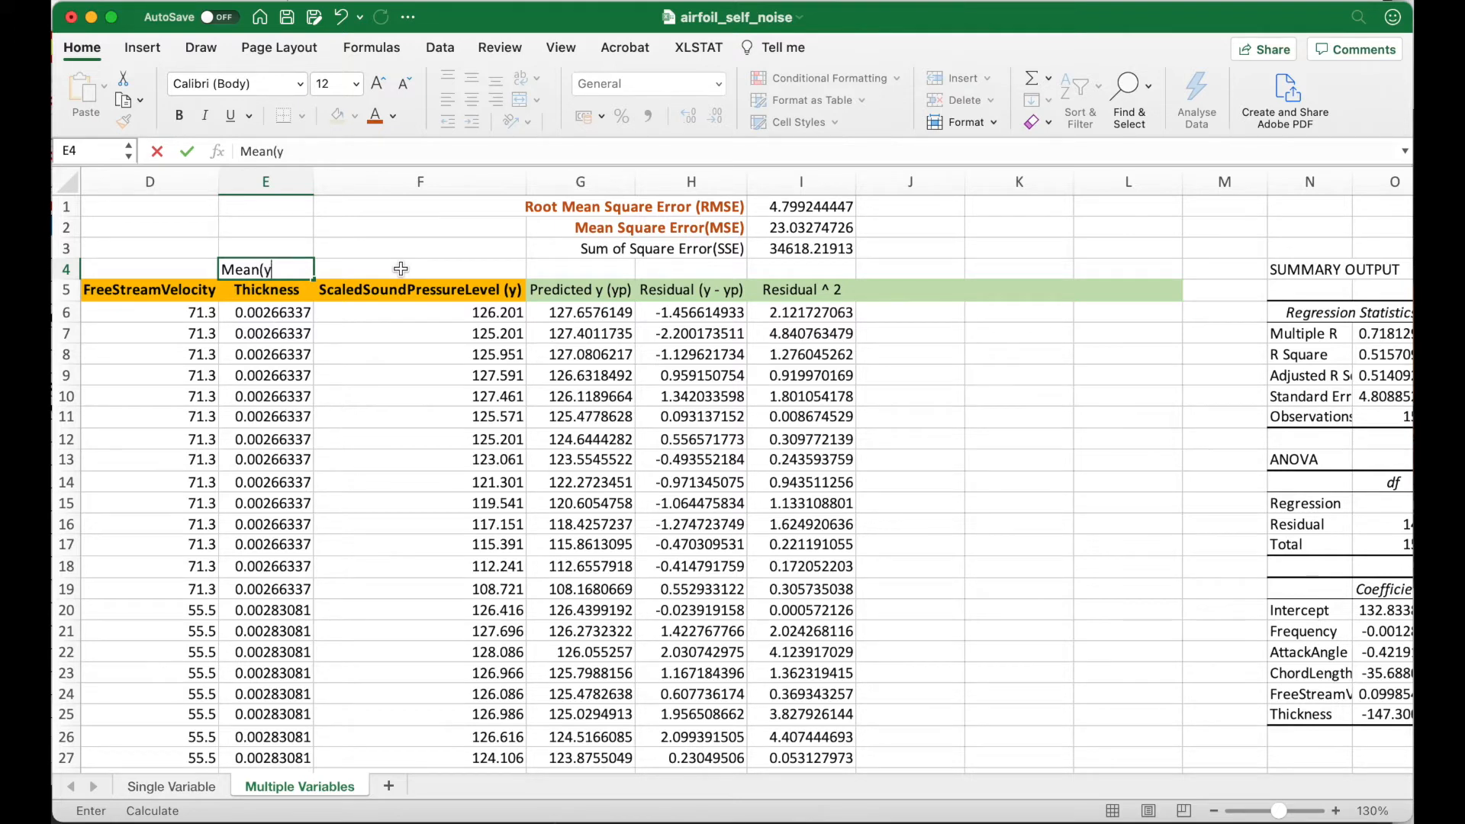
type("an(y) = ym")
key("Return")
Average the scaled sound pressure levels in cell F4 with the formula =AVERAGE(F6:F1508)
left_click(420, 270)
type("=average(")
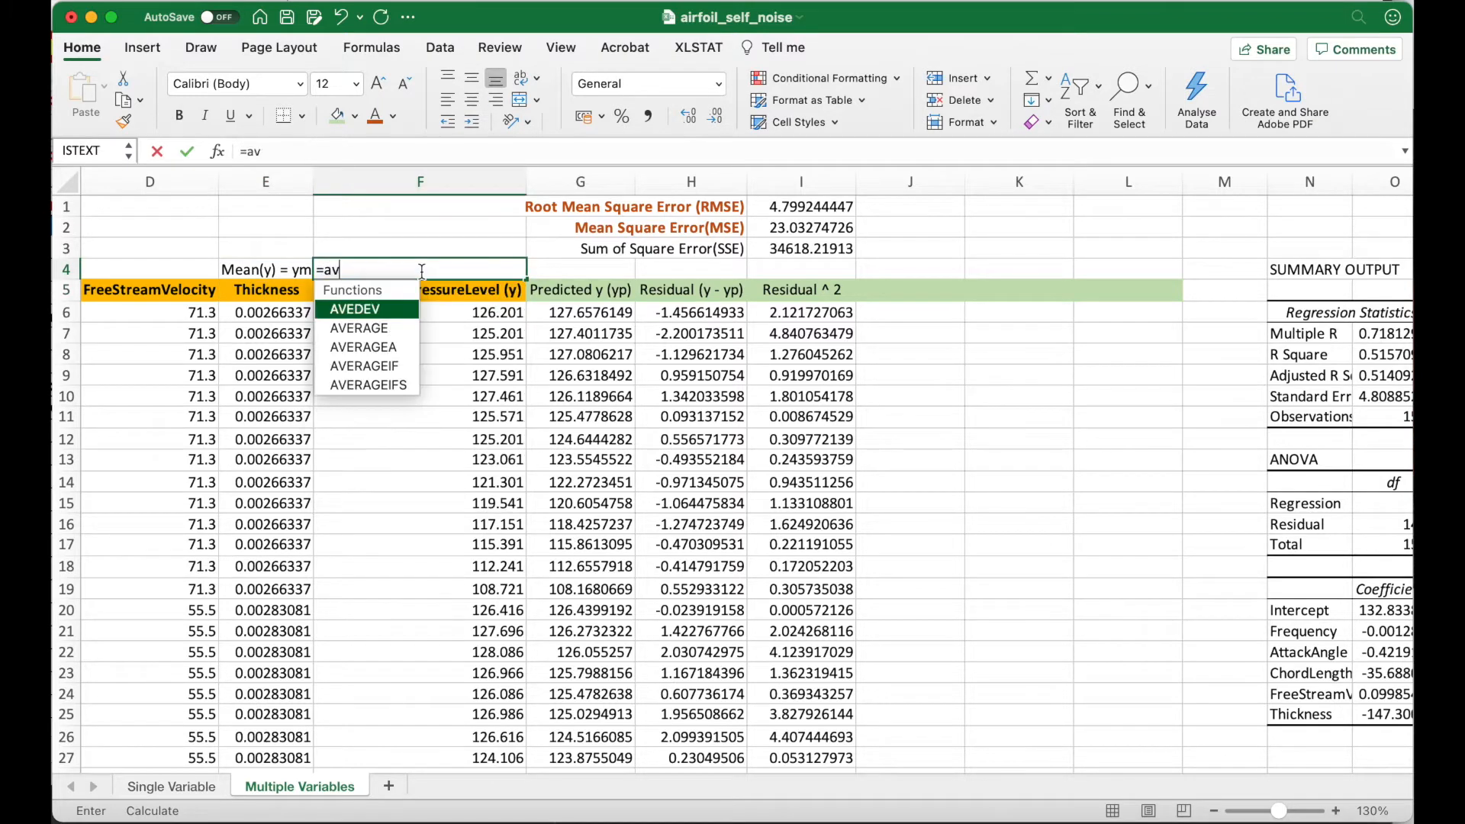
key("Down")
key("Down")
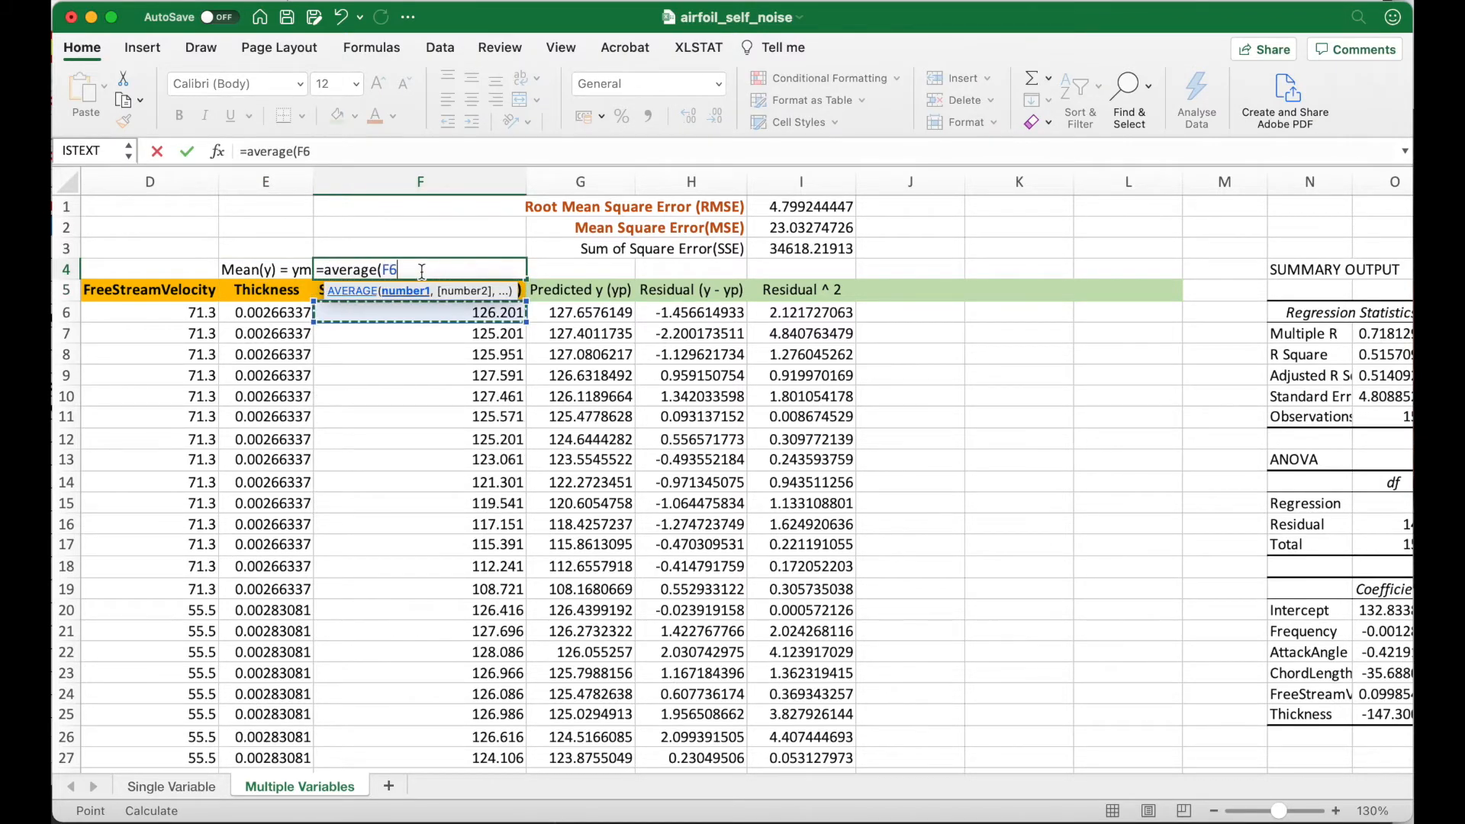
key("super+shift+Down")
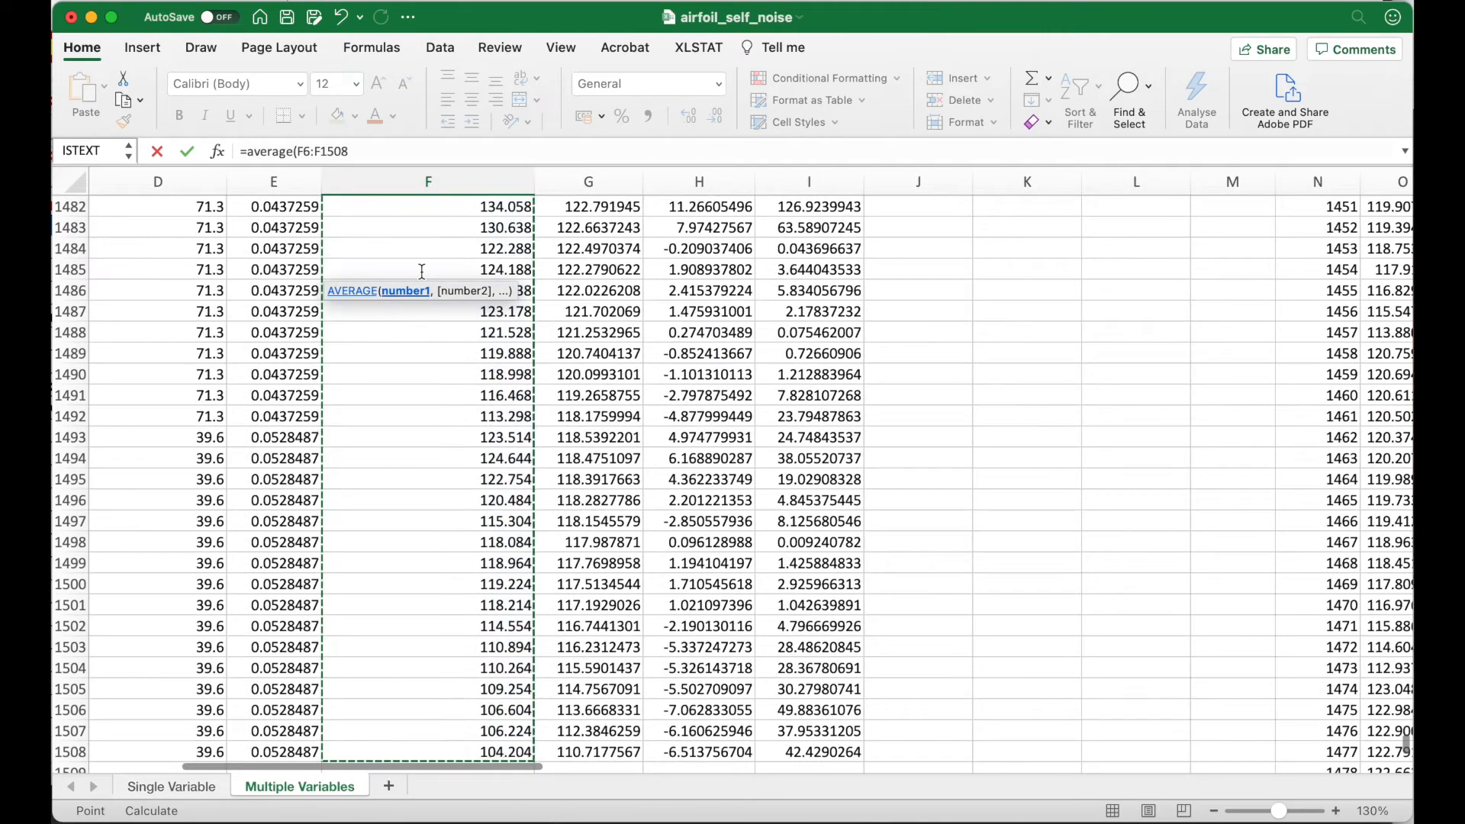
key("Return")
key("Up")
key("Up")
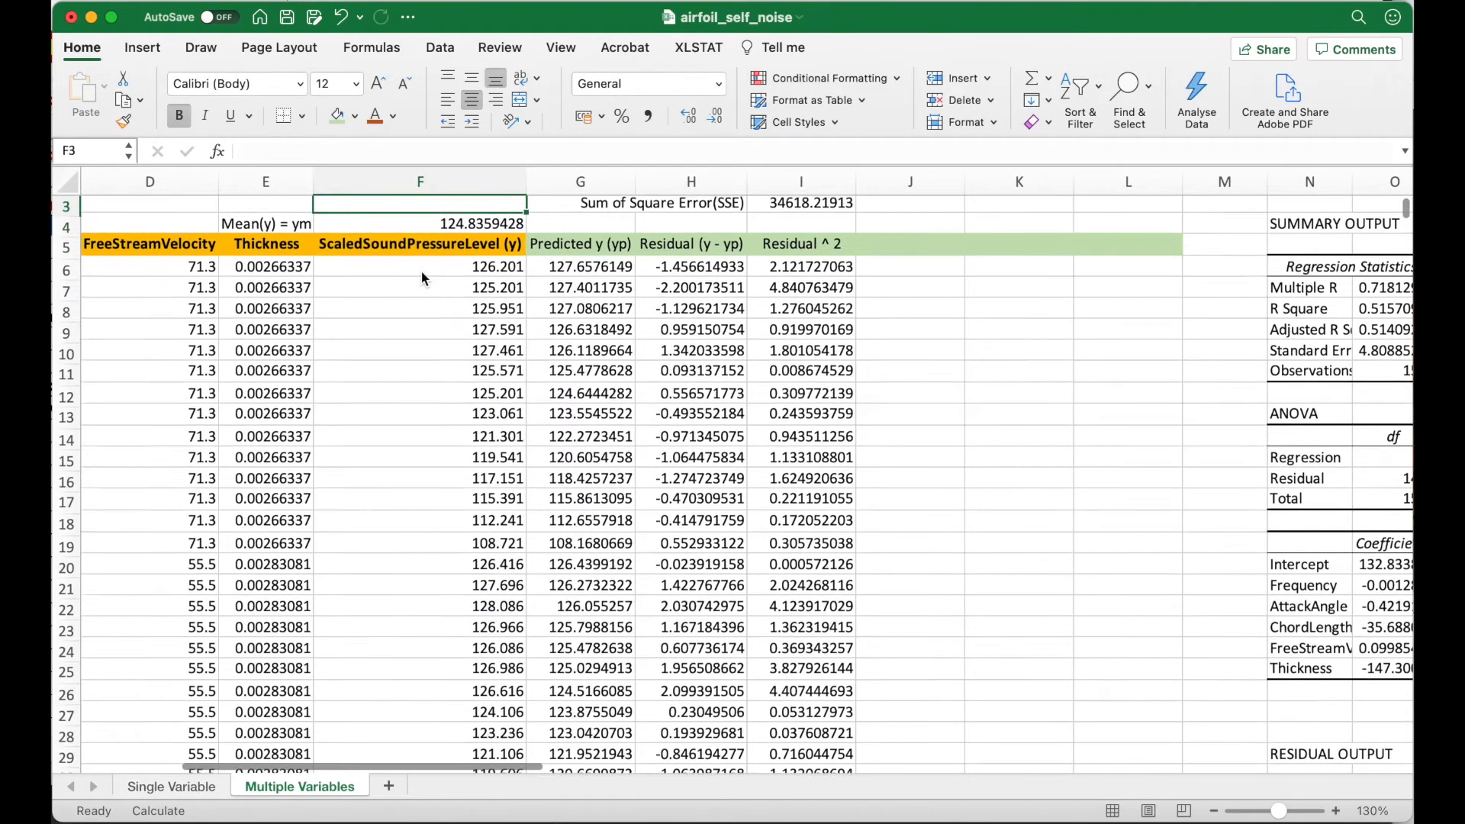
key("Up")
key("Up")
Enter the column header "(y-ym)^2" in cell J5
key("Down")
key("Down")
key("Down")
key("Right")
key("Right")
key("Right")
key("Right")
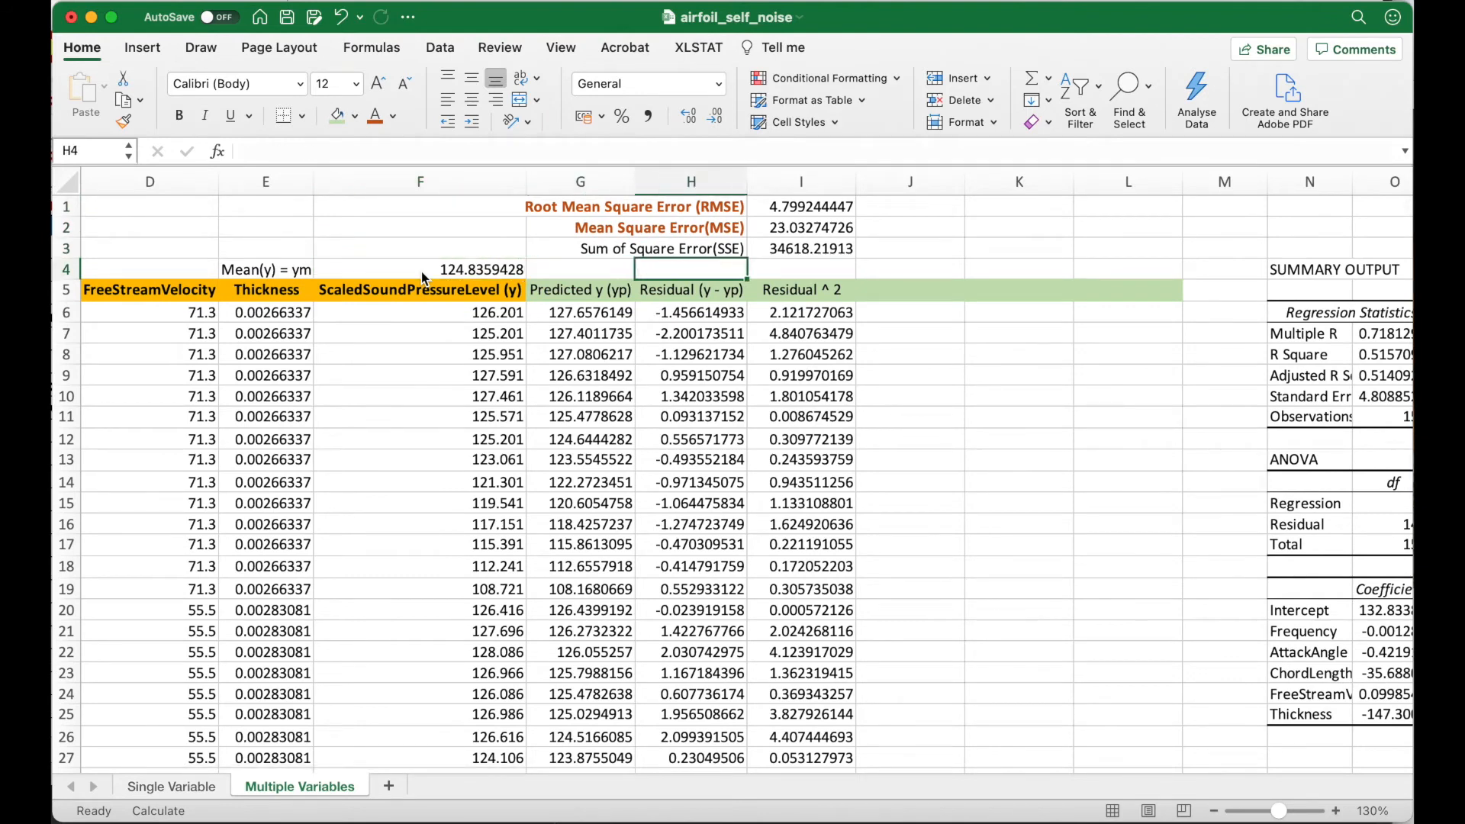
key("Down")
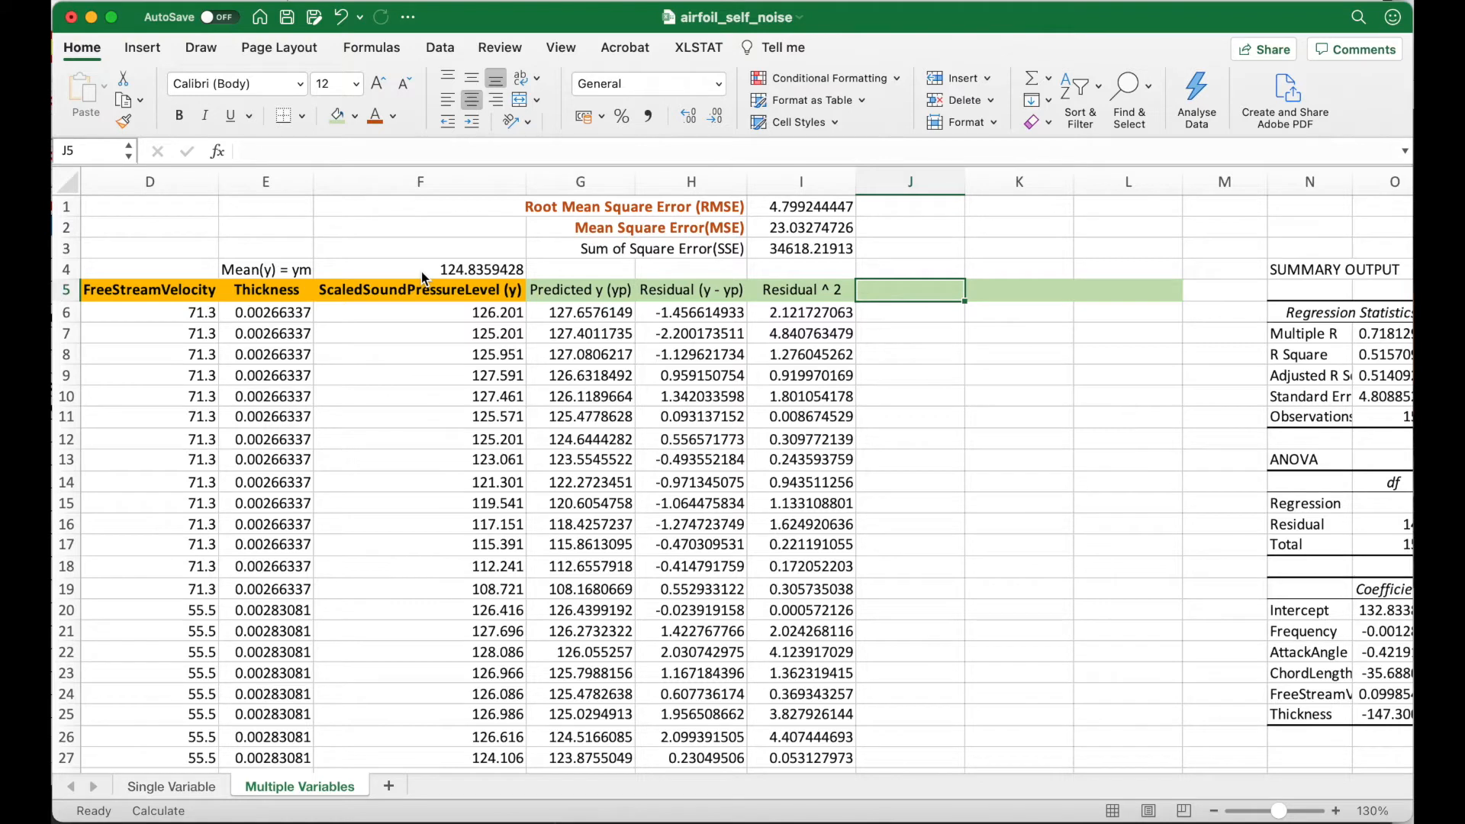
type("y-y")
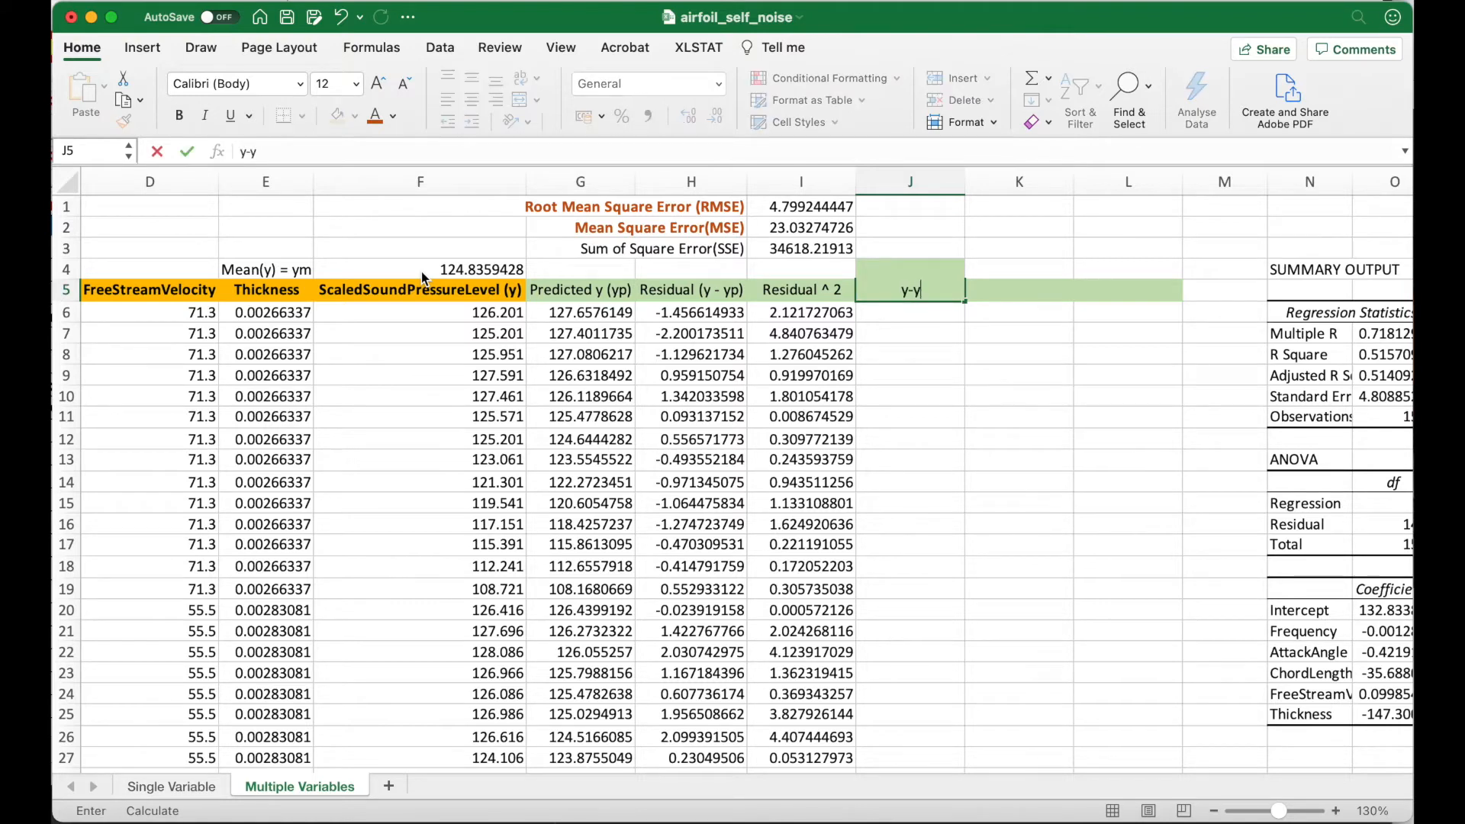
type("m)")
left_click(893, 290)
type("(")
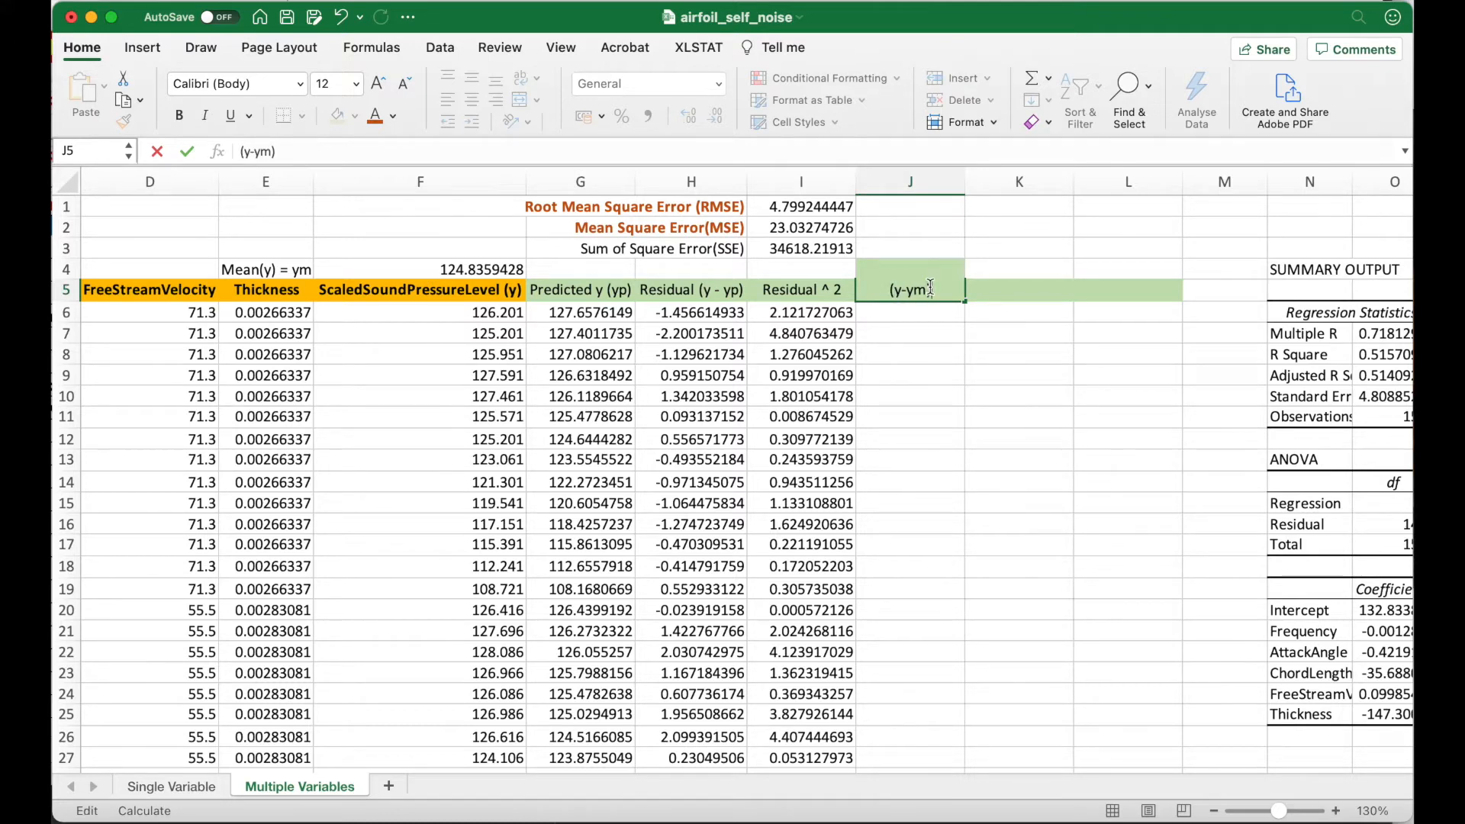
type("^2")
key("Return")
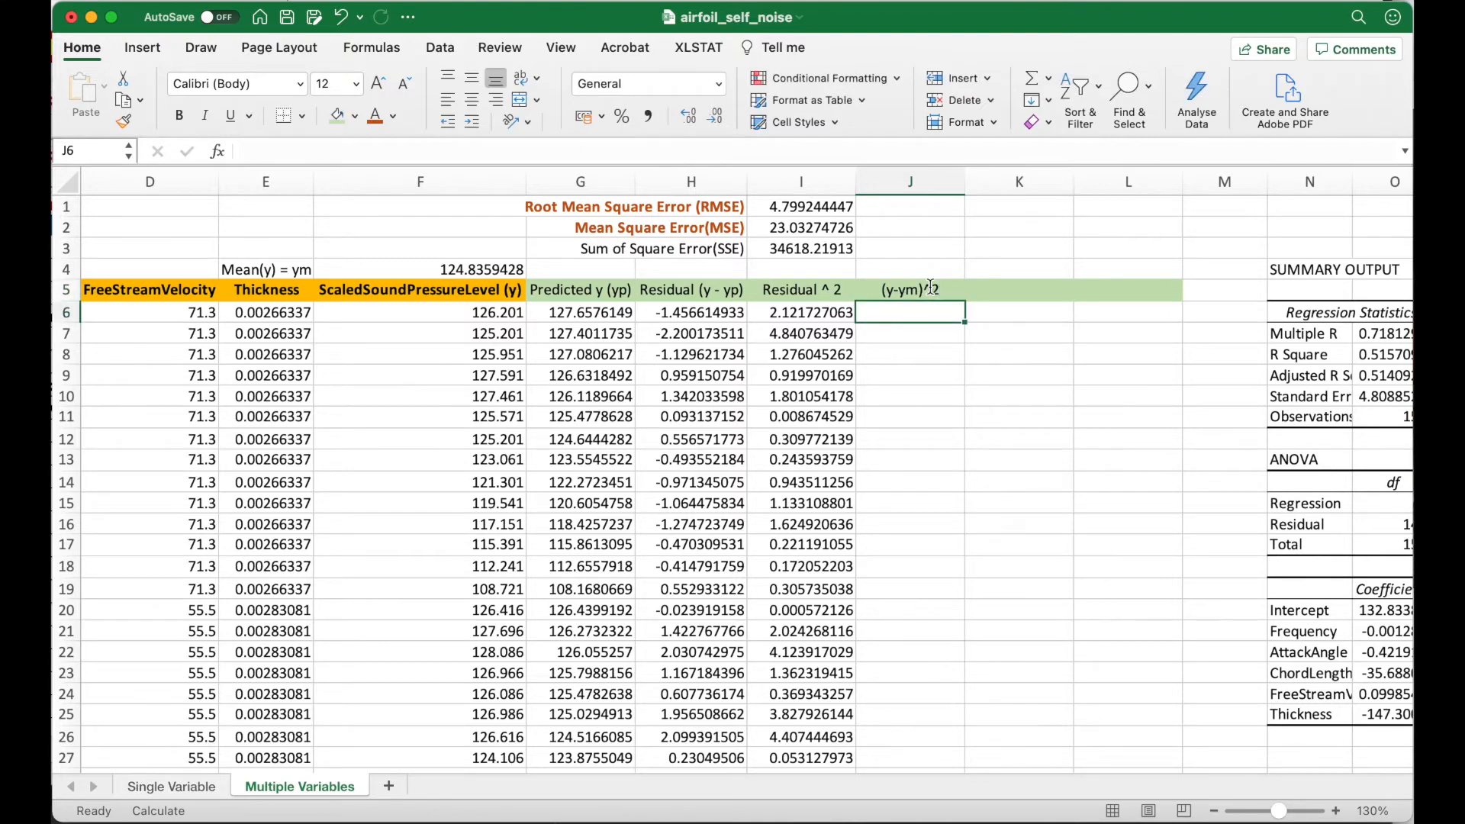
Calculate the squared deviation from the mean in cell J6 with the formula =(F6-F4)^2
type("=")
key("Left")
key("Left")
key("Left")
key("Left")
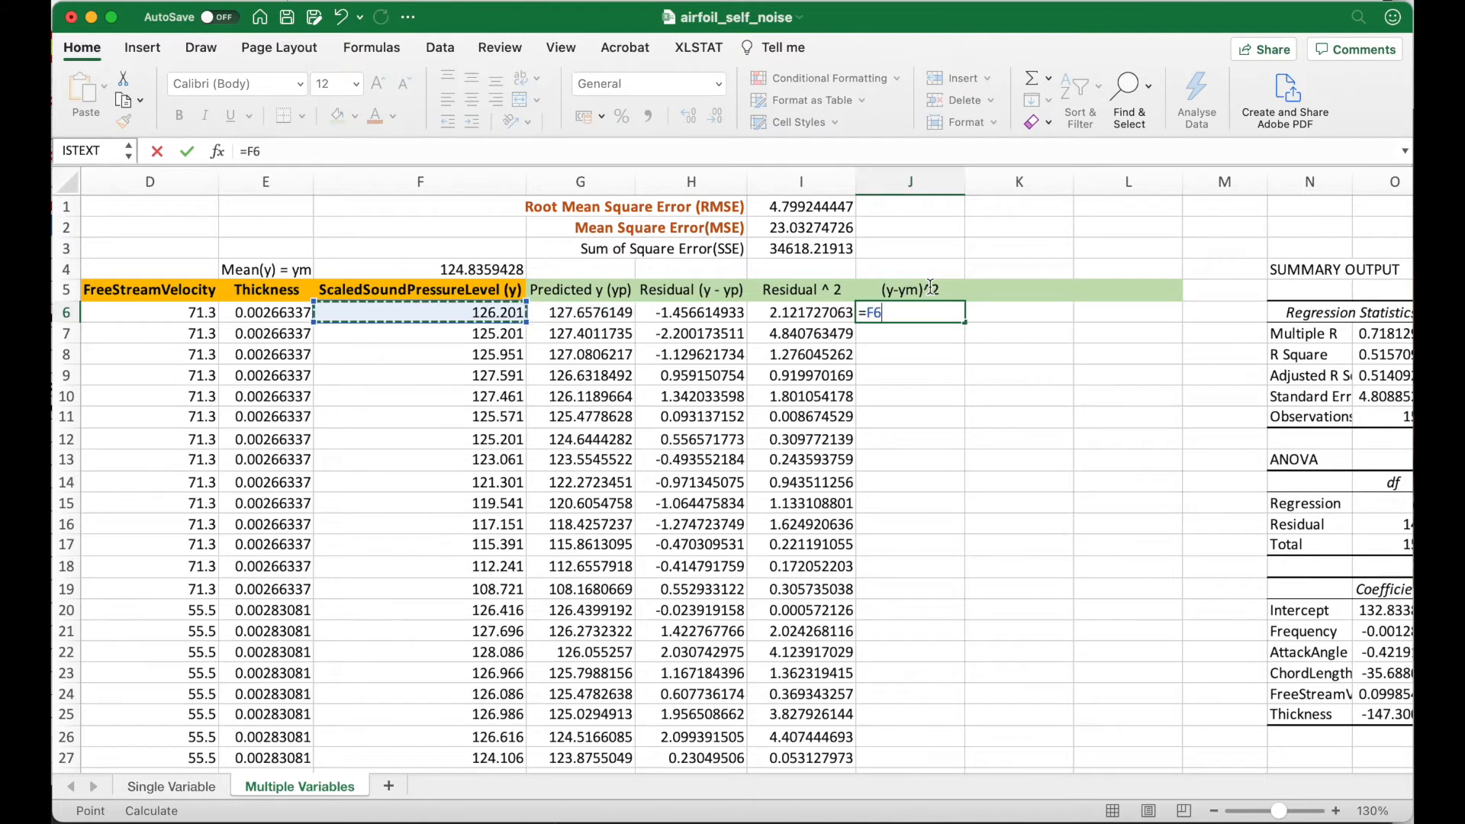
type("-")
key("Up")
key("Up")
key("Left")
key("Left")
key("Left")
key("Left")
type(")")
left_click(868, 314)
type("(")
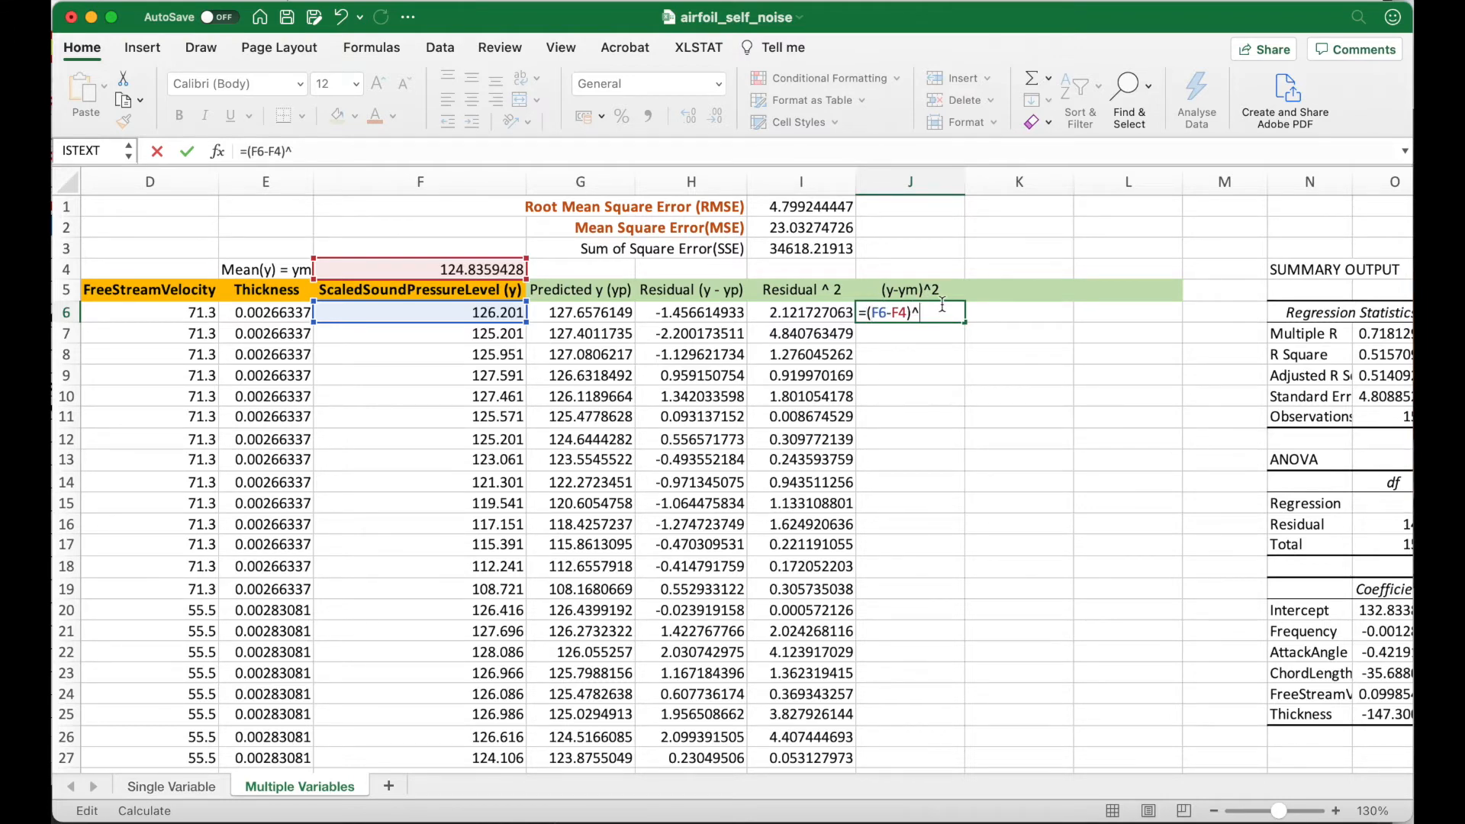
key("Return")
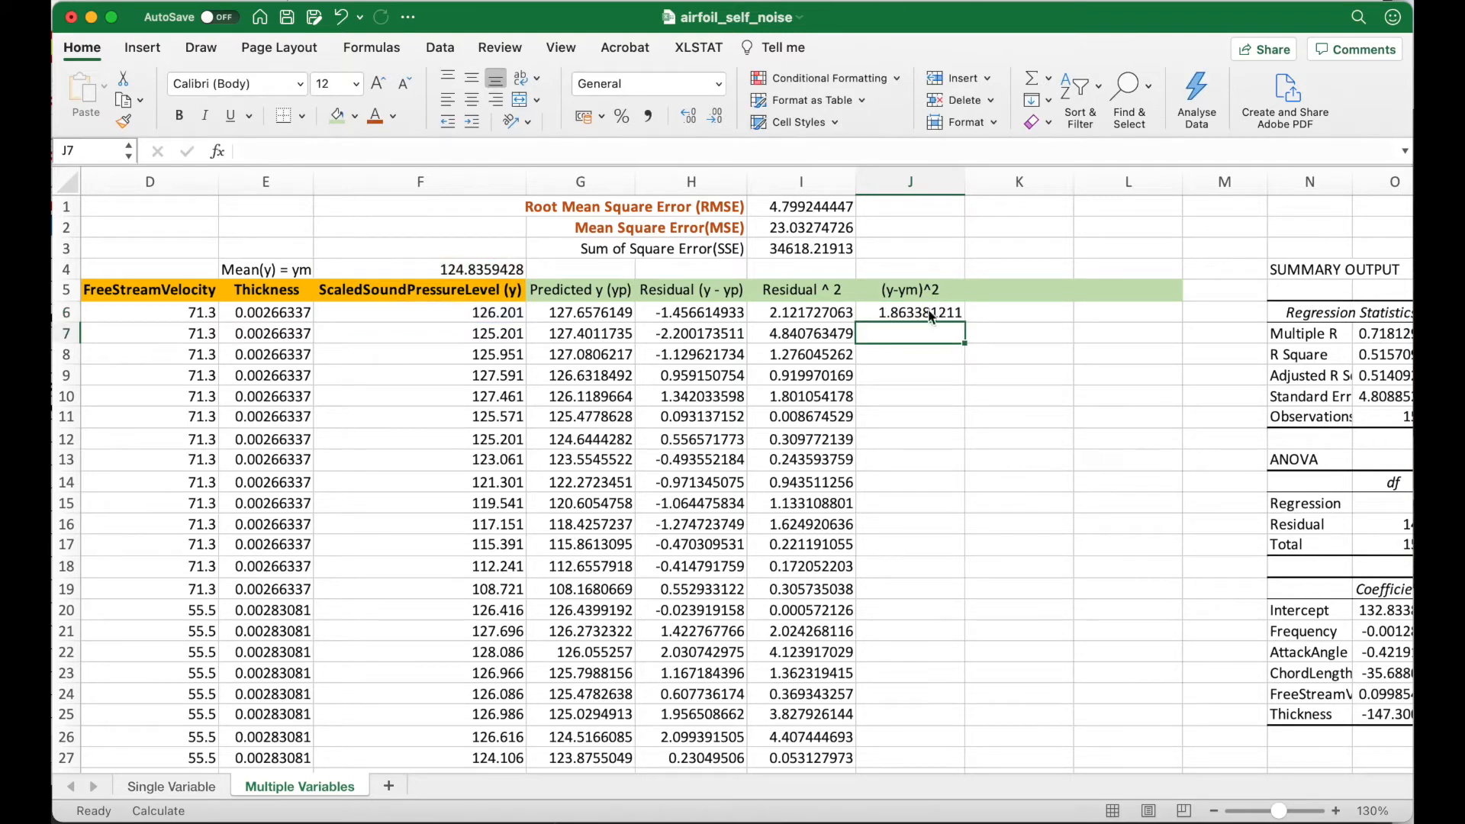
Fill the J6 formula down column J, save the workbook and check the copied formula in J7
left_click(928, 319)
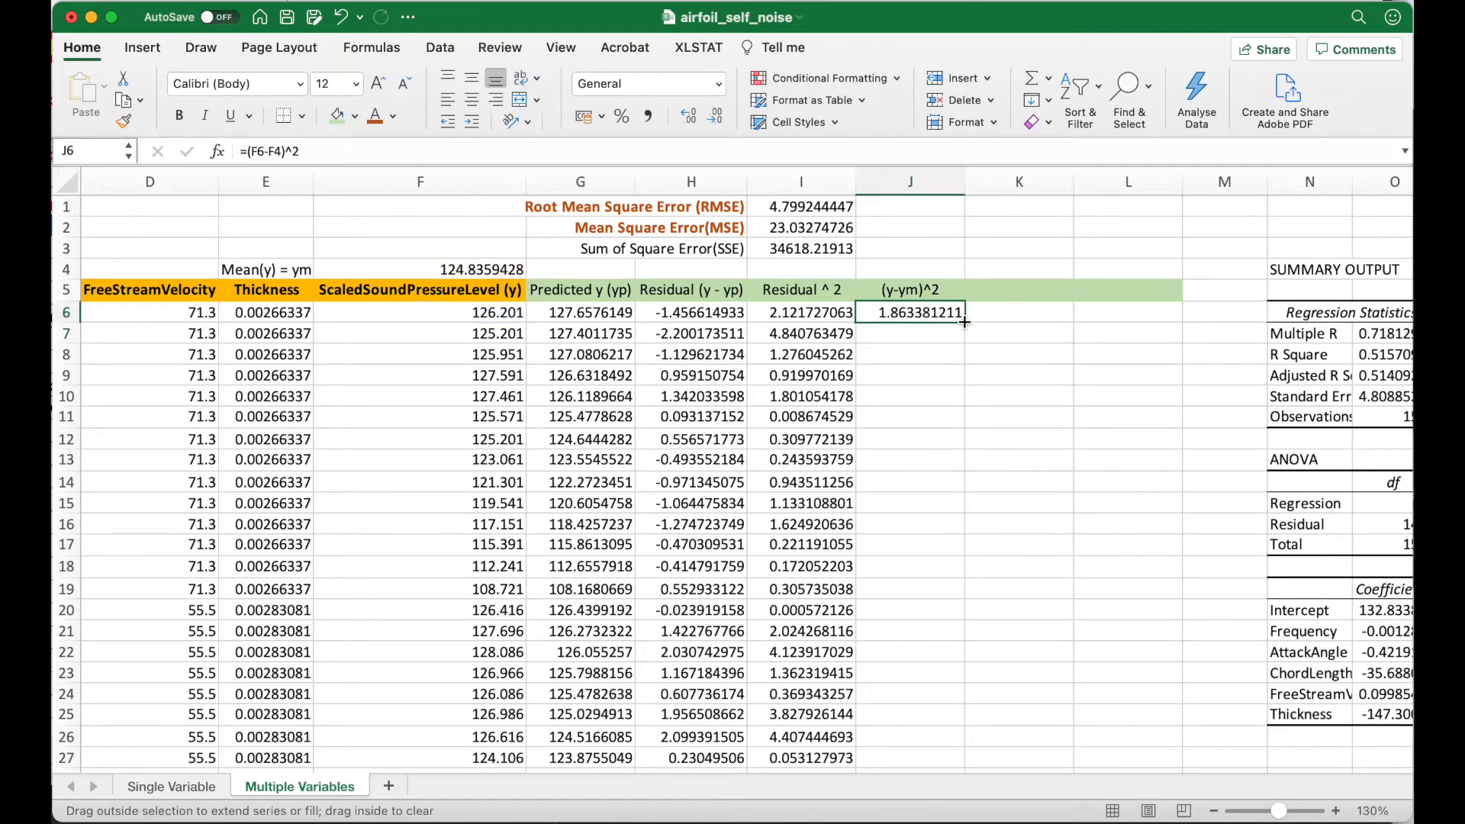
double_click(964, 322)
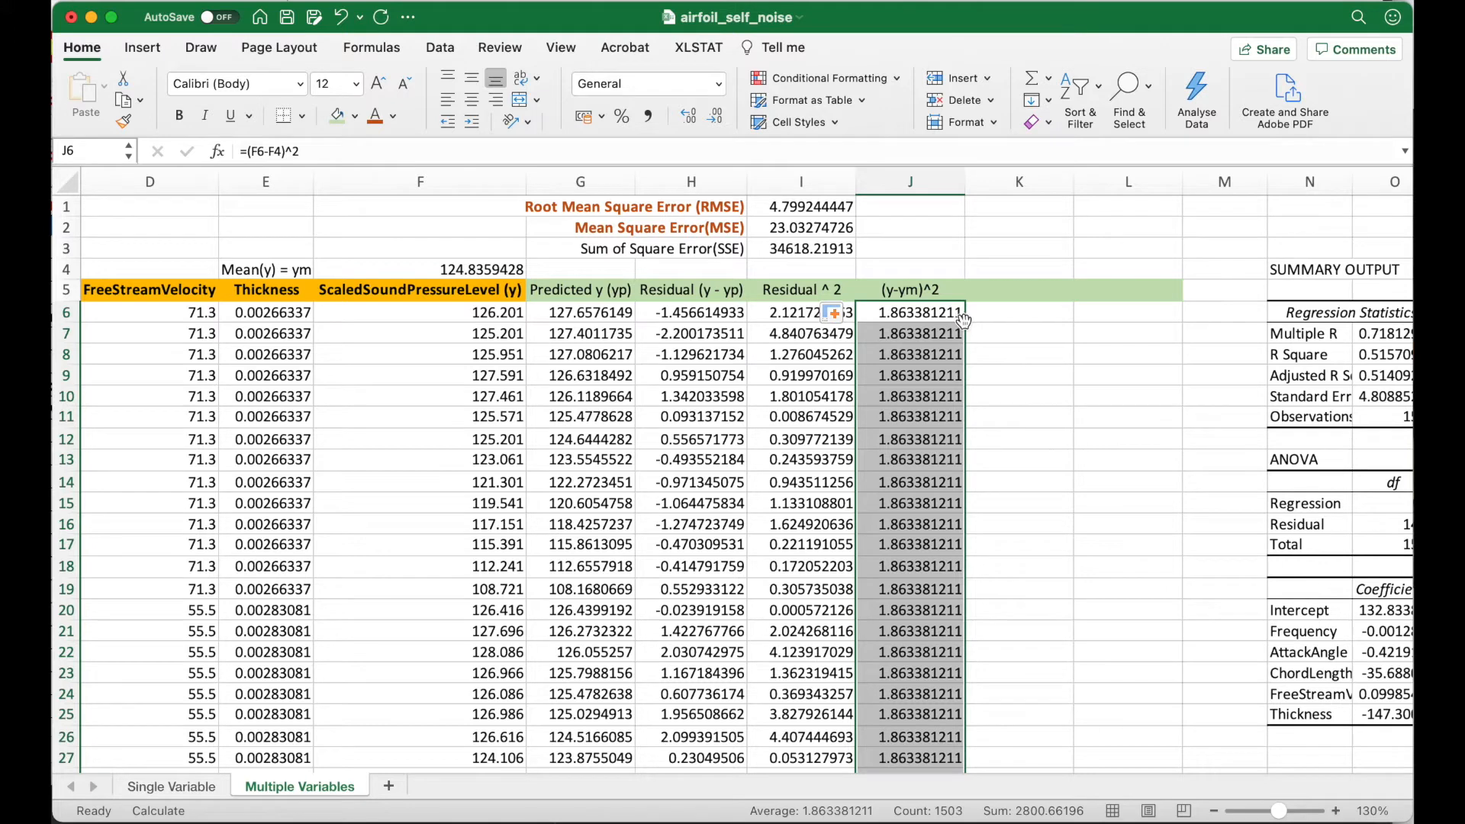
key("super+s")
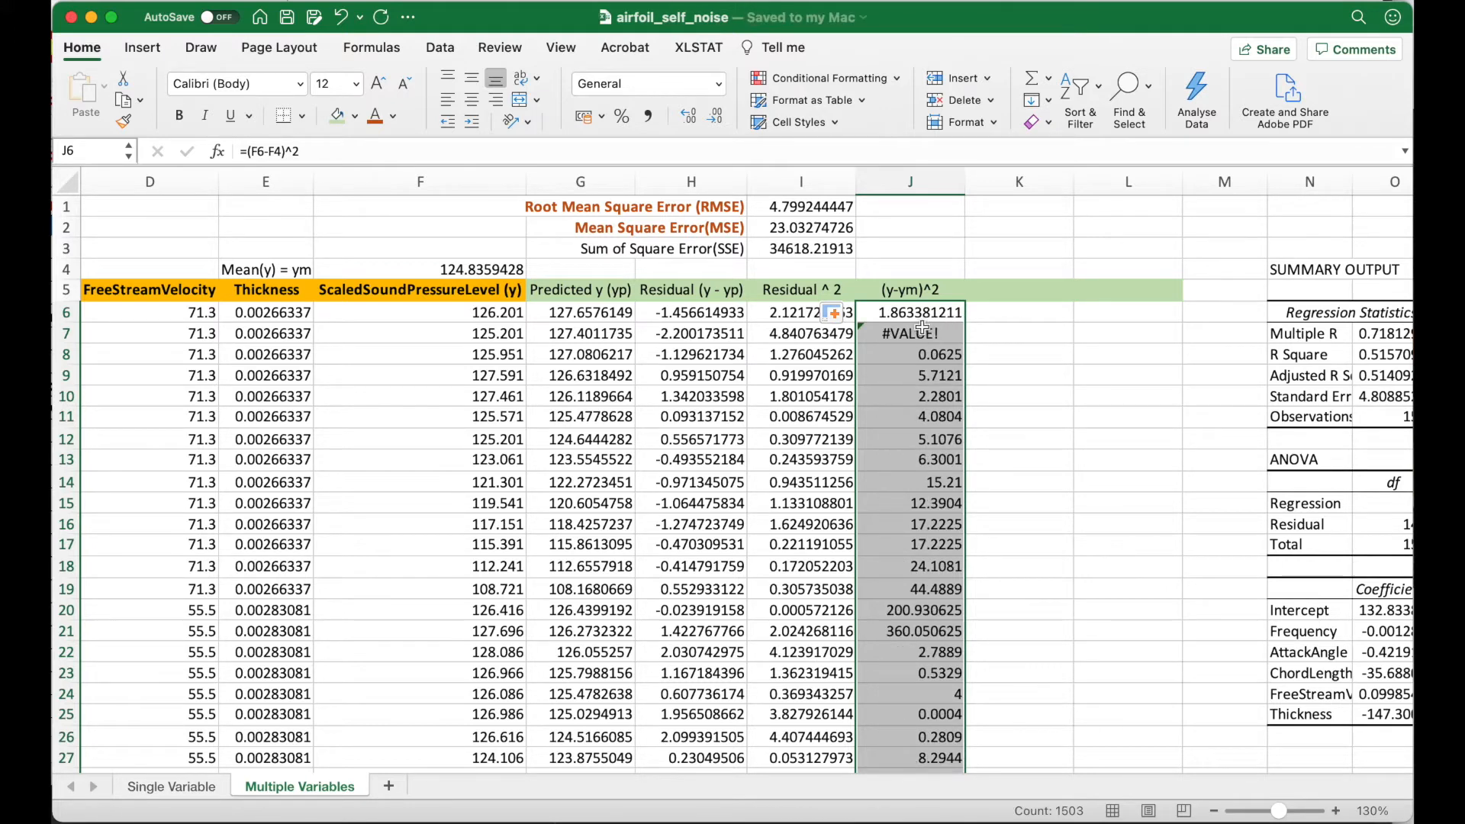
left_click(922, 331)
Make the mean reference absolute in cell J6, as =(F6-$F$4)^2, and fill the formula down column J again
left_click(937, 313)
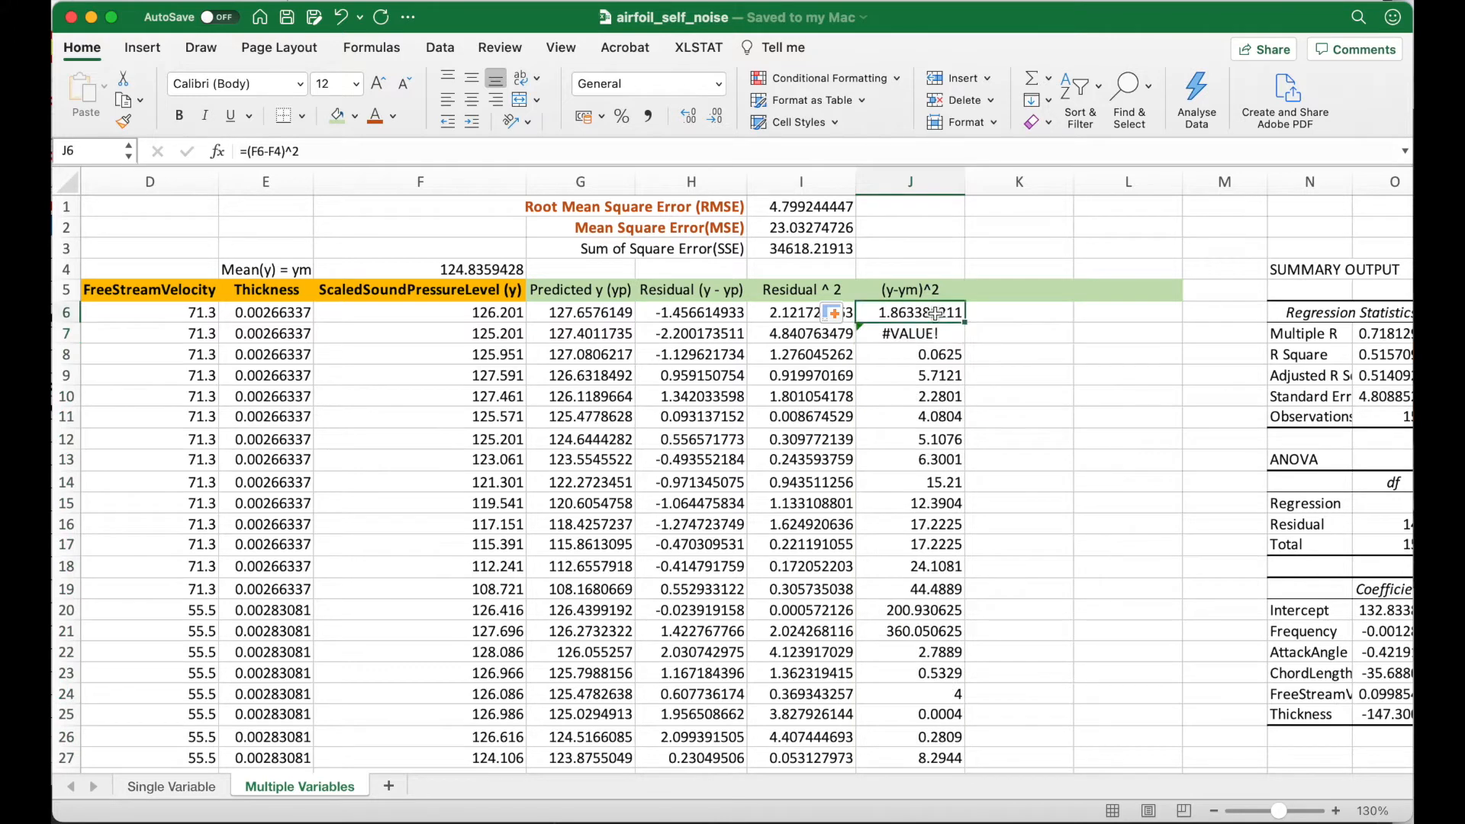
left_click(273, 151)
key("super+t")
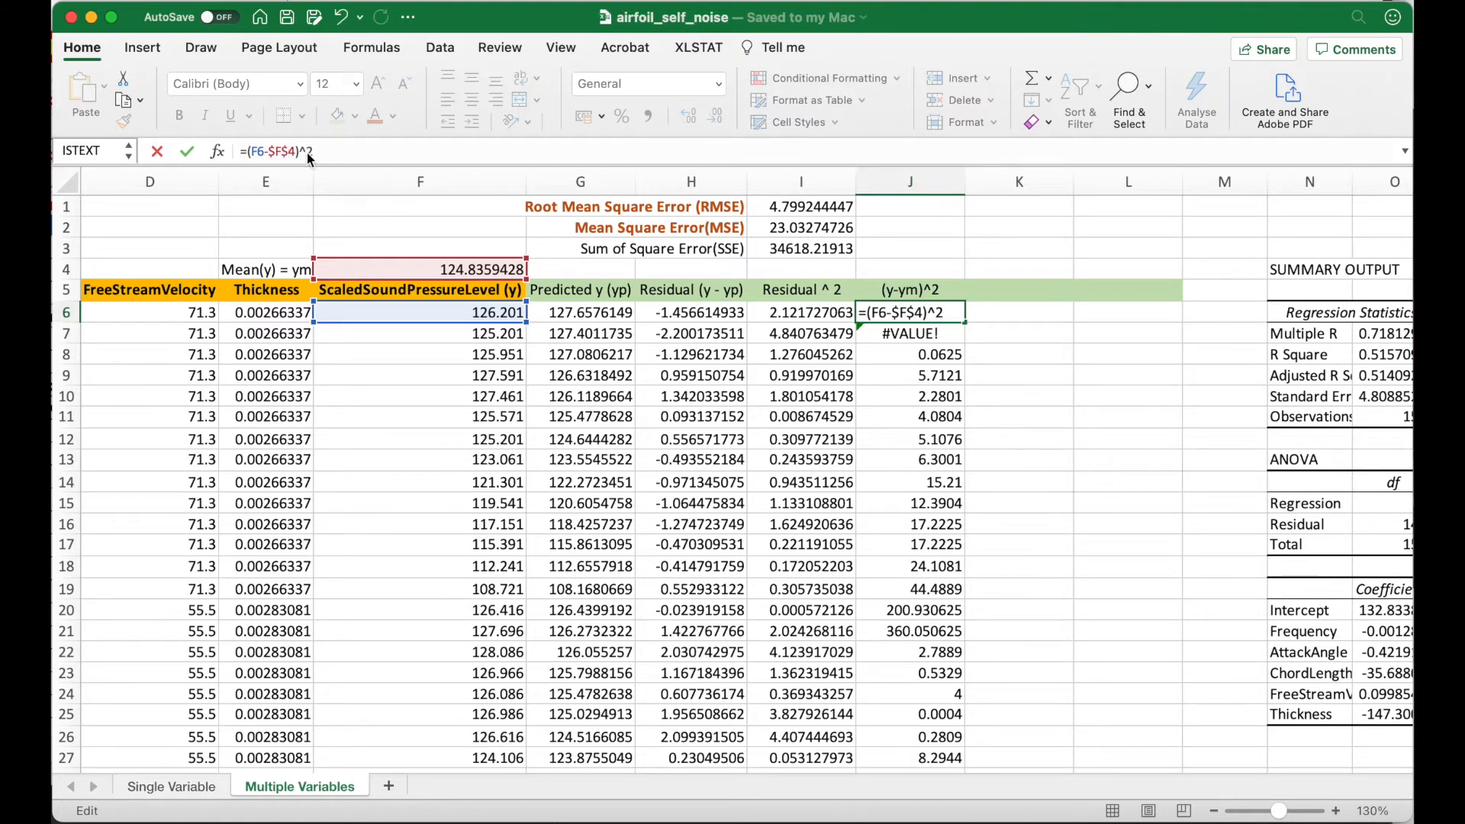
key("Return")
left_click(925, 315)
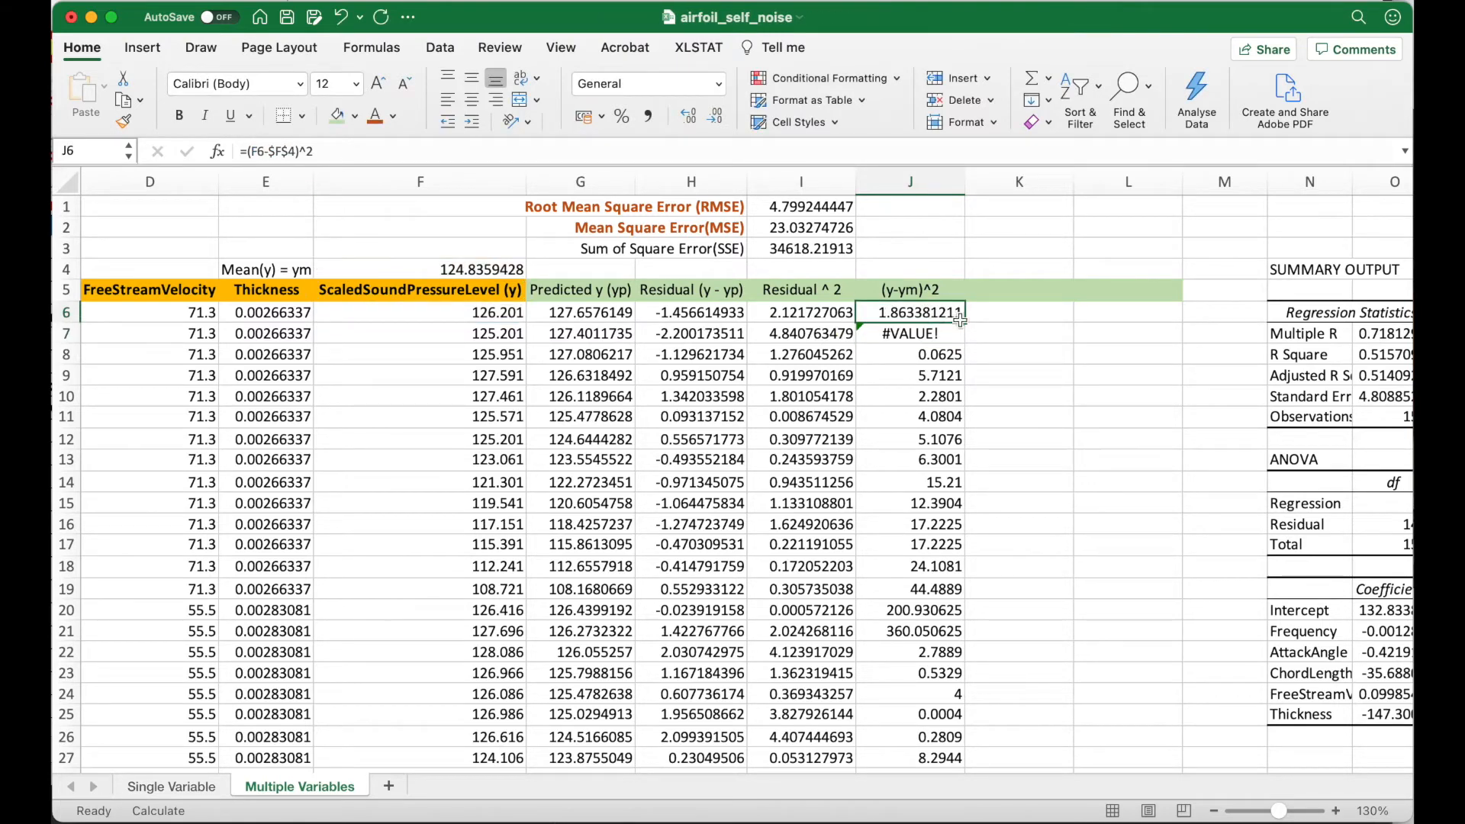
double_click(965, 322)
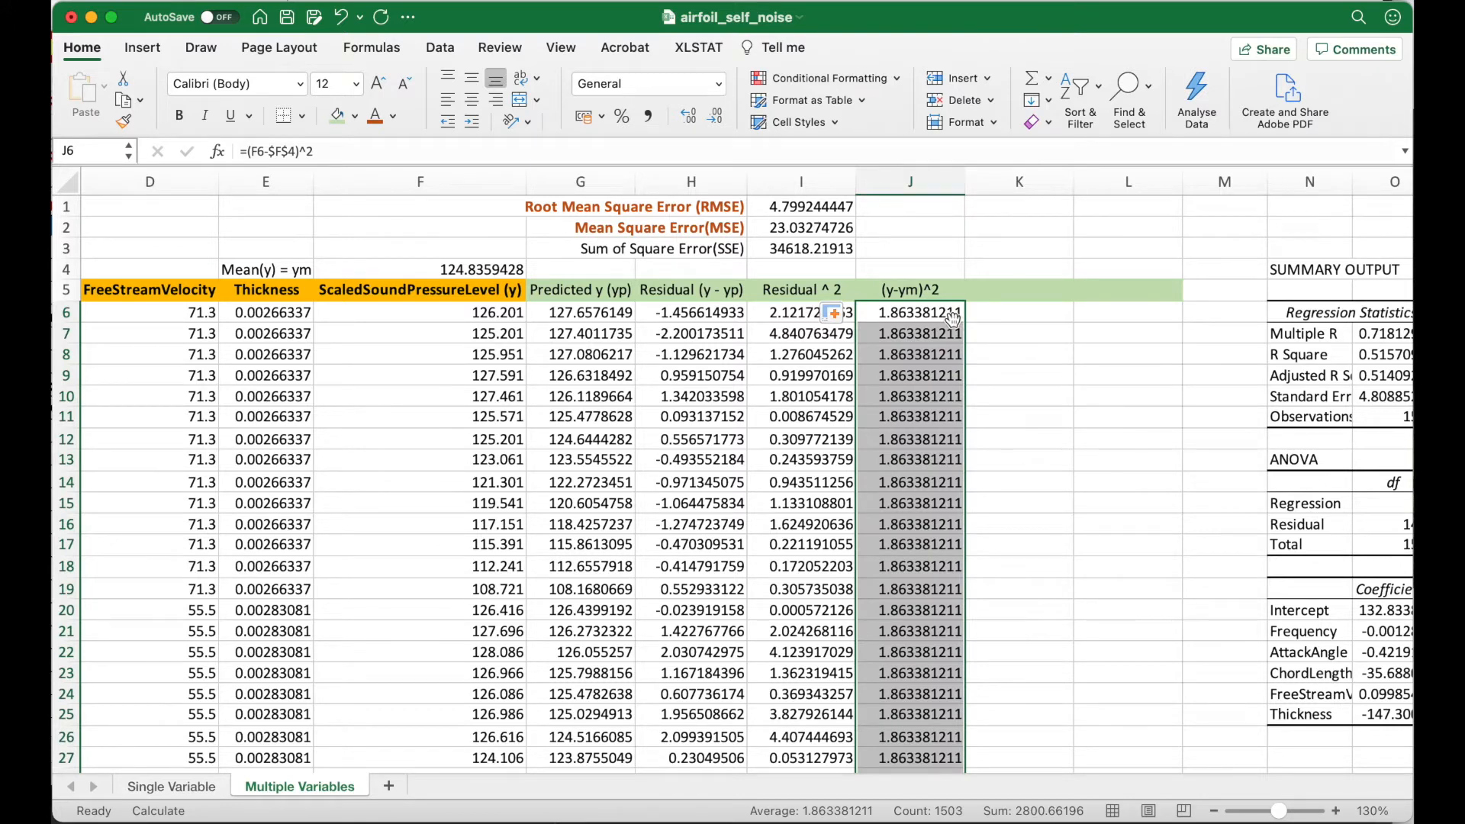
Save the workbook and check the recalculated squared-deviation formulas in cells J7 and J6
key("super+s")
left_click(920, 333)
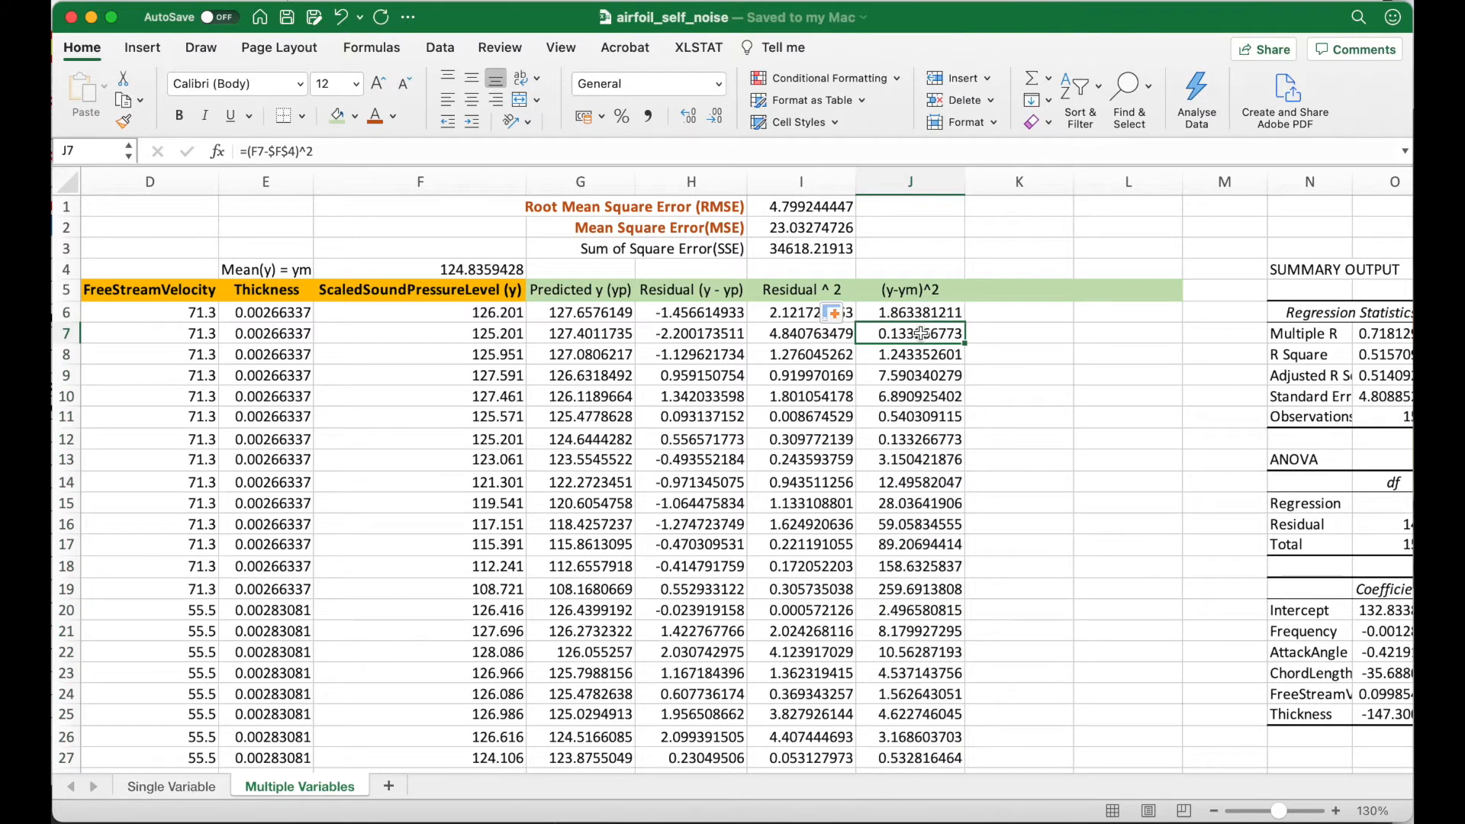
left_click(926, 314)
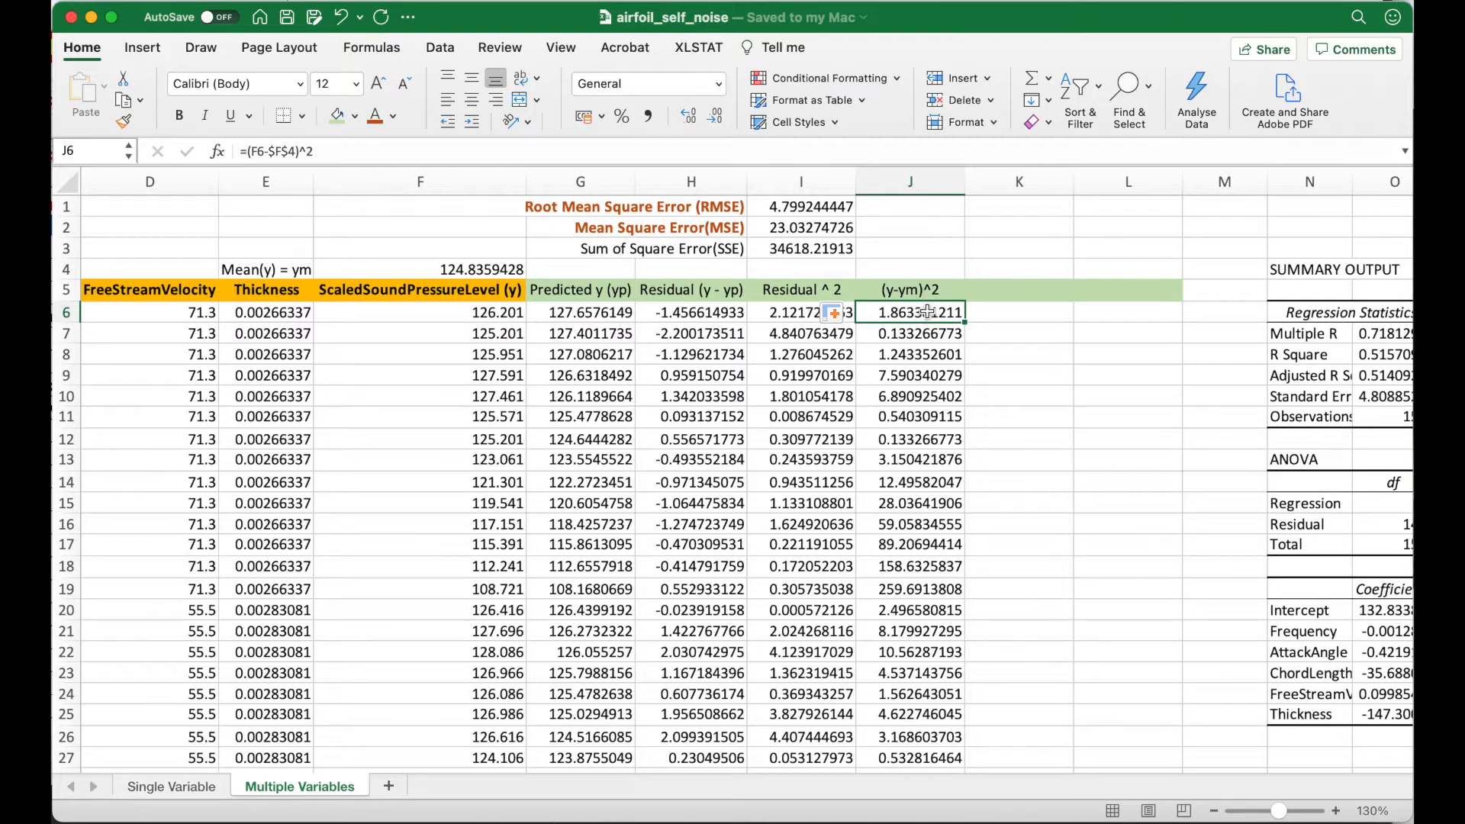
Enter the label "Total Square Error (TSE)" in cell I4 and align it right
left_click(831, 270)
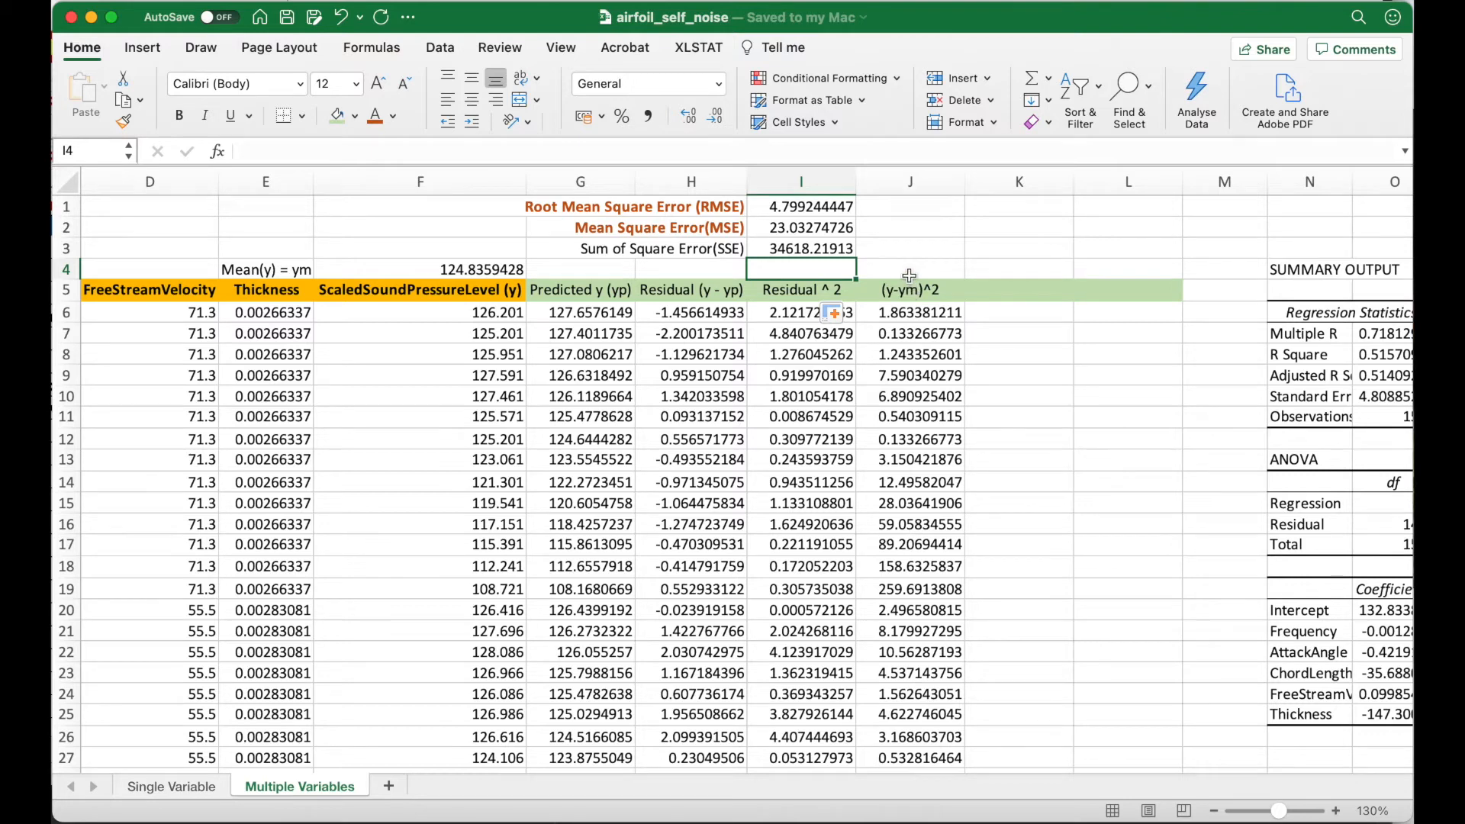
type("Total Square Er")
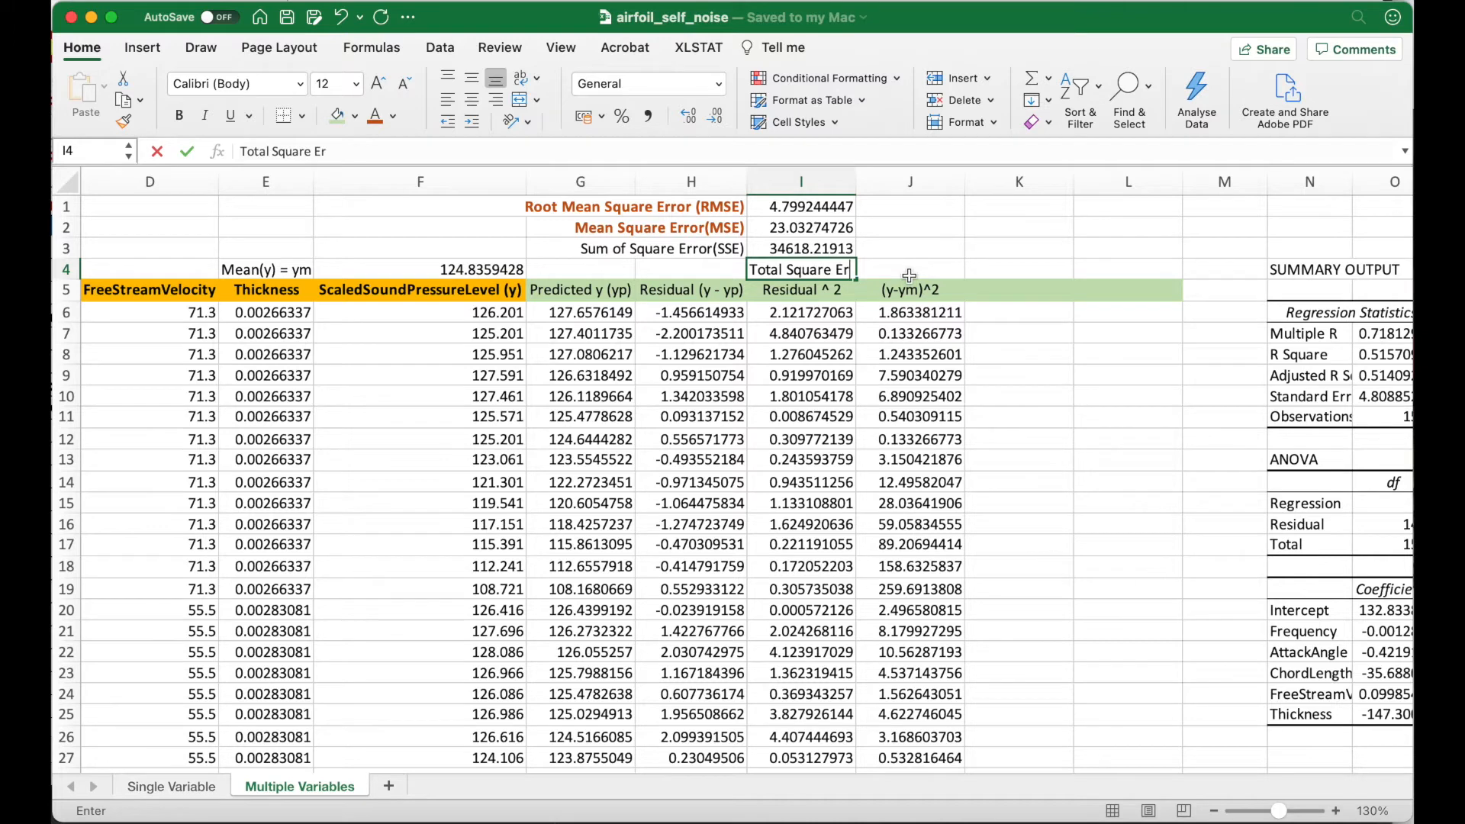
type("ror (TSE")
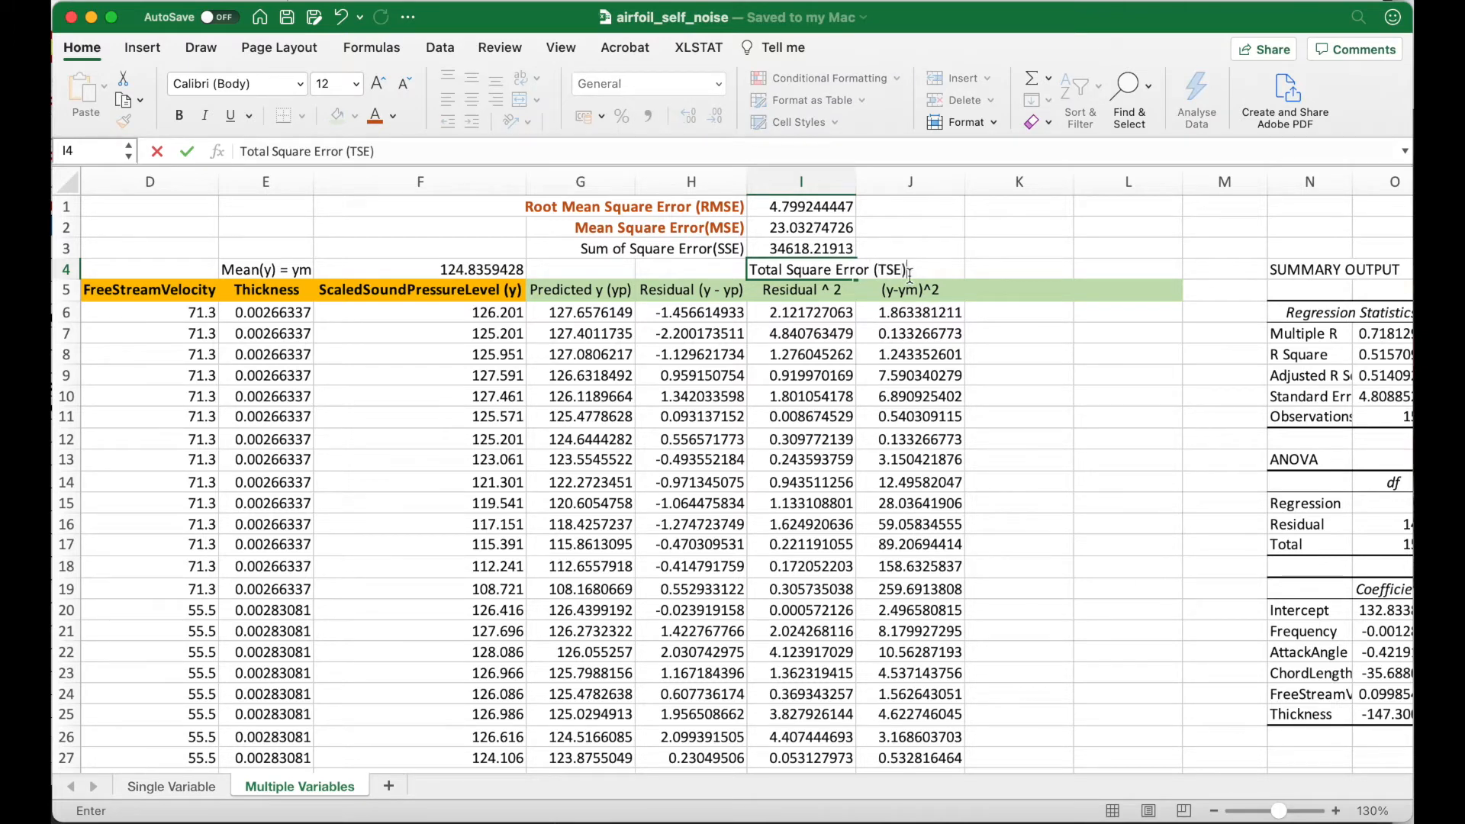
key("Return")
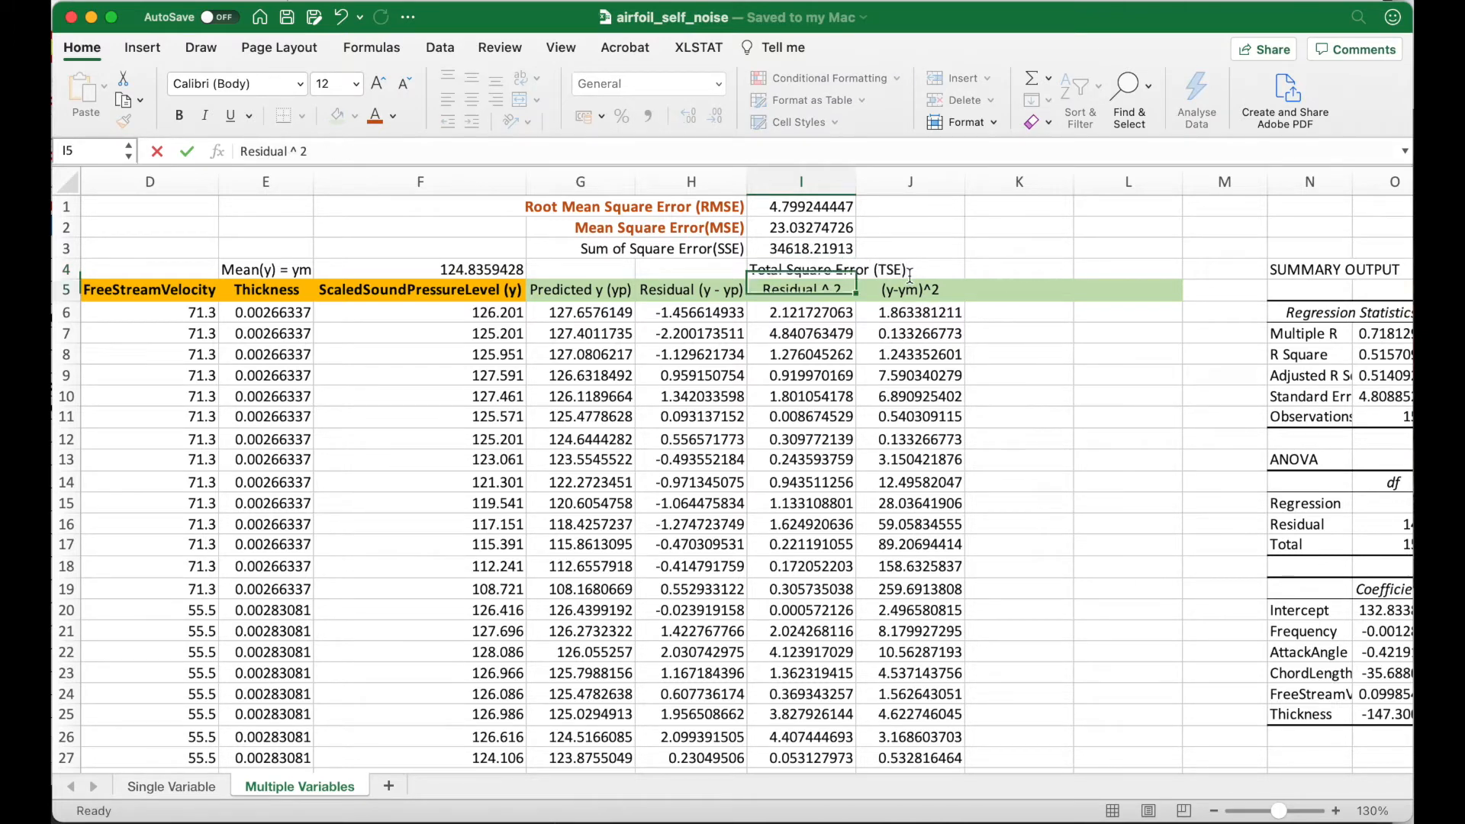
key("Up")
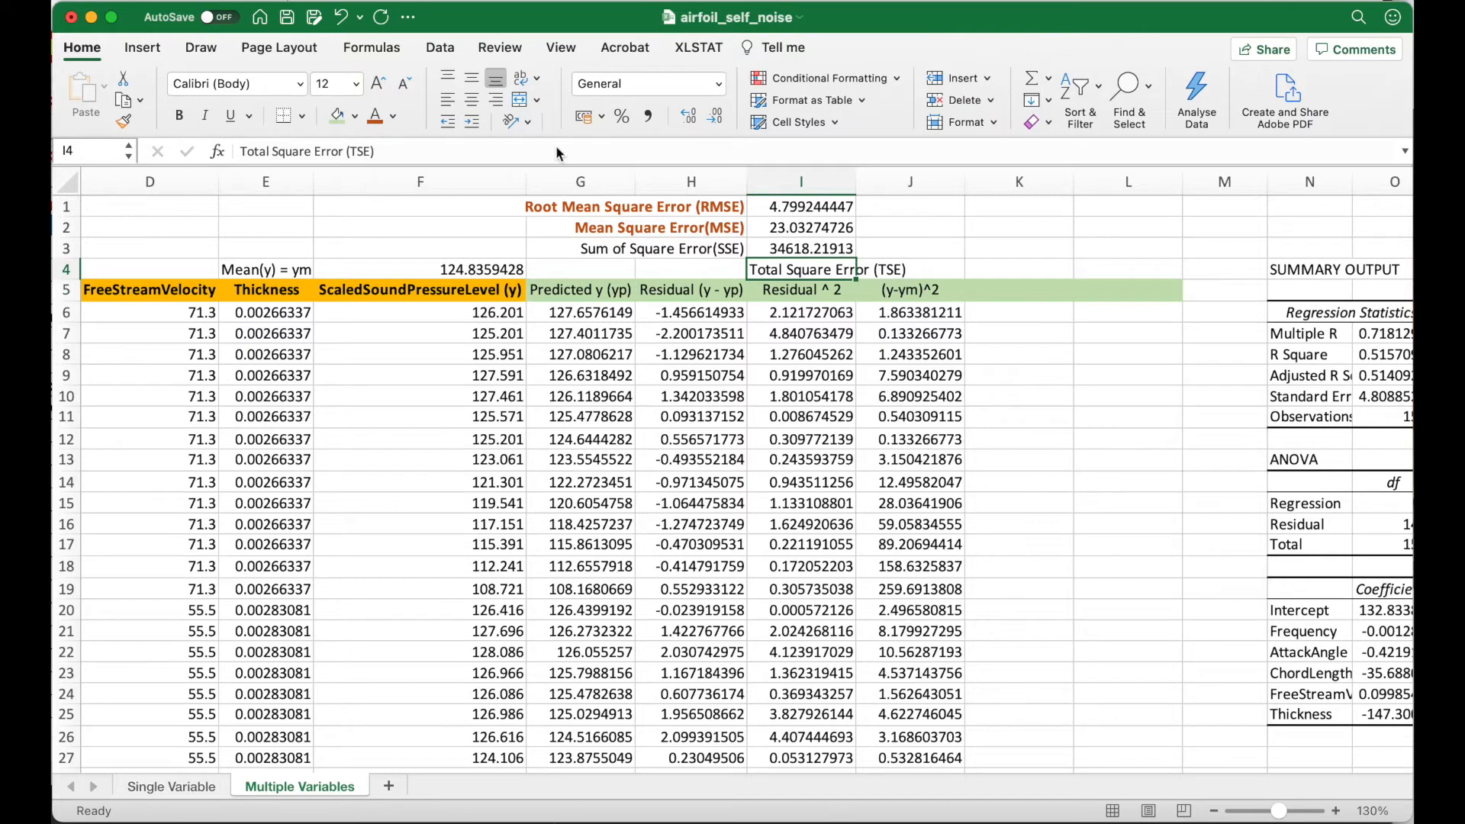
left_click(496, 100)
Total the squared deviations in cell J4 with the formula =SUM(J6:J1508) and save the workbook
left_click(881, 274)
type("=sum(")
key("Down")
key("Down")
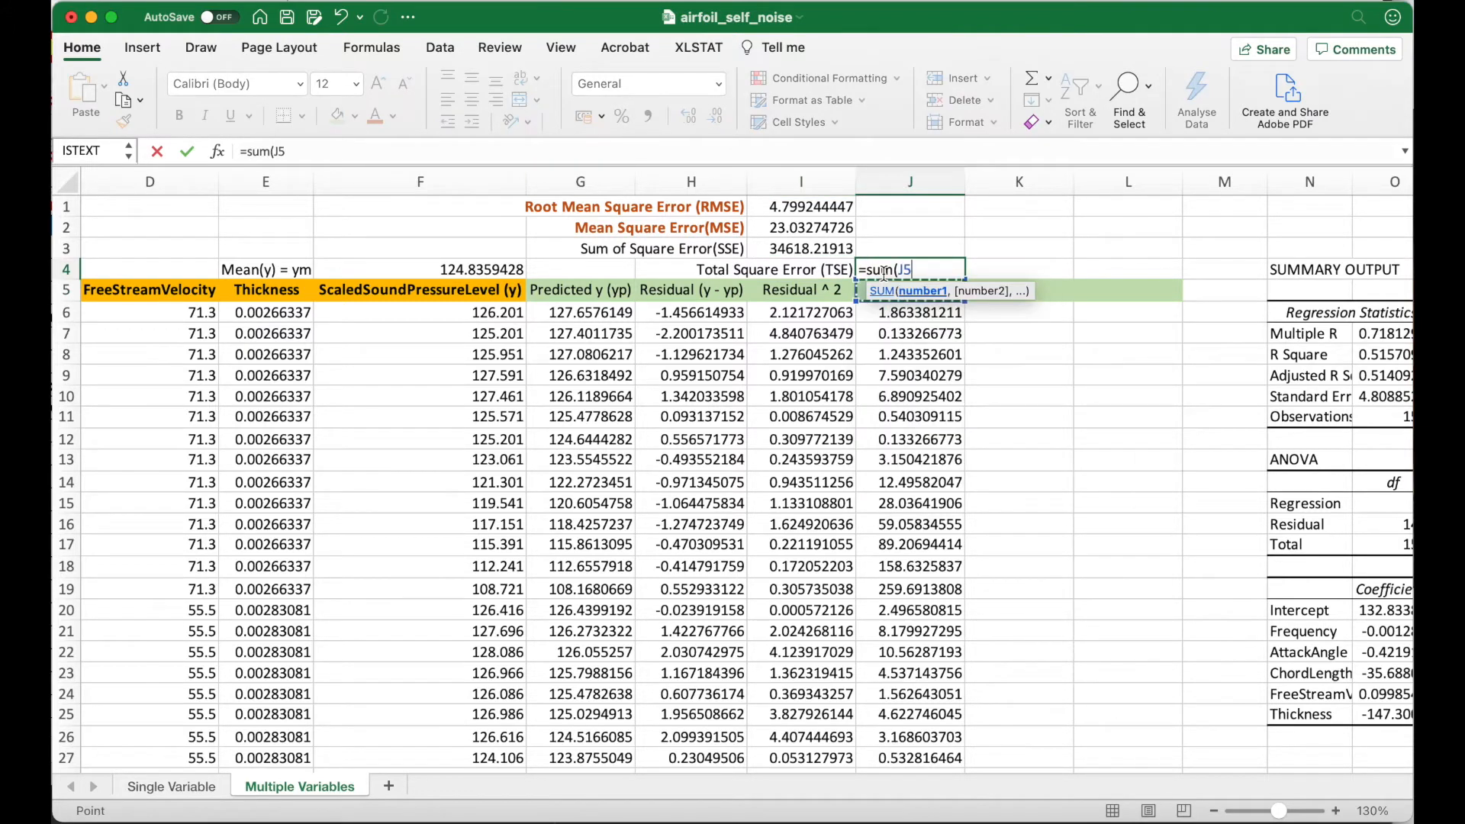
key("super+shift+Down")
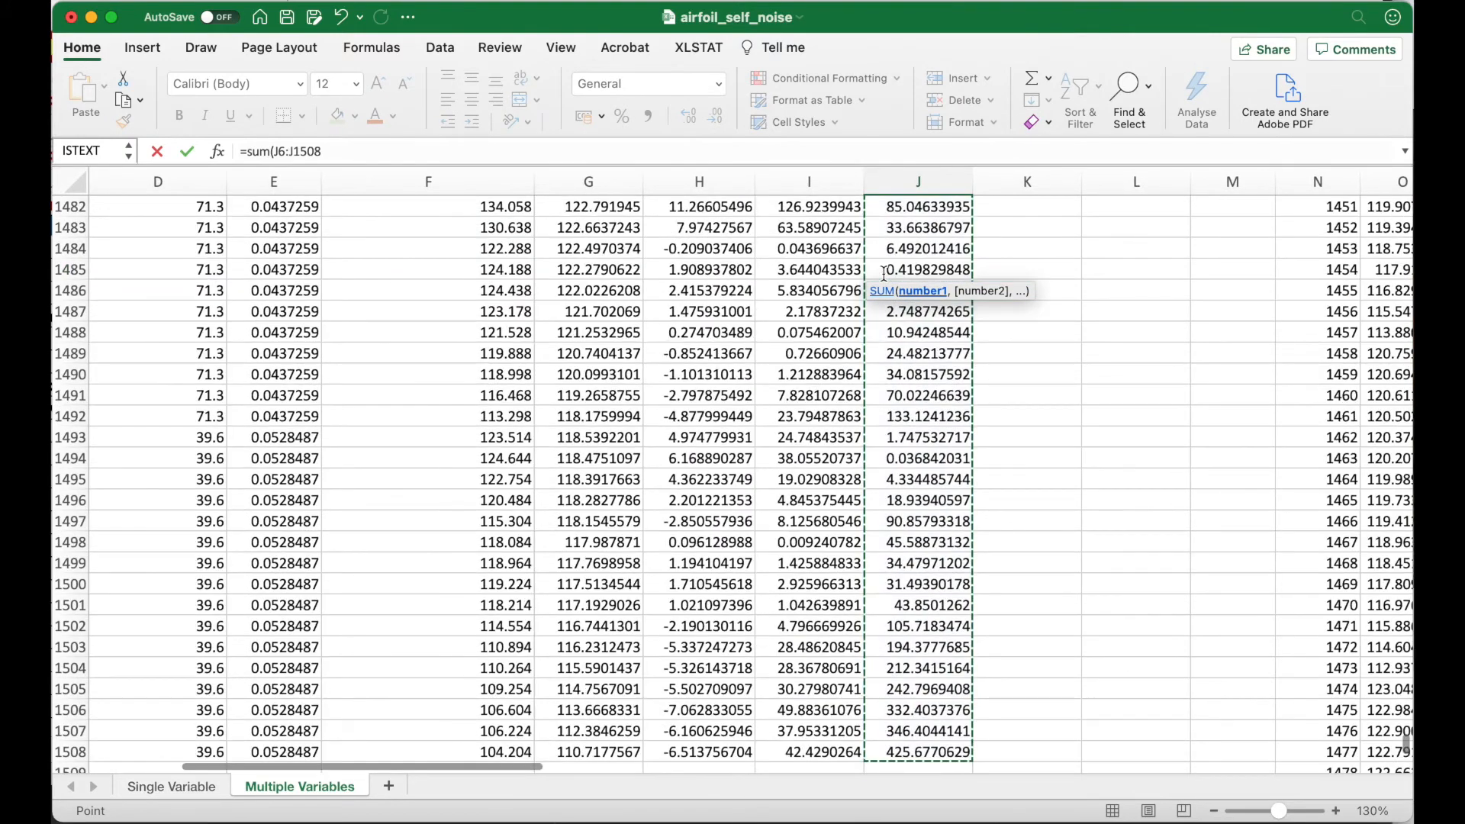
type(")")
key("Return")
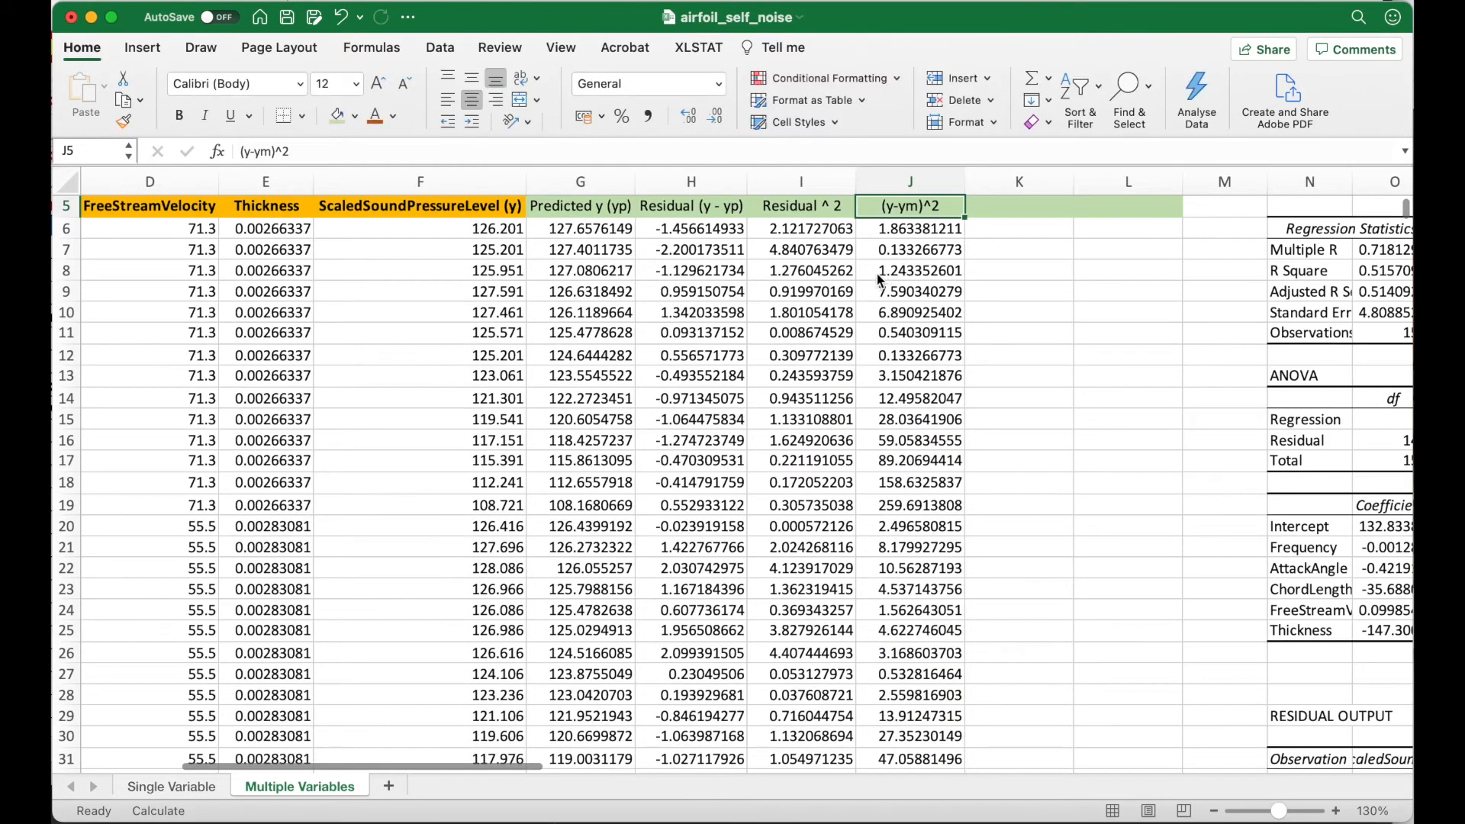
scroll(908, 275, "up", 2)
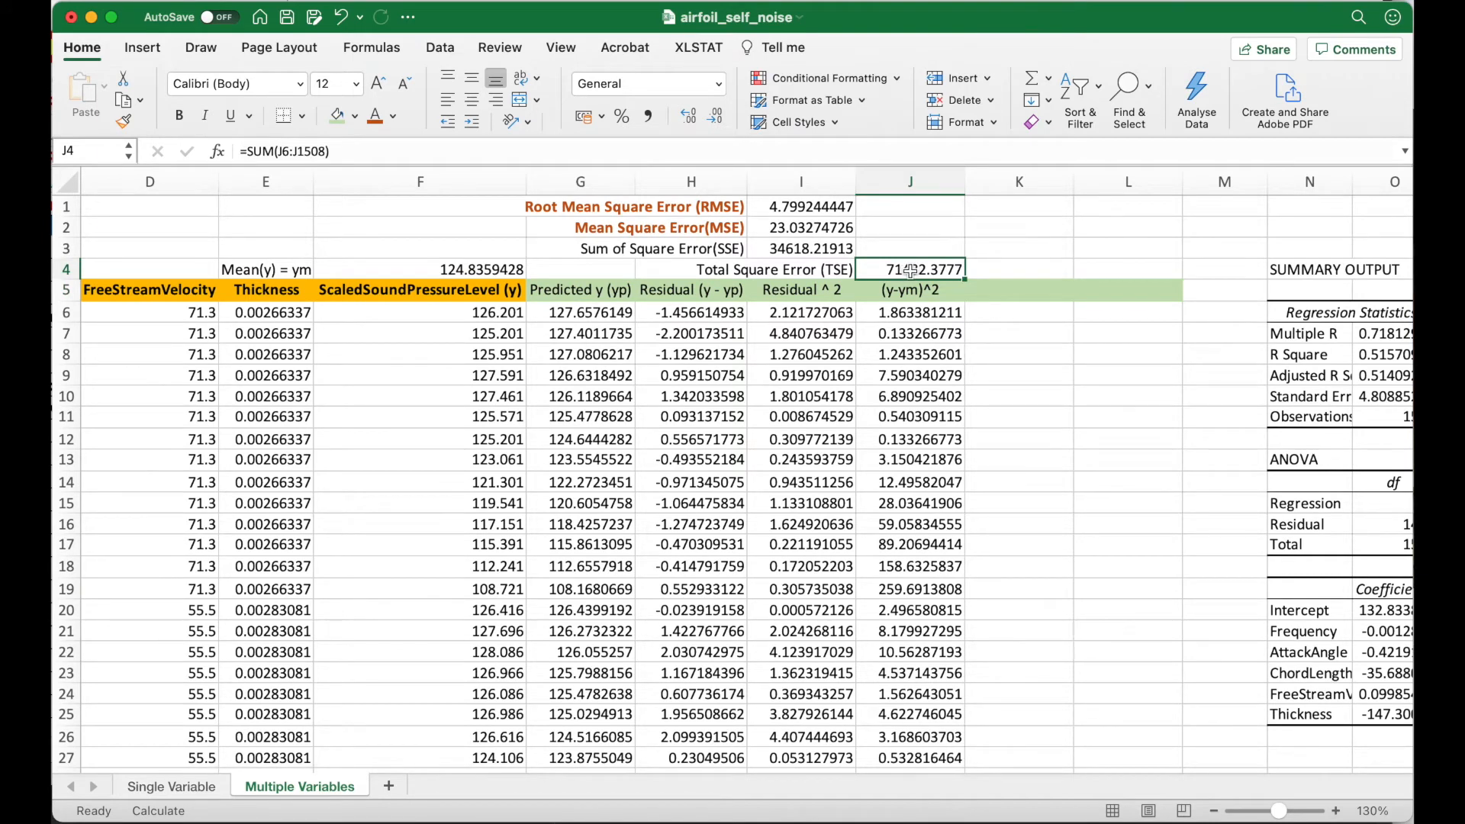
scroll(1008, 271, "right", 2)
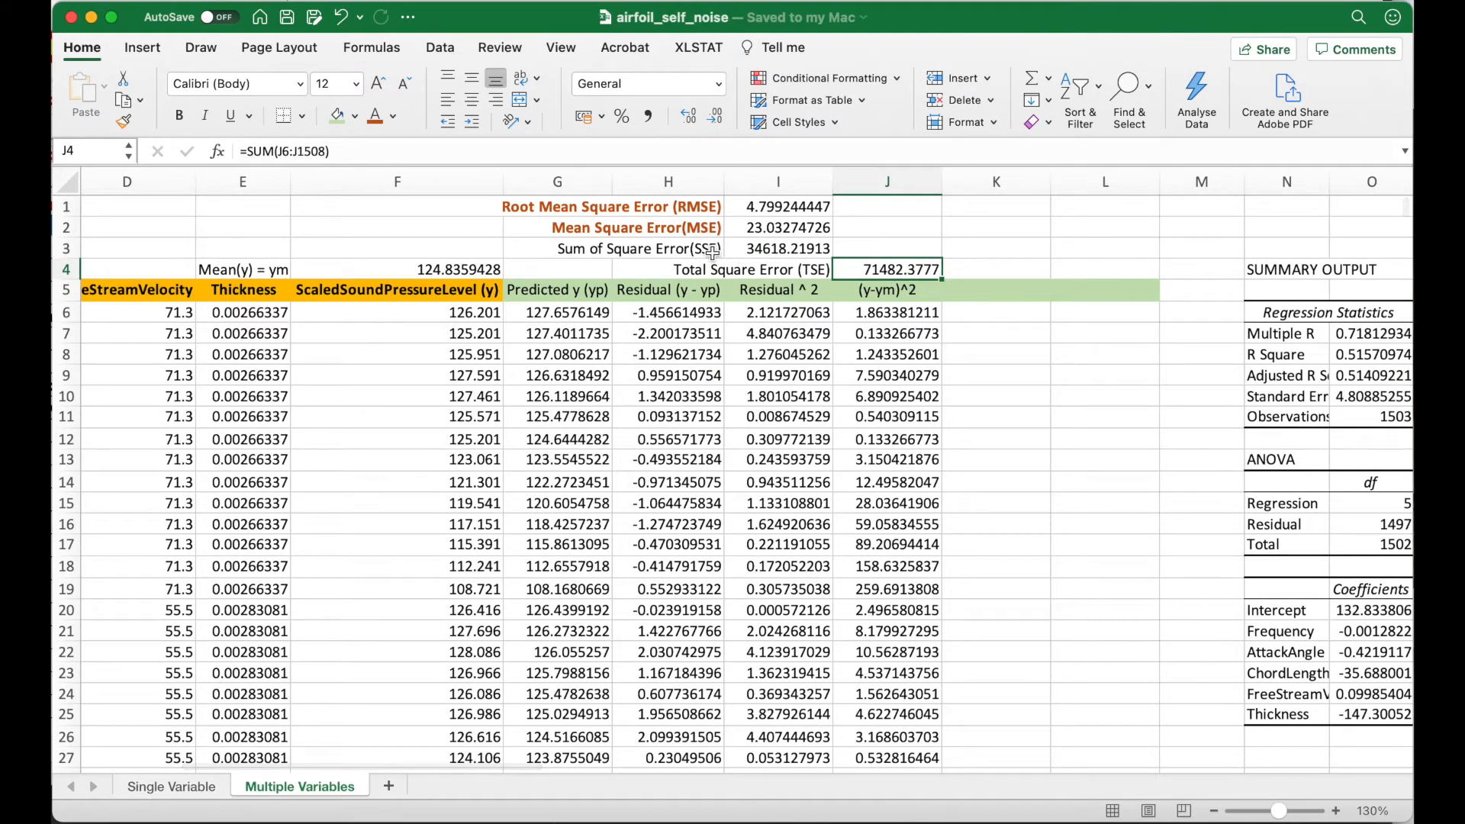
Enter the label "R-squared = 1 - (SSE/TSE)" in cell K2
left_click(705, 250)
left_click(804, 276)
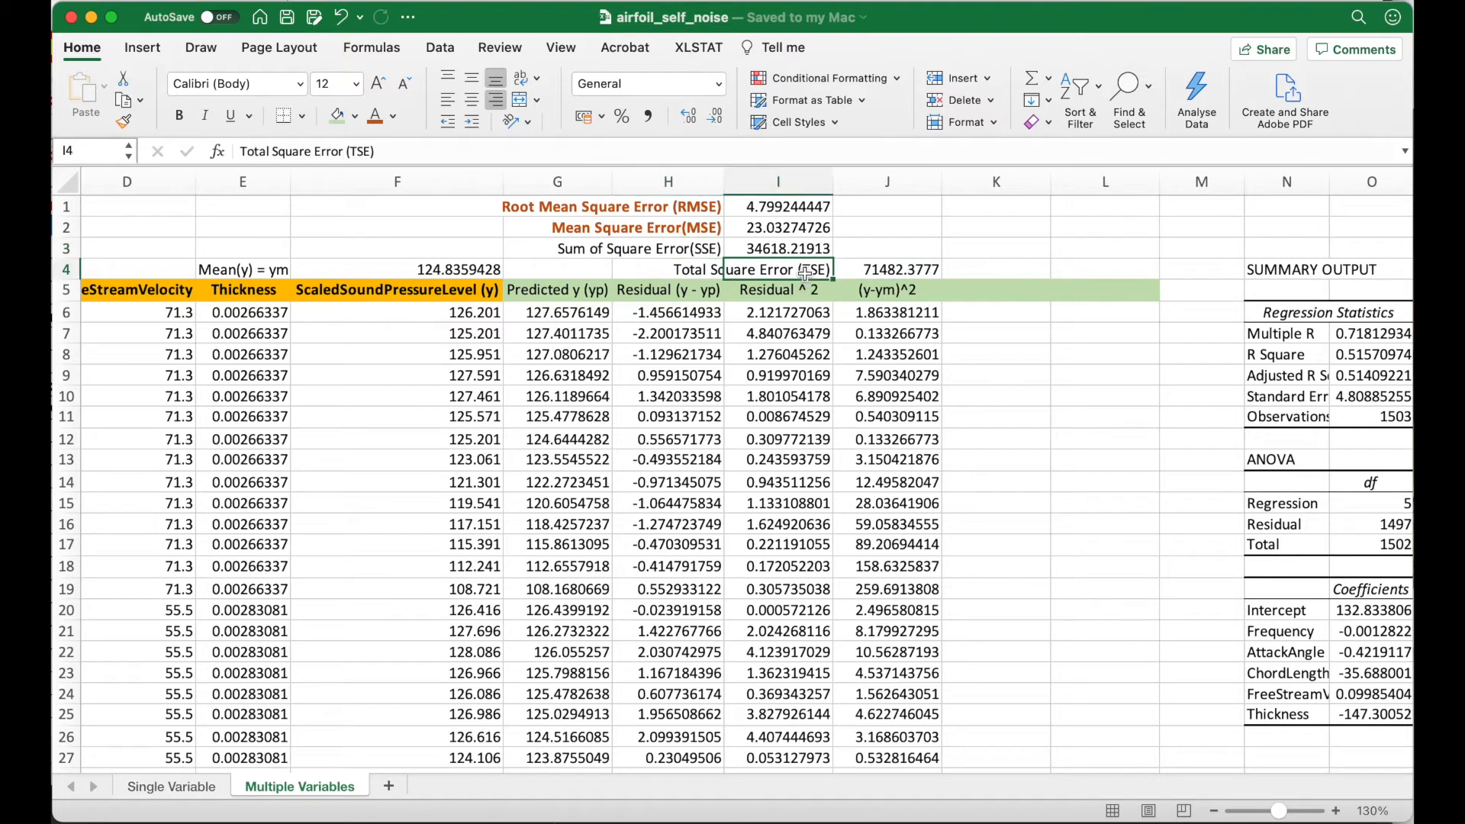
left_click(977, 228)
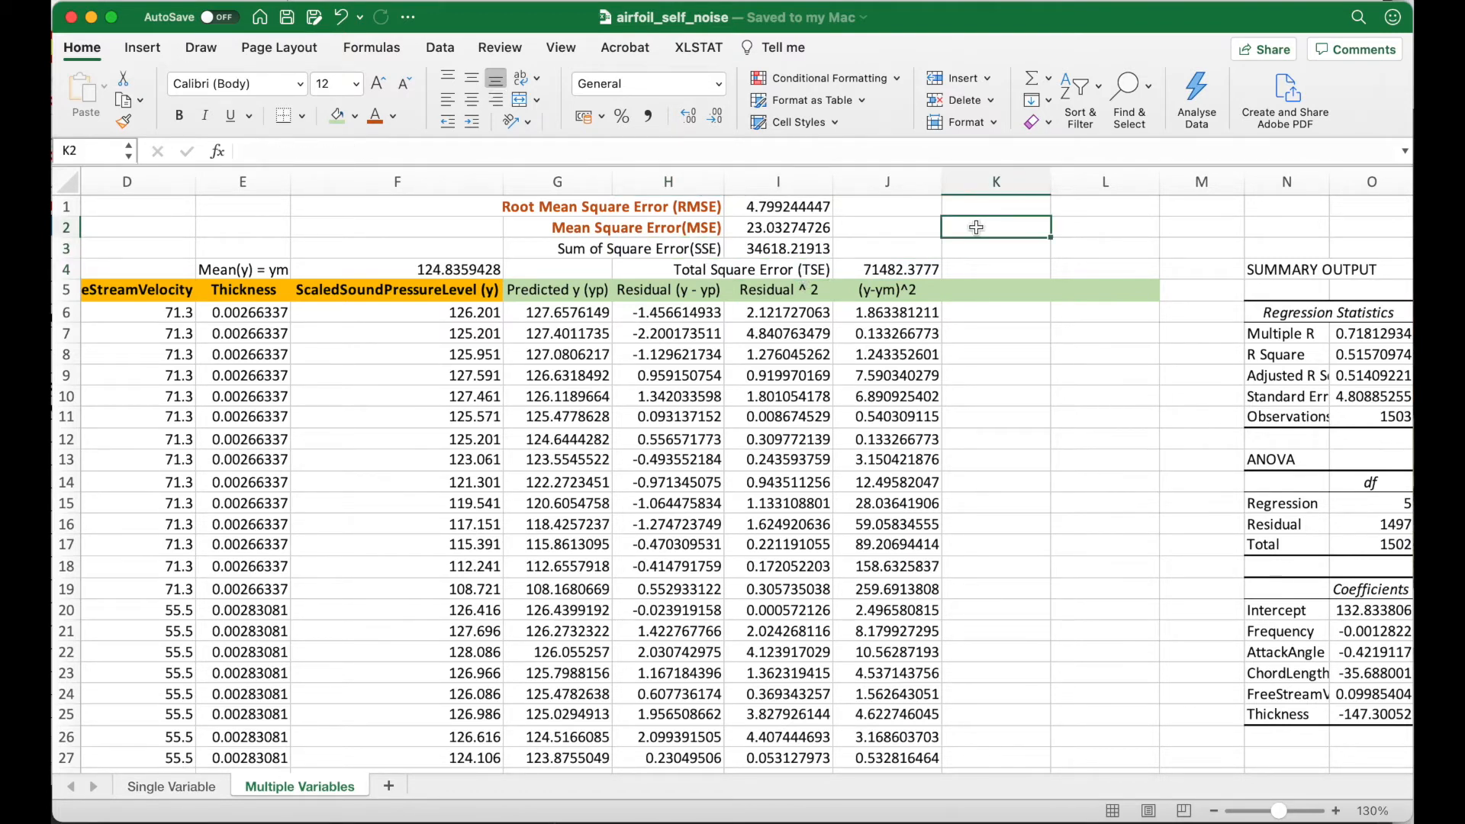
type("R-a")
type("quared")
key("BackSpace")
key("BackSpace")
key("BackSpace")
key("BackSpace")
key("BackSpace")
key("BackSpace")
key("BackSpace")
type("squared")
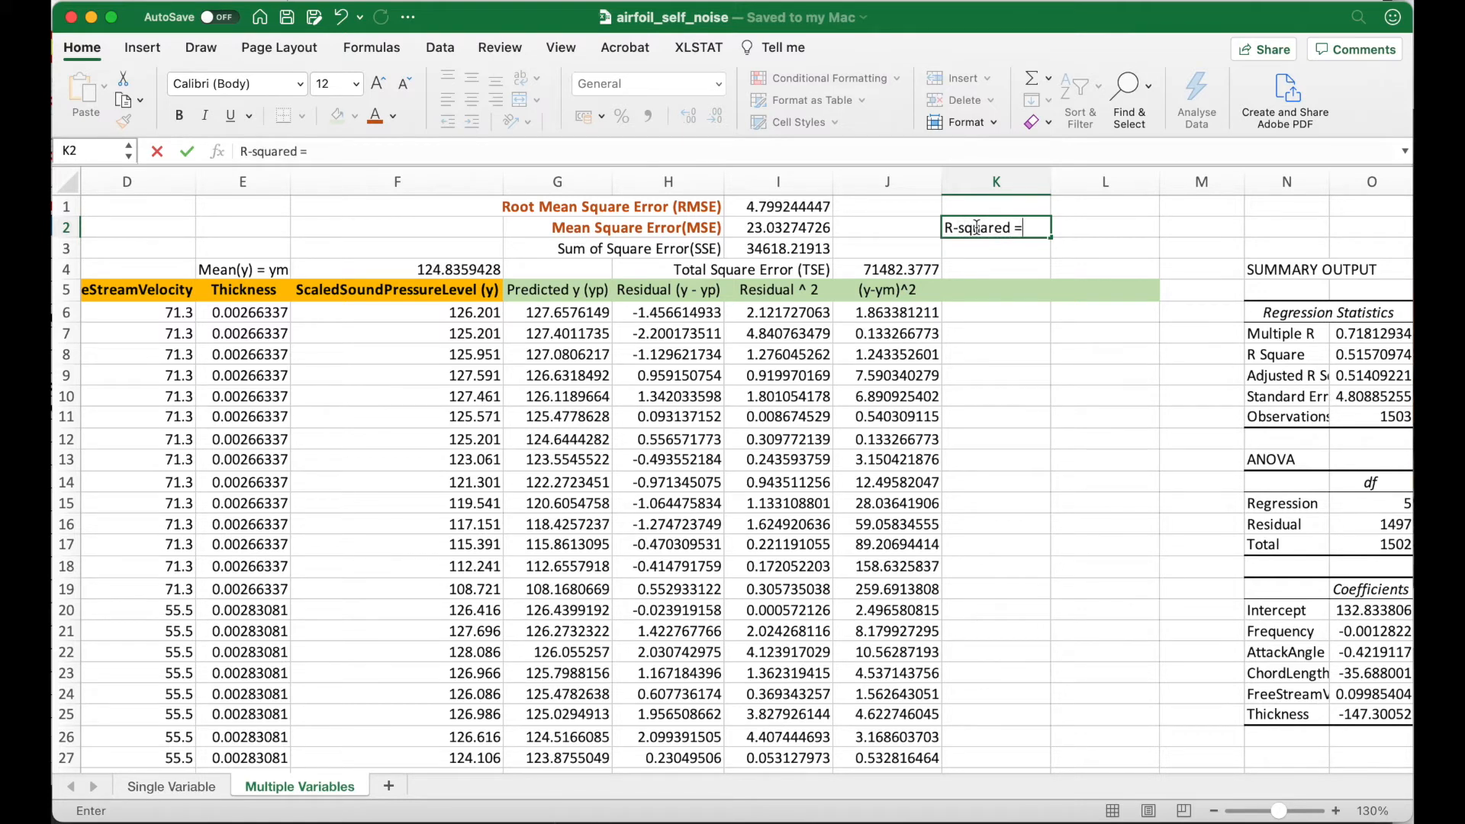
type("= 1 - (SSE/TSE)")
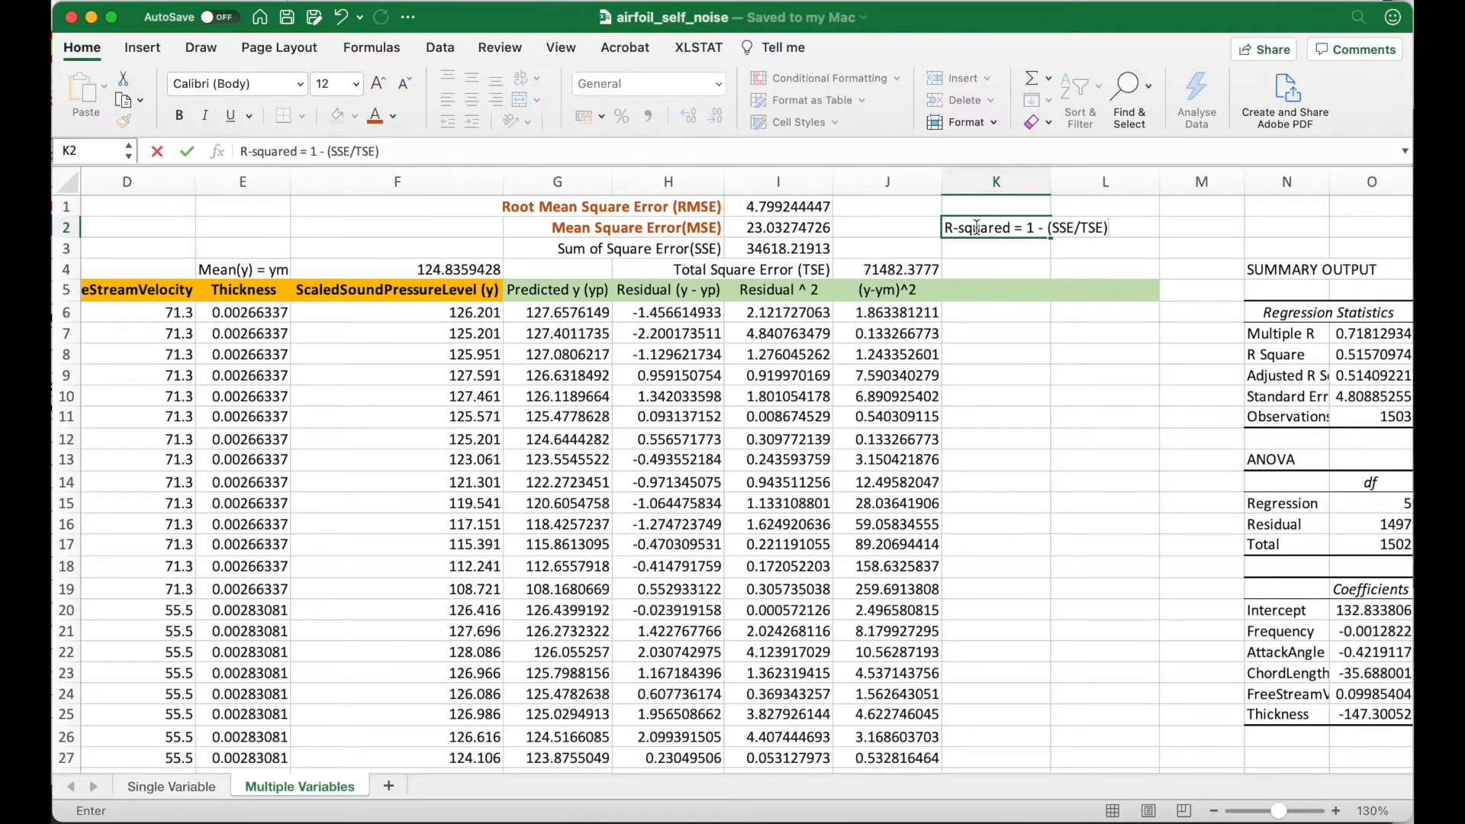
key("Return")
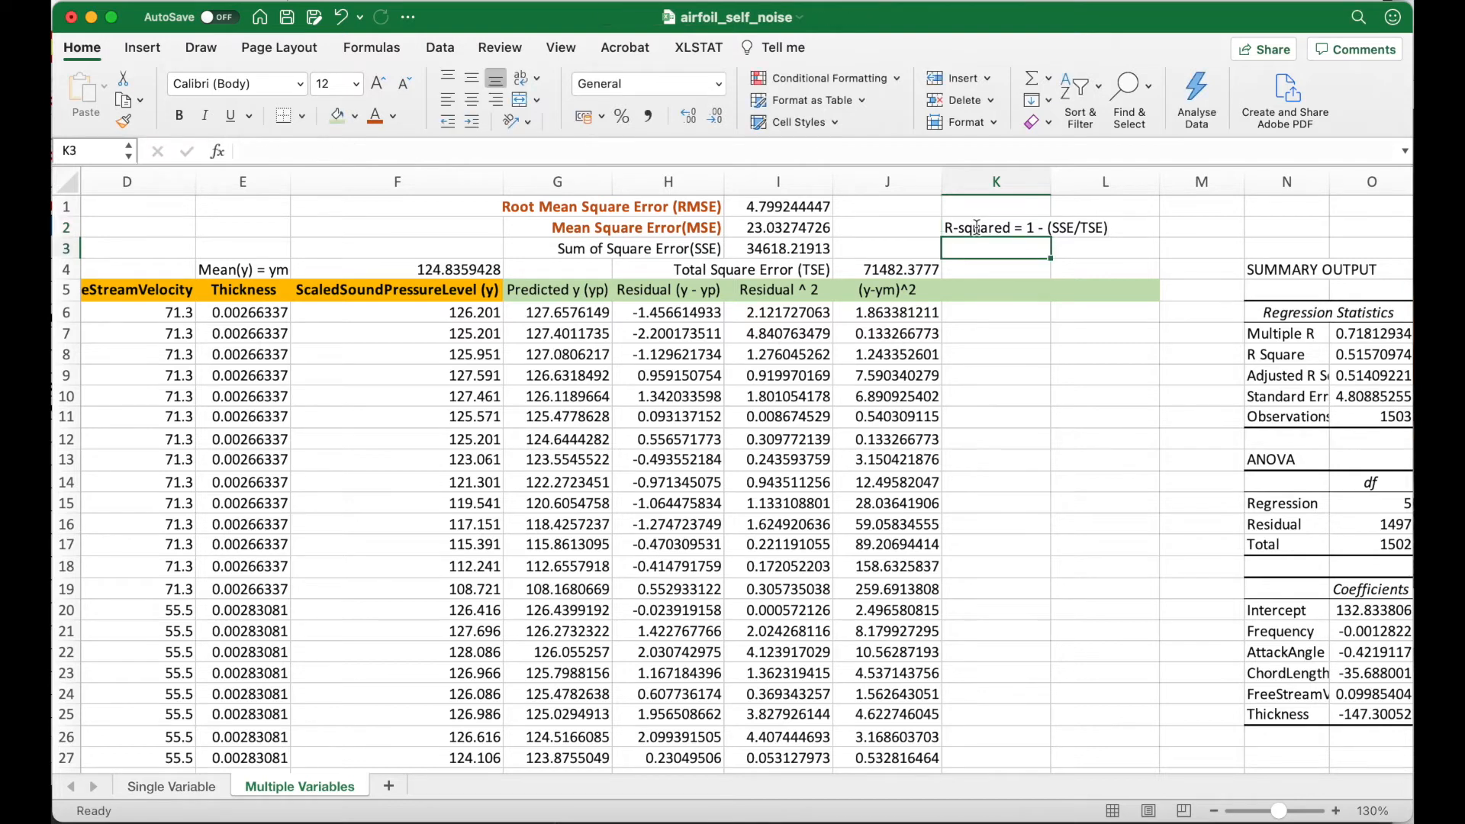
Calculate R-squared in cell K3 with the formula =1-(I3/J4), using the SSE and TSE cells
type("=")
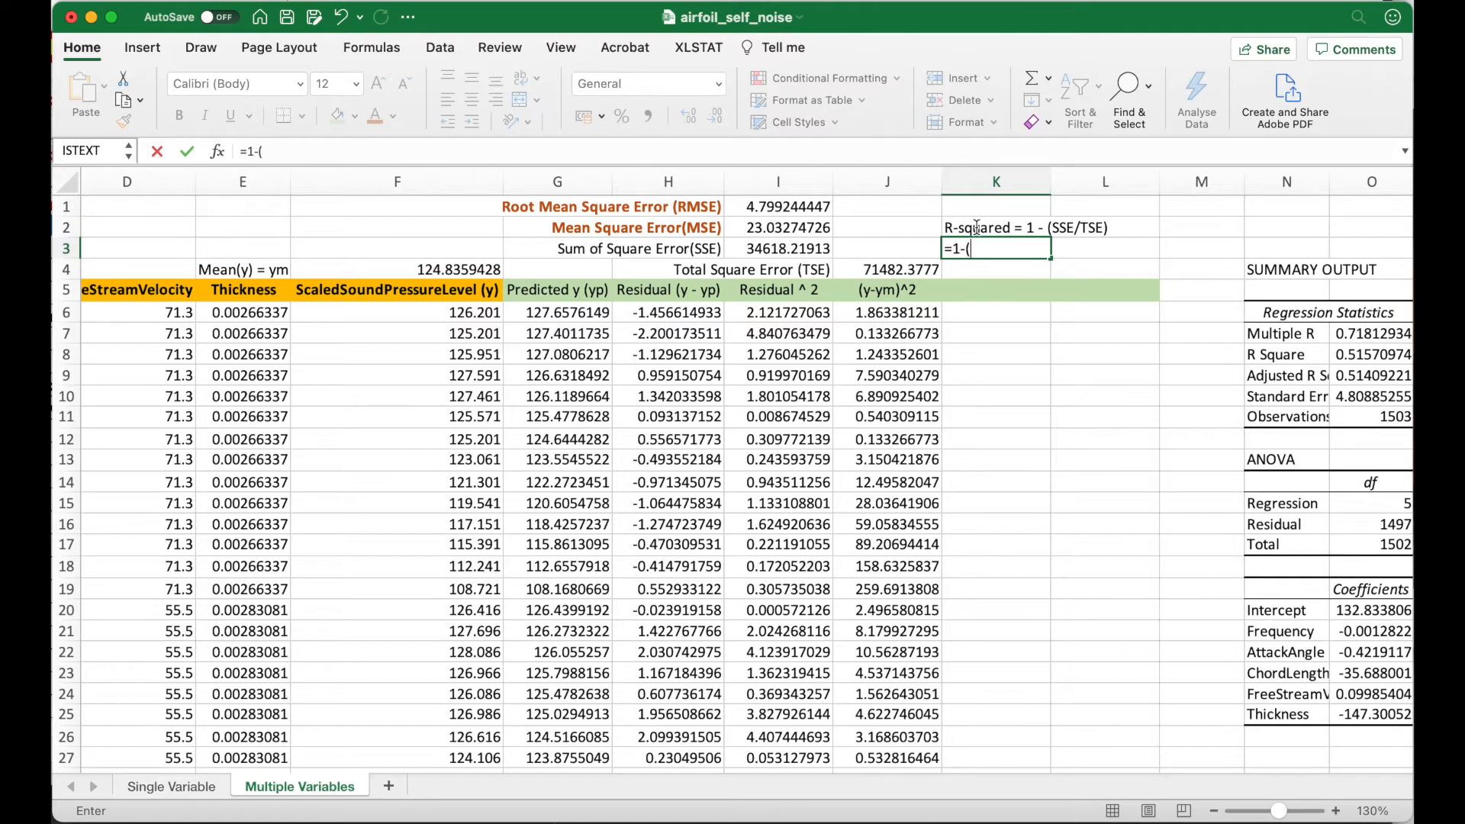
type("1-(")
left_click(815, 250)
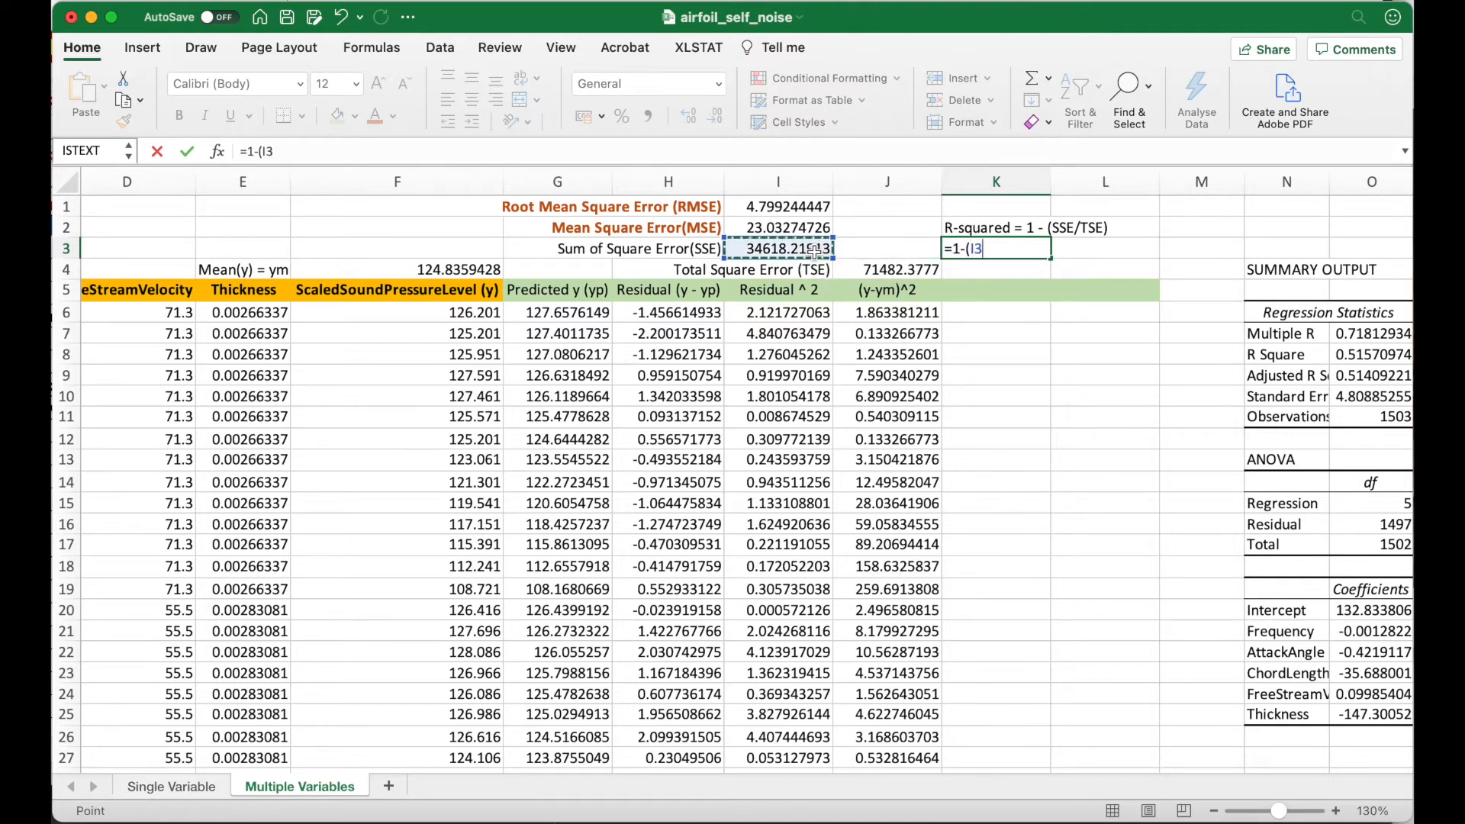
type("/")
left_click(885, 273)
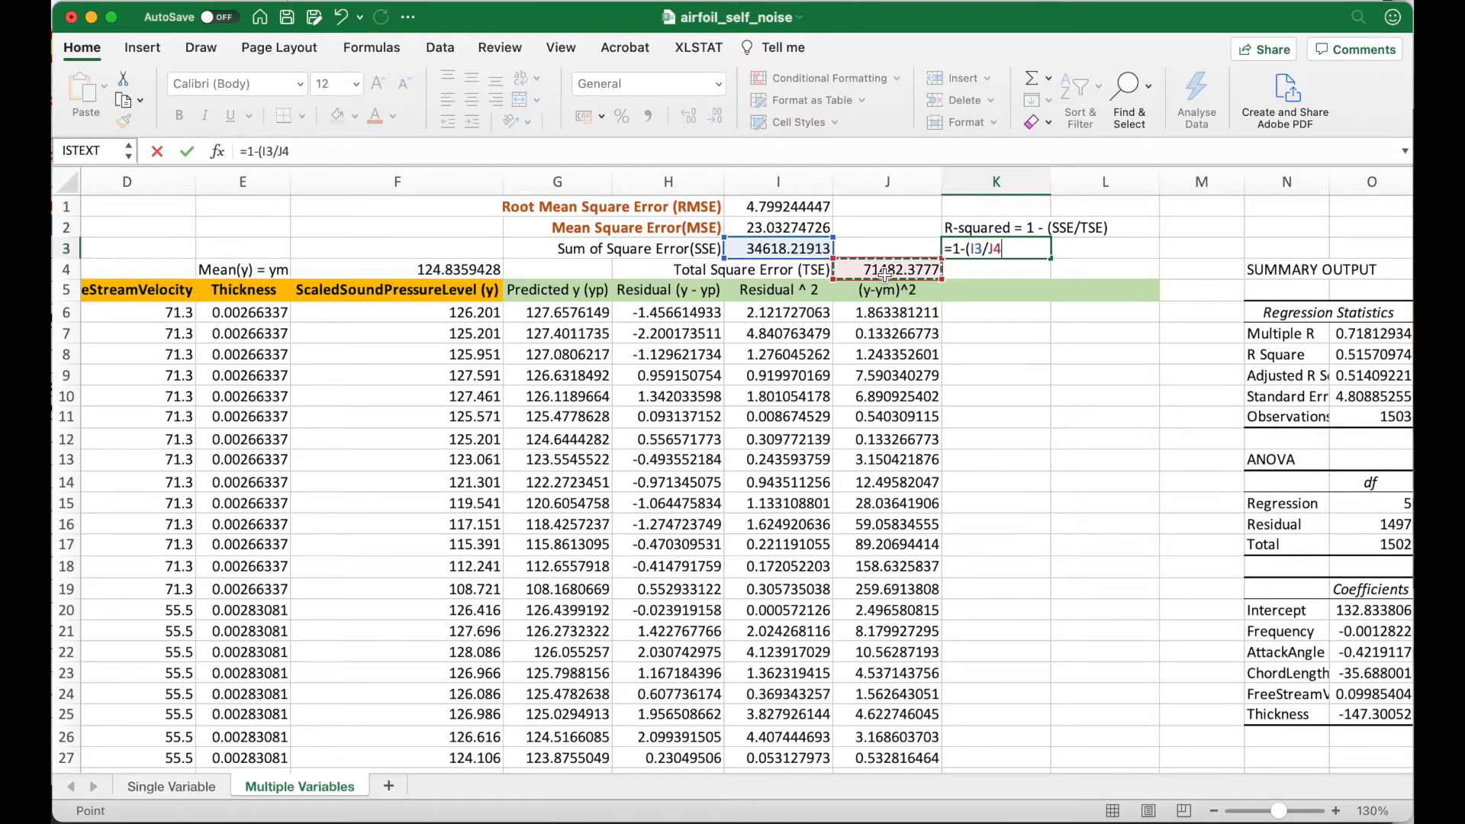
type(")")
key("Return")
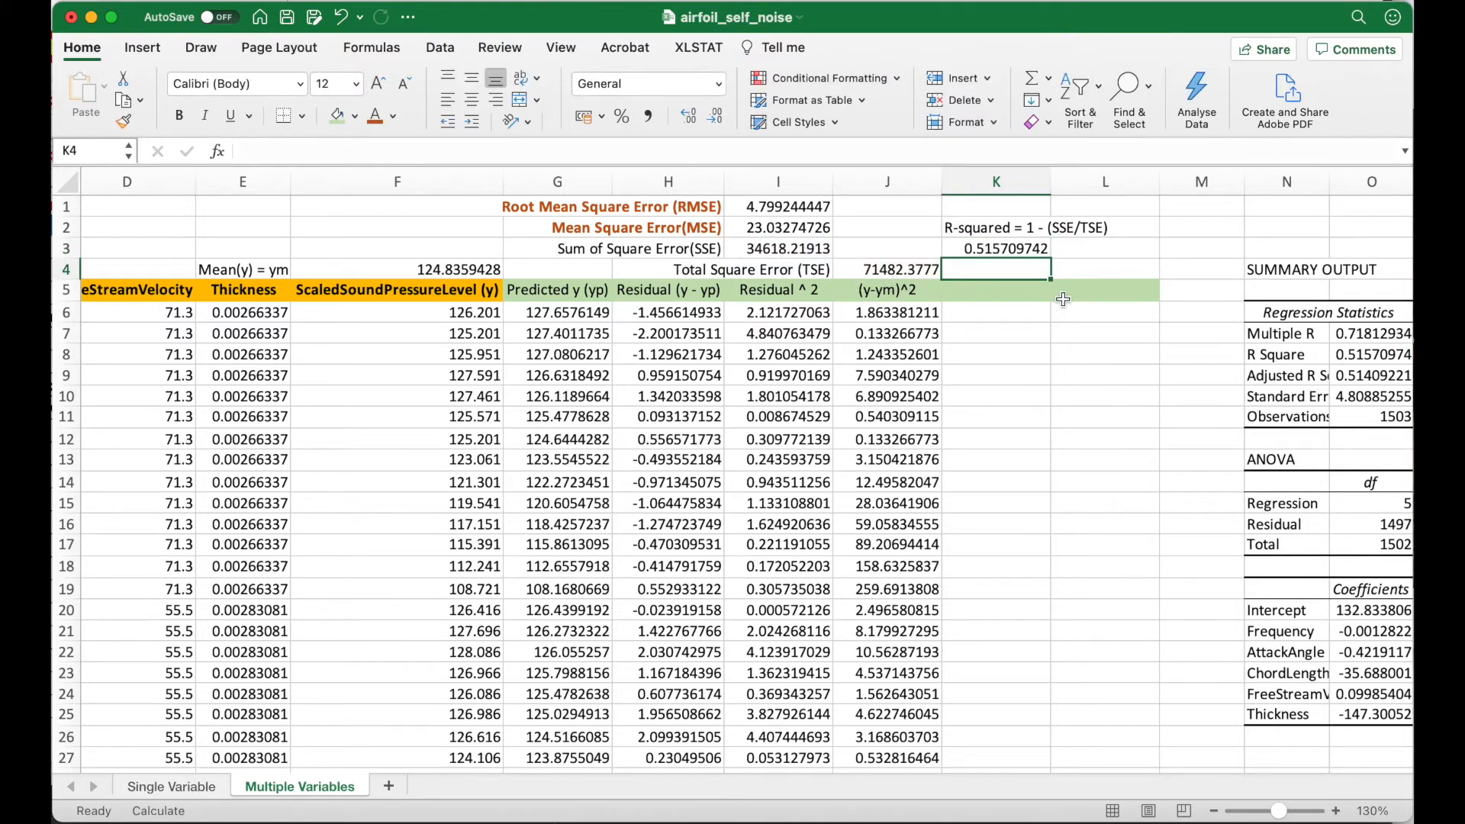
Compare the R-squared in cell K3 with R Square in the regression output and review the input variable columns
scroll(1068, 320, "right", 2)
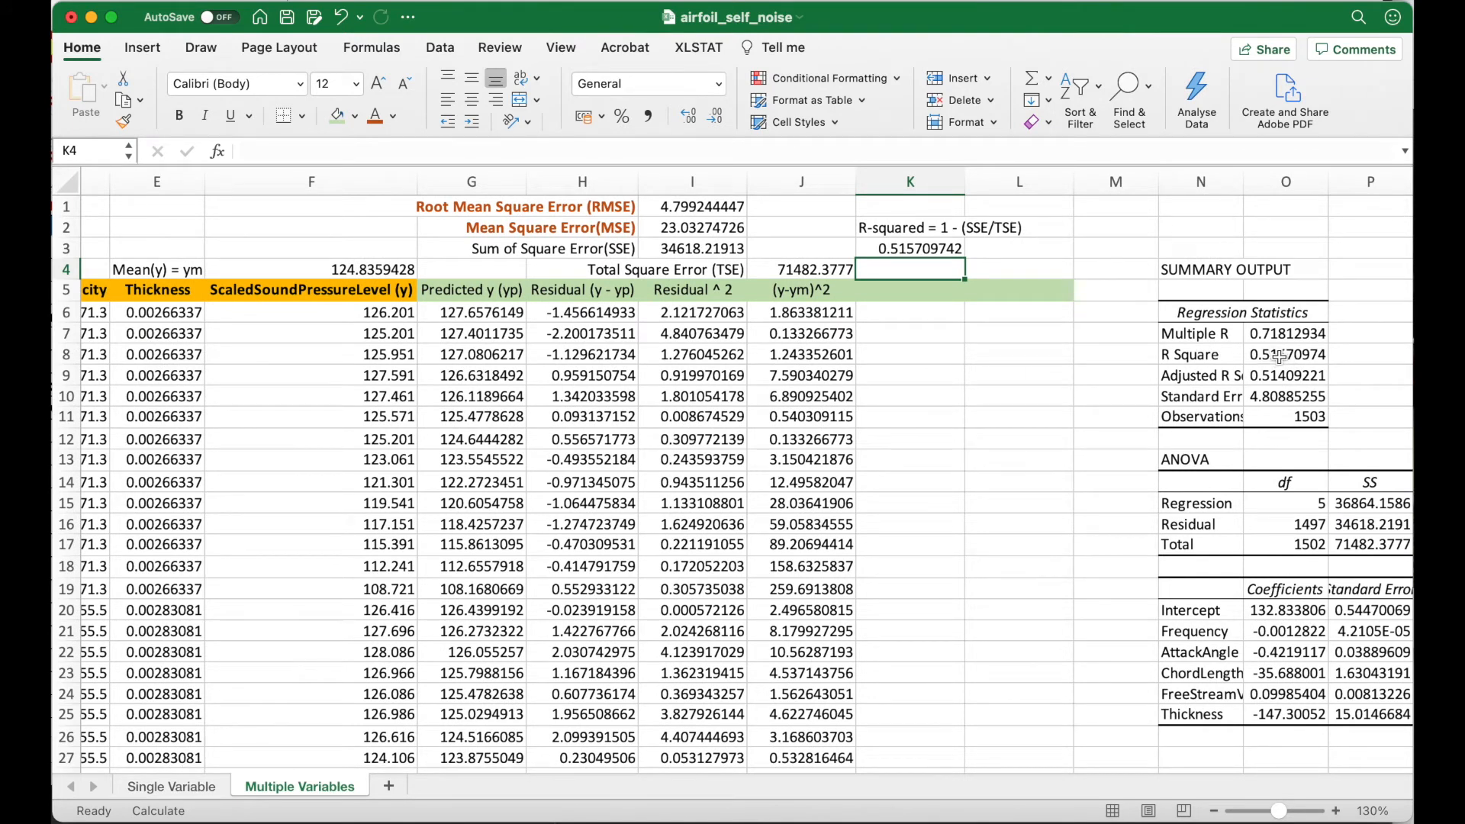
left_click(912, 249)
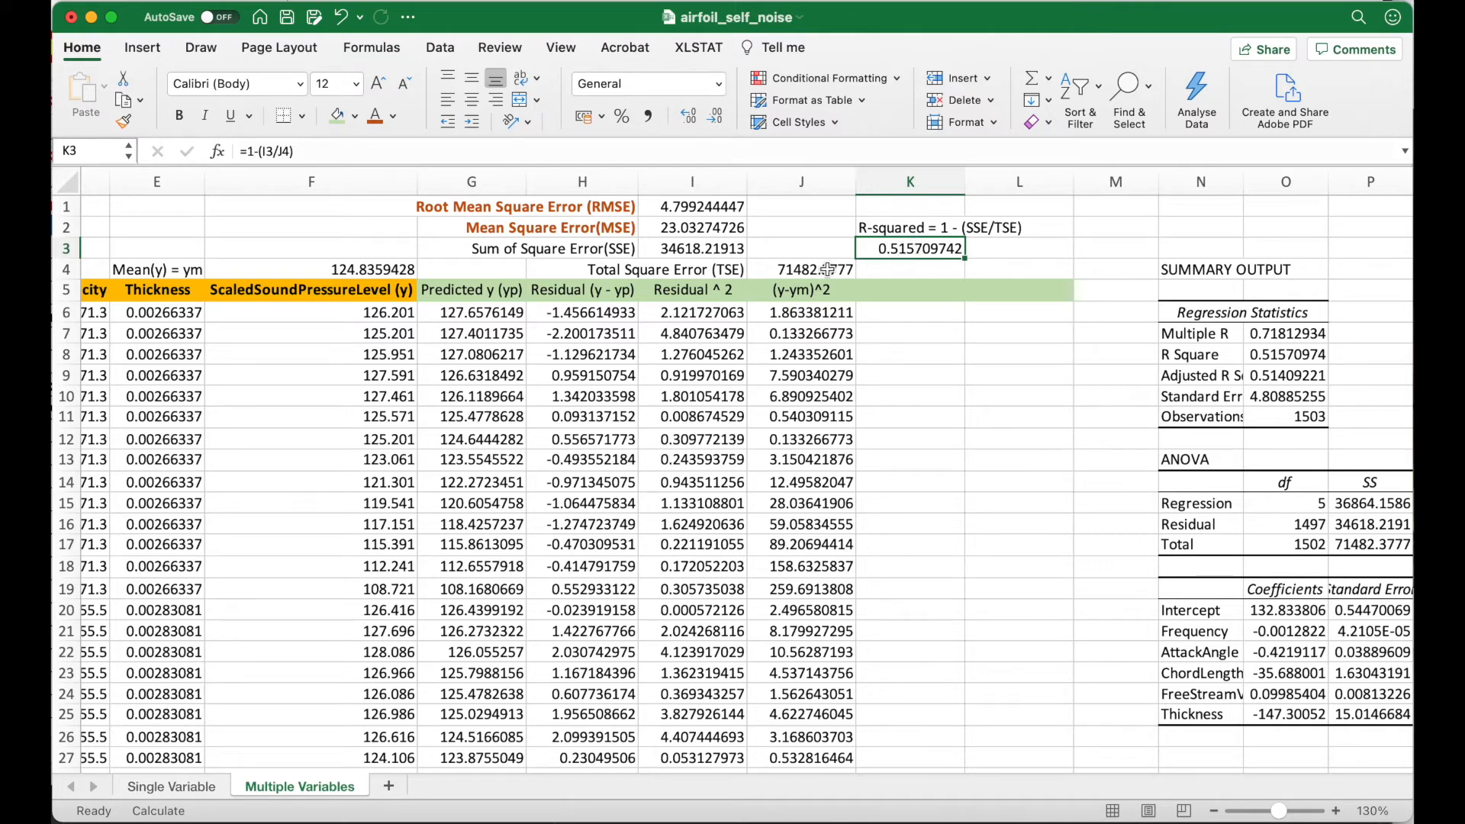
scroll(492, 330, "left", 4)
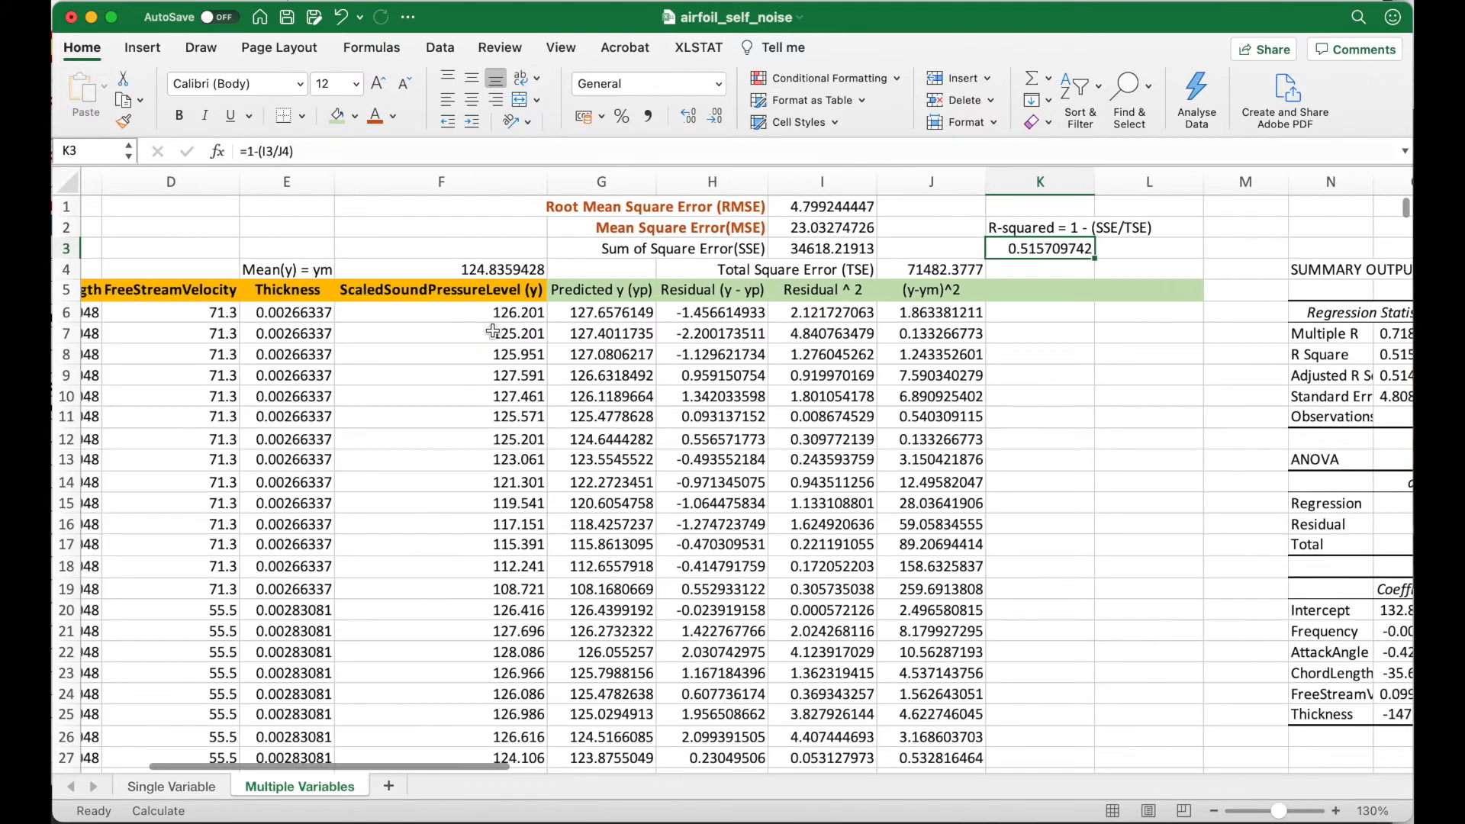
scroll(492, 331, "left", 2)
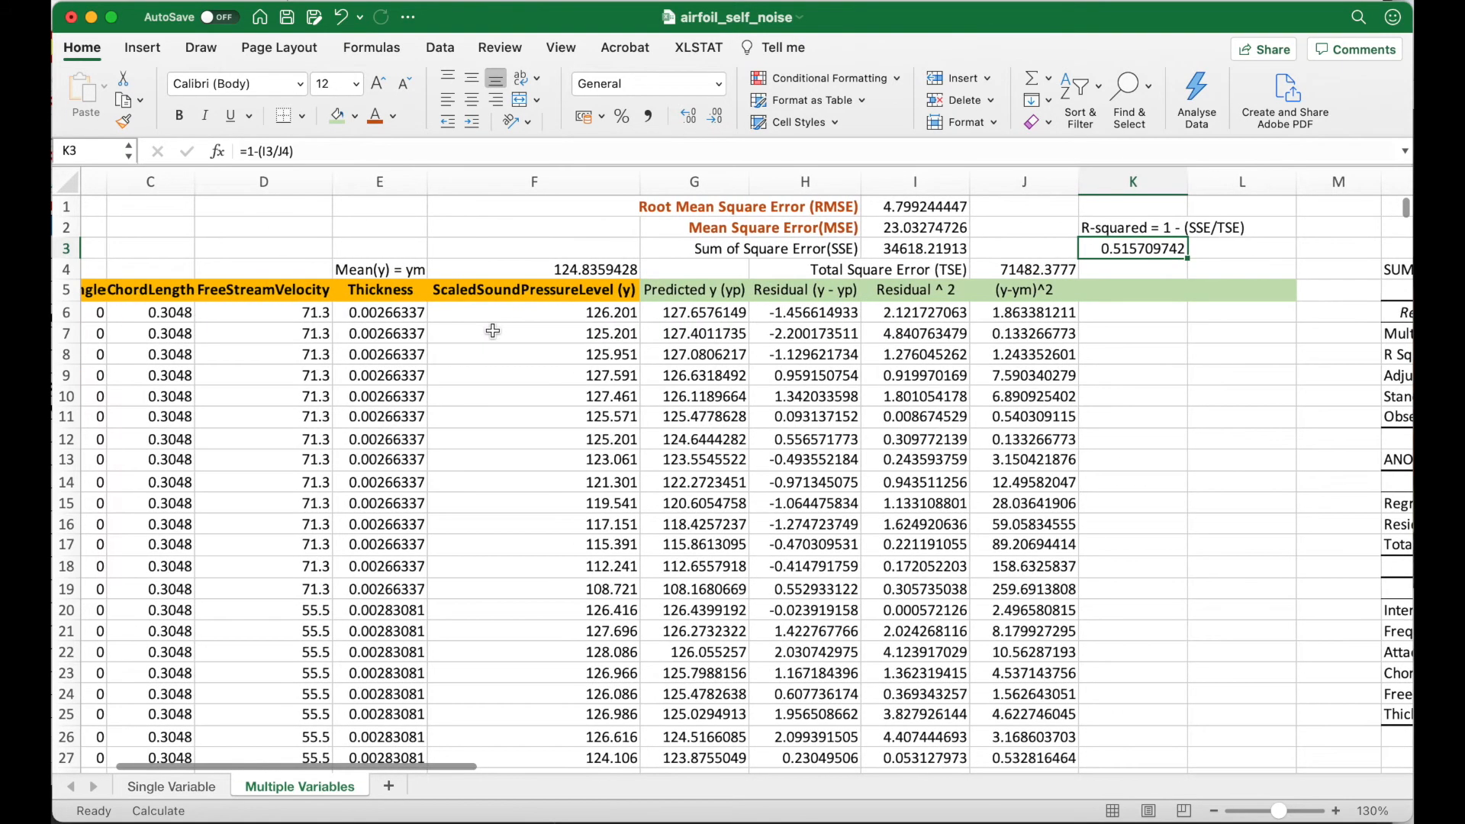
scroll(492, 330, "left", 3)
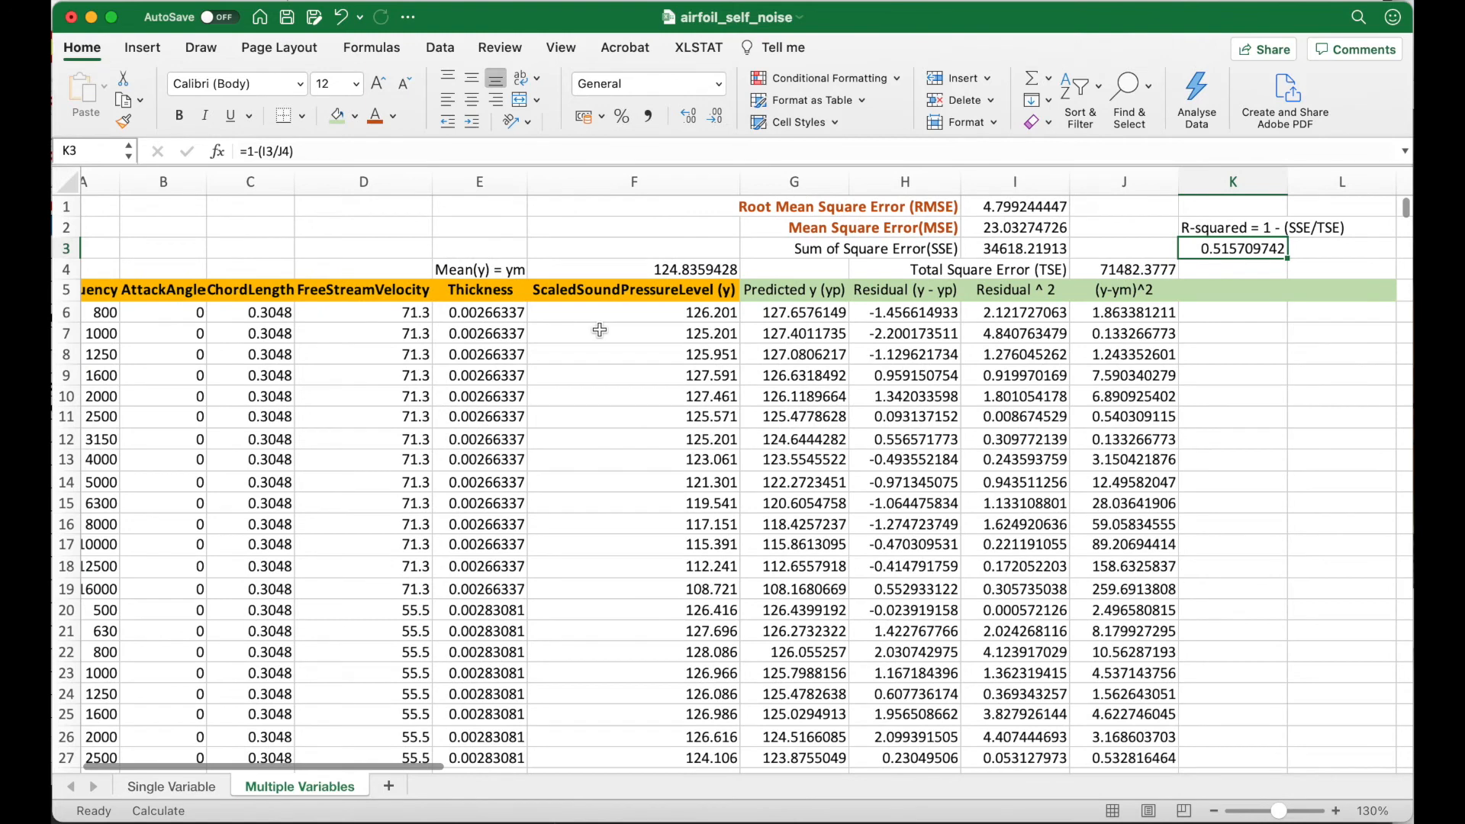
scroll(599, 330, "right", 9)
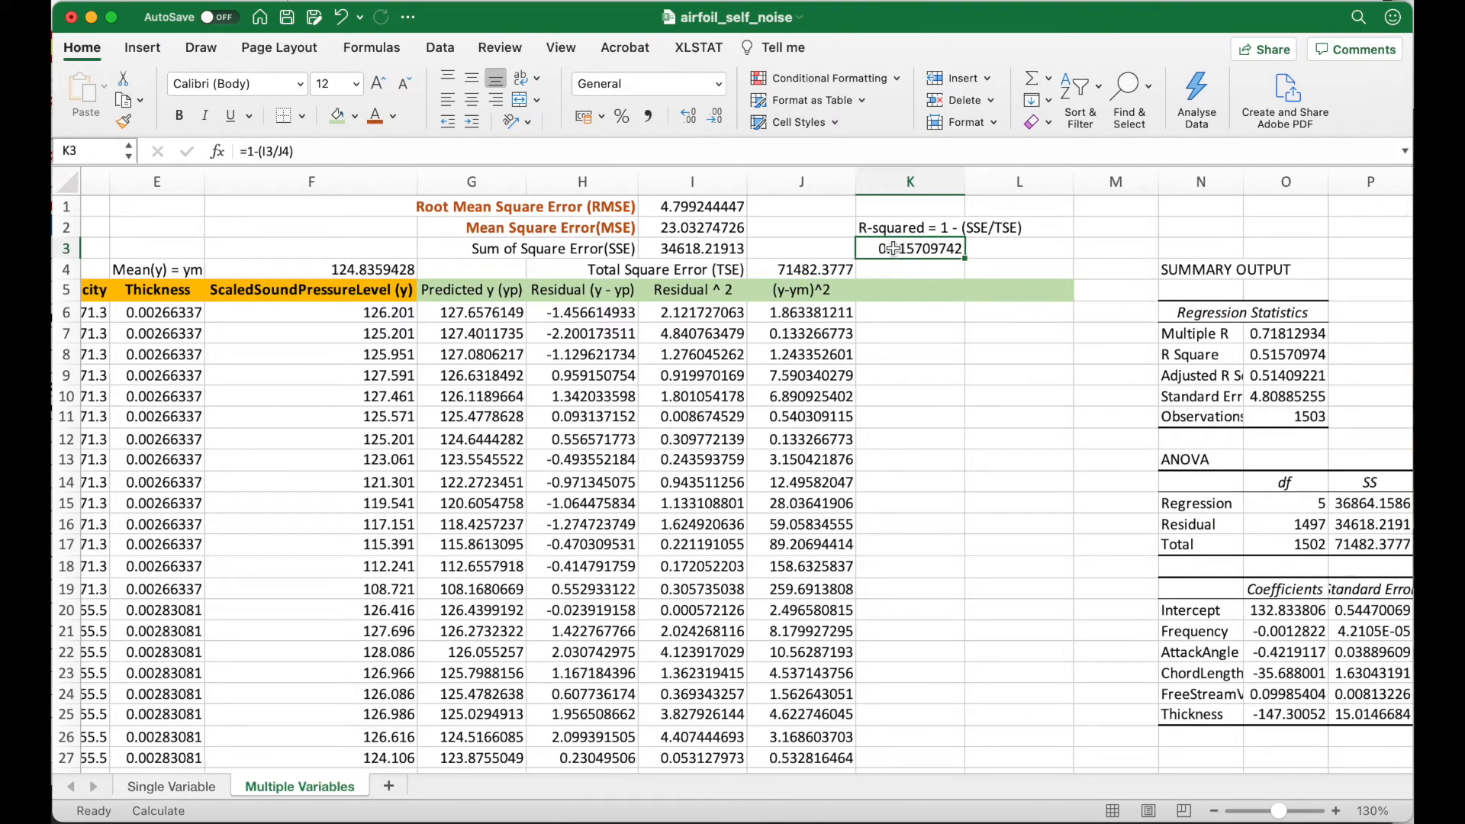
scroll(889, 239, "right", 1)
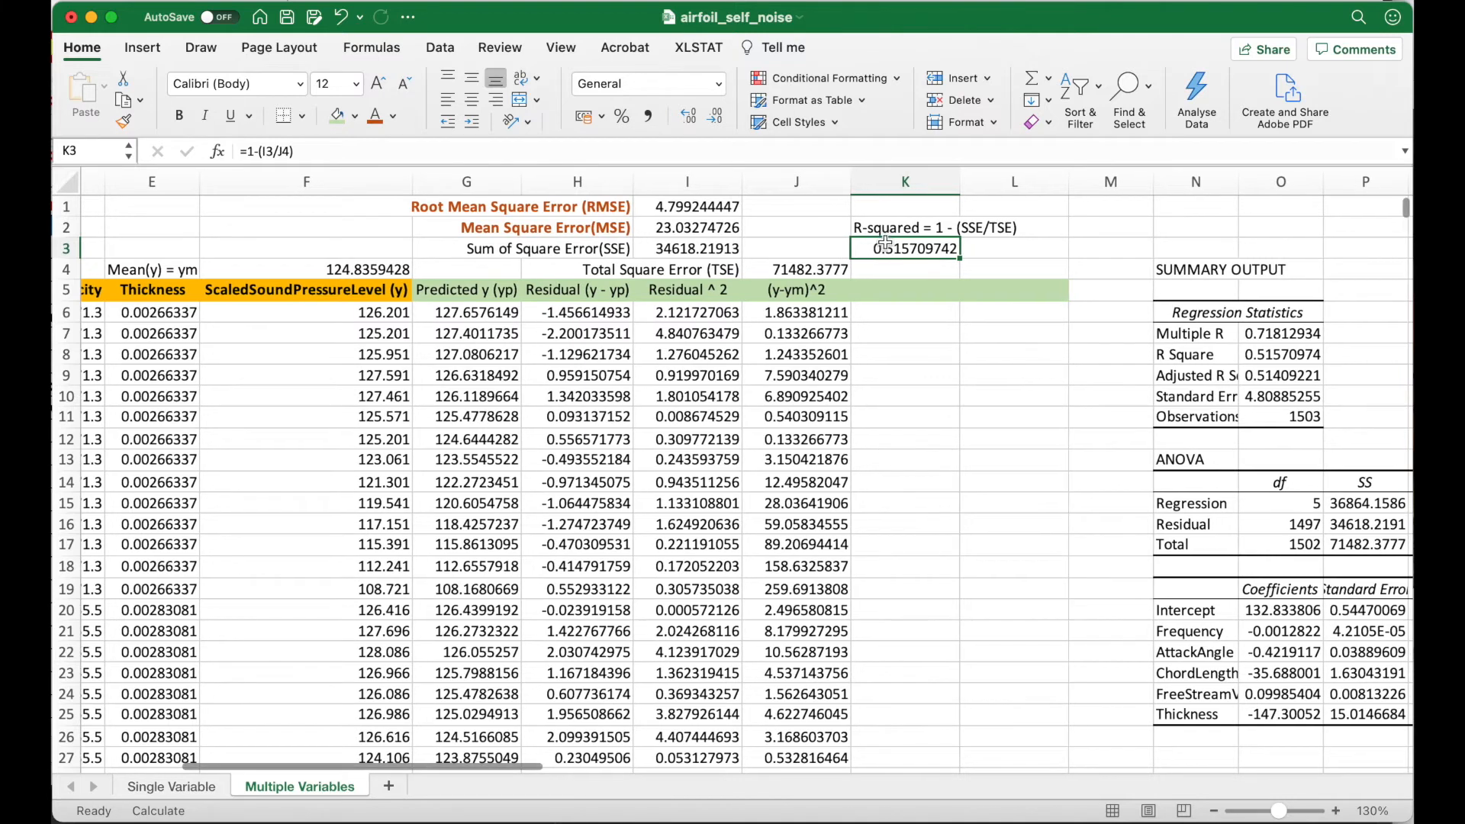
Format the R-squared label and value in K2:K3 with the dark orange font color and bold
left_click_drag(885, 229, 890, 248)
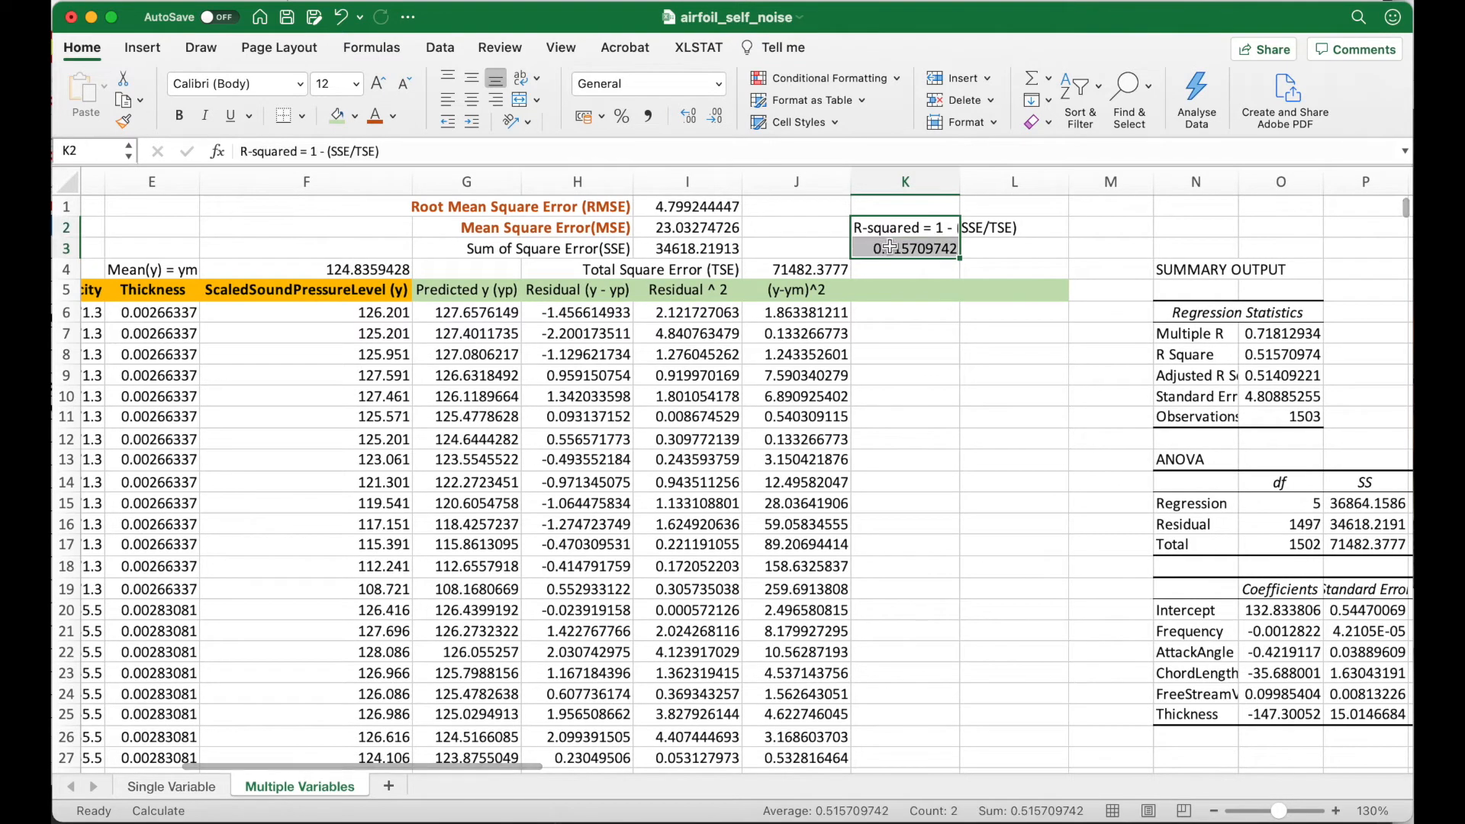
left_click(380, 125)
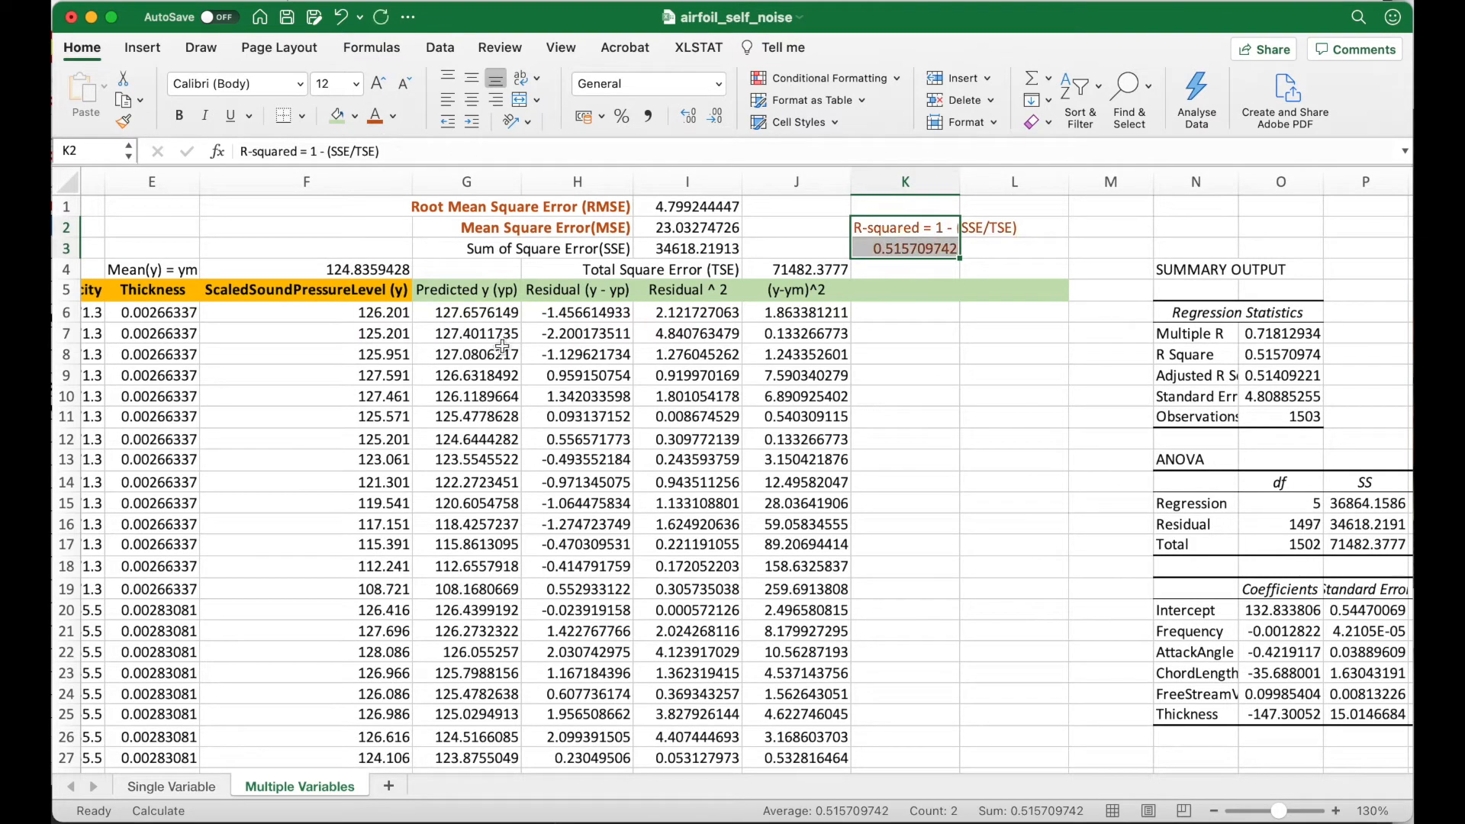
left_click(178, 115)
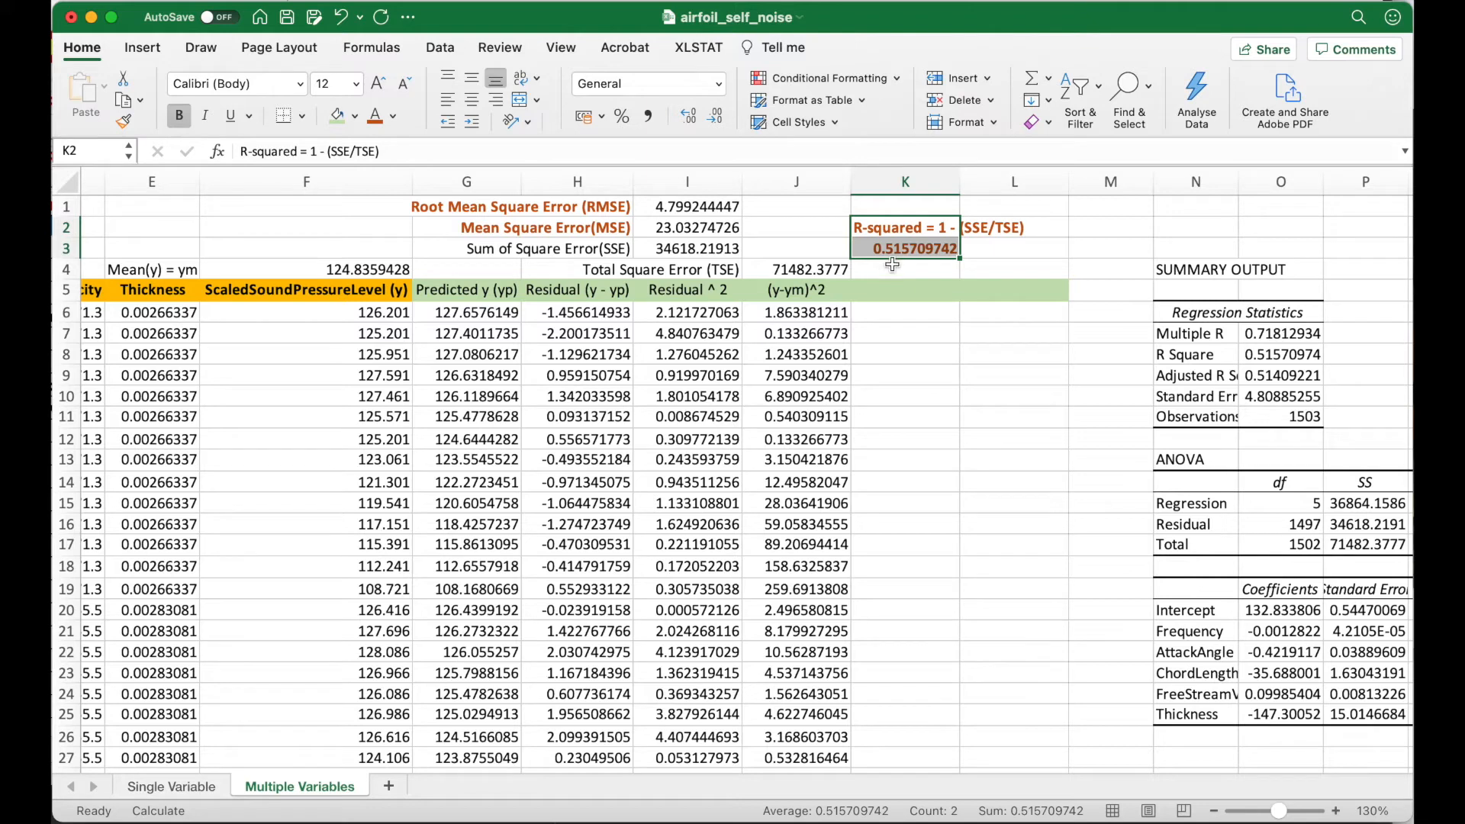
left_click(881, 271)
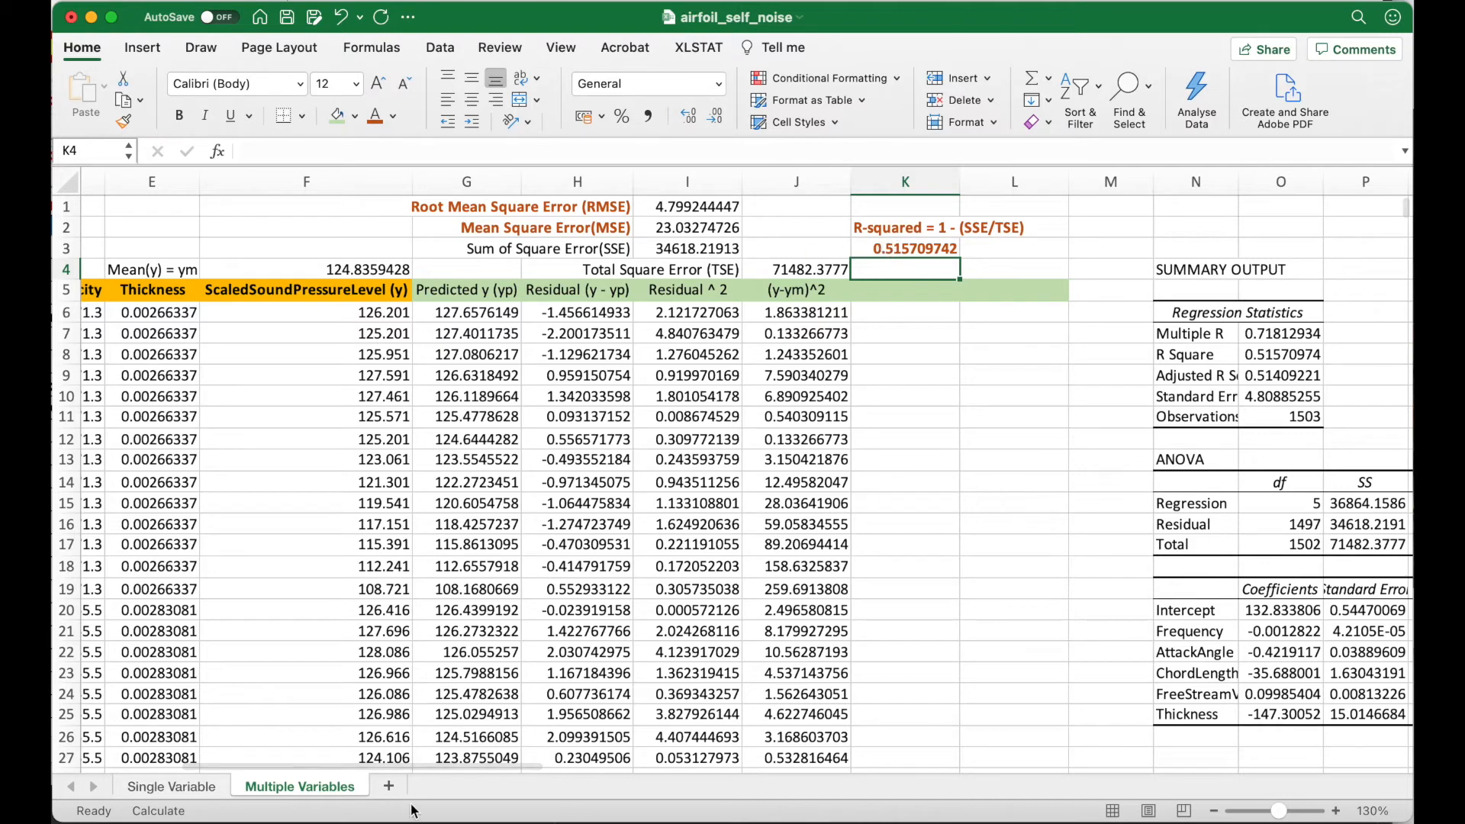
Check R Square in cell G7 of the Single Variable sheet for comparison, and return to the Multiple Variables sheet
left_click(193, 796)
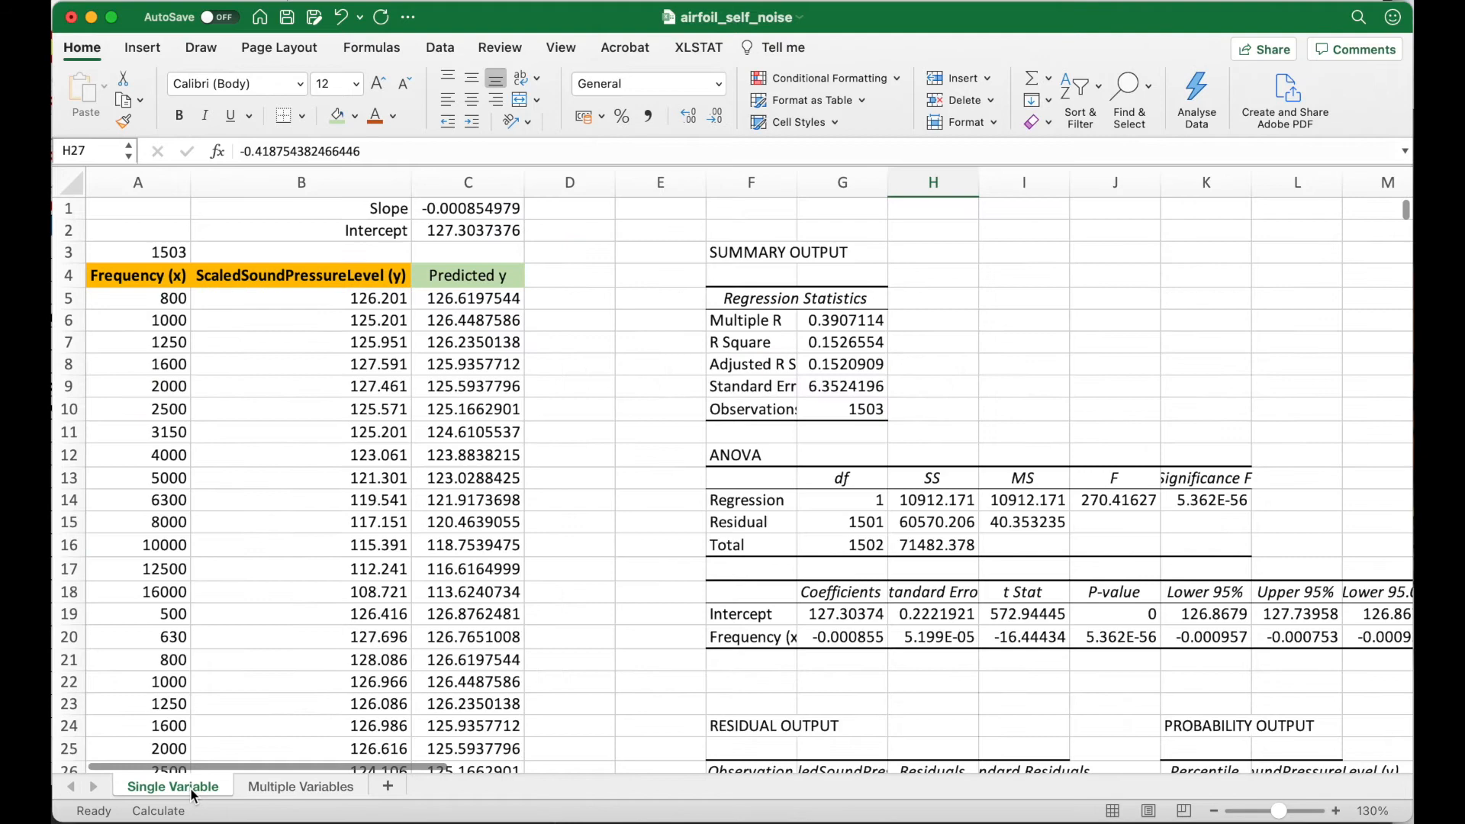
left_click(832, 348)
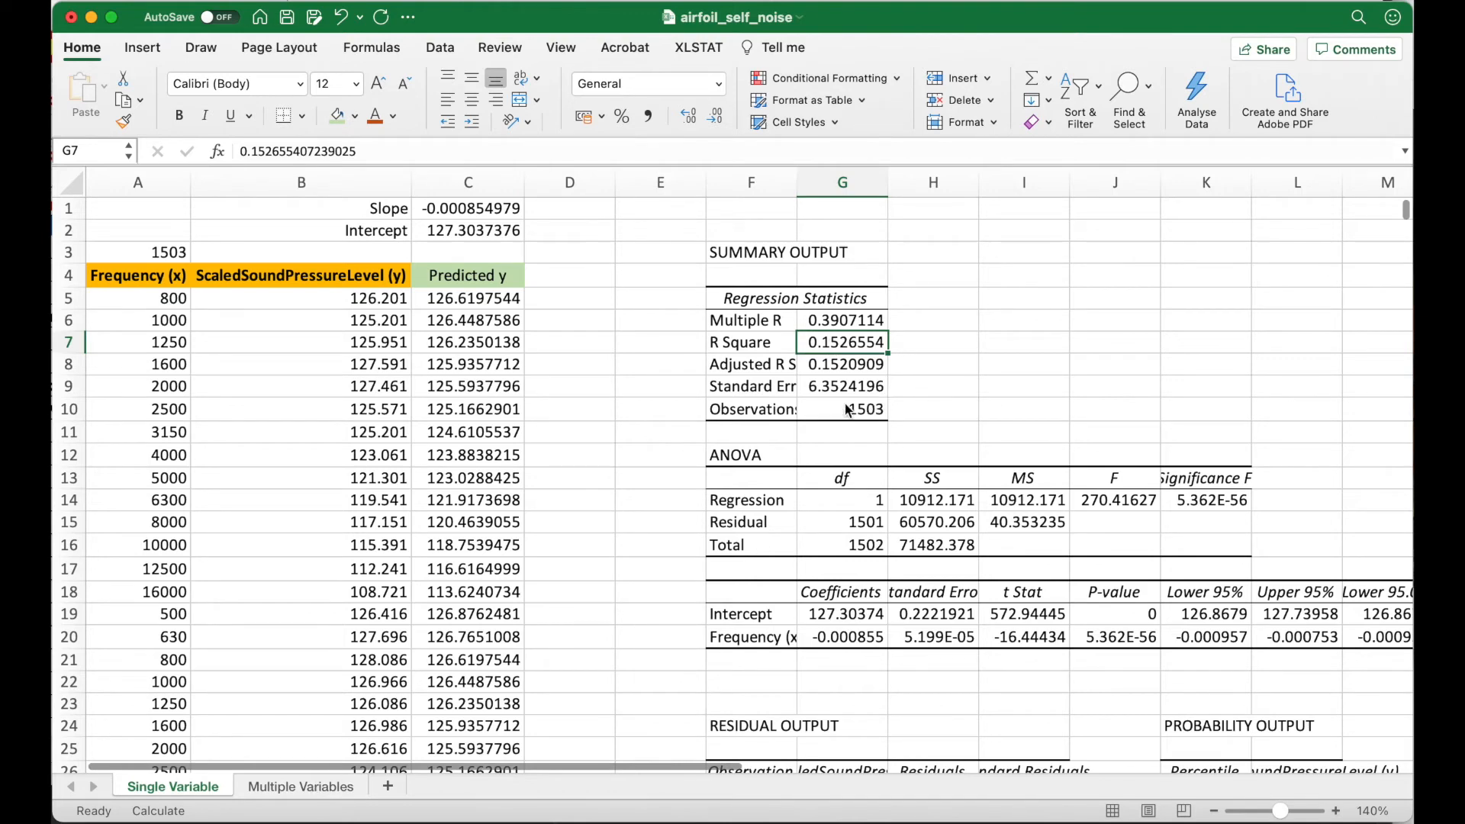
key("ctrl+Page_Down")
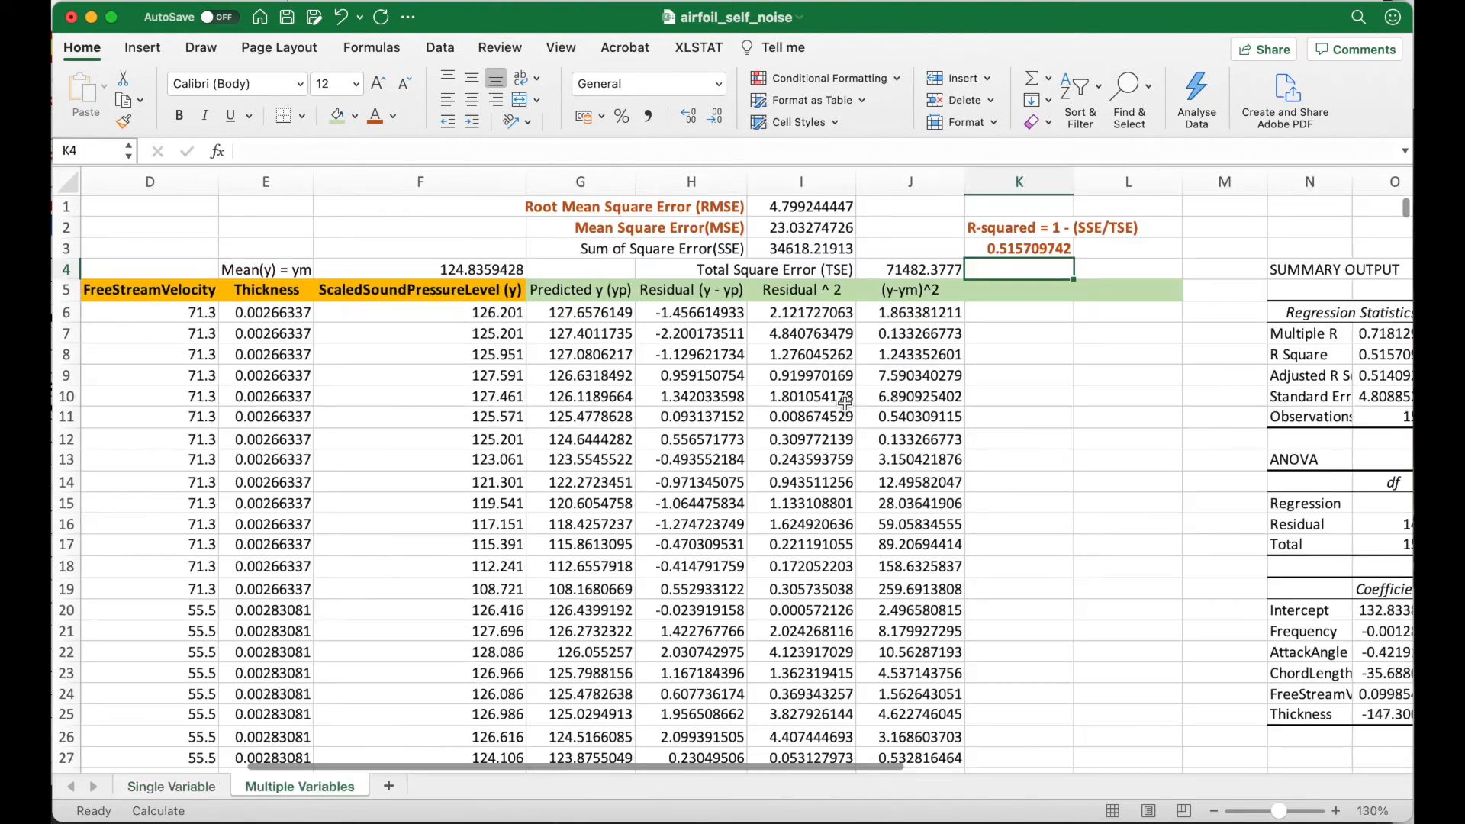
Check R Square in cell O8 of the regression output against the input variable columns and the R-squared in K3
scroll(1274, 359, "right", 2)
left_click(1301, 357)
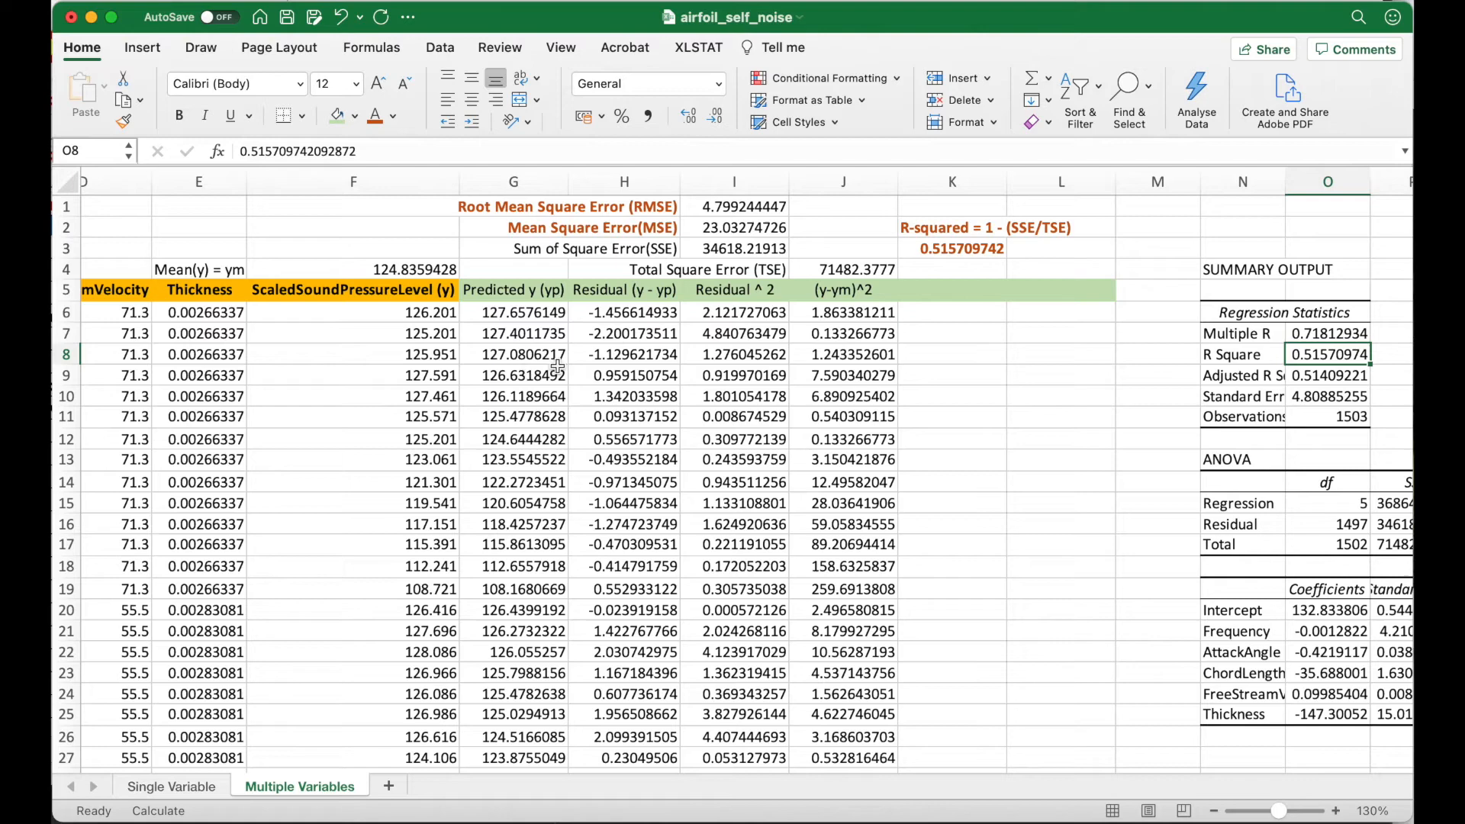
scroll(568, 364, "left", 5)
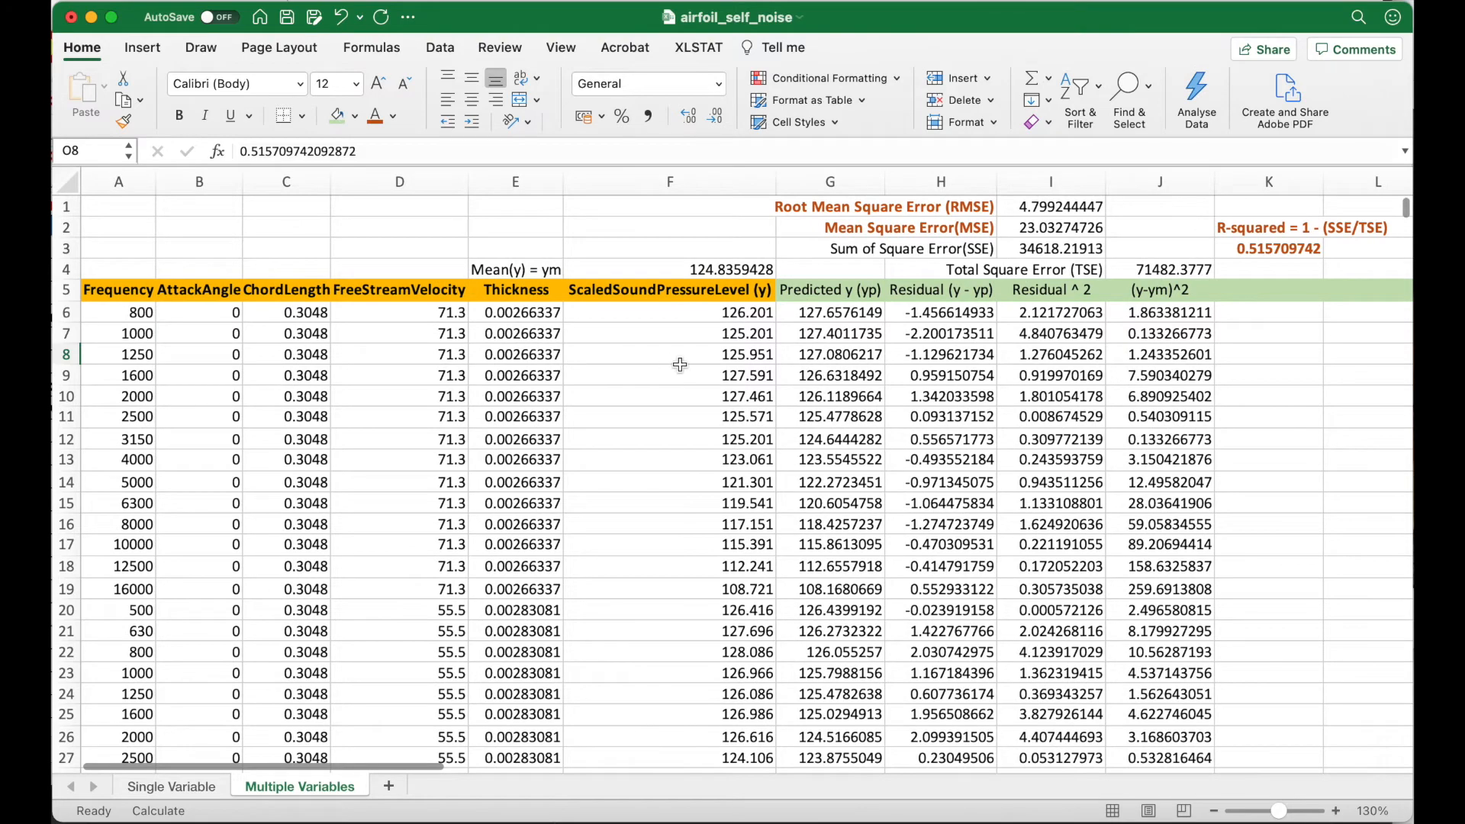
scroll(680, 365, "right", 2)
scroll(679, 365, "right", 8)
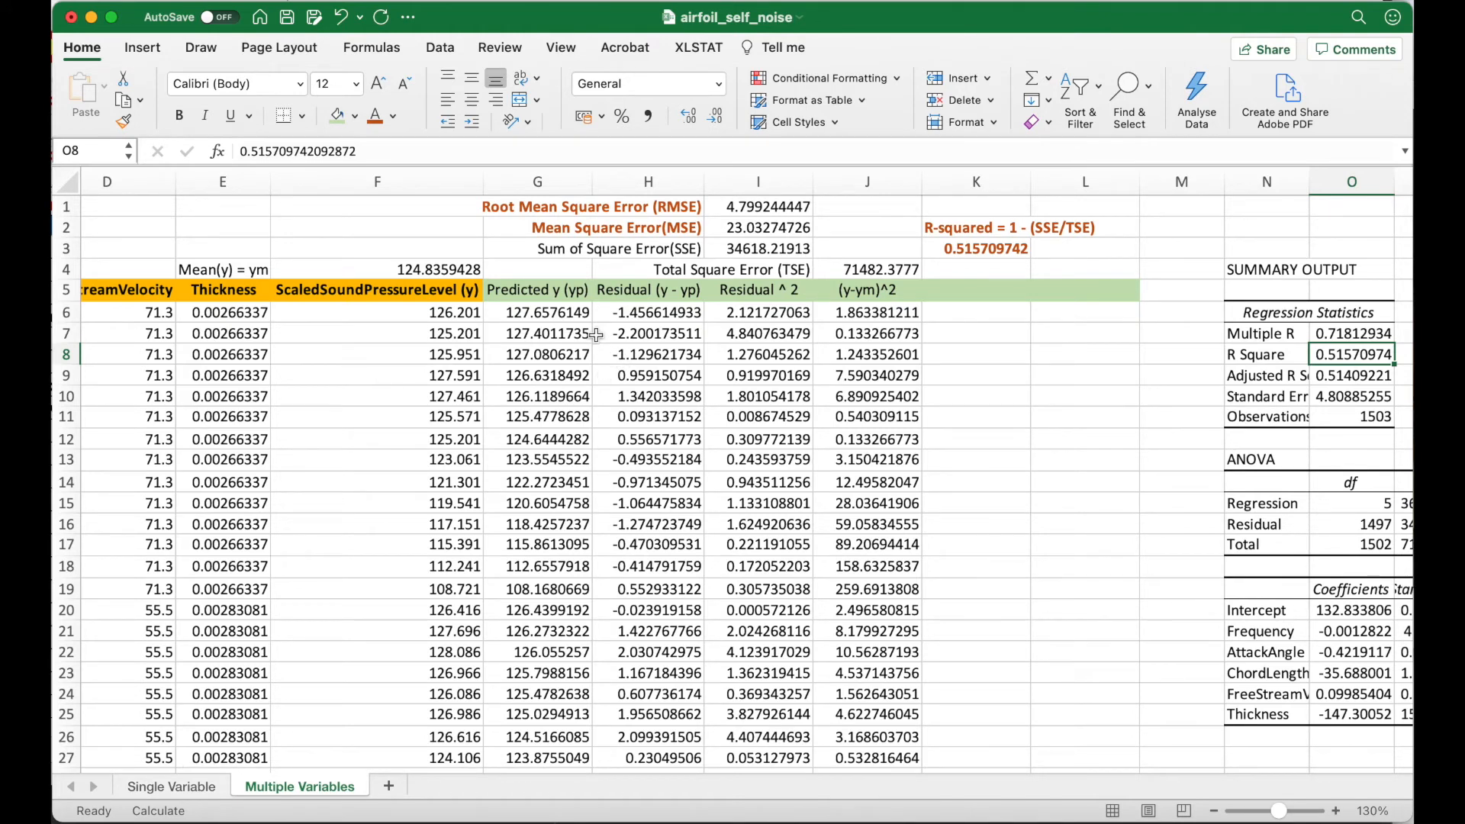
scroll(596, 333, "left", 1)
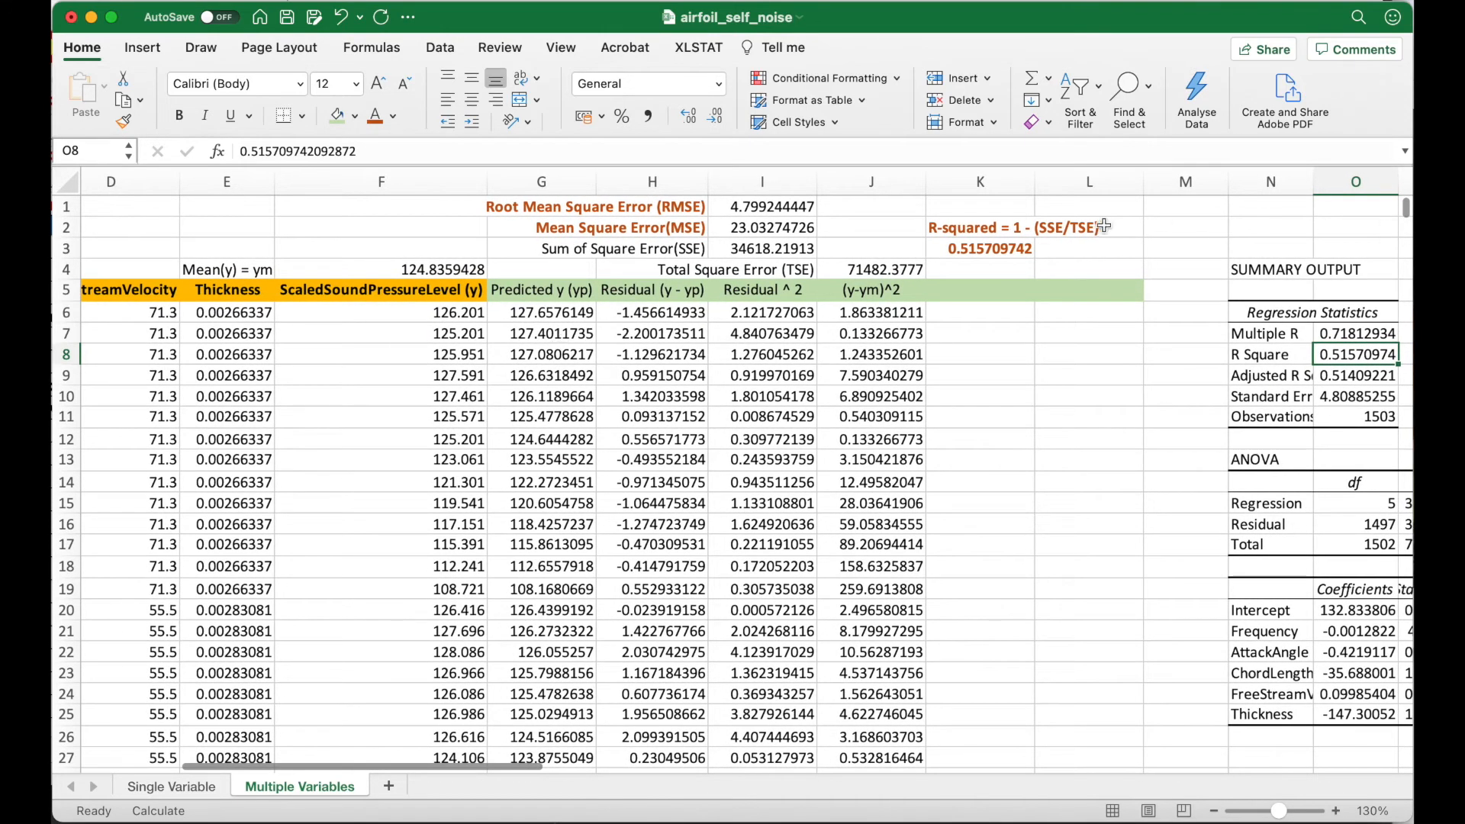
Insert three blank columns at L, between the R-squared calculation and the regression summary output
left_click_drag(1114, 184, 1270, 183)
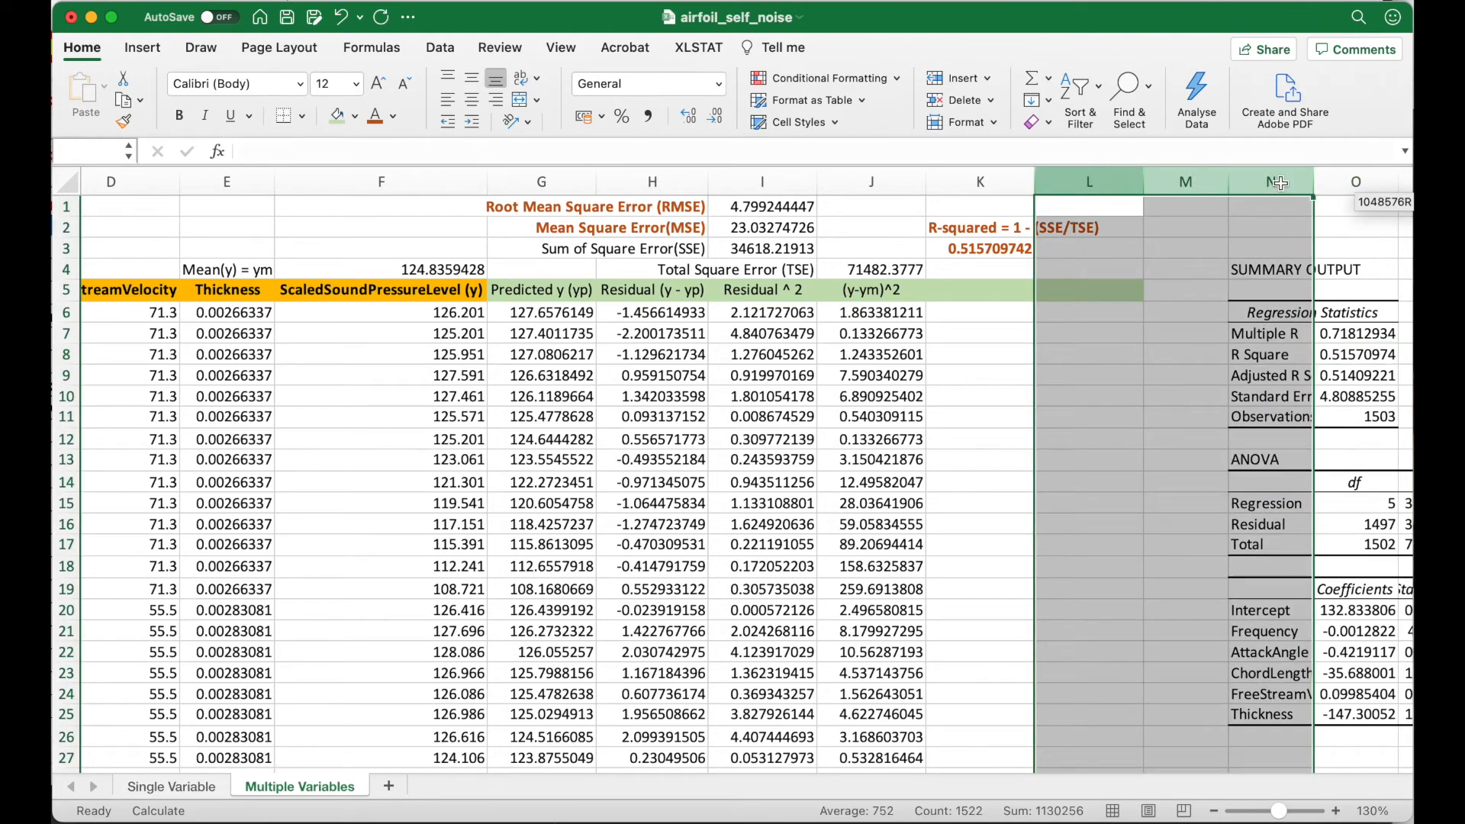
right_click(1126, 181)
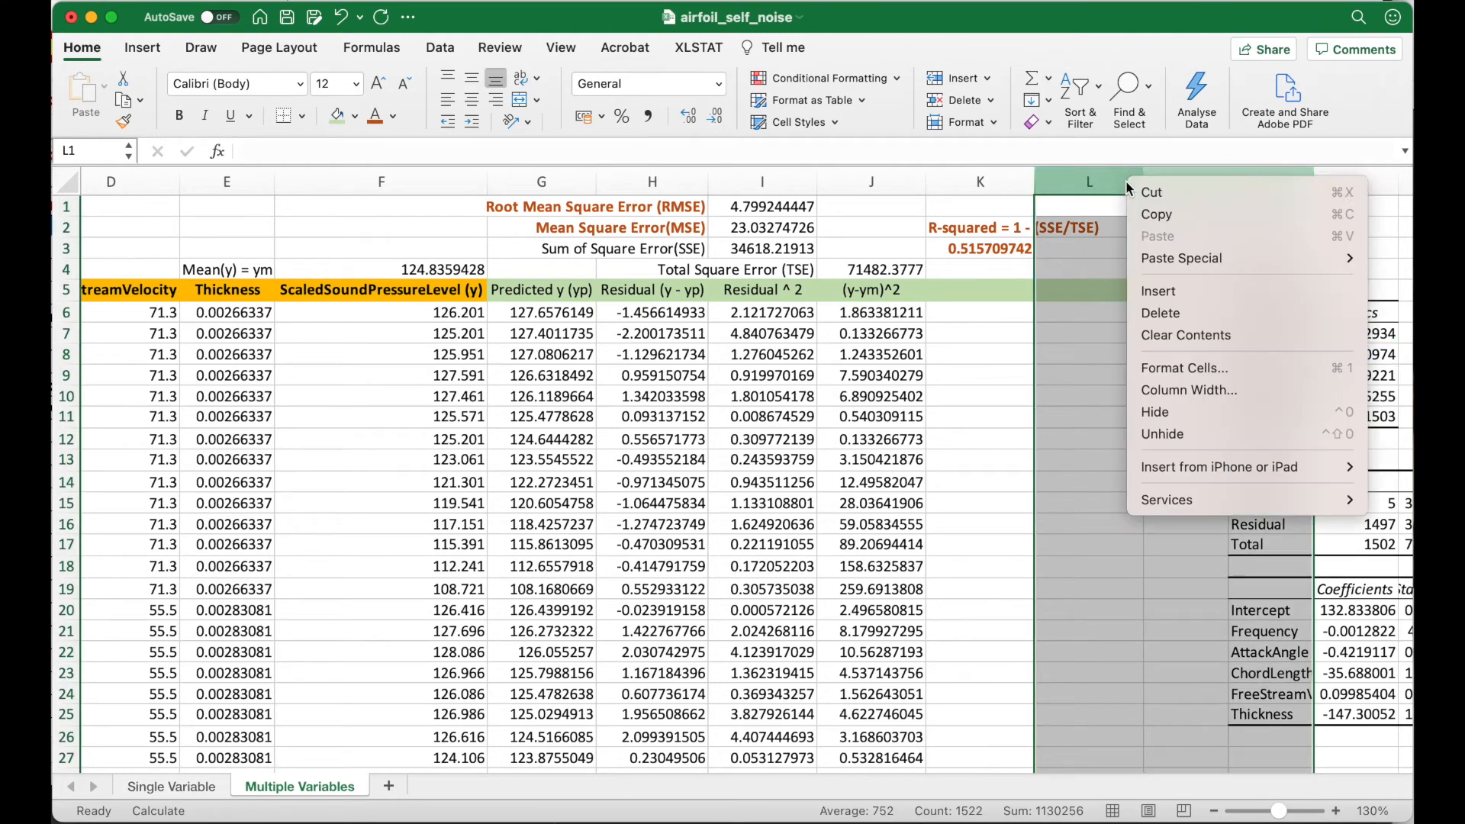
left_click(1166, 291)
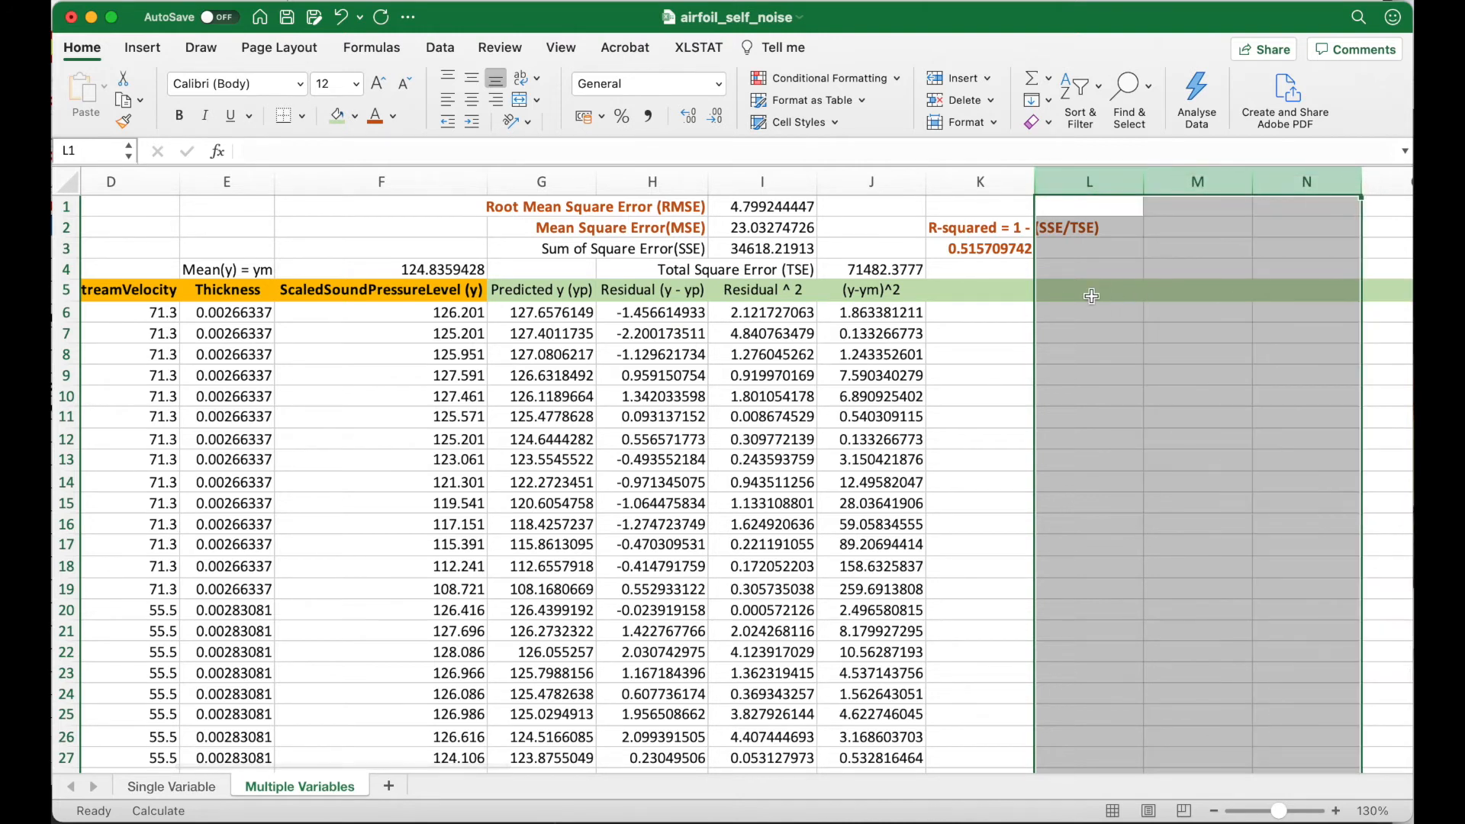
Enter the column header abs(y-yp) in cell L5
left_click(1091, 296)
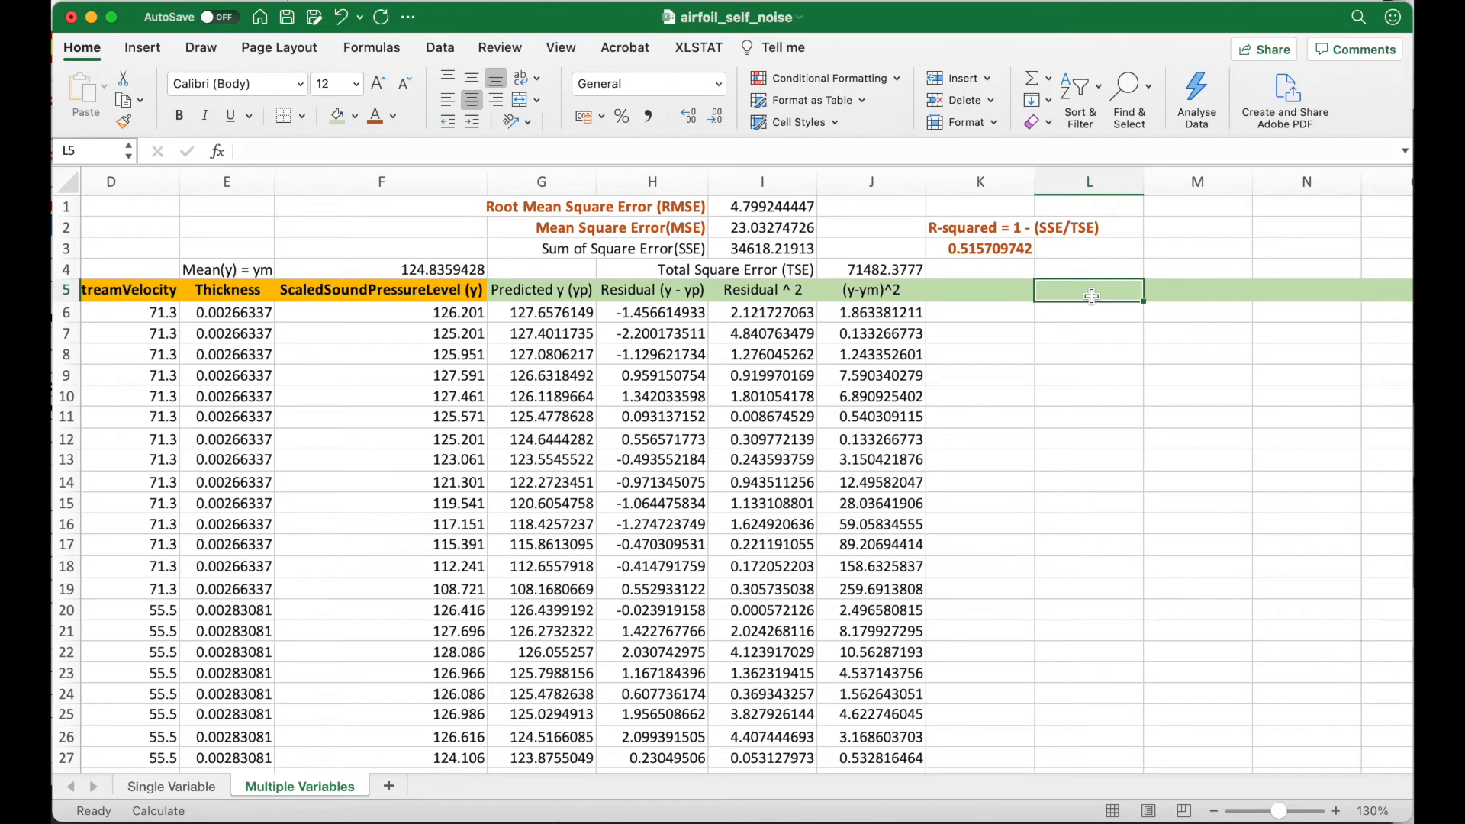
type("abs(")
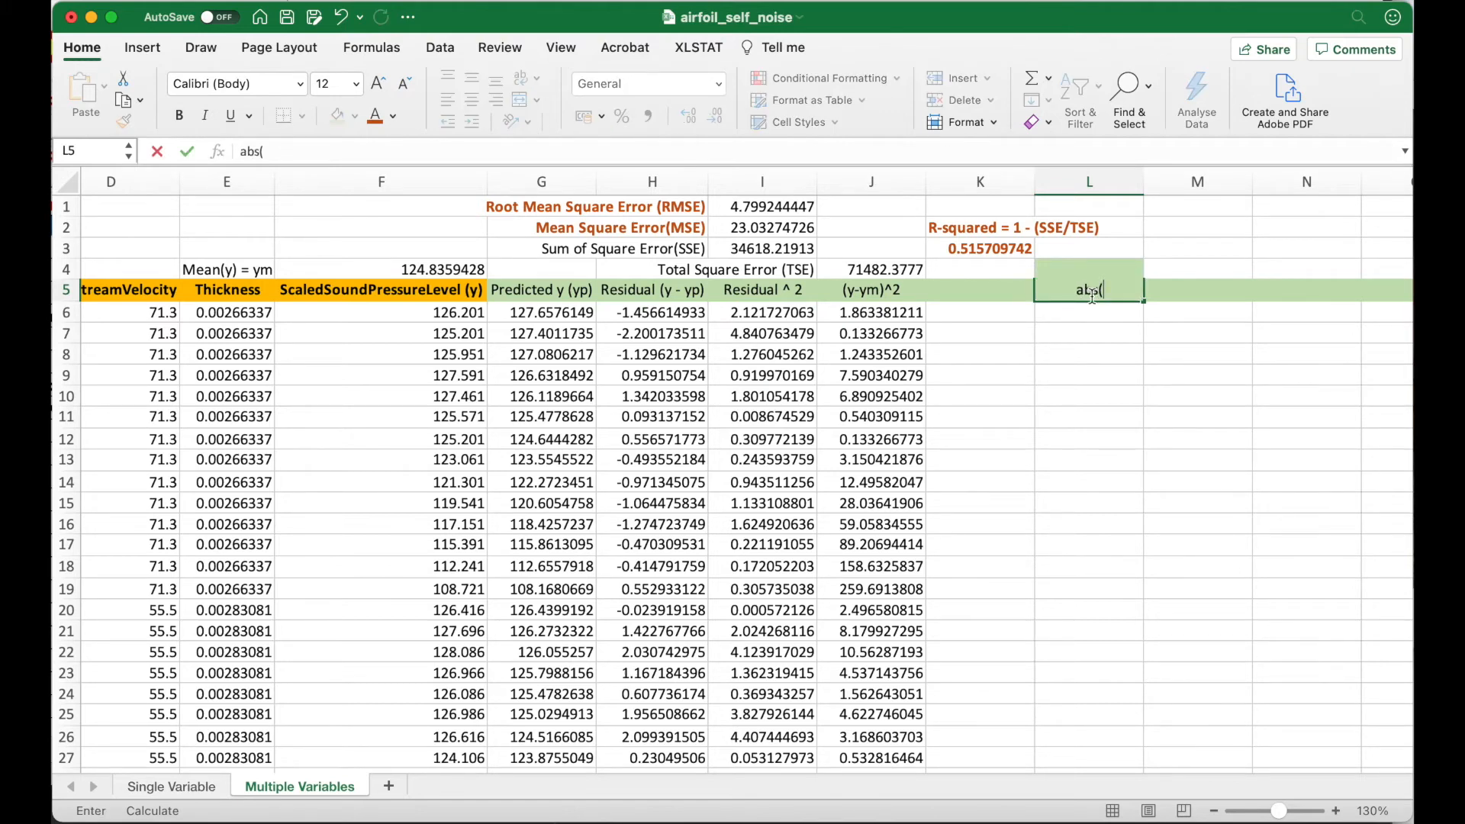
type("y-yp)")
key("Return")
Calculate the absolute residual in cell L6 with the formula =abs(F6-G6), using the actual and predicted y values
type("=")
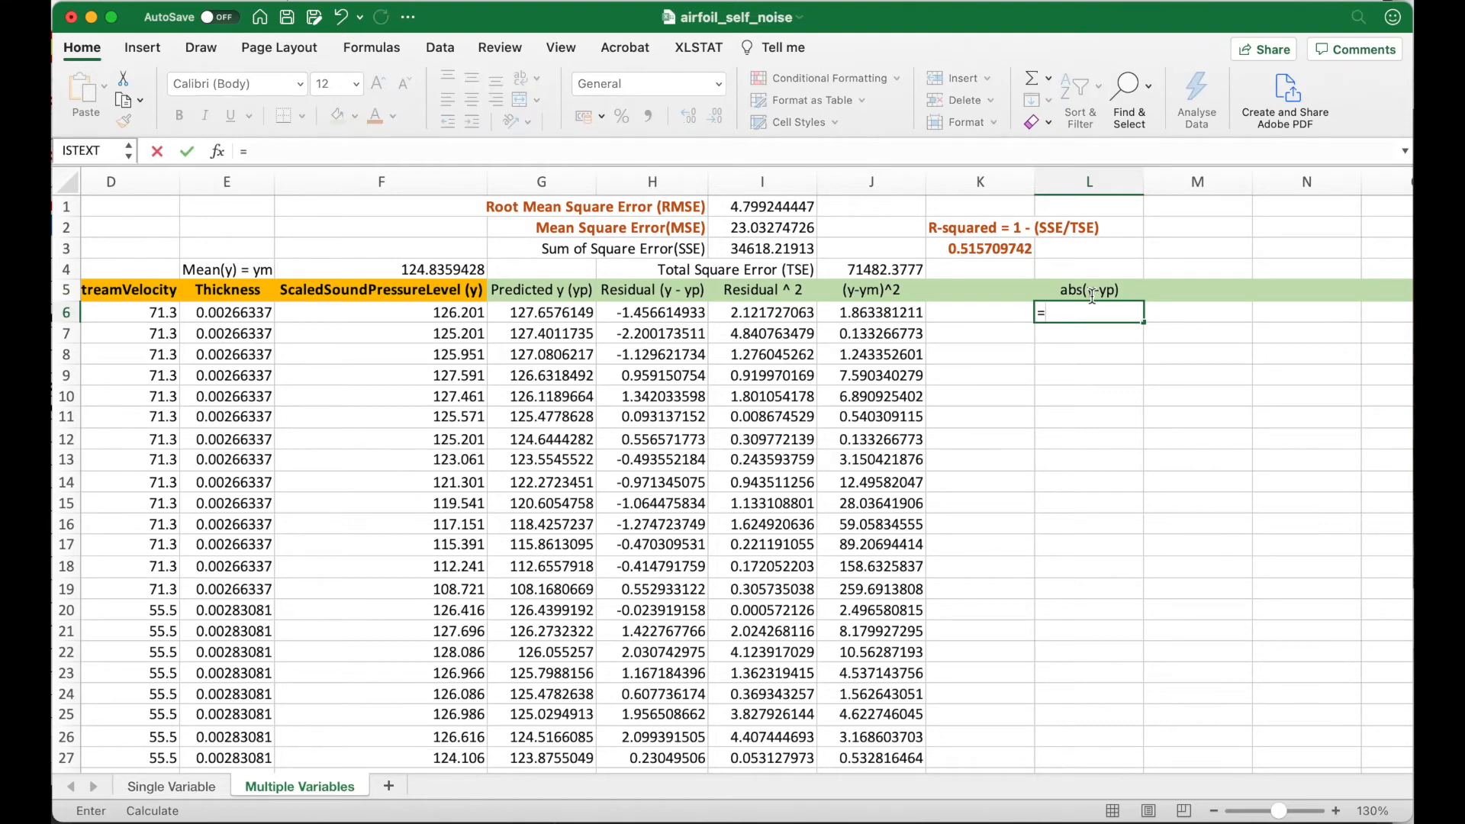
type("abs(")
key("Left")
key("Left")
key("Left")
key("Left")
key("Left")
key("Left")
key("Left")
key("Left")
key("Right")
key("Right")
type("-")
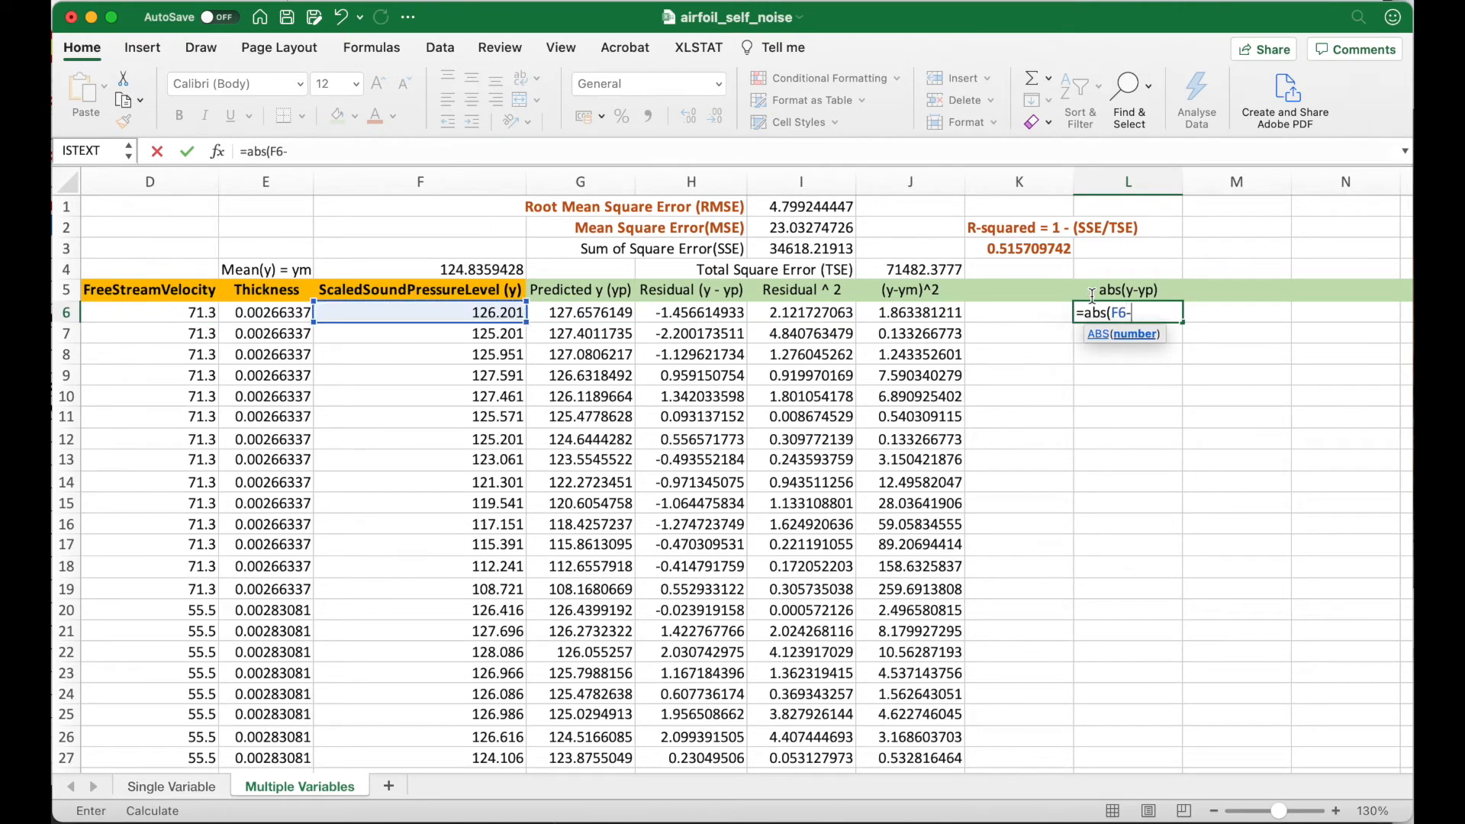
key("Left")
key("Left")
key("Left")
key("Left")
key("Left")
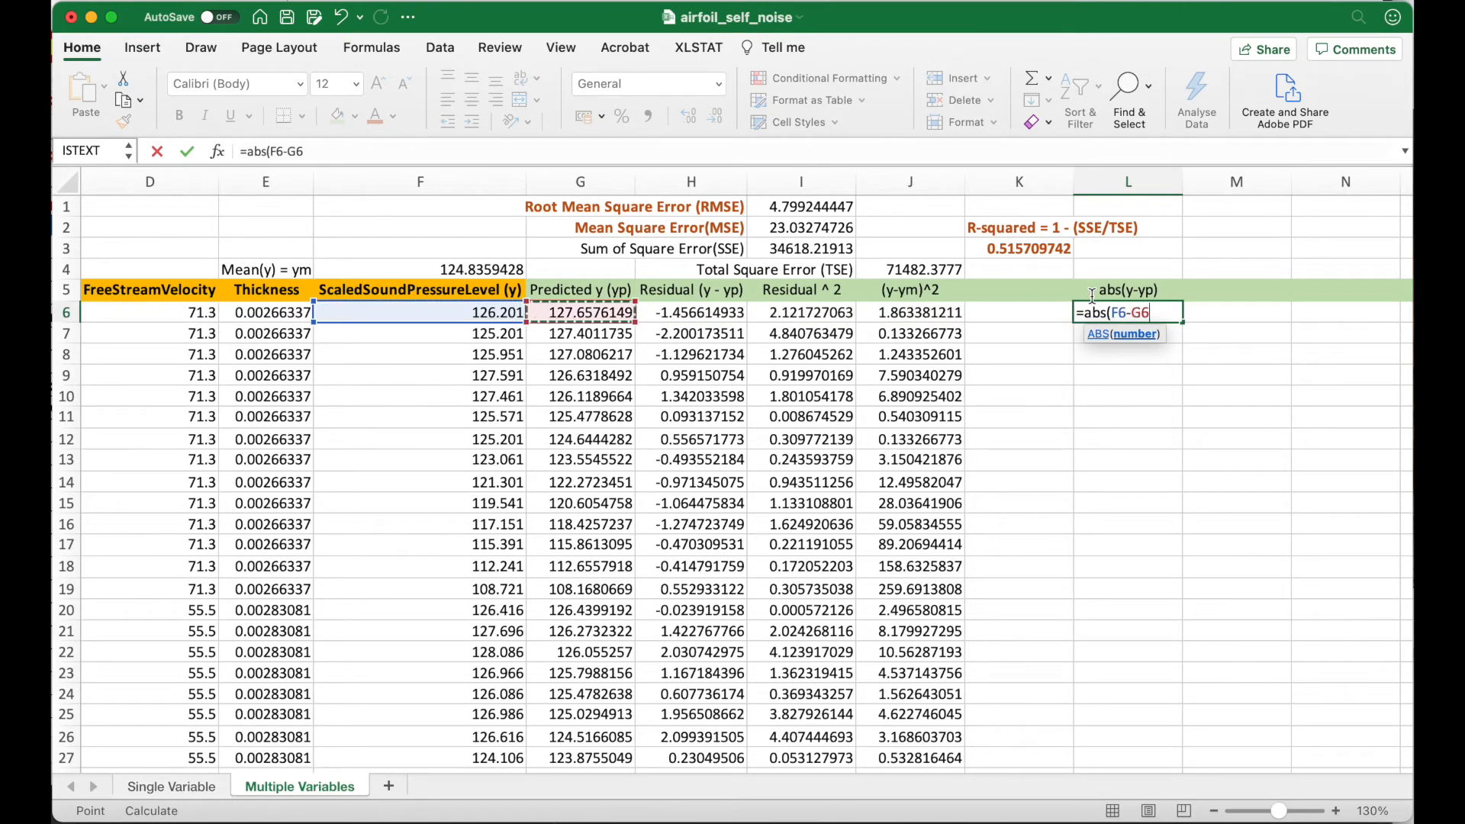
type(")")
key("Return")
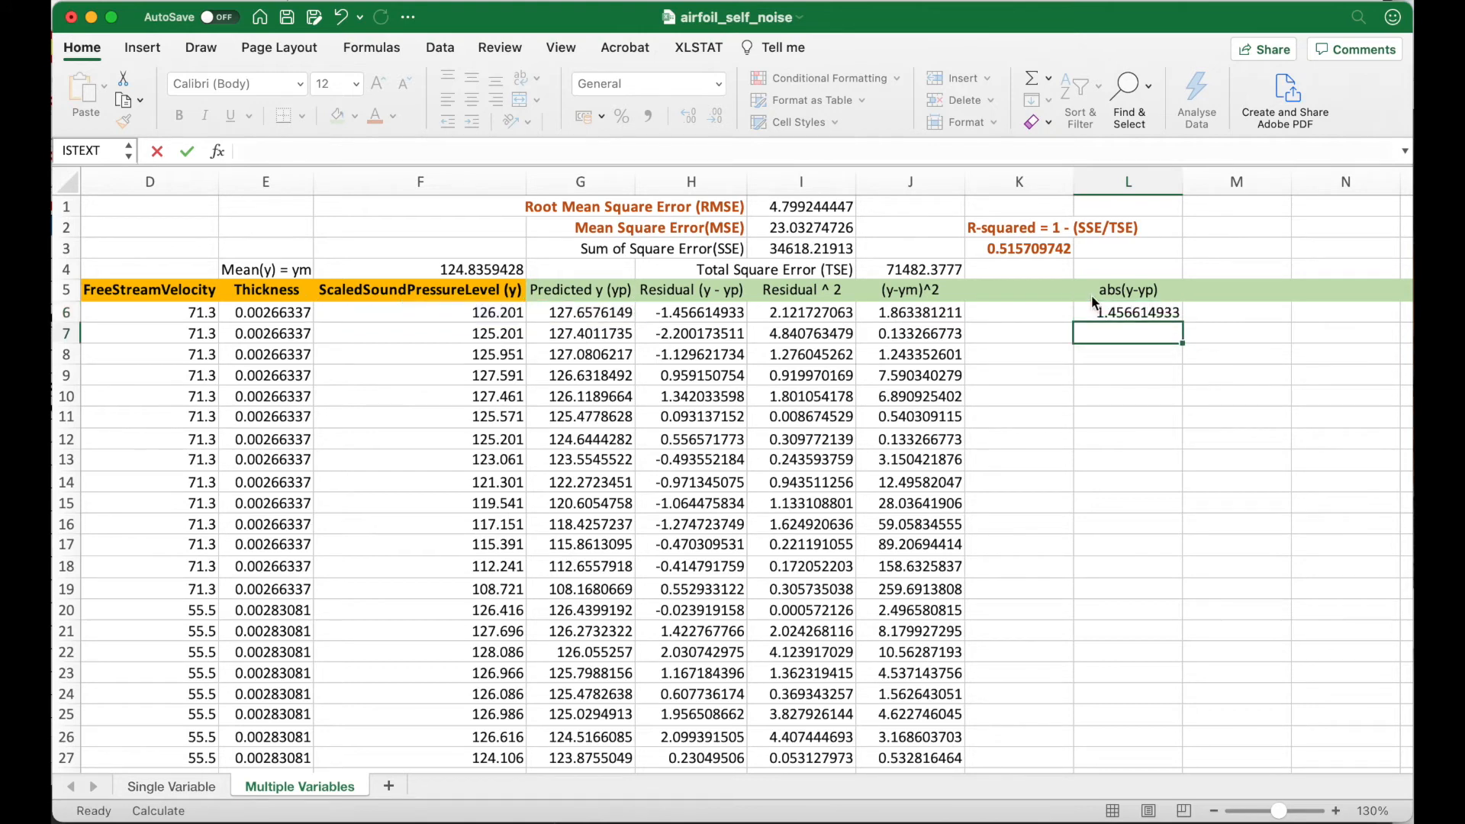
Copy the absolute residual formula from L6 down to L7:L1508, save the workbook, and return to the header in L5
left_click(1130, 311)
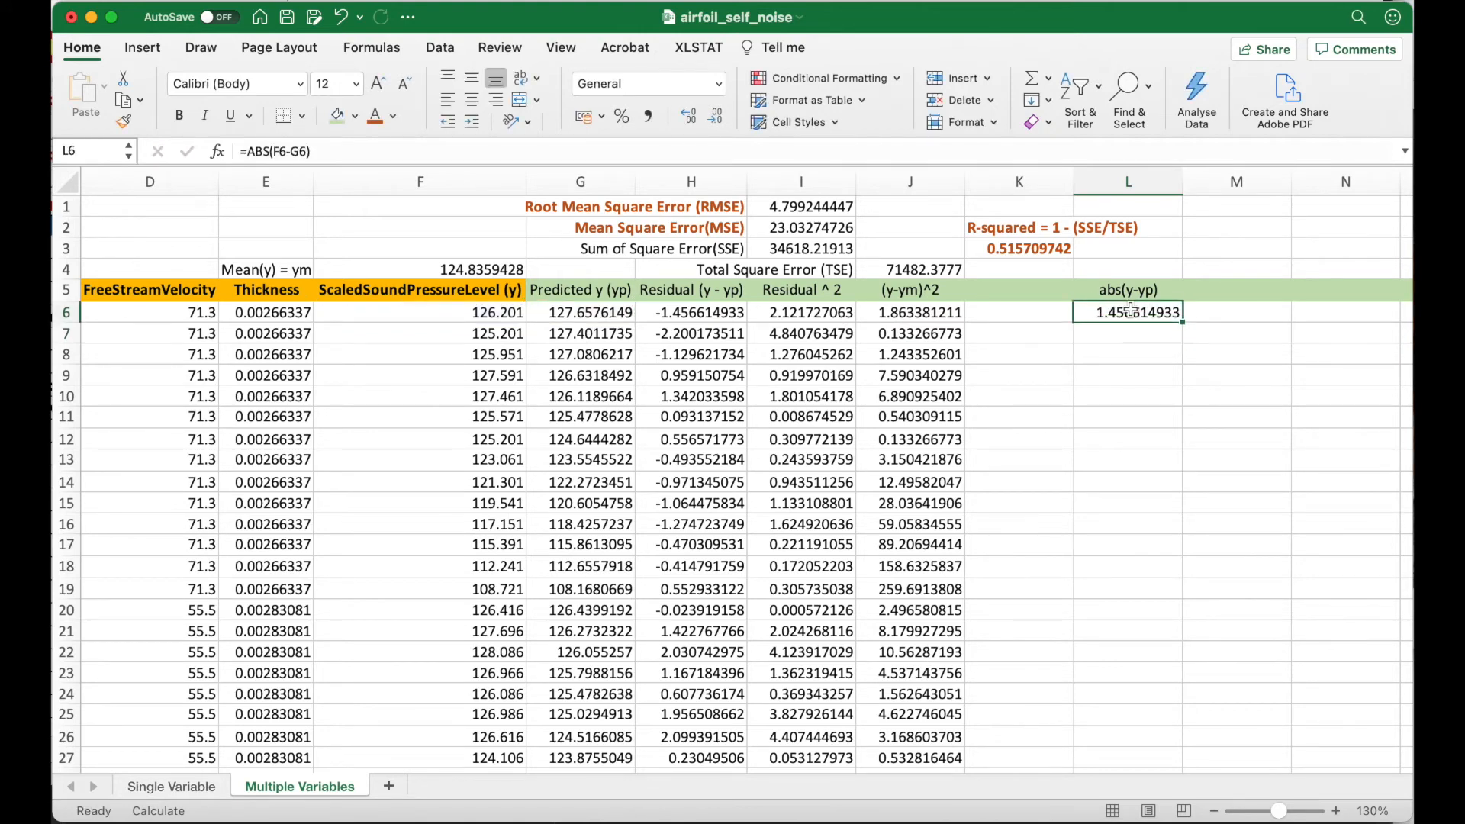
key("super+c")
key("Left")
key("Left")
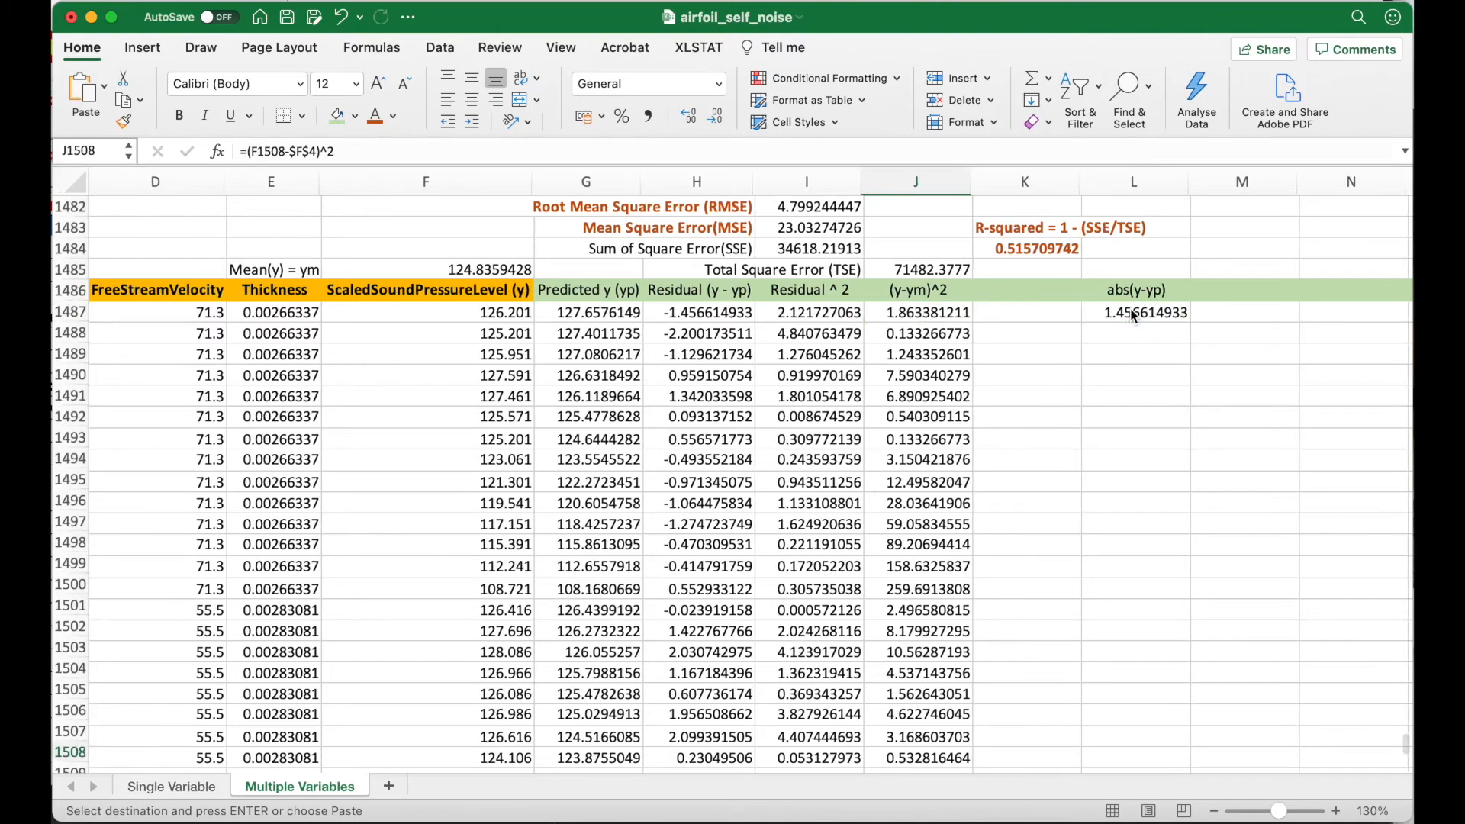
key("super+Down")
key("Right")
key("Right")
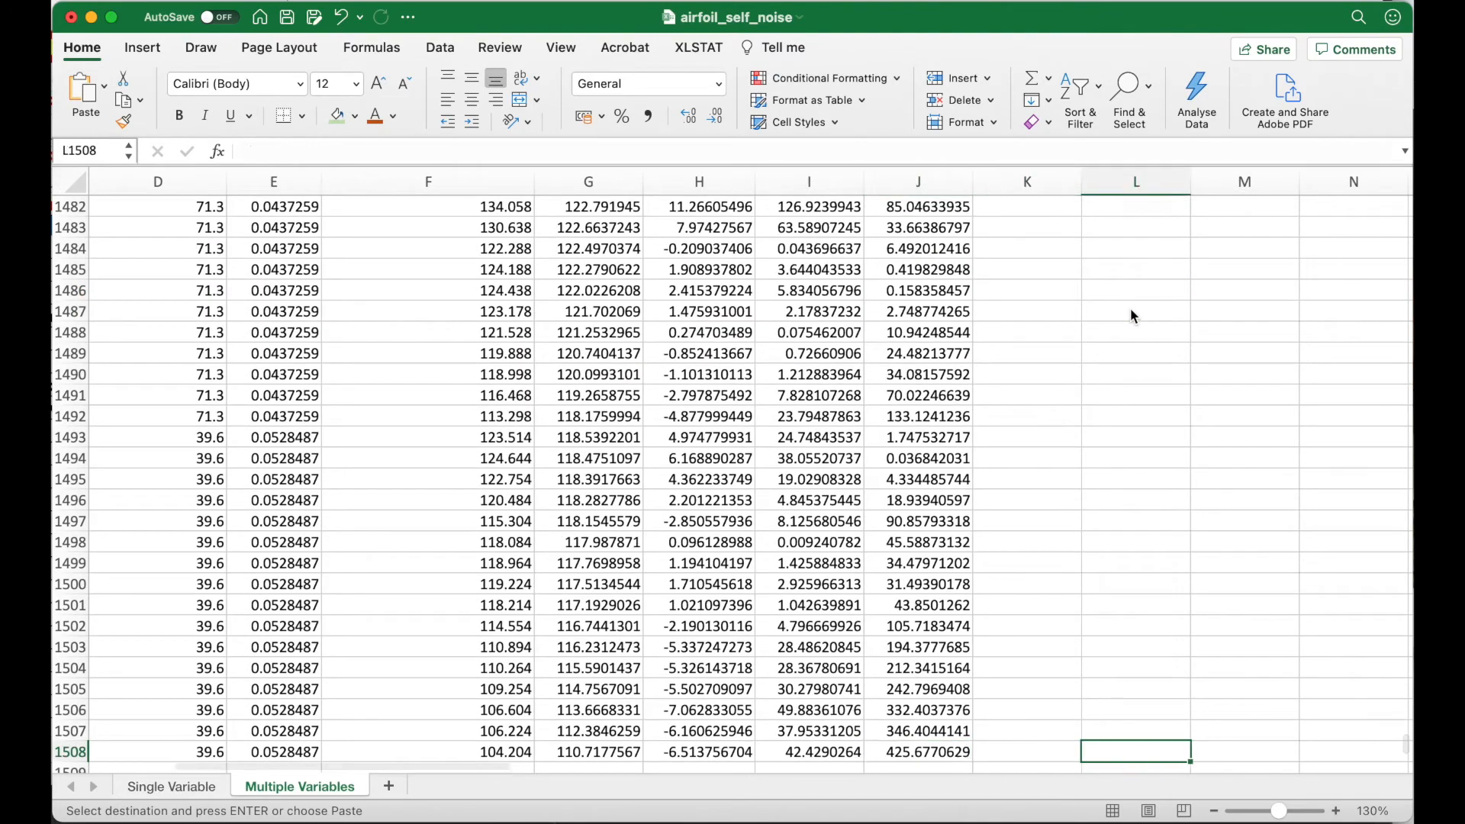
key("shift+super+Up")
key("shift+Down")
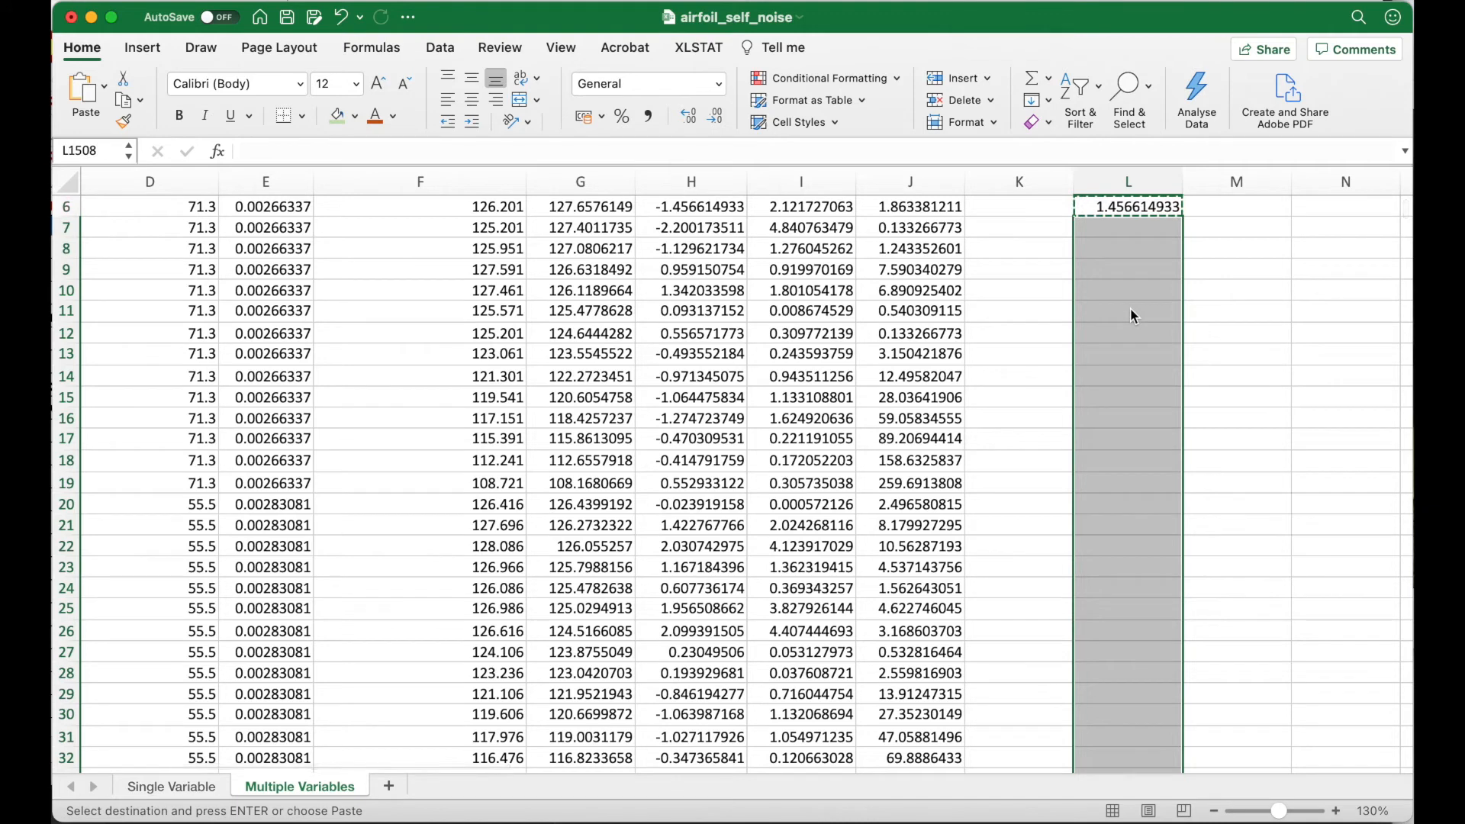
key("Return")
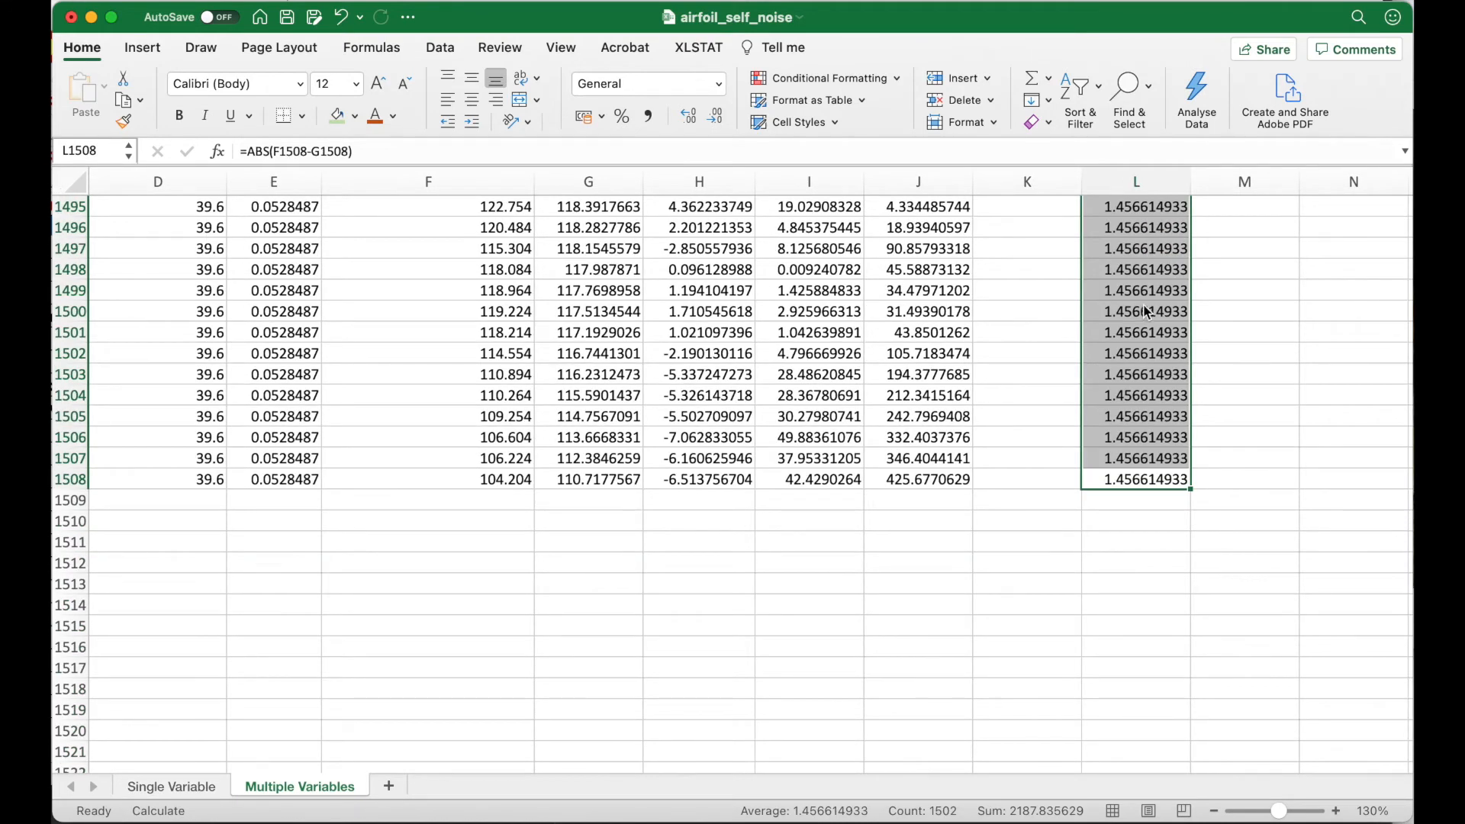
key("super+s")
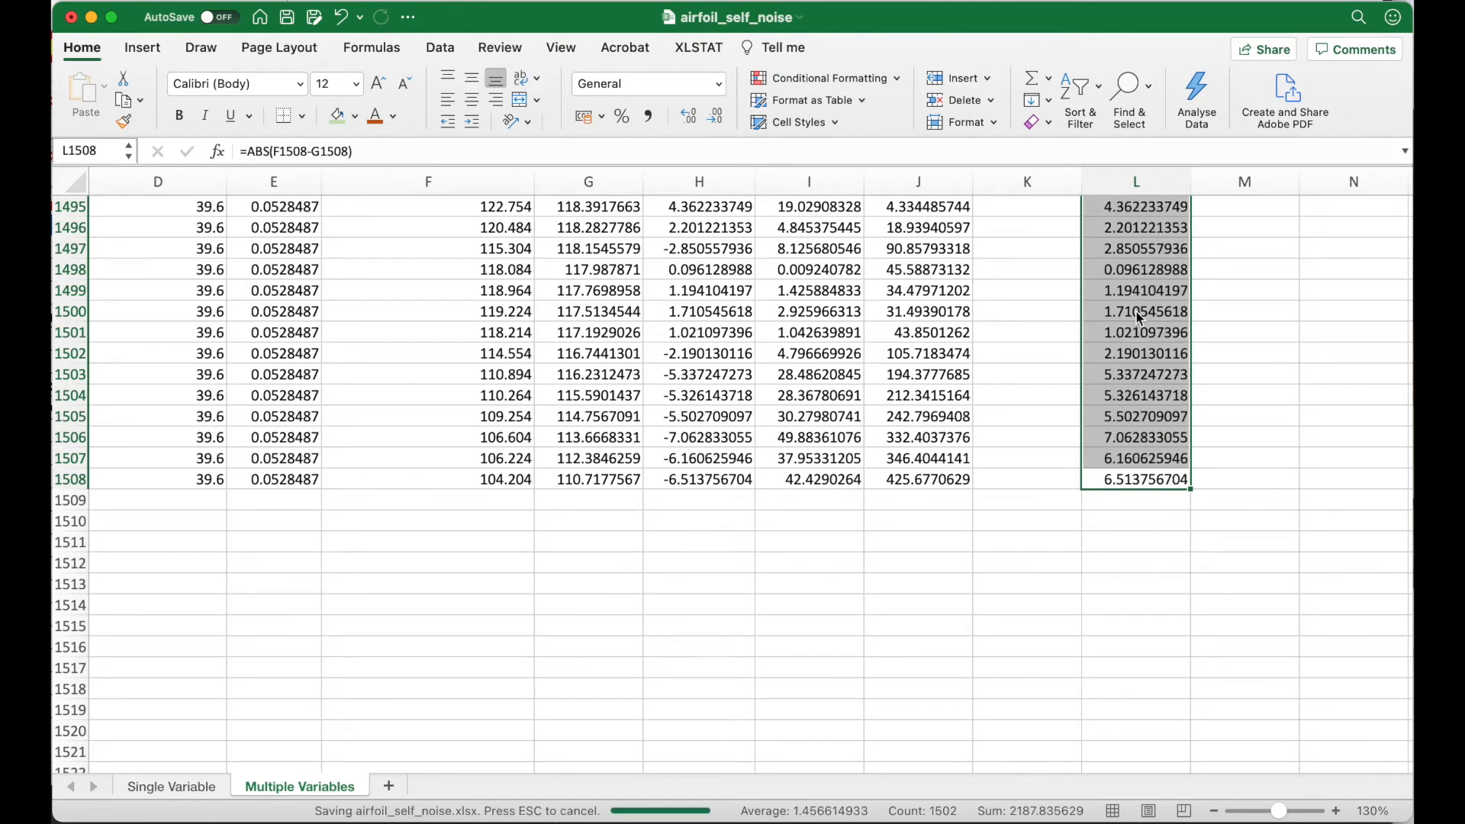
left_click(1143, 313)
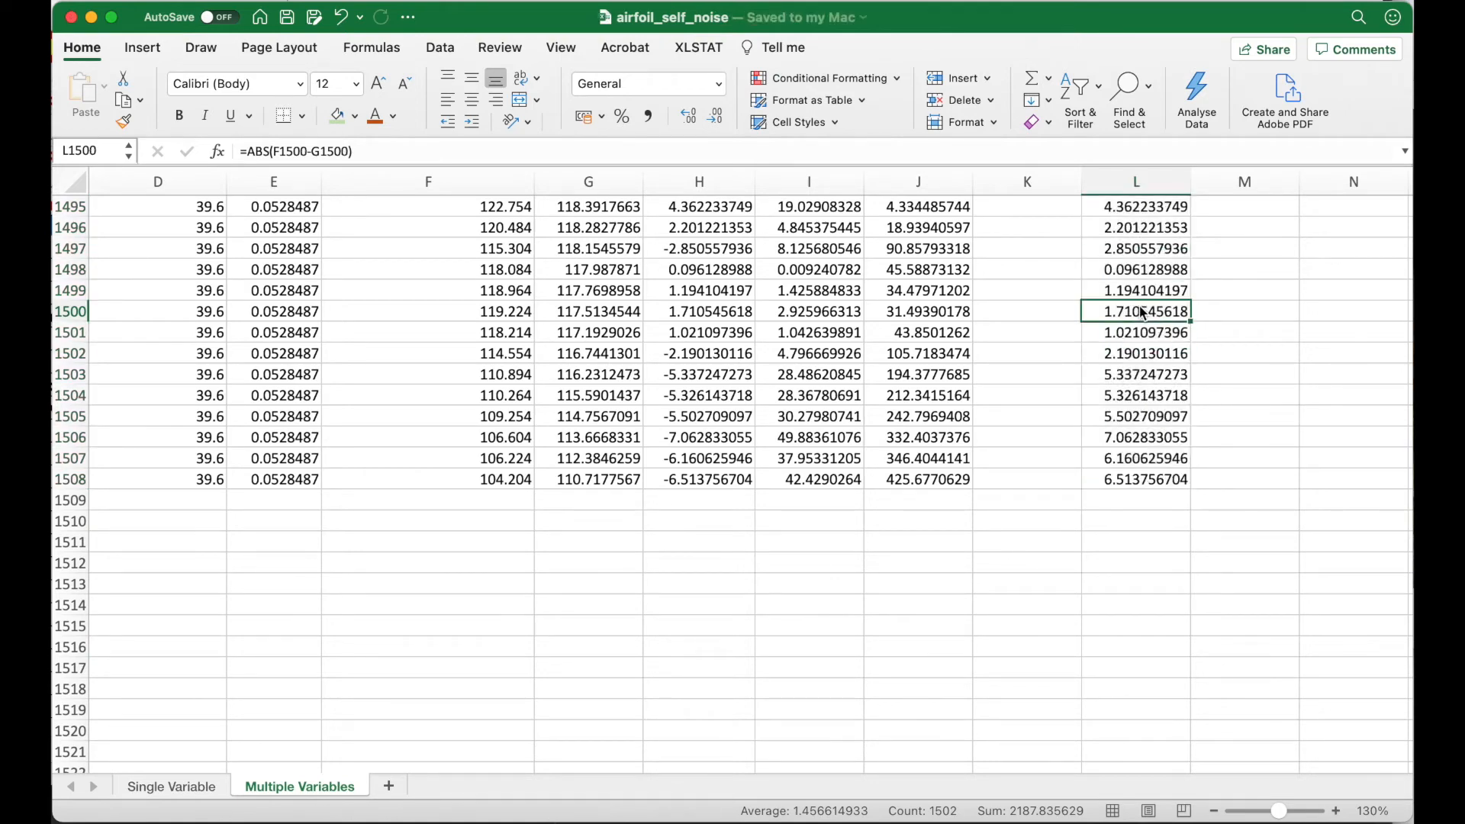
key("super+Up")
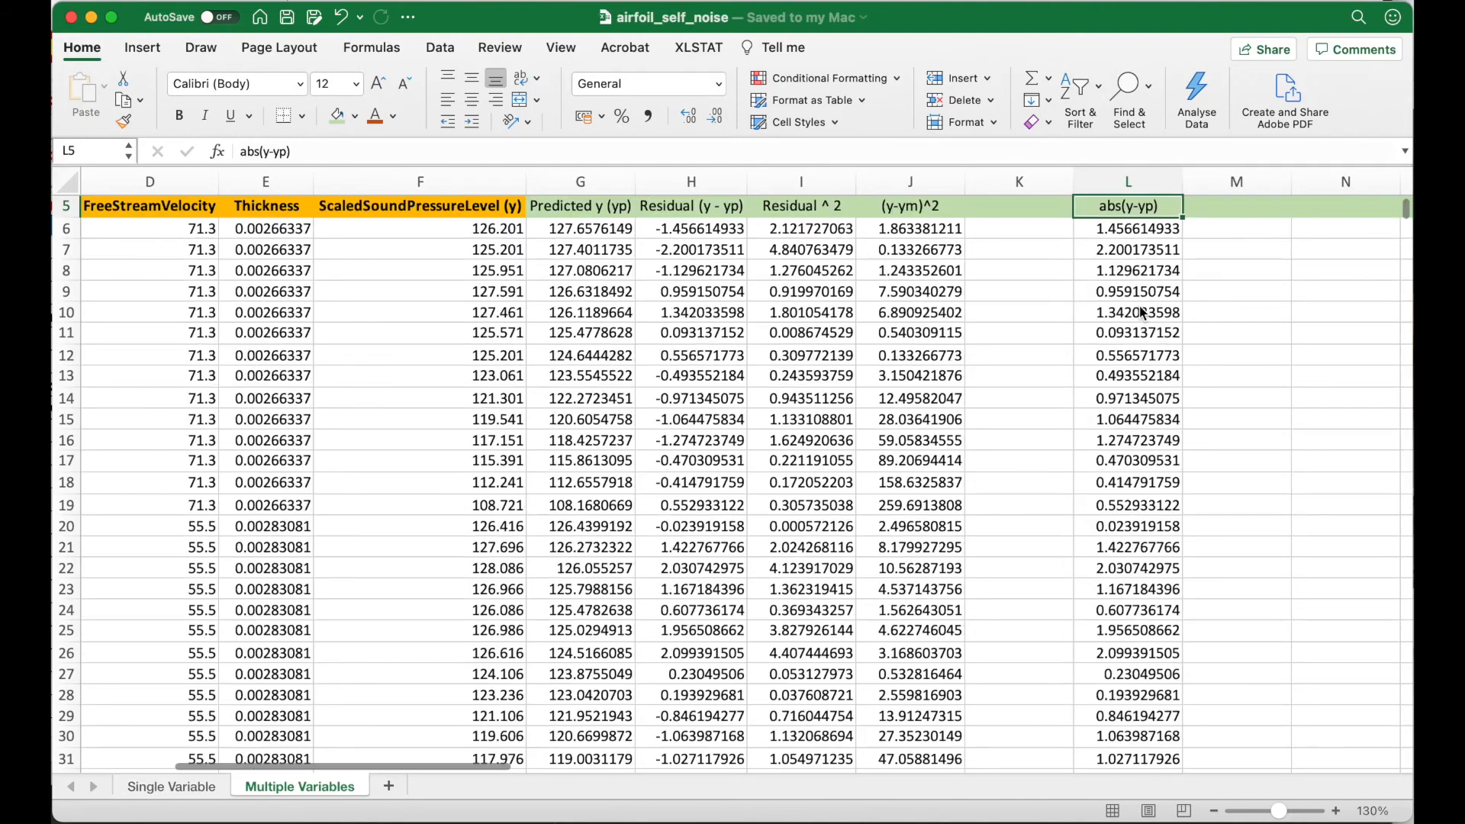
Enter =abs(y-yp)/y in cell M5 as the header for the relative error column
key("Up")
key("Up")
key("Down")
key("Down")
key("Down")
key("Down")
key("Up")
key("Right")
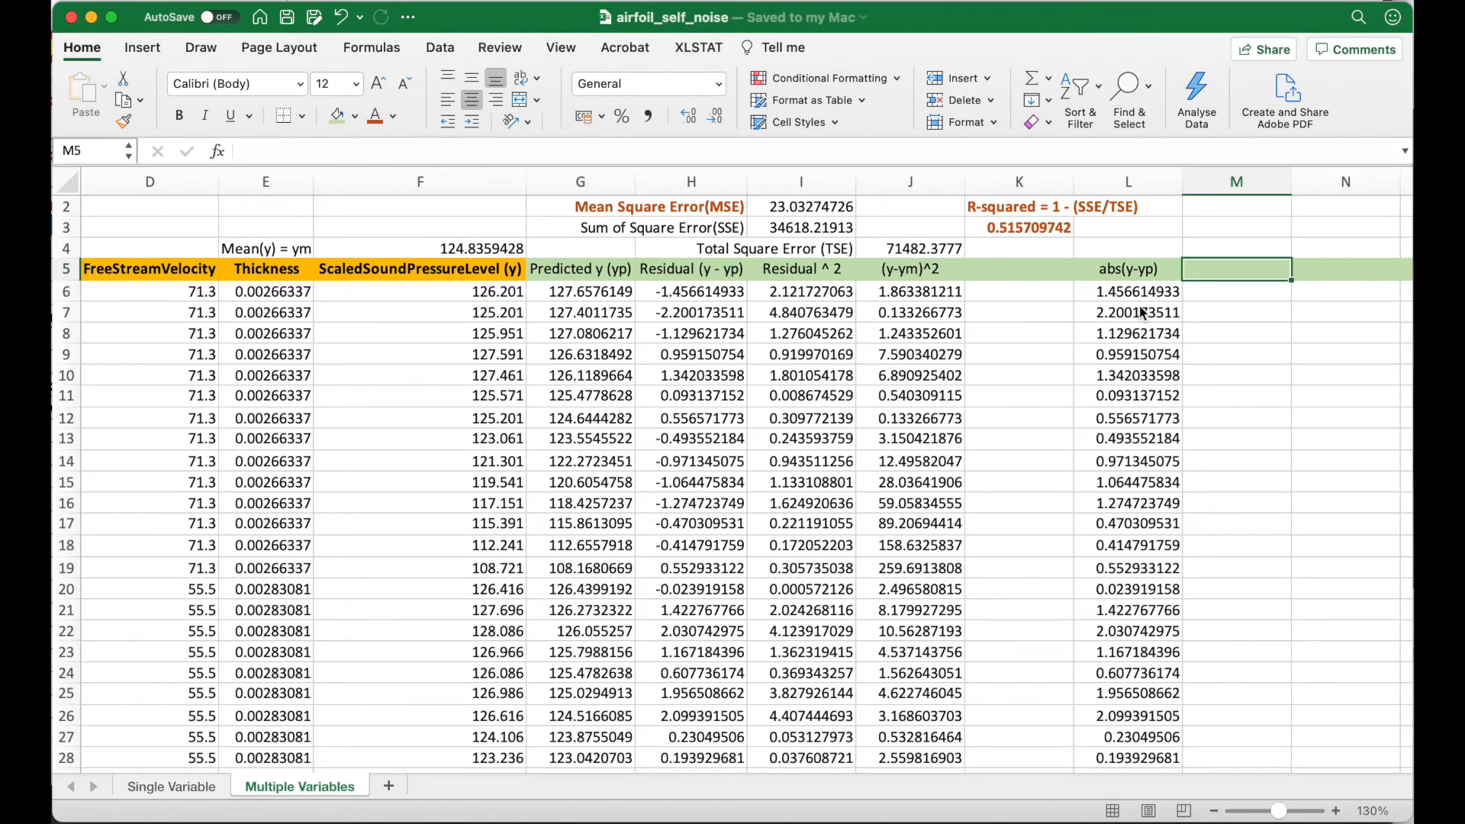
type("=ab")
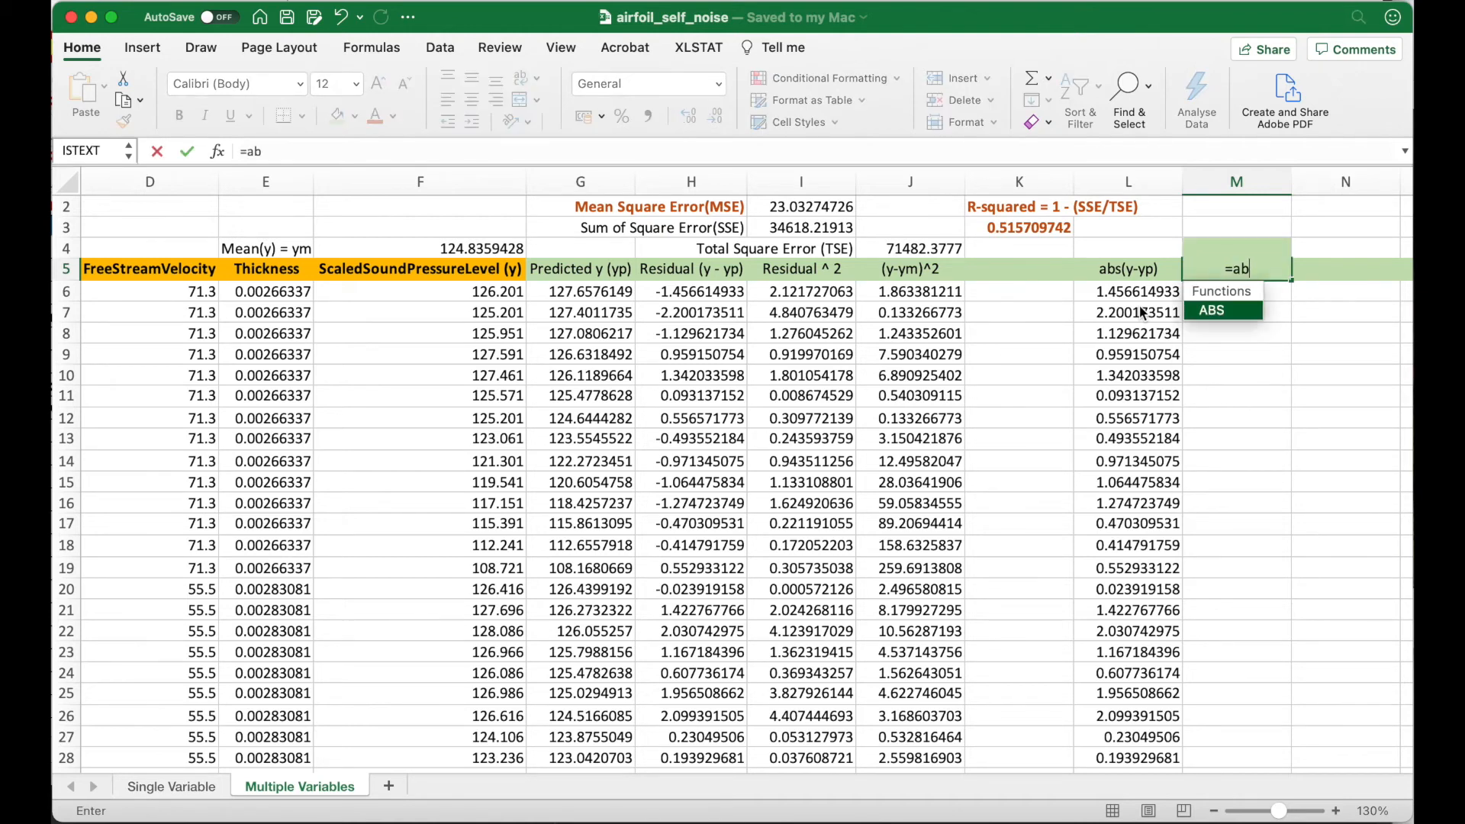
type("s(y-y")
type("p)/")
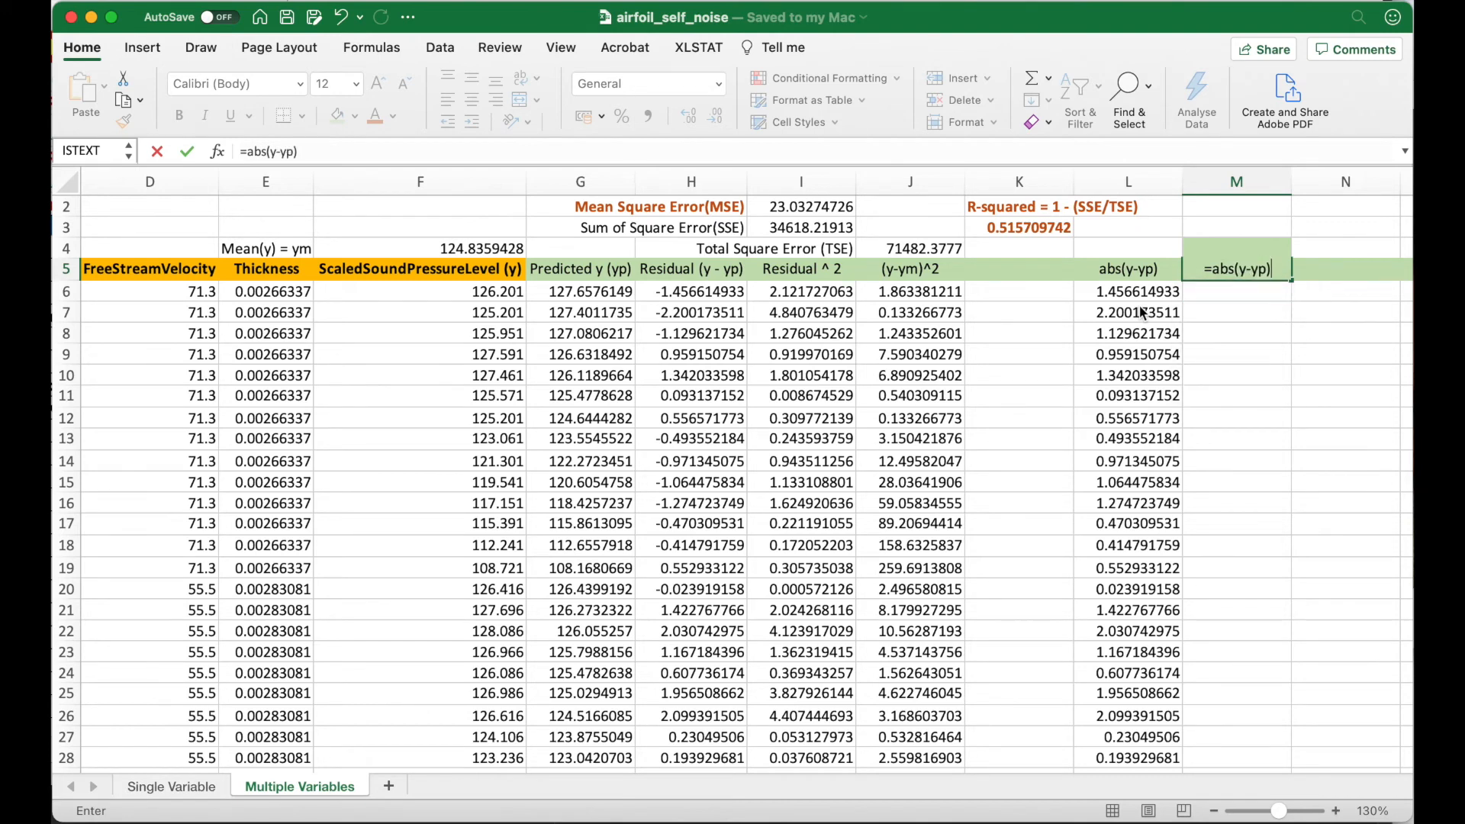
type("y")
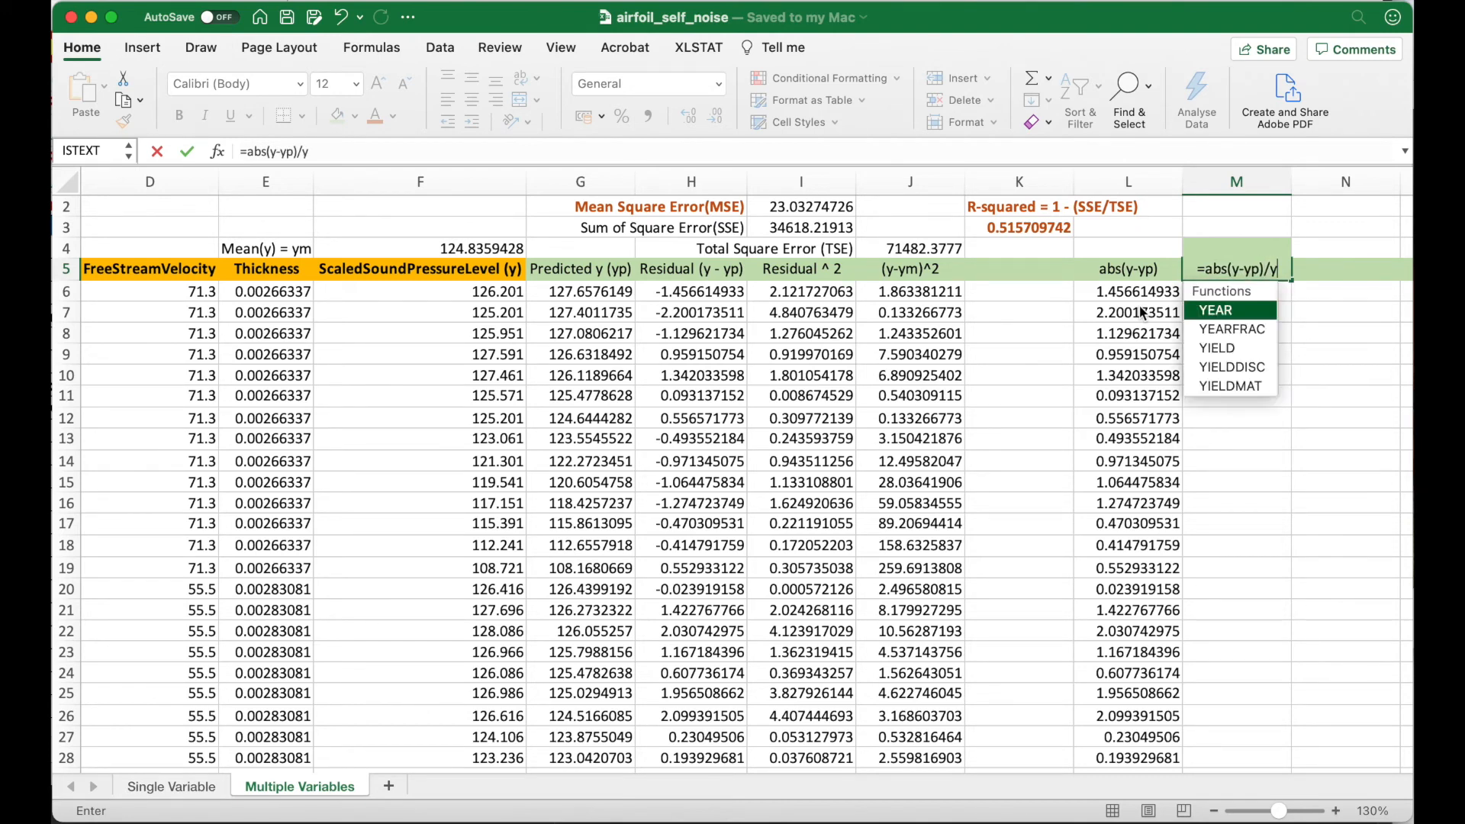
key("Return")
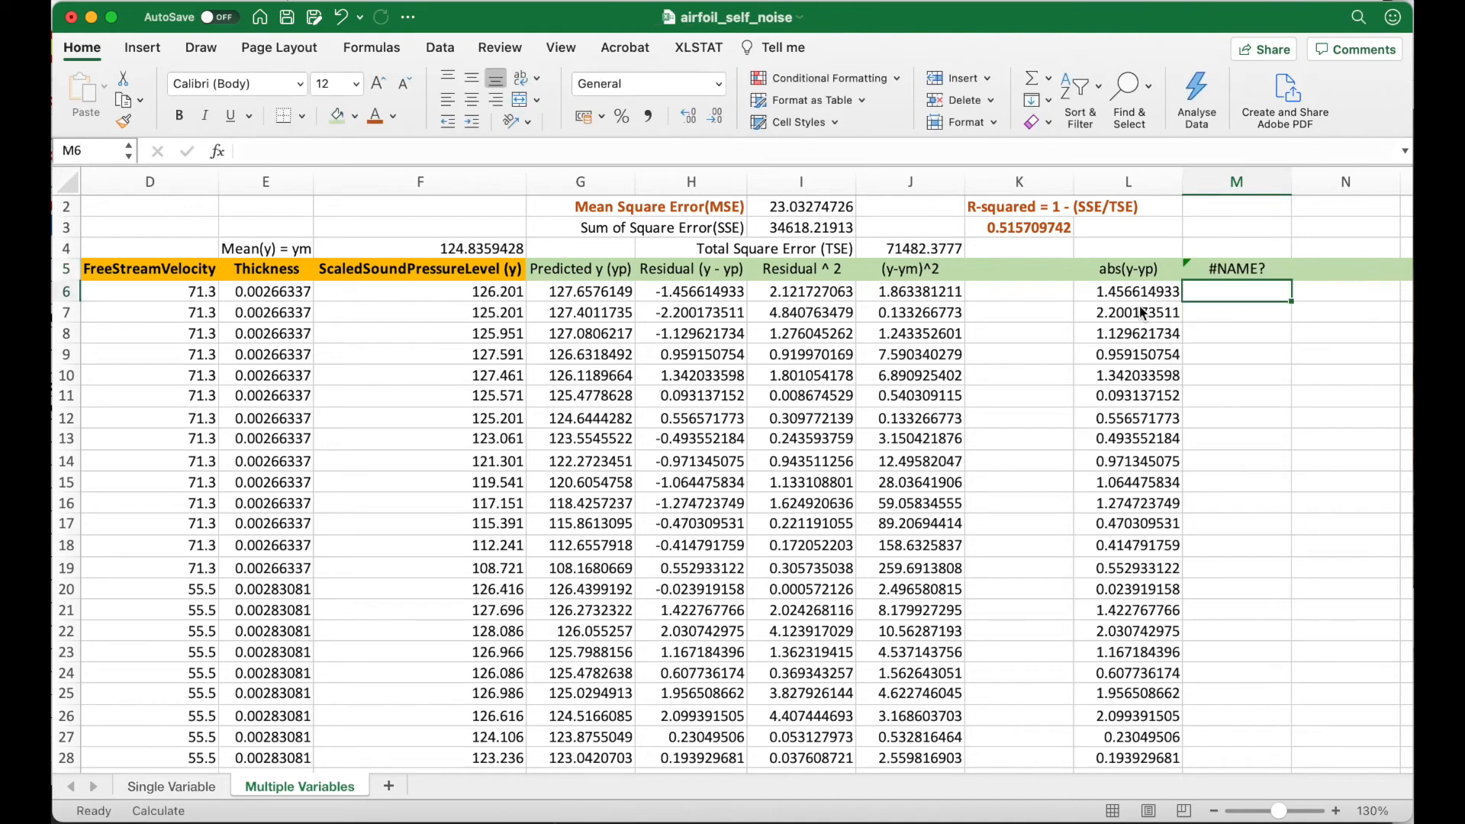
Turn the M5 entry into the text header ABS(y-yp)/y by replacing its equals sign with an apostrophe
left_click(1227, 271)
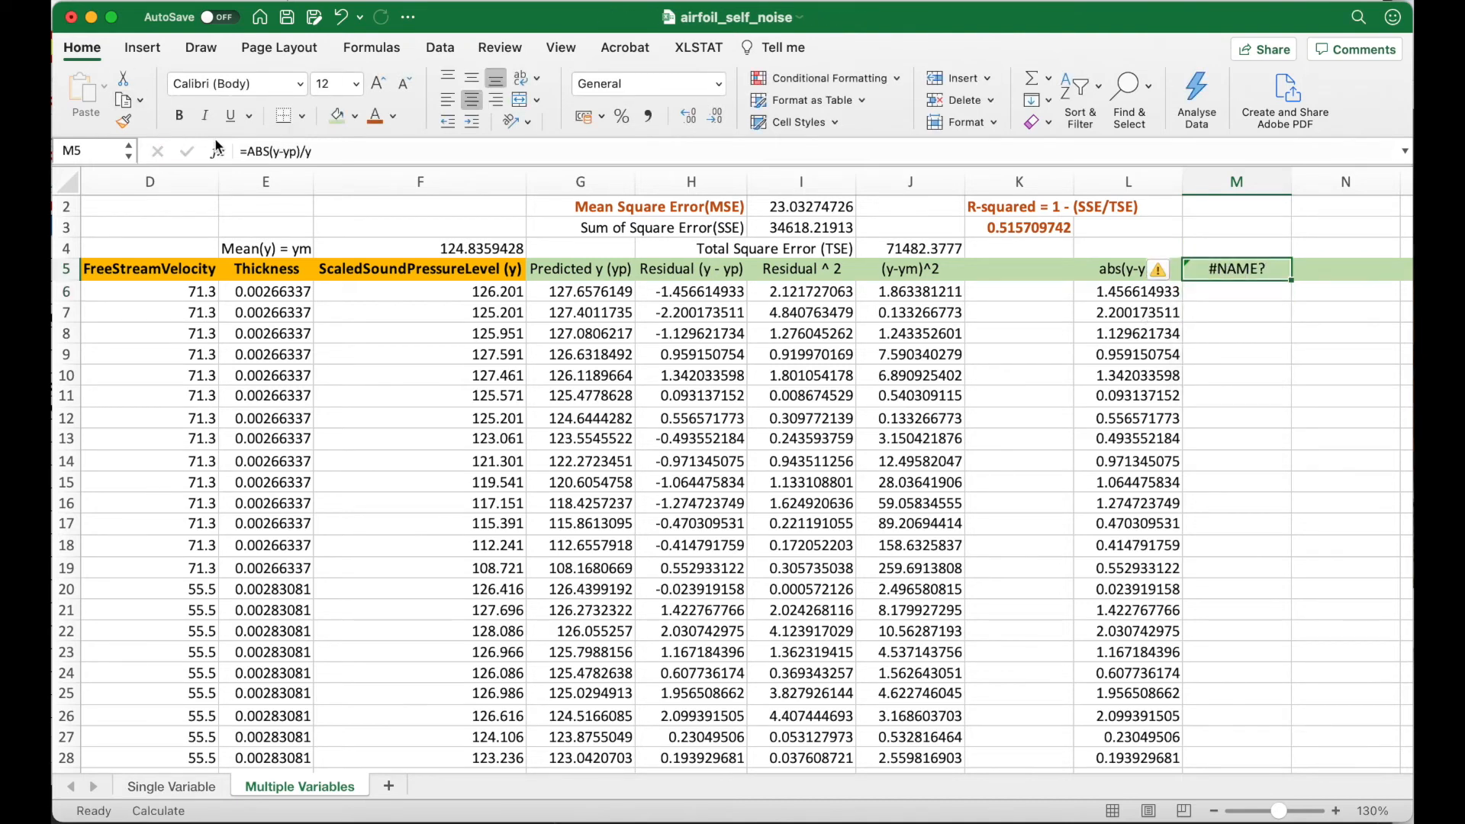
left_click(244, 151)
key("Delete")
type("'")
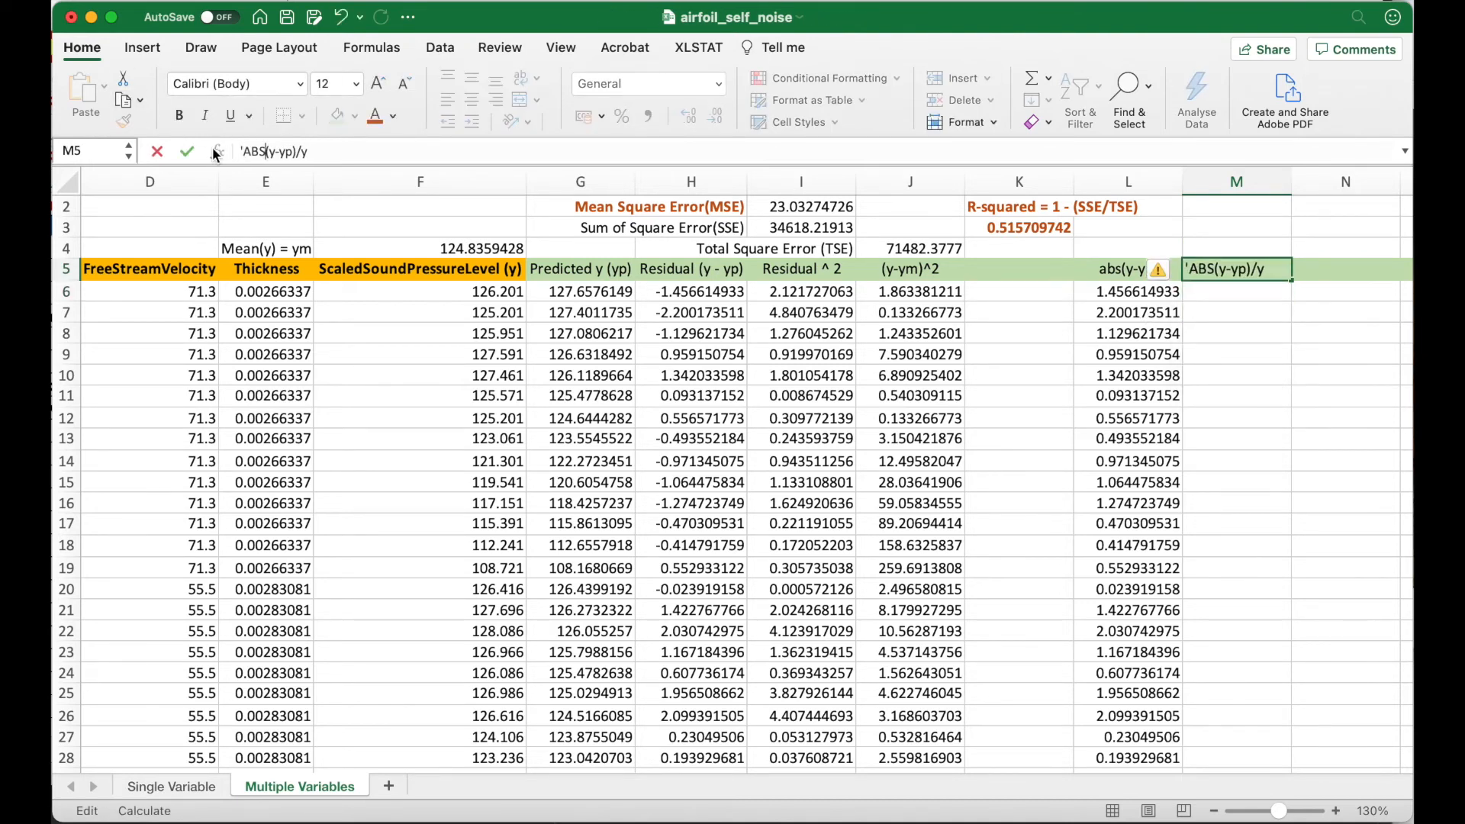
key("Return")
Calculate the relative error in cell M6 with the formula =L6/F6 and fill it down column M
type("=")
key("Left")
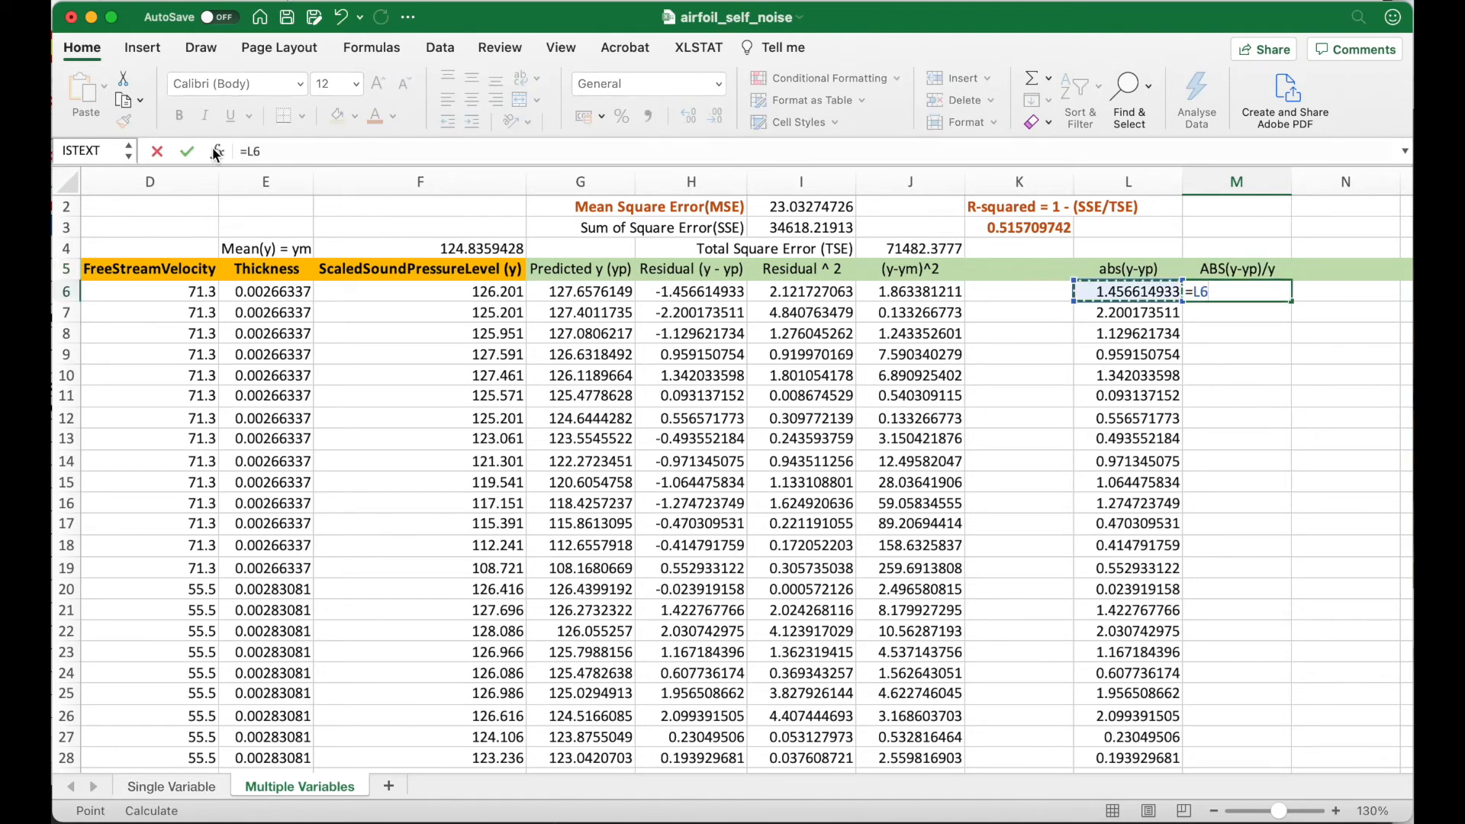
type("/")
key("Left")
key("Left")
key("Left")
key("Left")
key("Left")
key("Left")
key("Left")
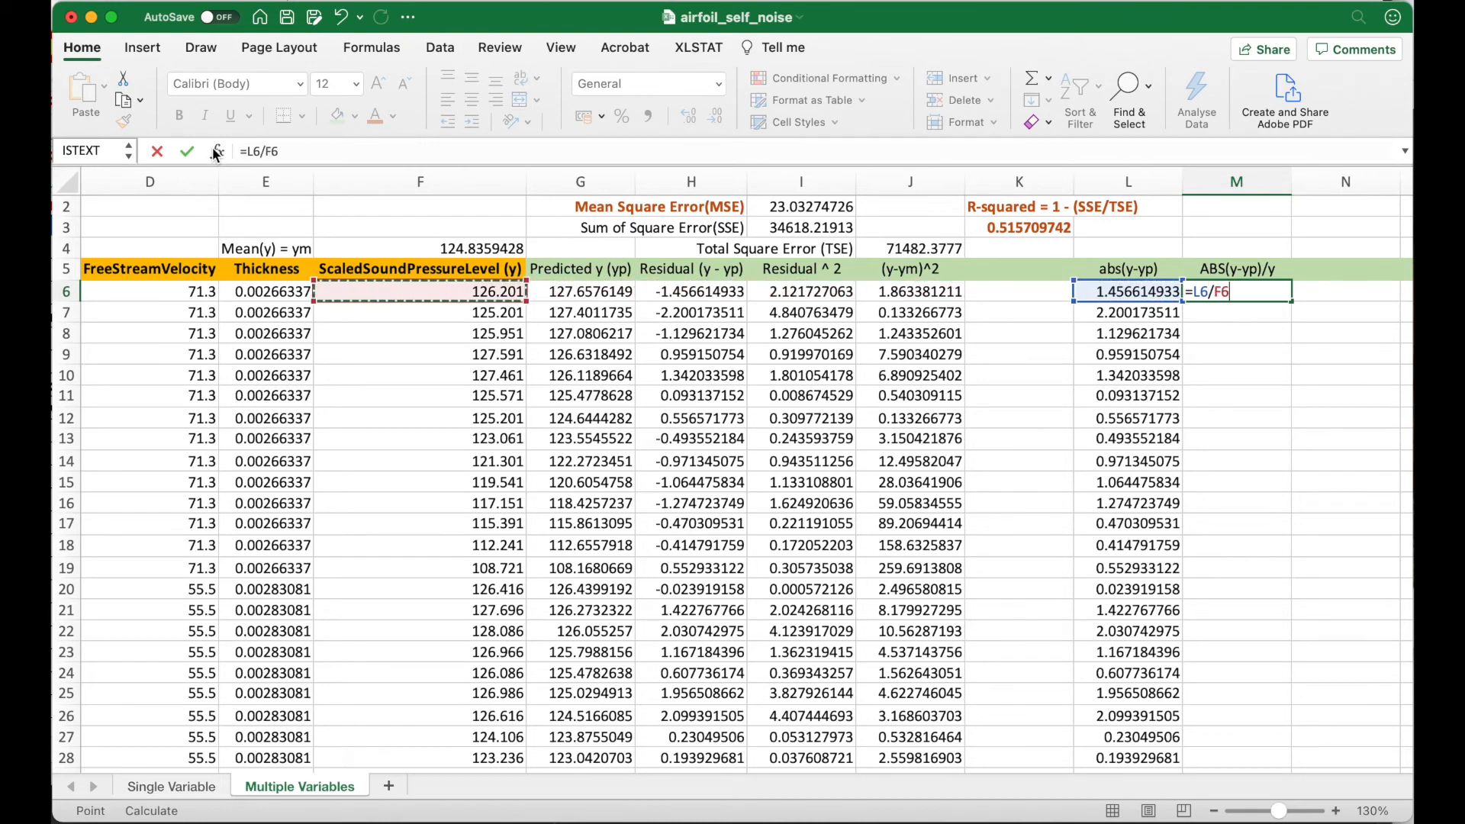
key("Return")
left_click(1223, 293)
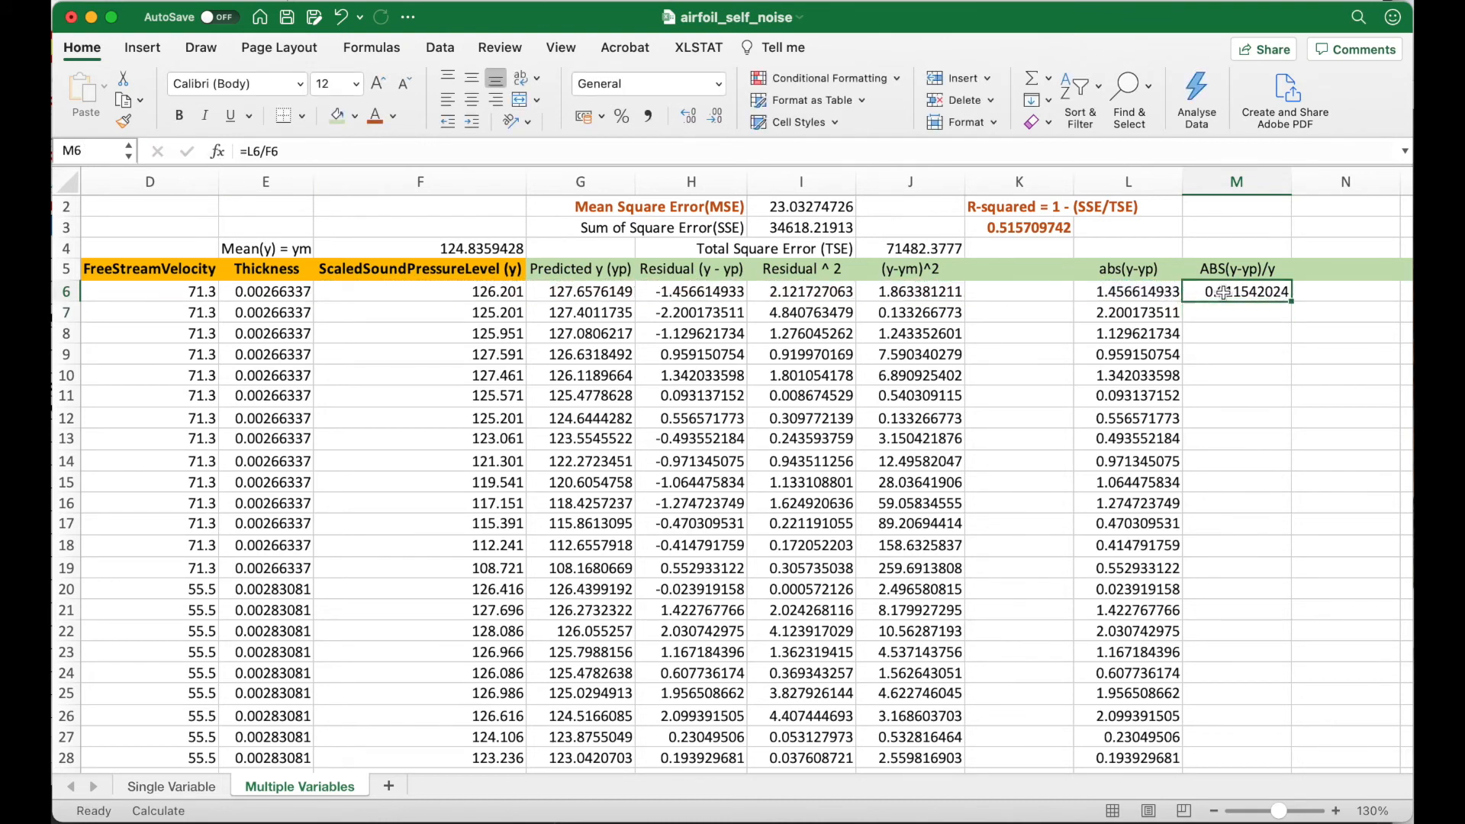
double_click(1292, 301)
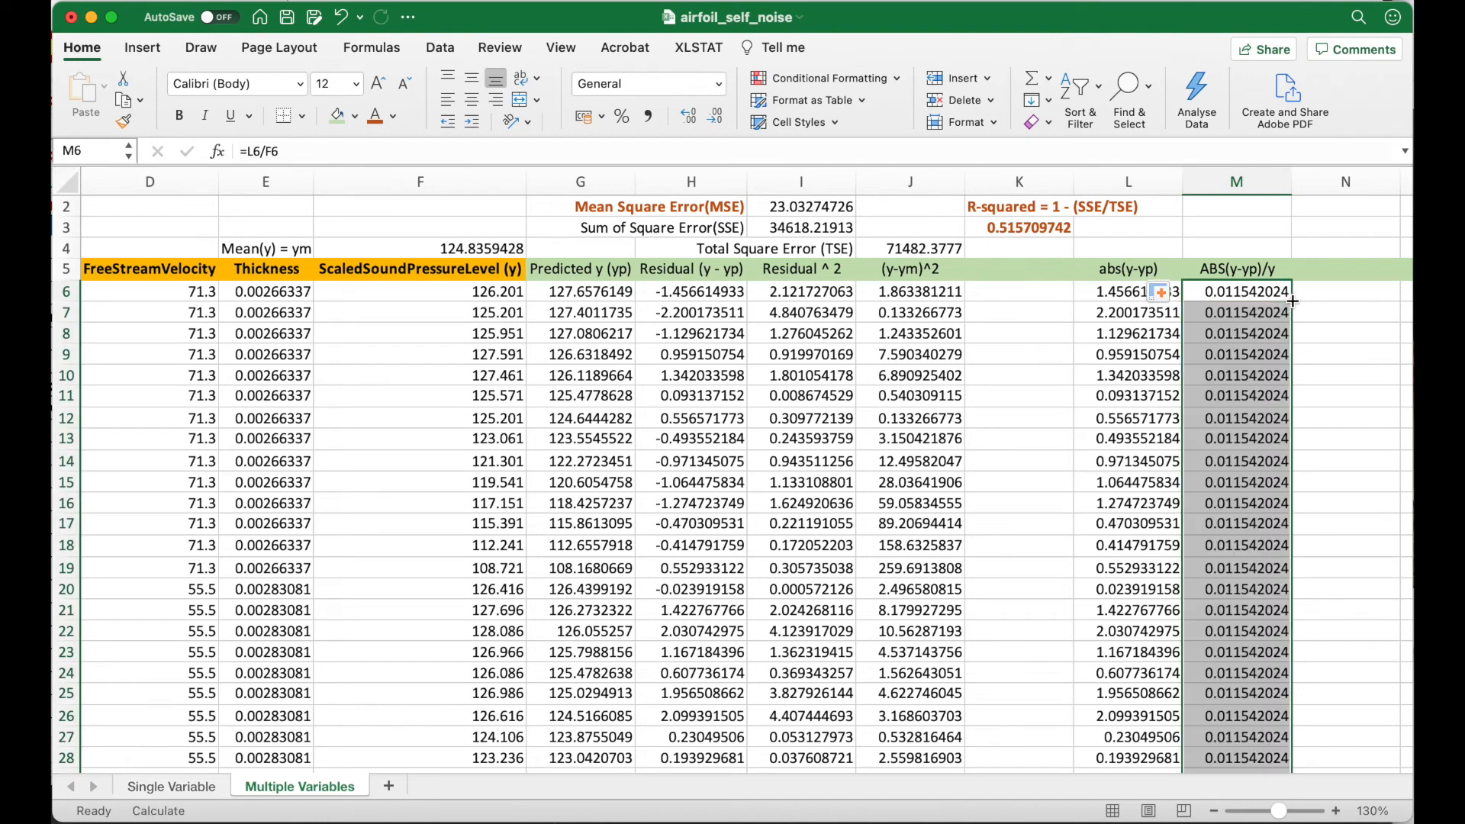
Format column M as a percentage with two decimal places
left_click(1237, 183)
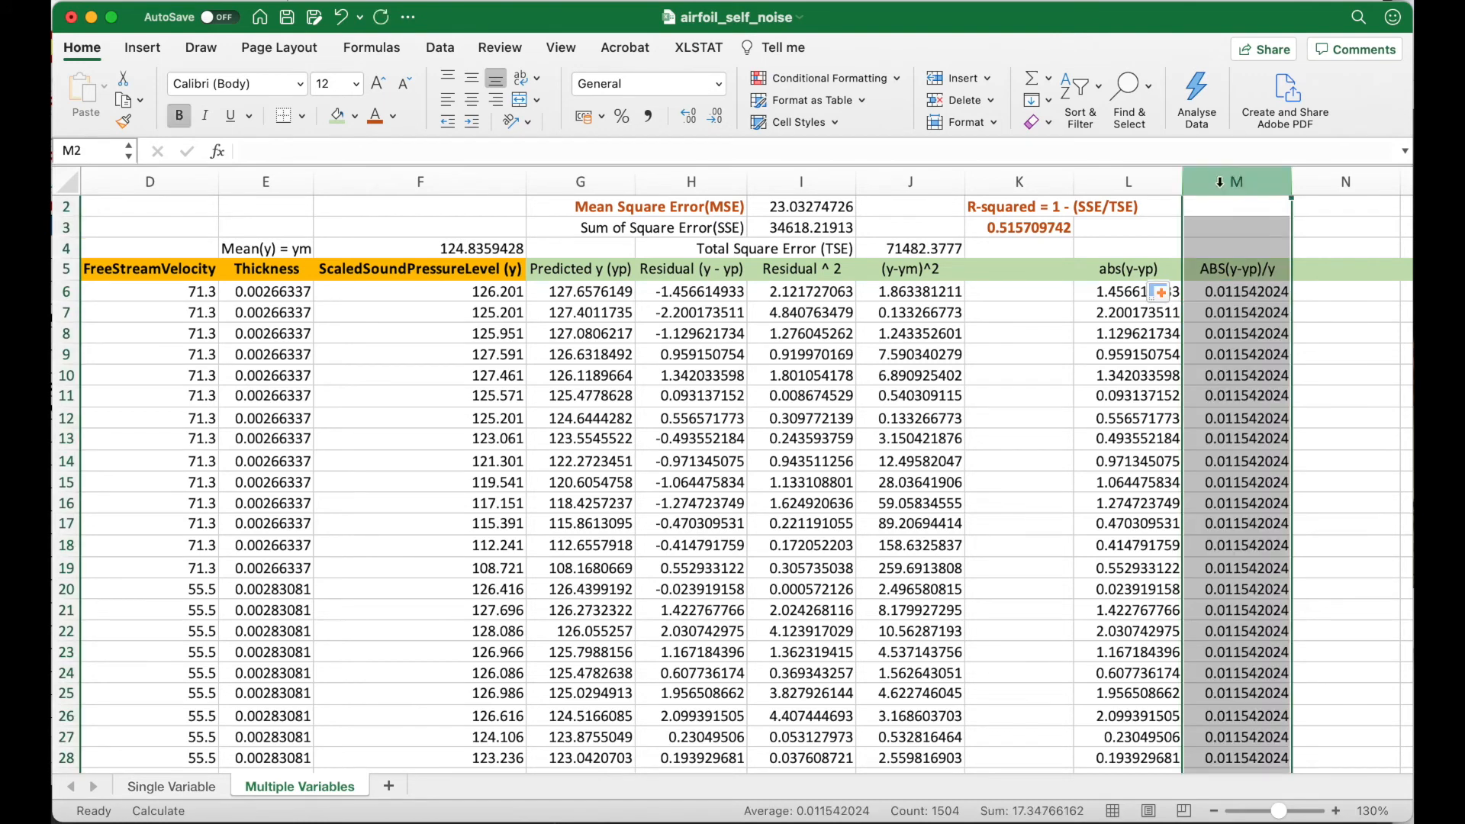
left_click(626, 118)
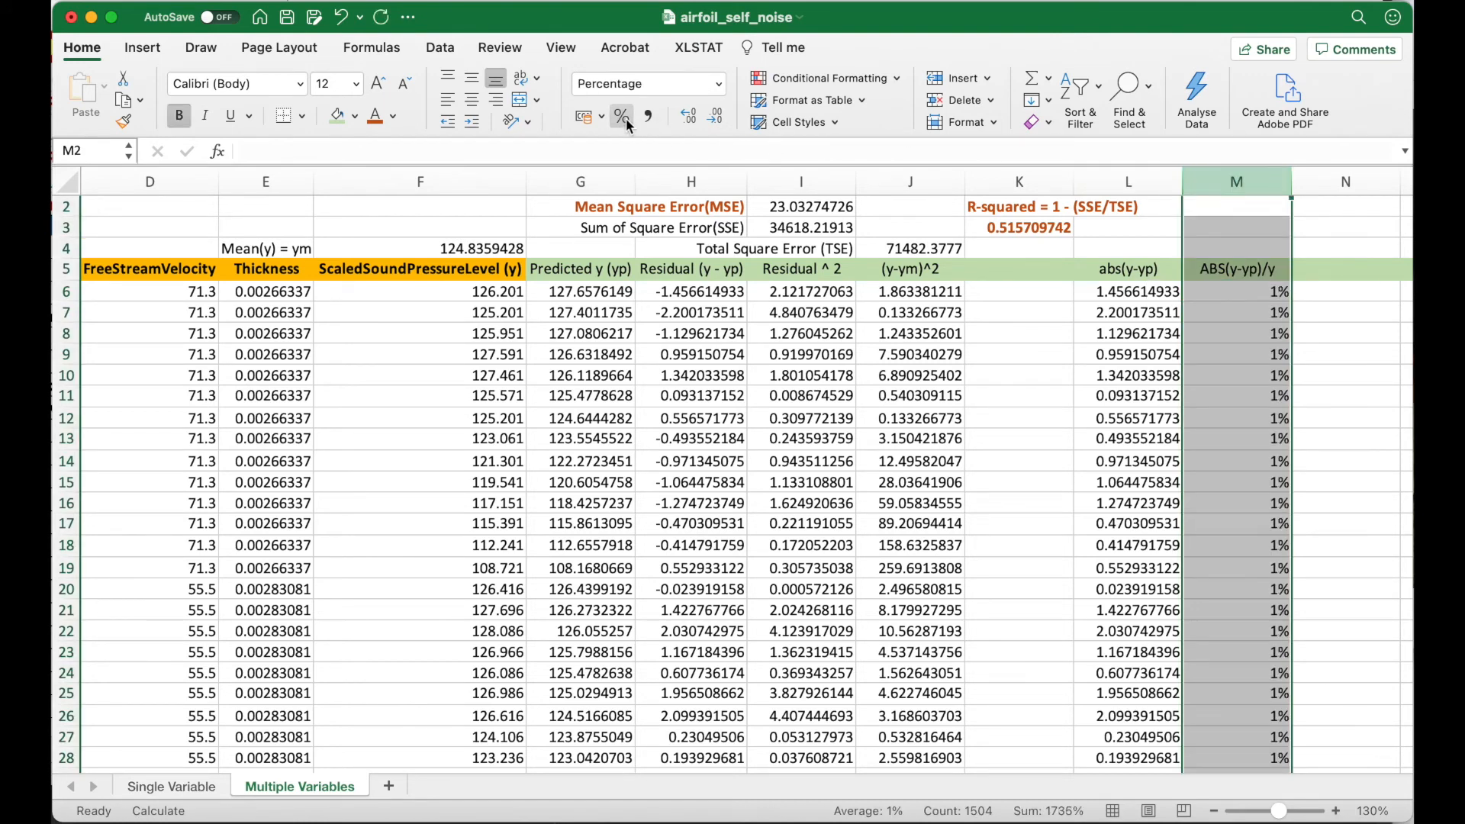
left_click(686, 116)
left_click(687, 116)
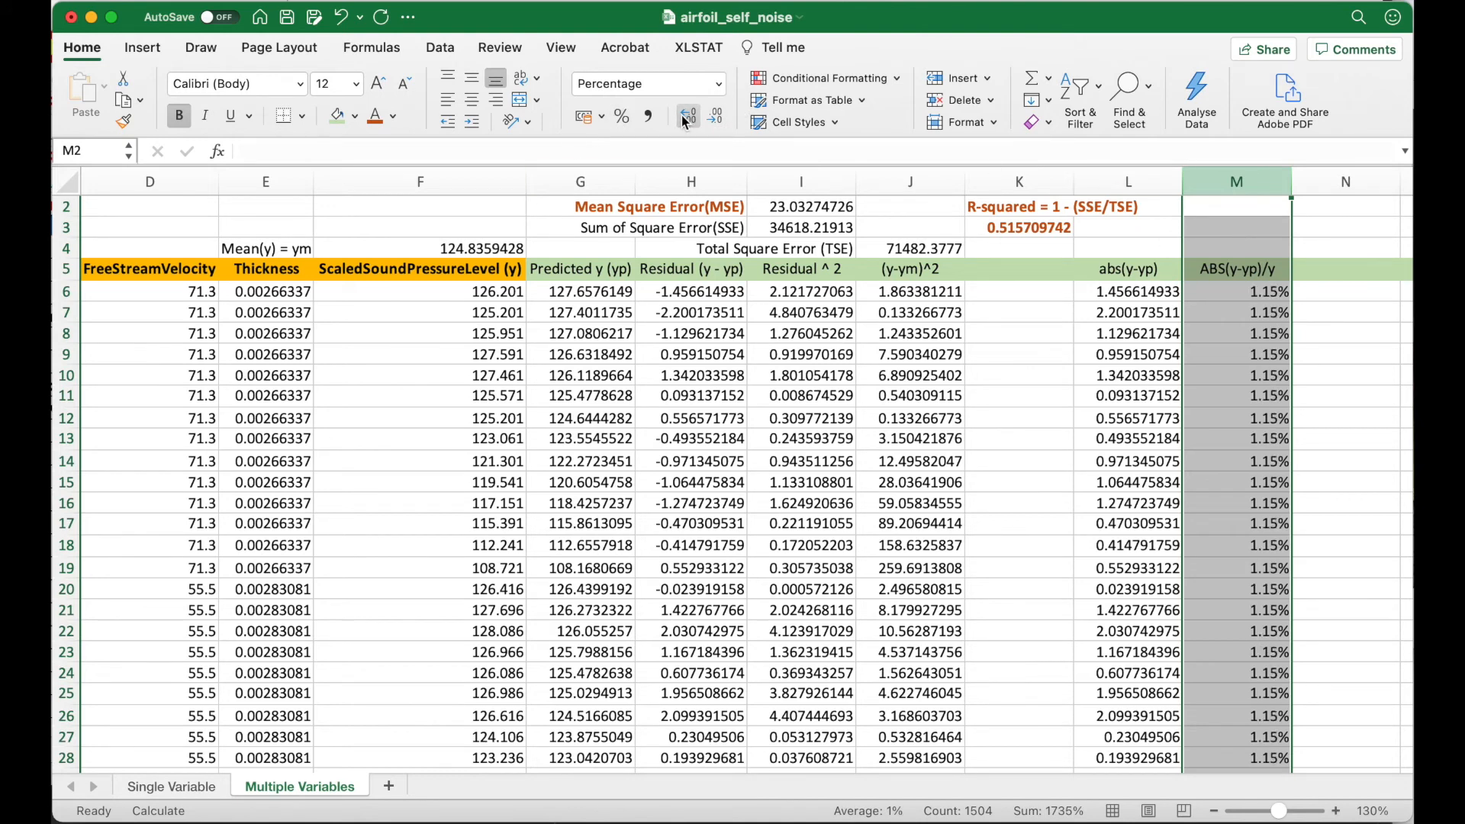
Show the percentages in column M with three decimal places and save the workbook
left_click(687, 116)
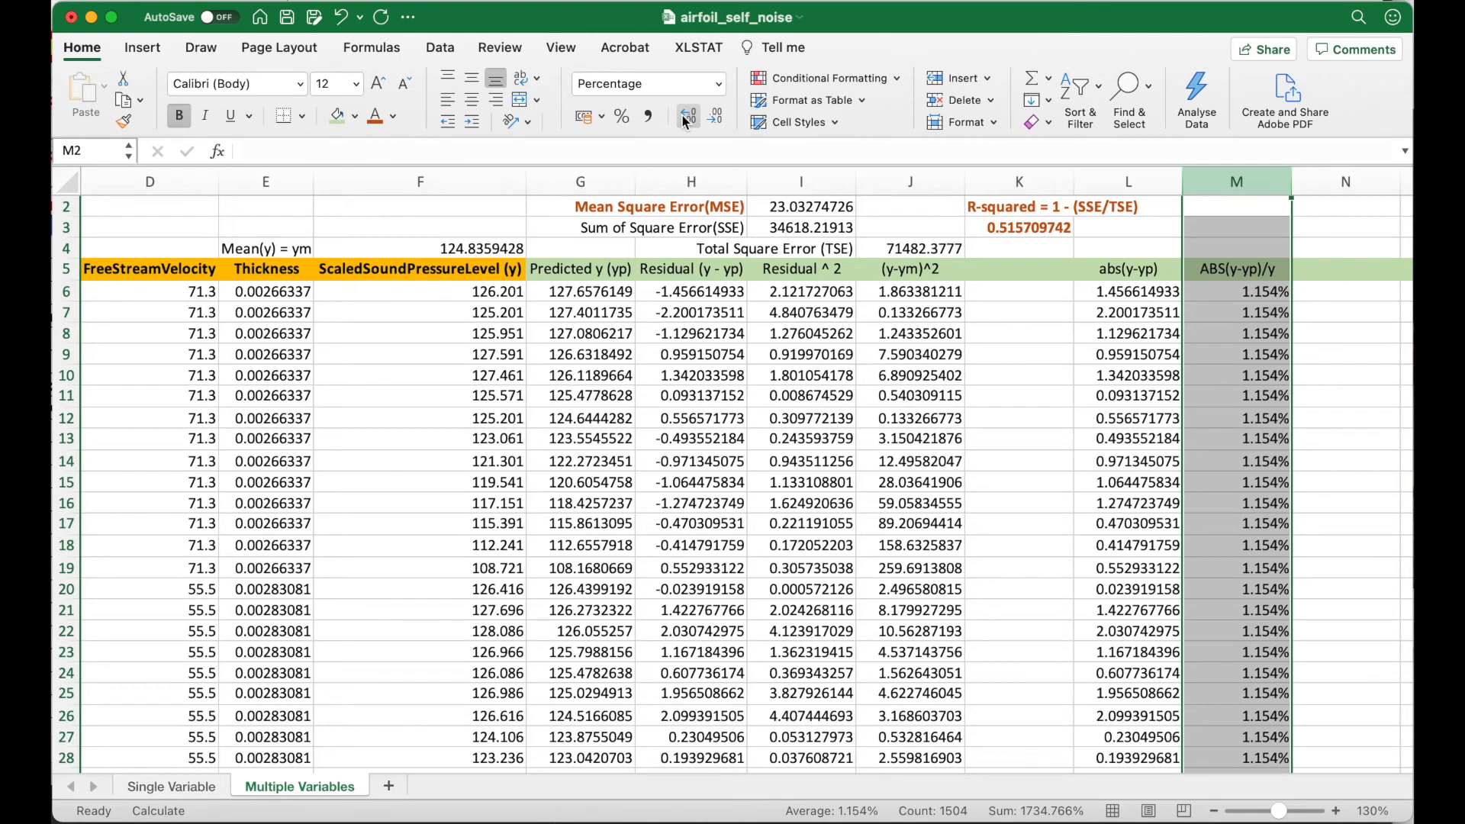
key("super+s")
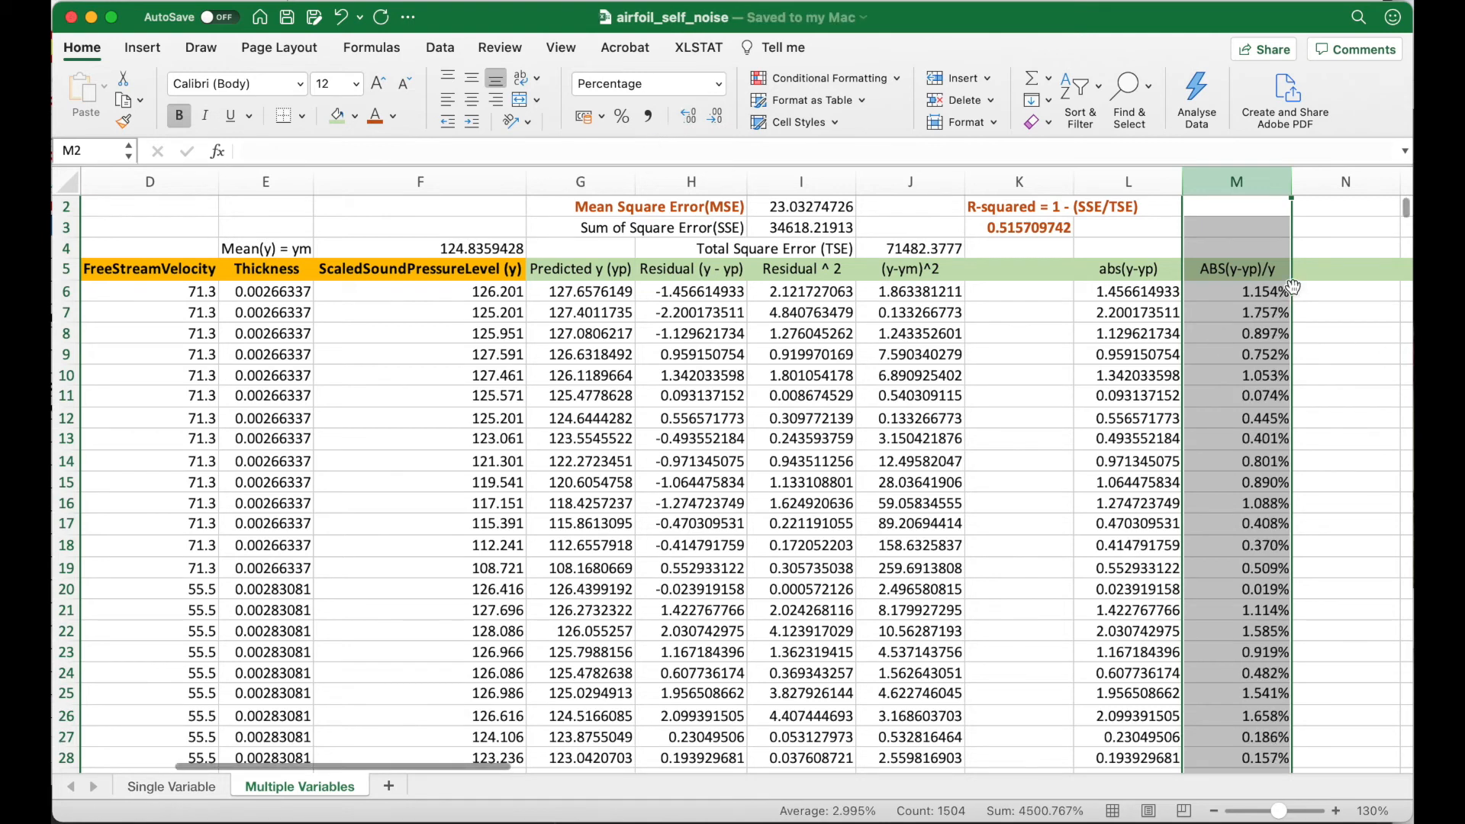
left_click(1253, 297)
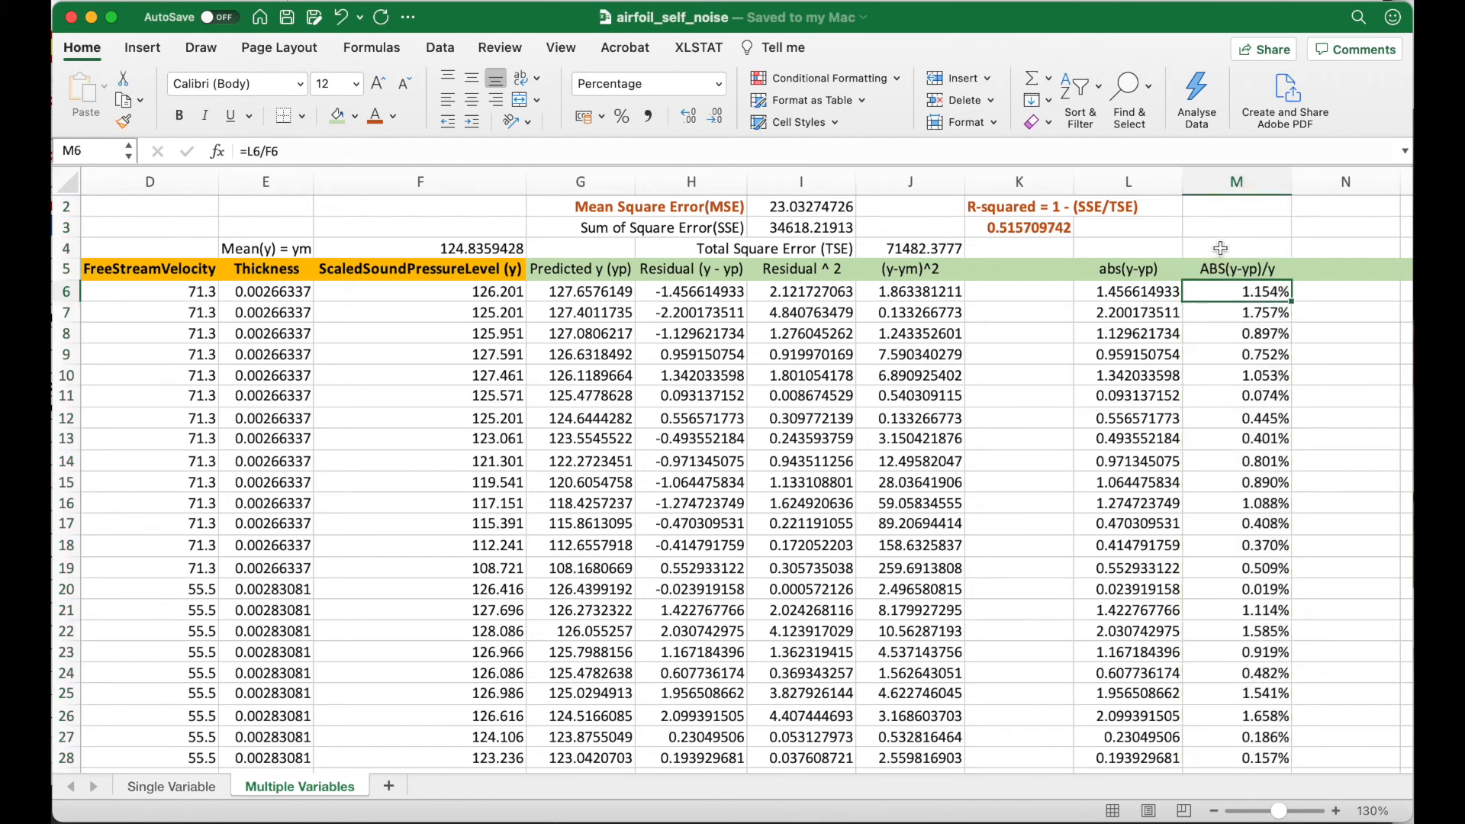
Enter the label Mean Absolute Percentage Error (MAPE) in cell L4 and align it right
left_click(1172, 248)
type("Mean Absolute")
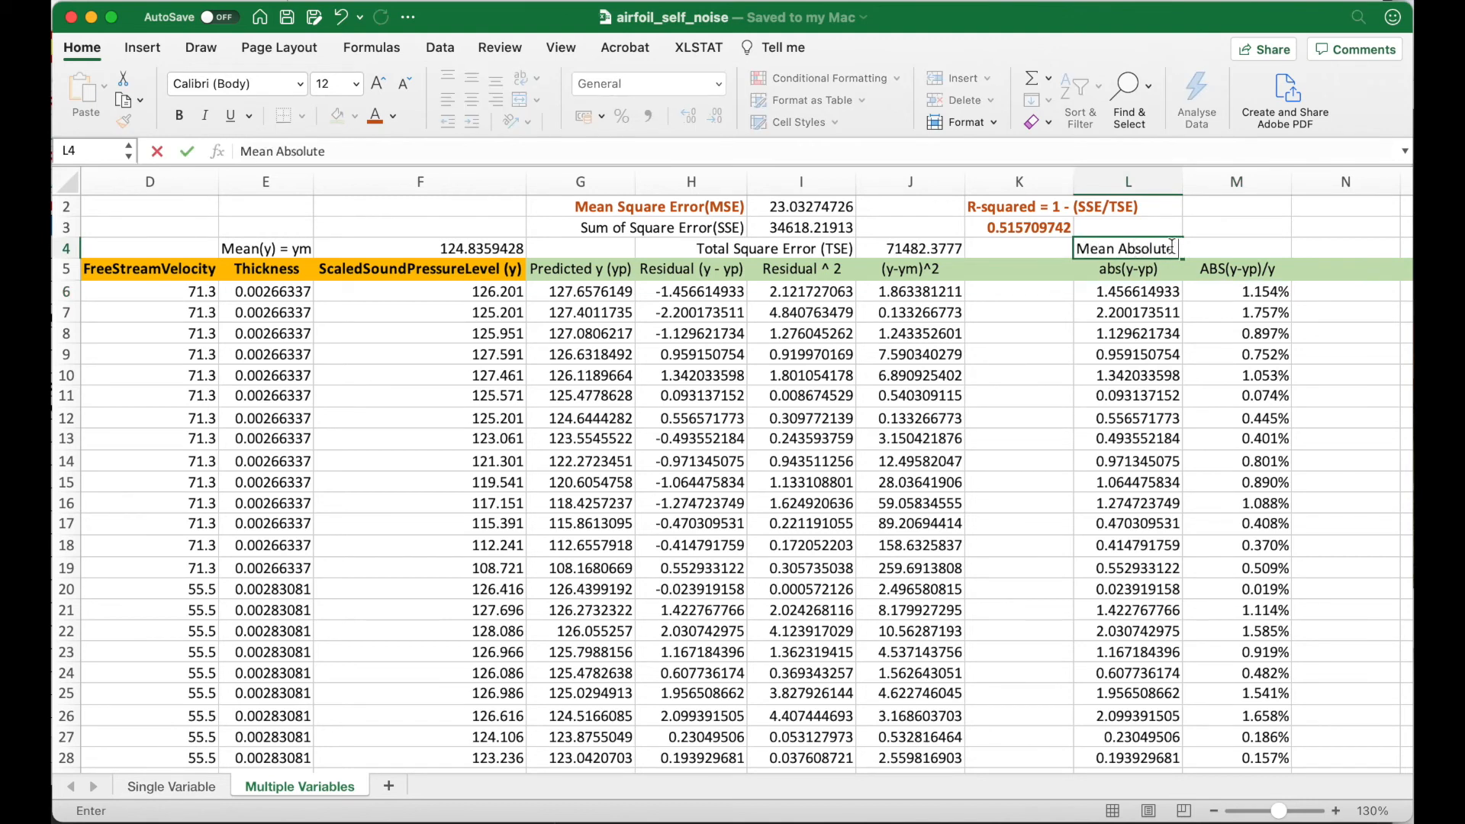
type(" Percentage Error (MAPE")
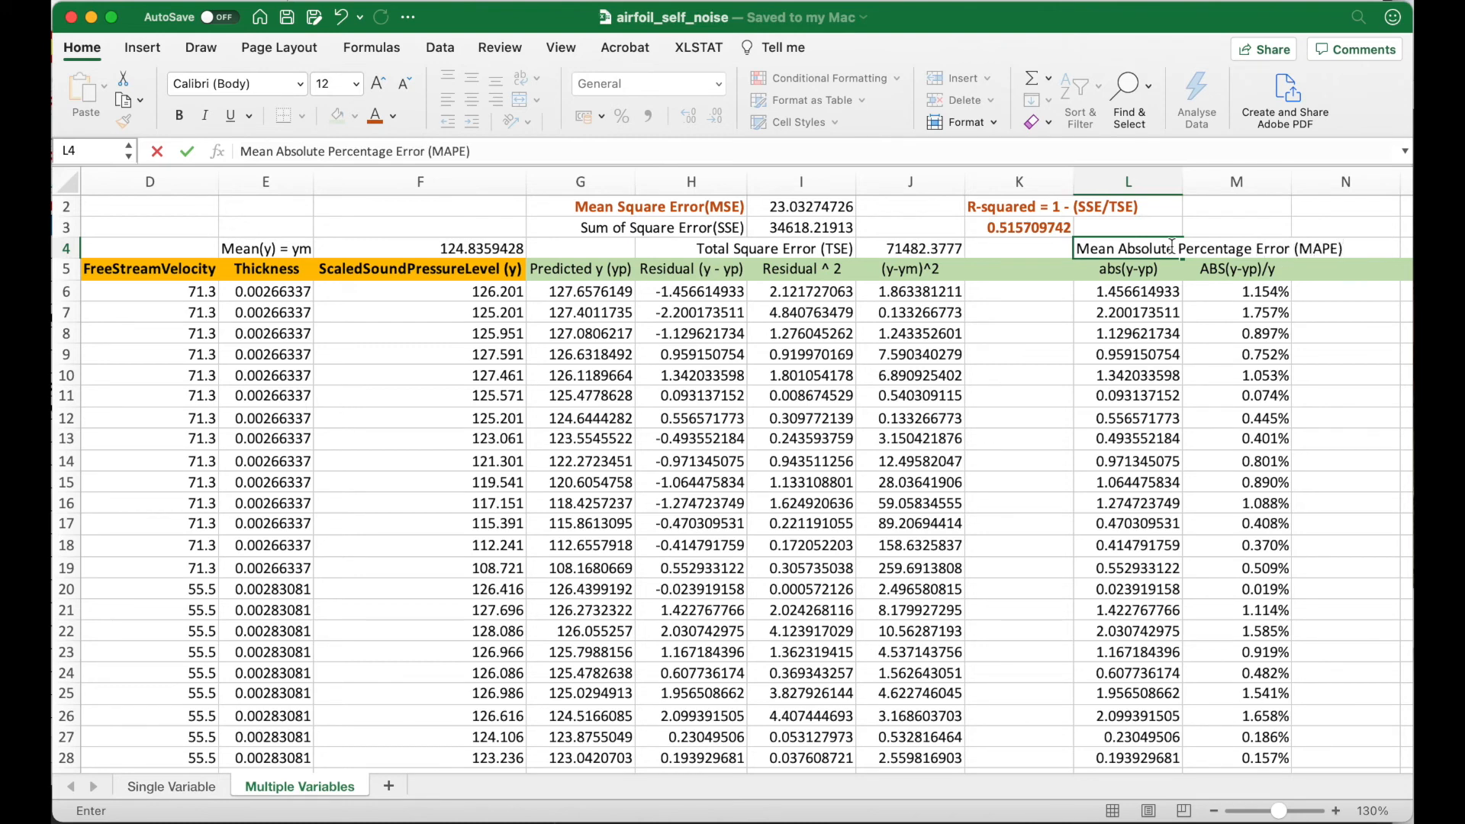
key("Return")
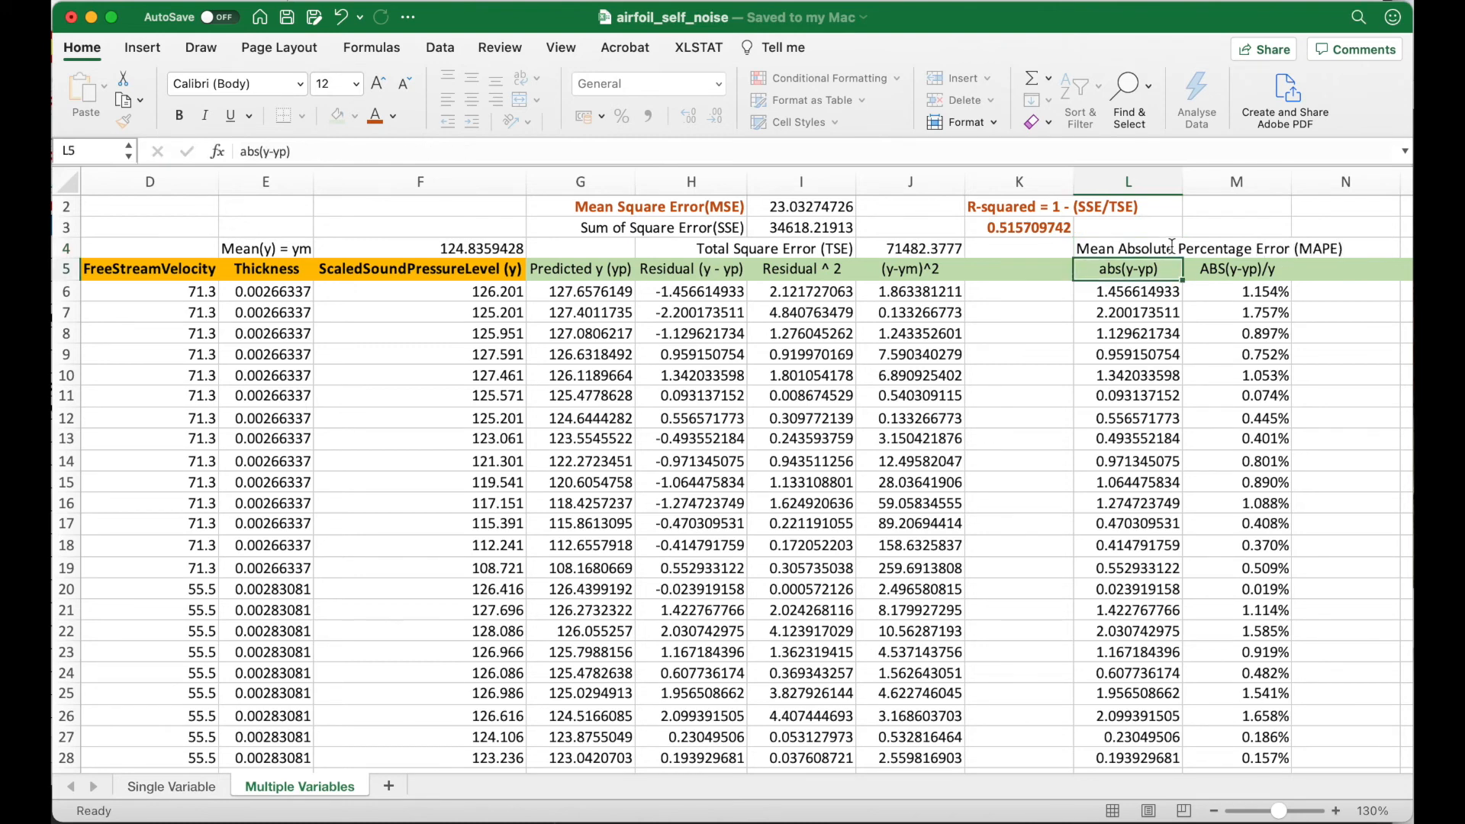
left_click(1171, 247)
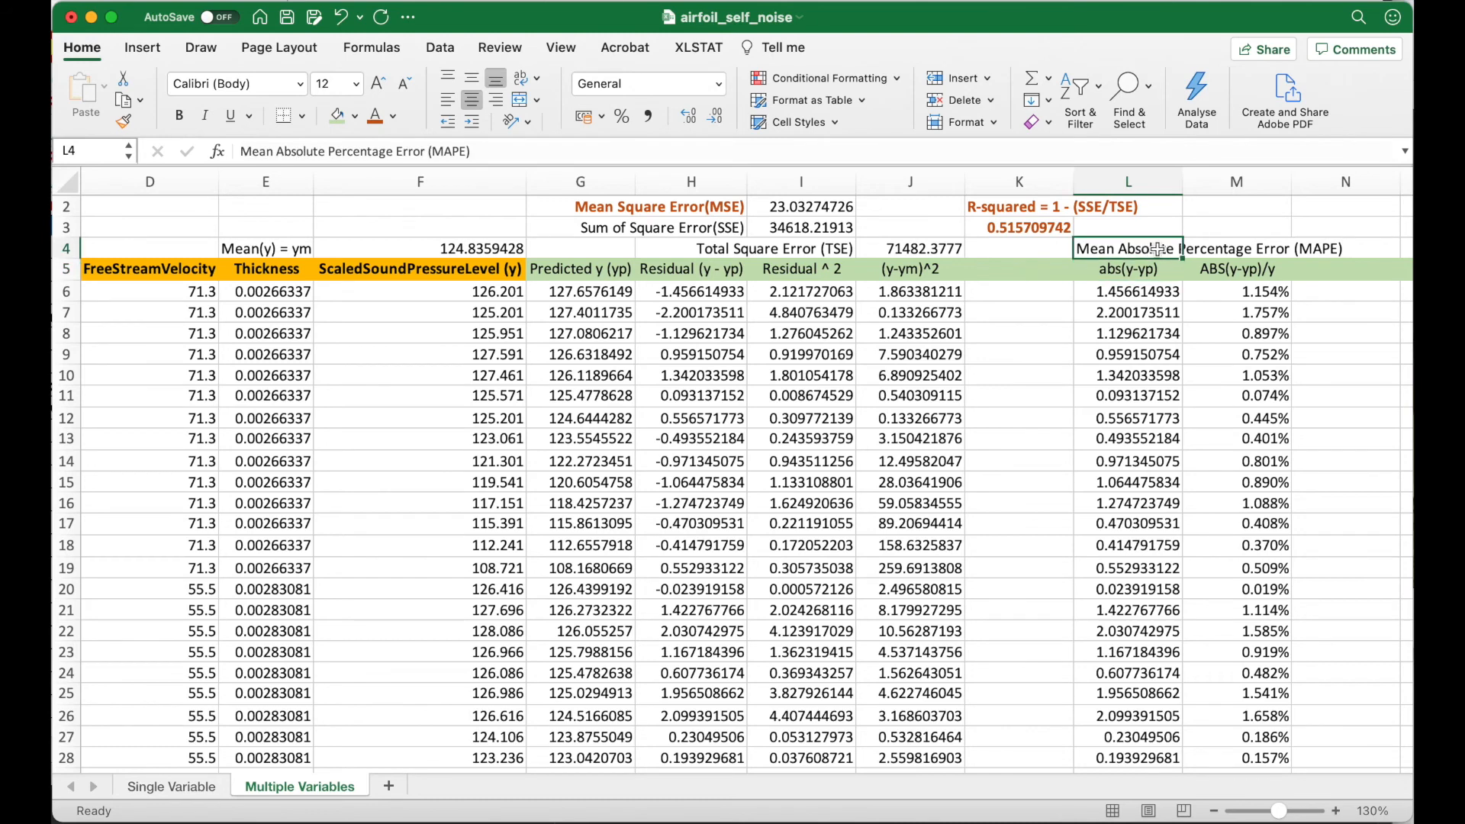
left_click(500, 98)
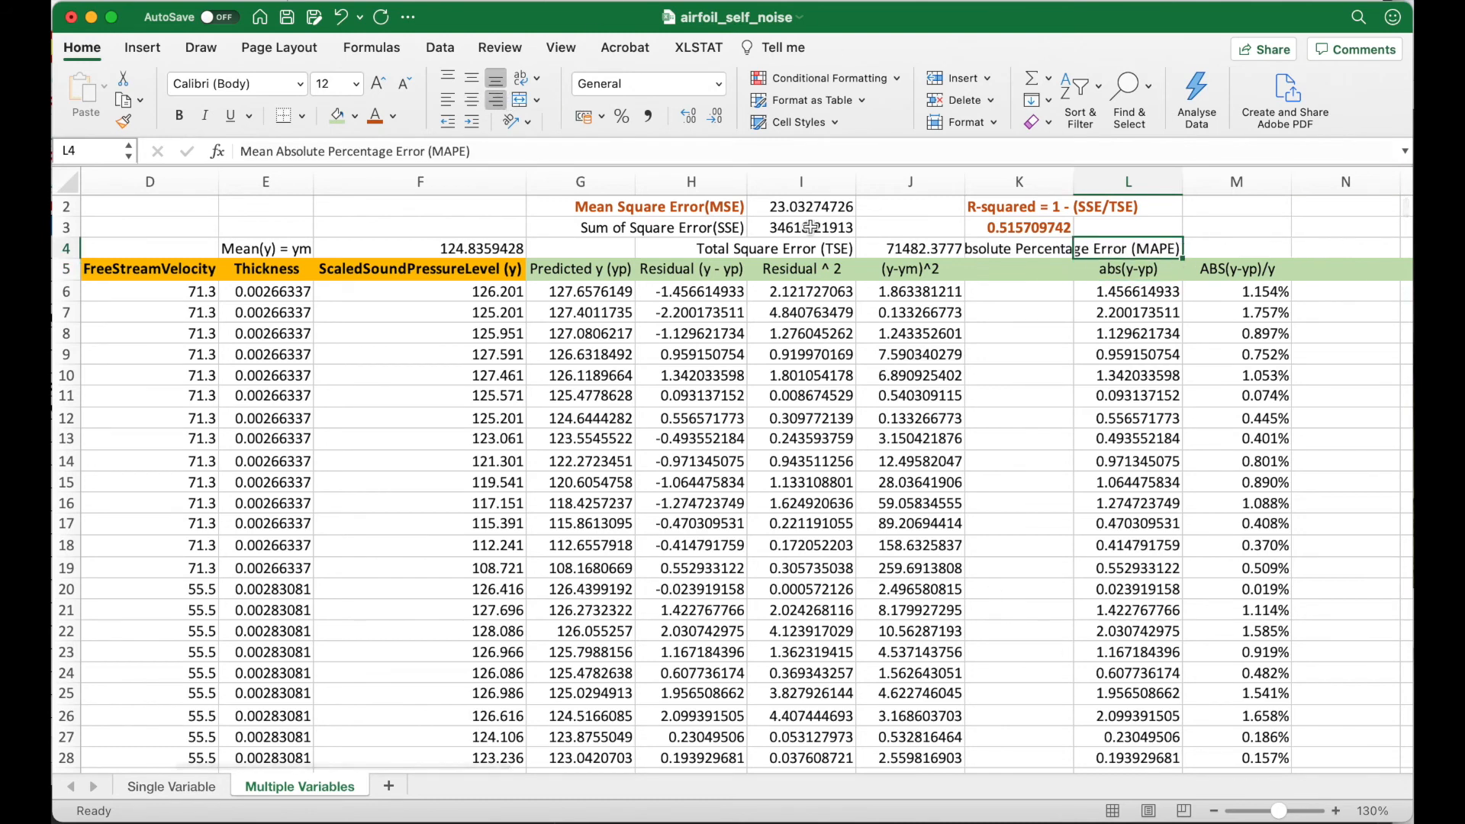
Try to calculate the MAPE in cell M4 by averaging the relative errors in M6:M1508
left_click(1248, 246)
type("=average(")
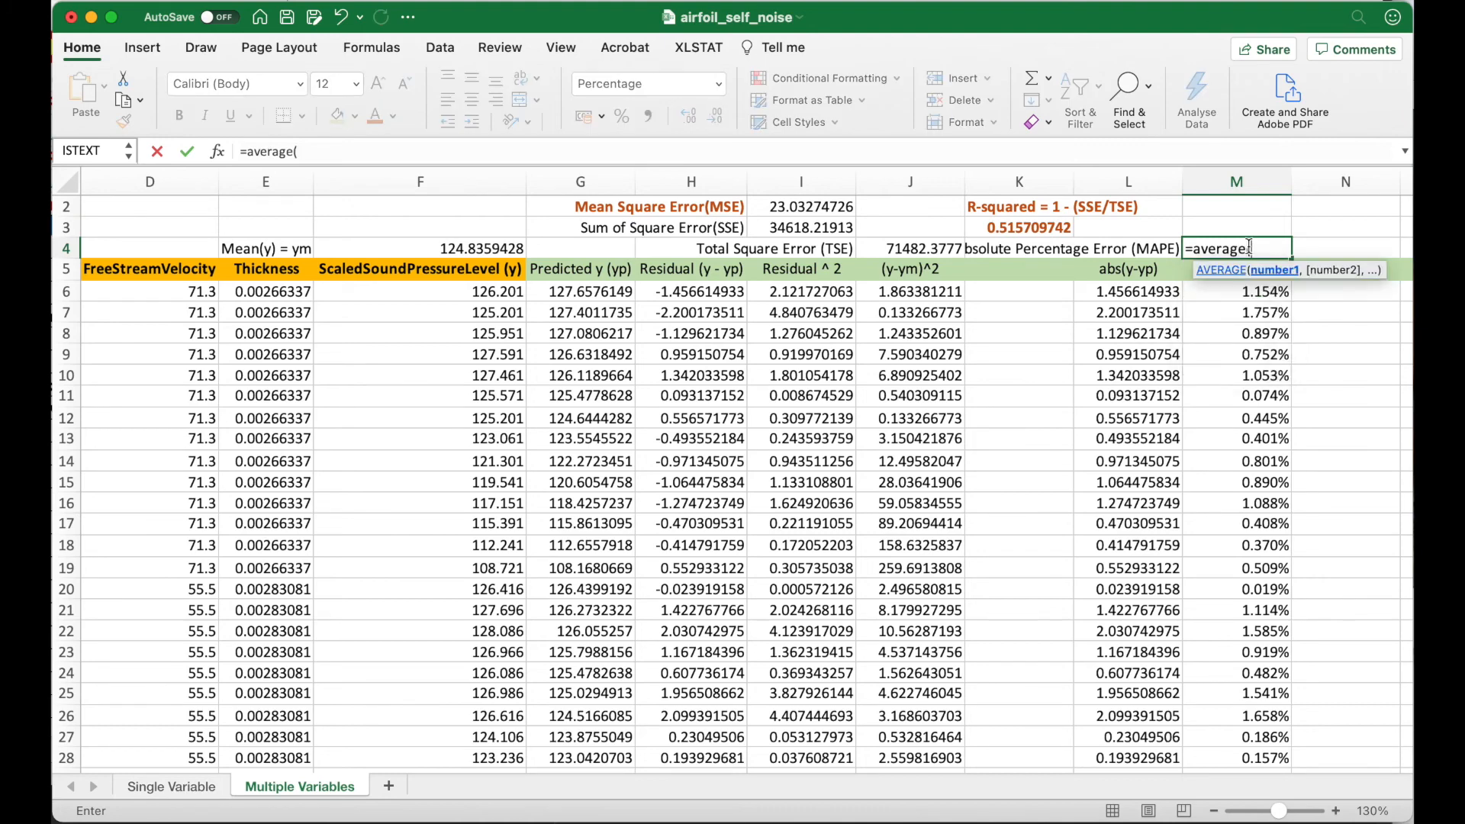
key("Down")
key("Down")
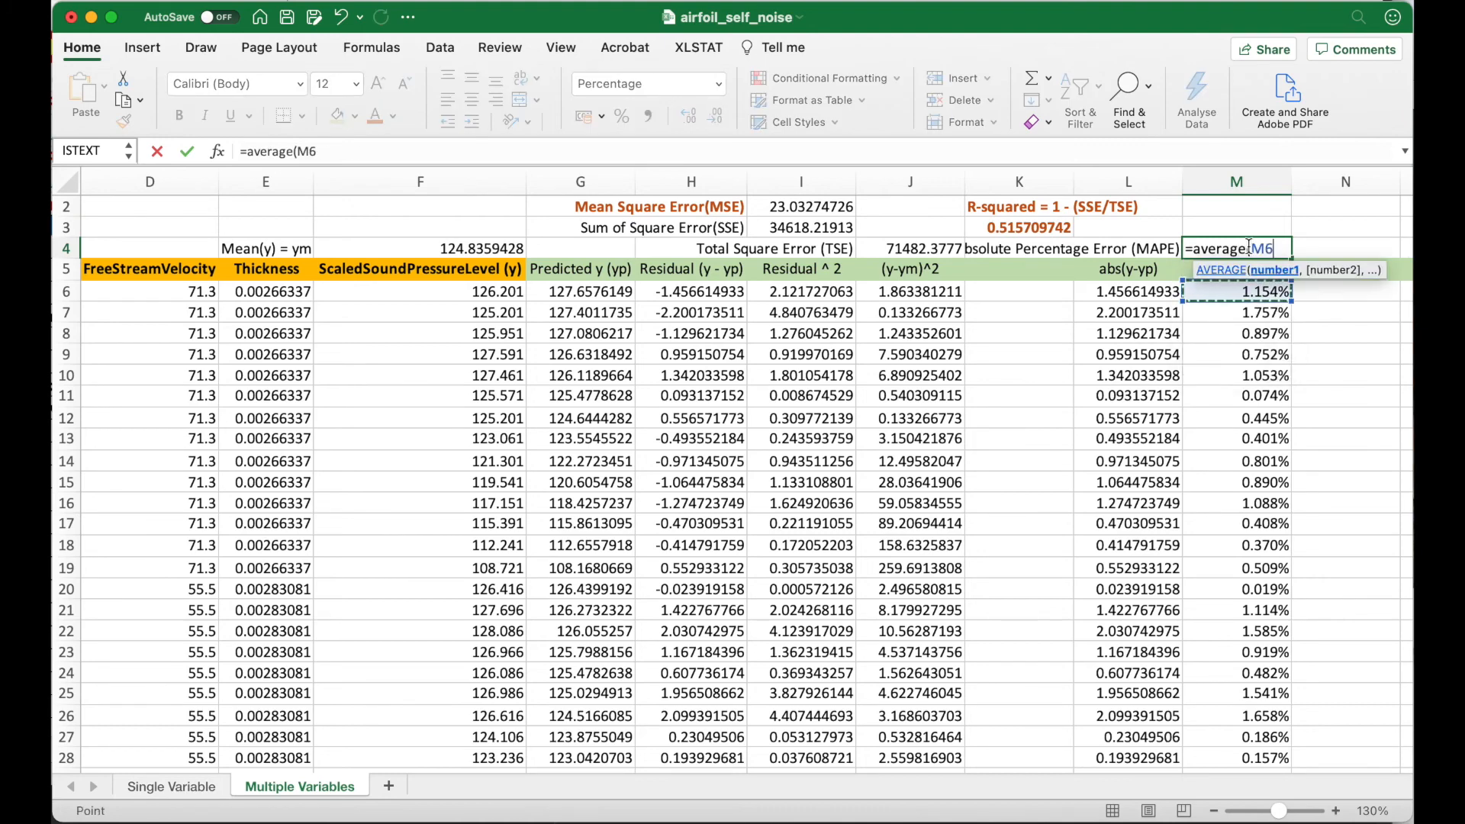
key("super+shift+Down")
scroll(1251, 252, "up", 20)
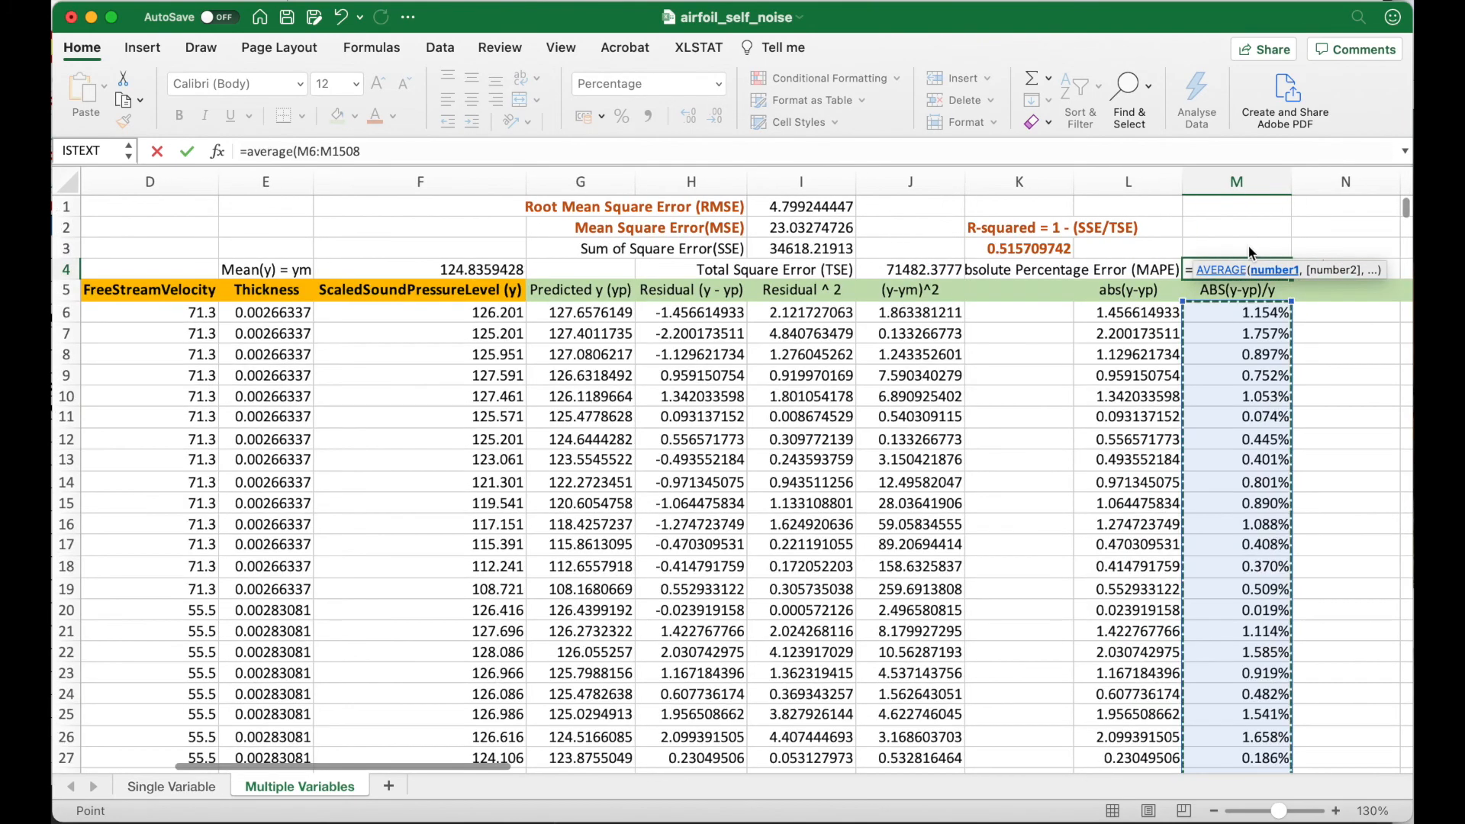
key("Return")
key("Up")
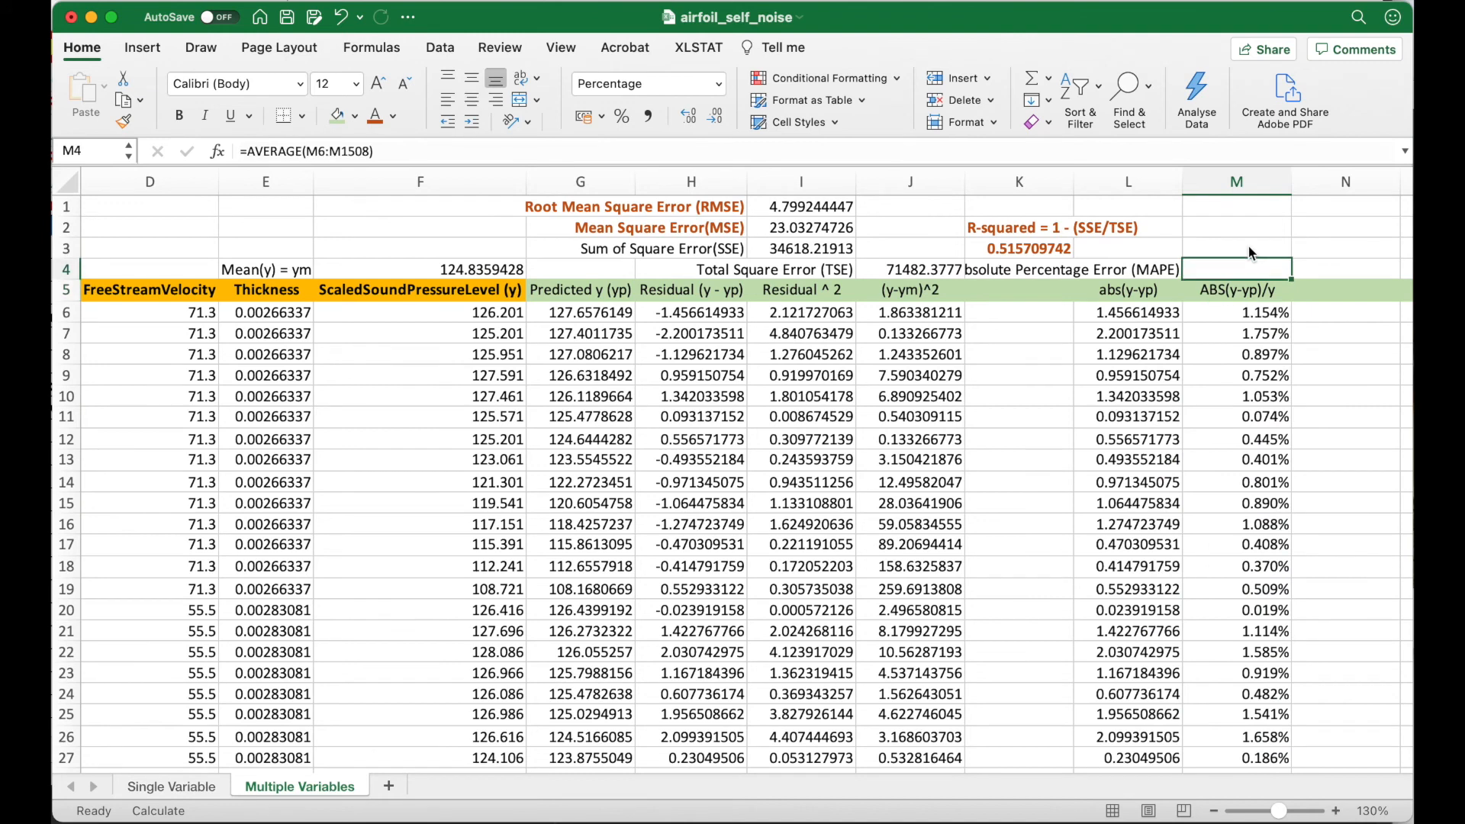
key("Down")
key("Up")
Enter the MAPE formula =AVERAGE(M6:M1508) in cell M4 again
type("=ave")
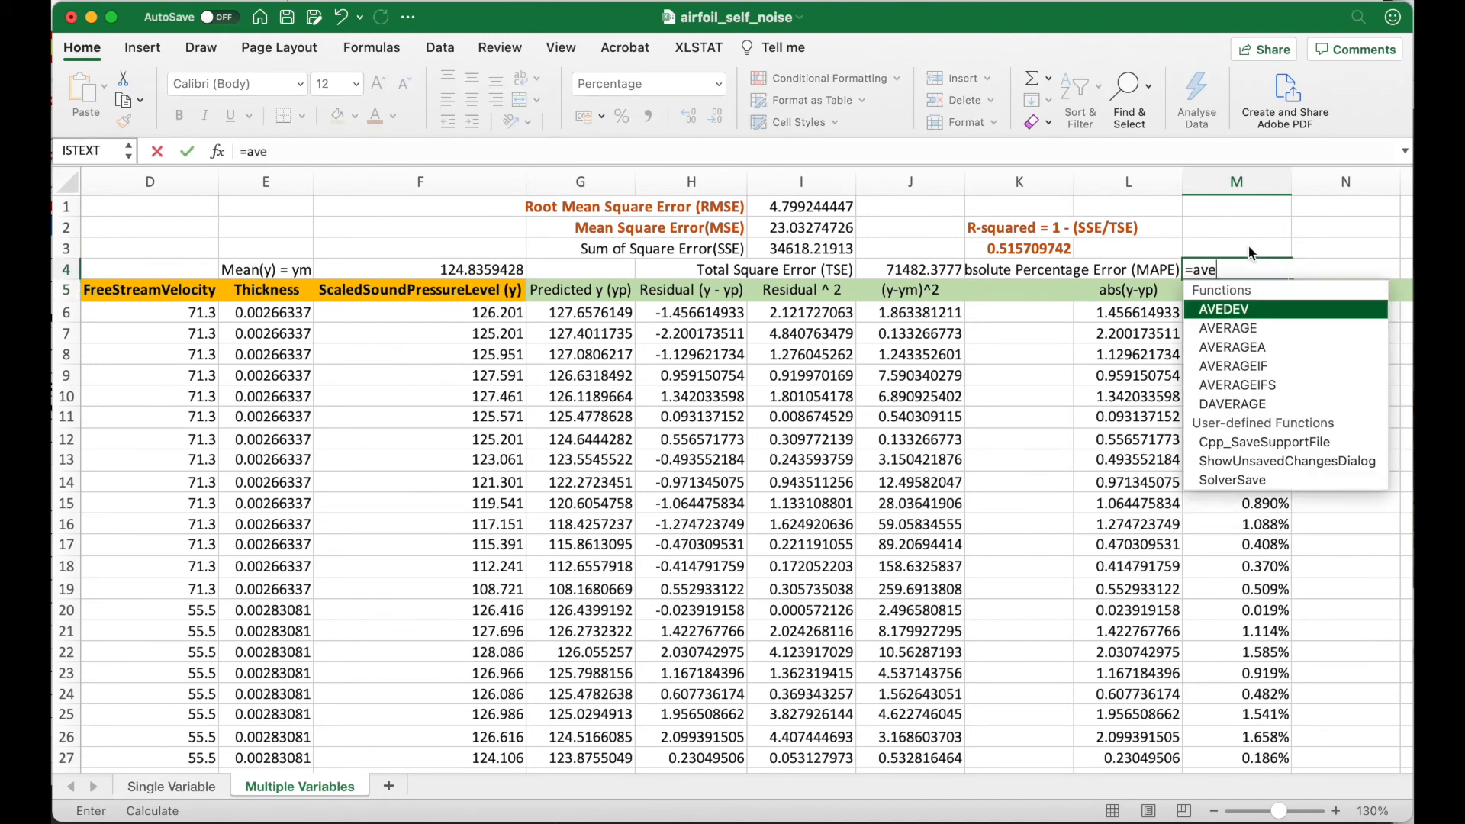
type("rage(")
key("Down")
key("Down")
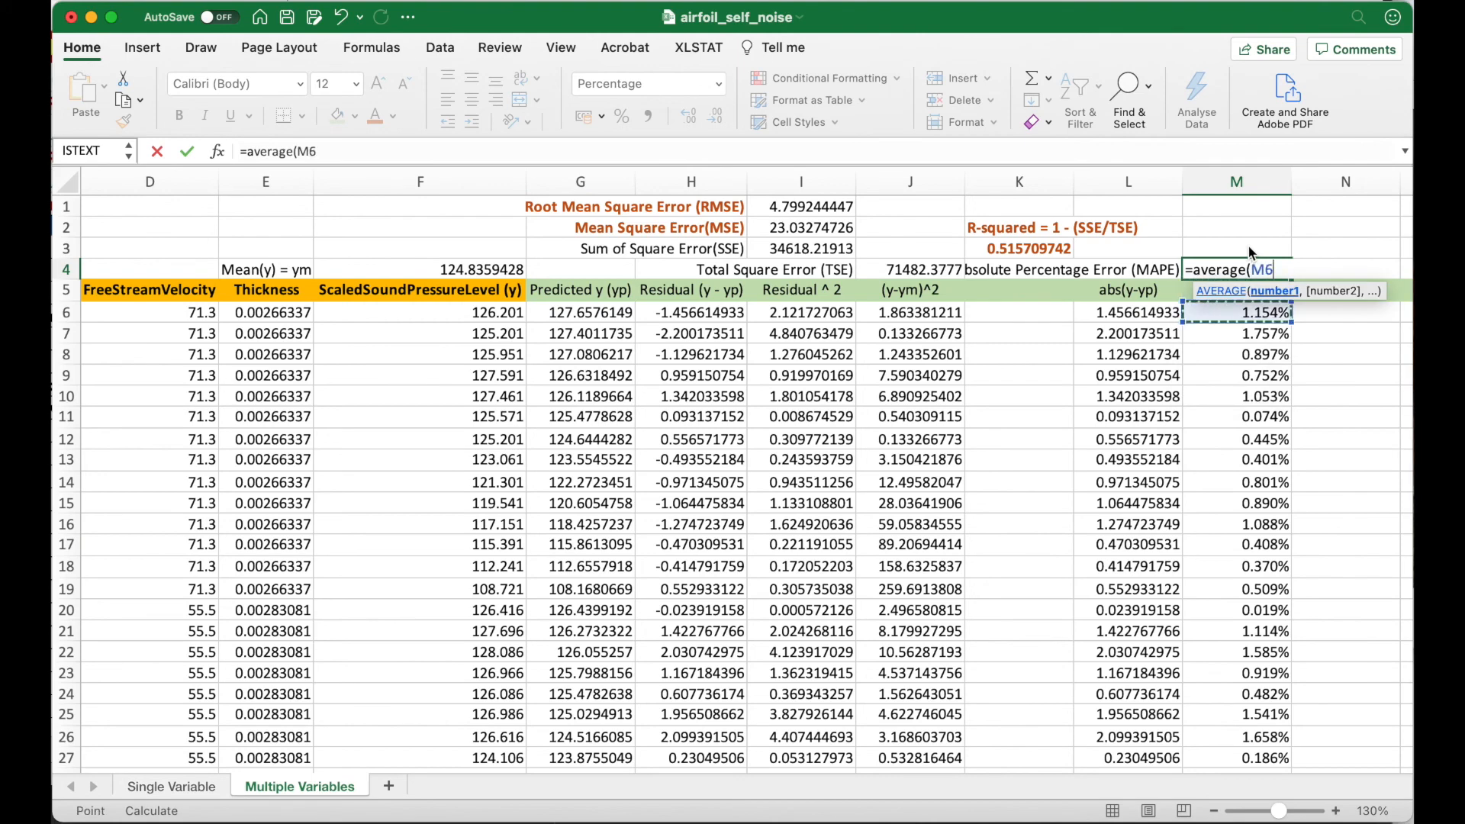
key("ctrl+shift+Down")
type(")")
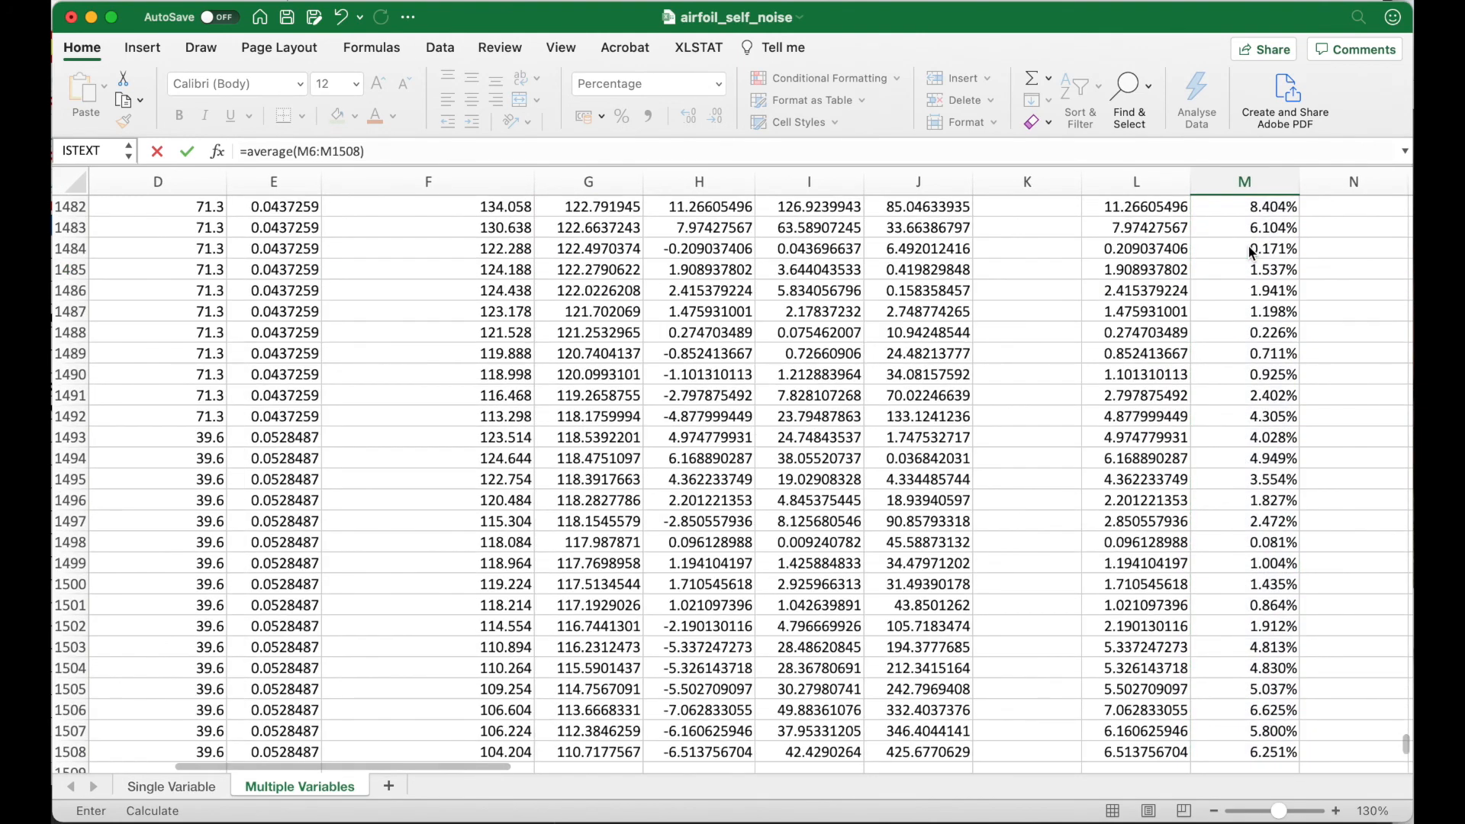
key("Return")
key("Up")
key("Up")
key("Up")
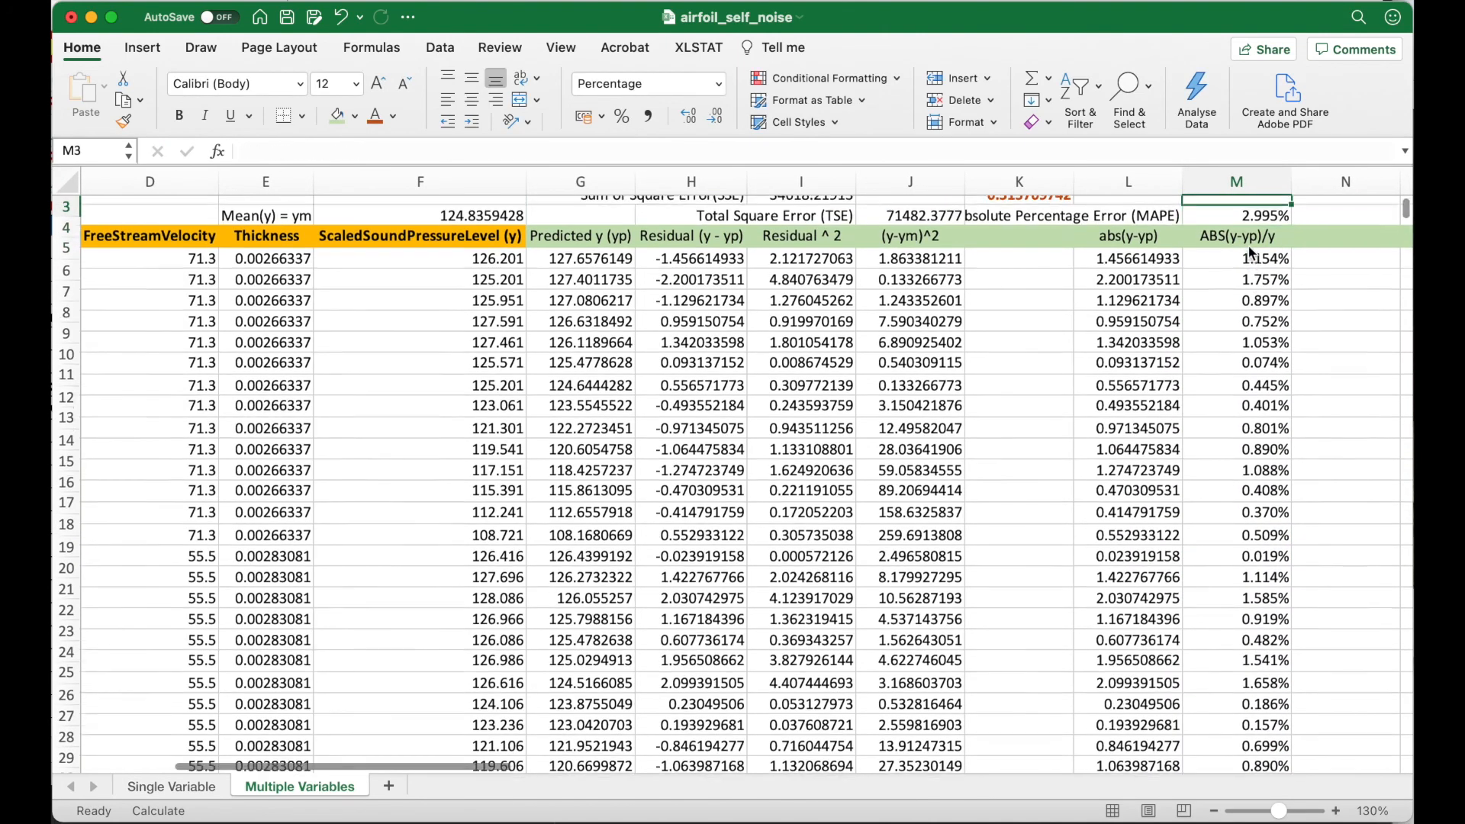
key("Up")
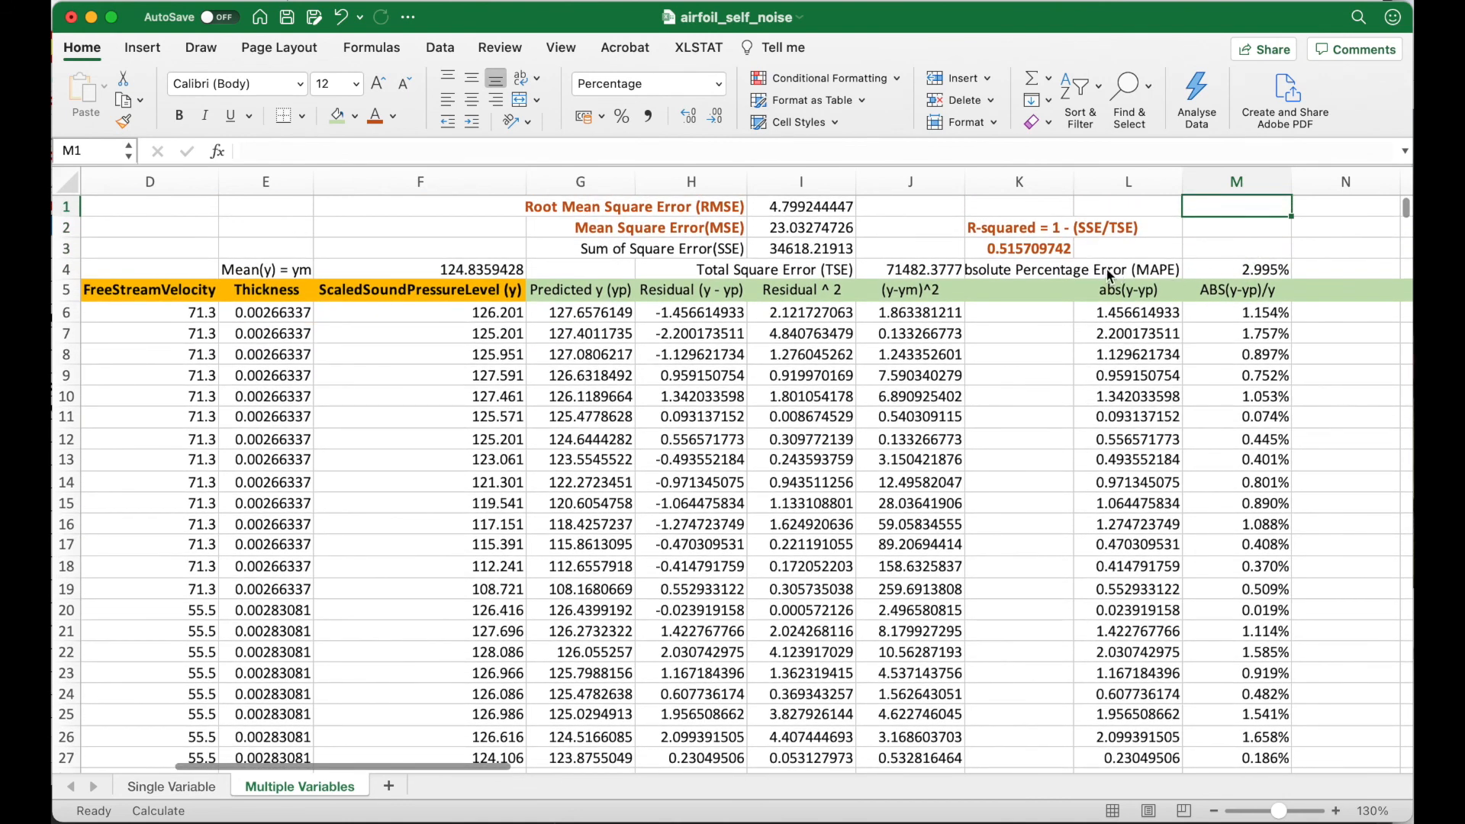
Make the MAPE label and value in L4:M4 bold orange and widen column K until the full label fits
left_click_drag(1110, 276, 1222, 269)
left_click(375, 115)
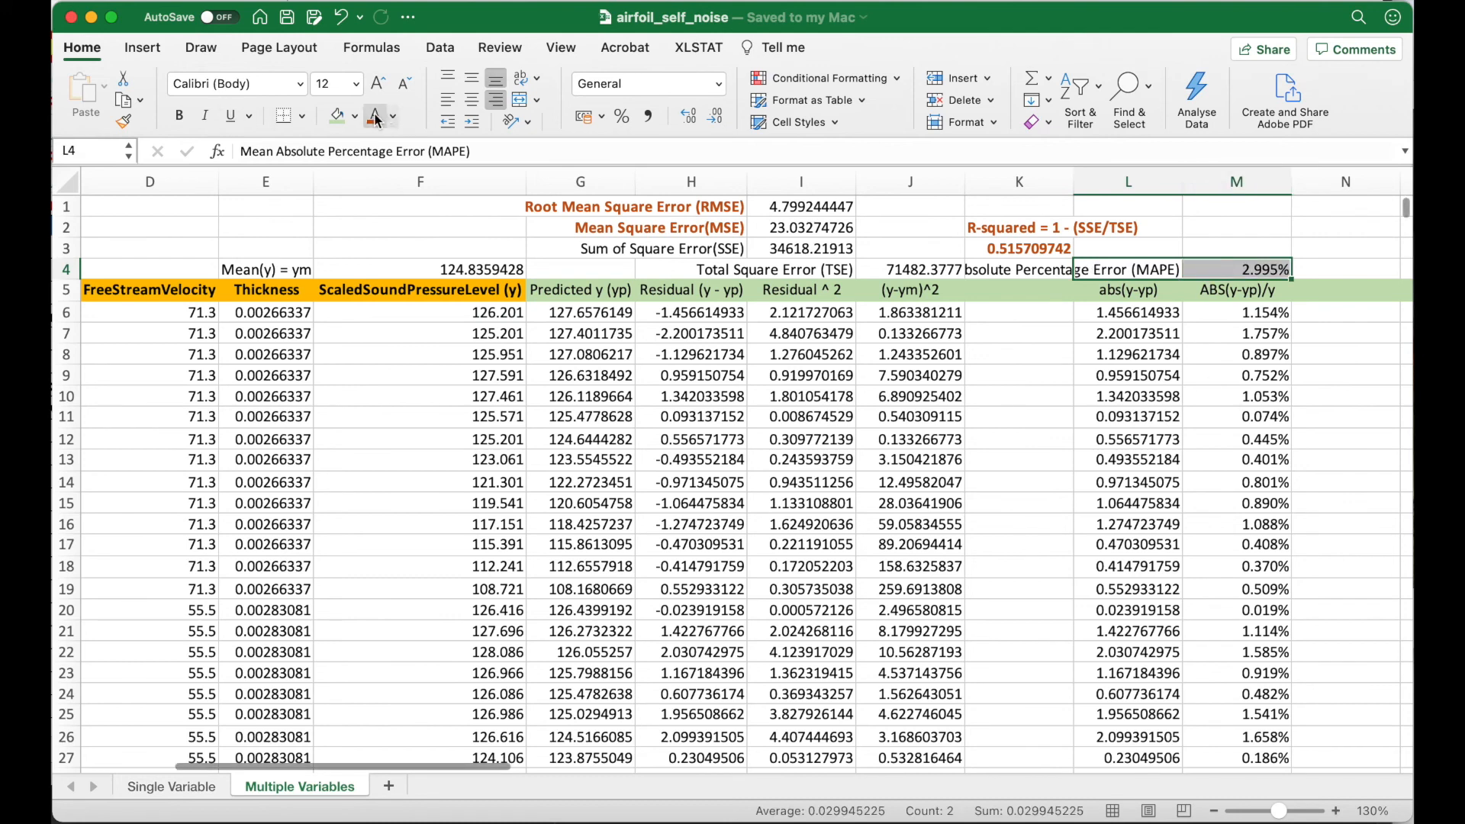
left_click(184, 117)
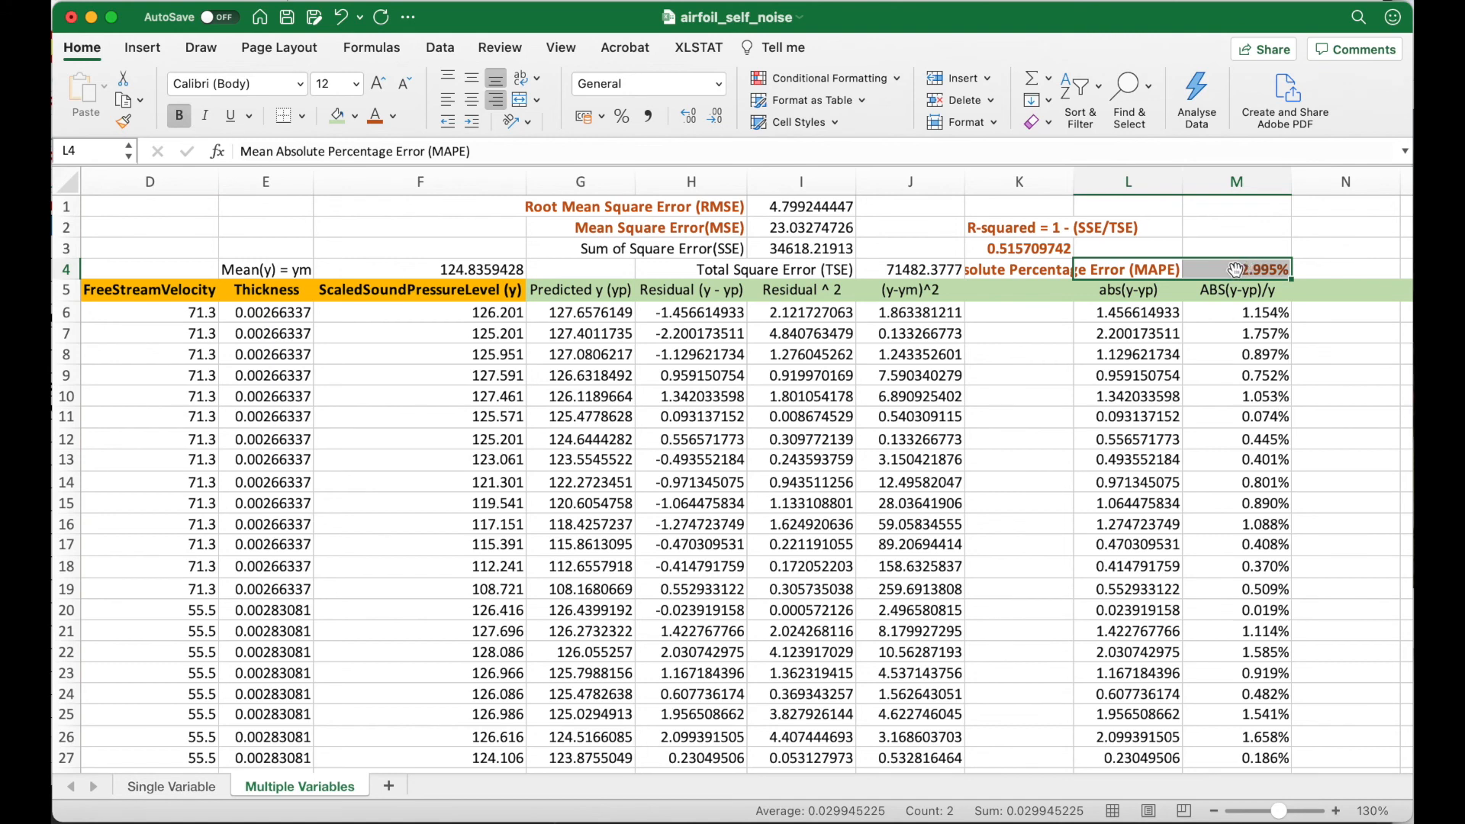
left_click_drag(1075, 186, 1150, 183)
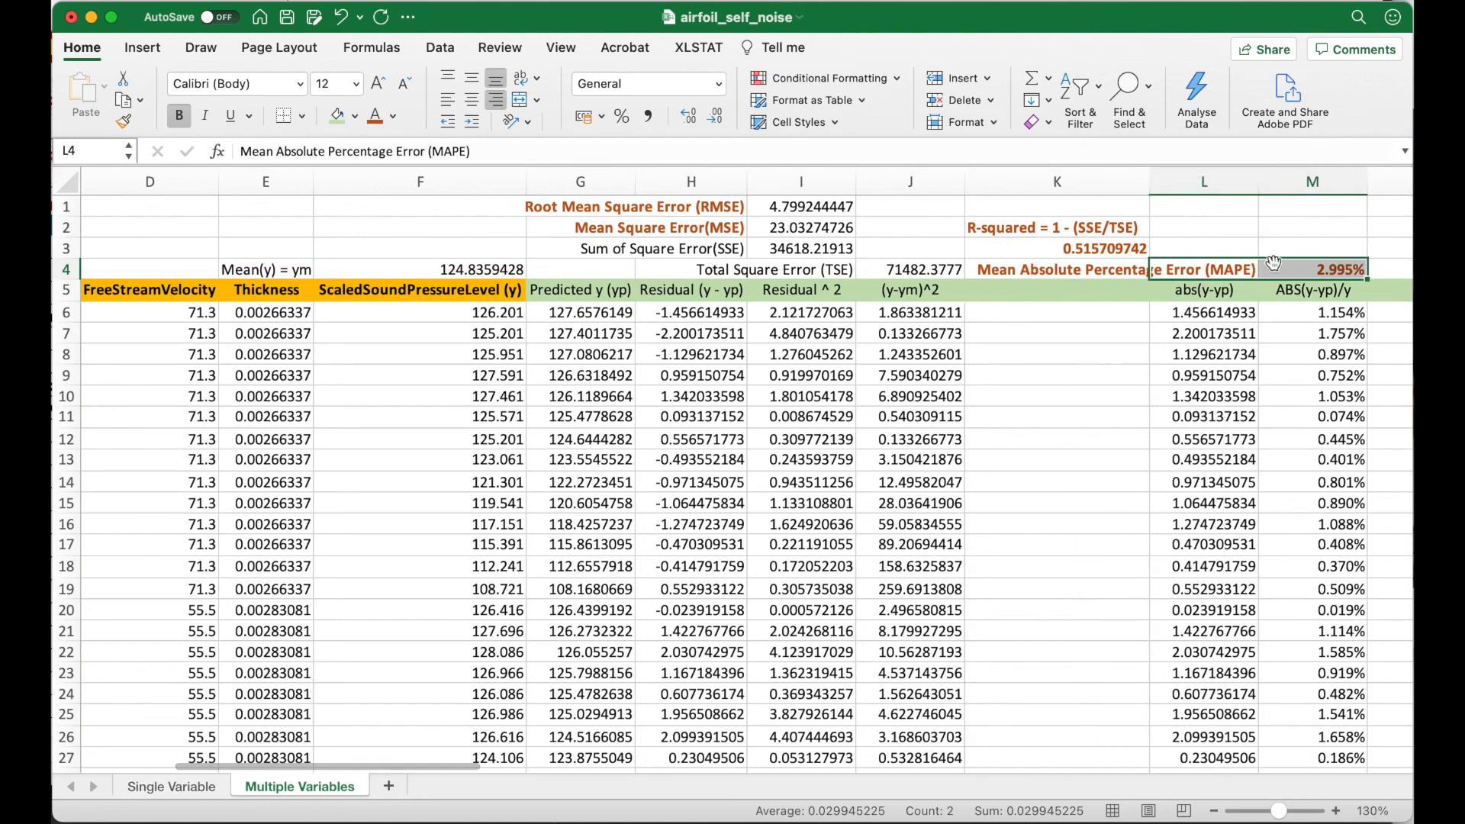
left_click(1293, 268)
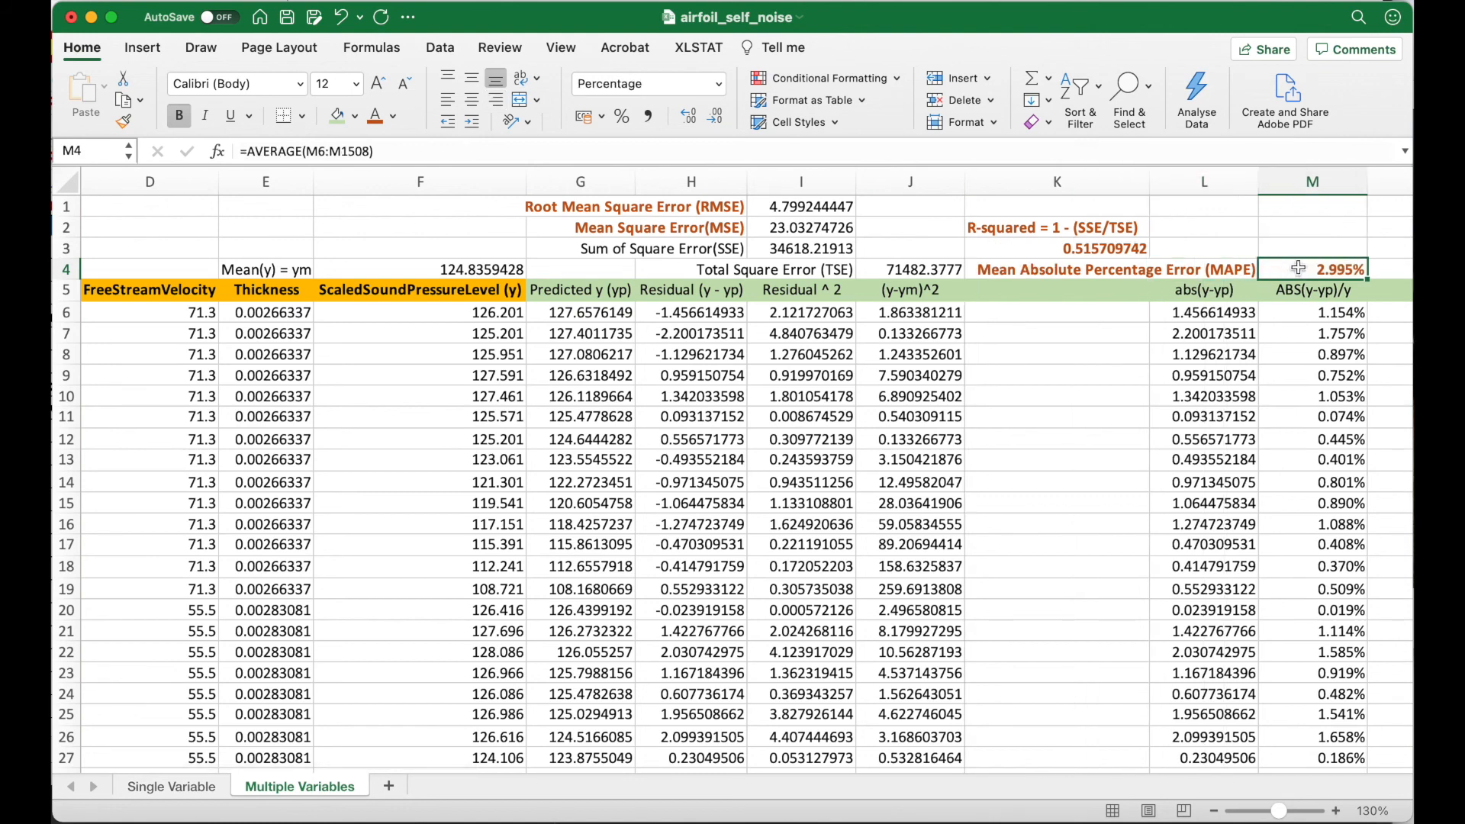
left_click_drag(1303, 267, 1154, 270)
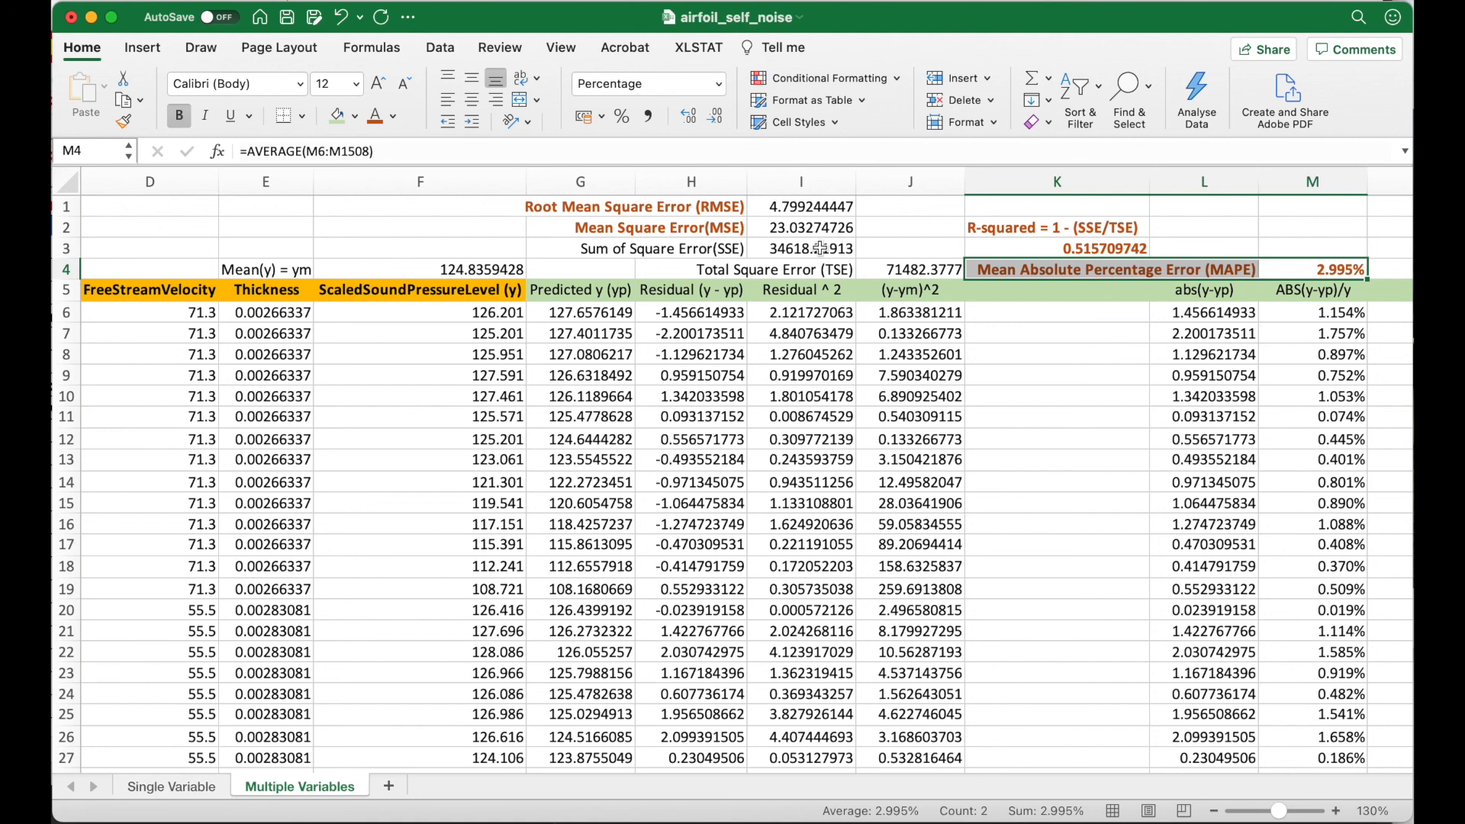
left_click(1034, 272)
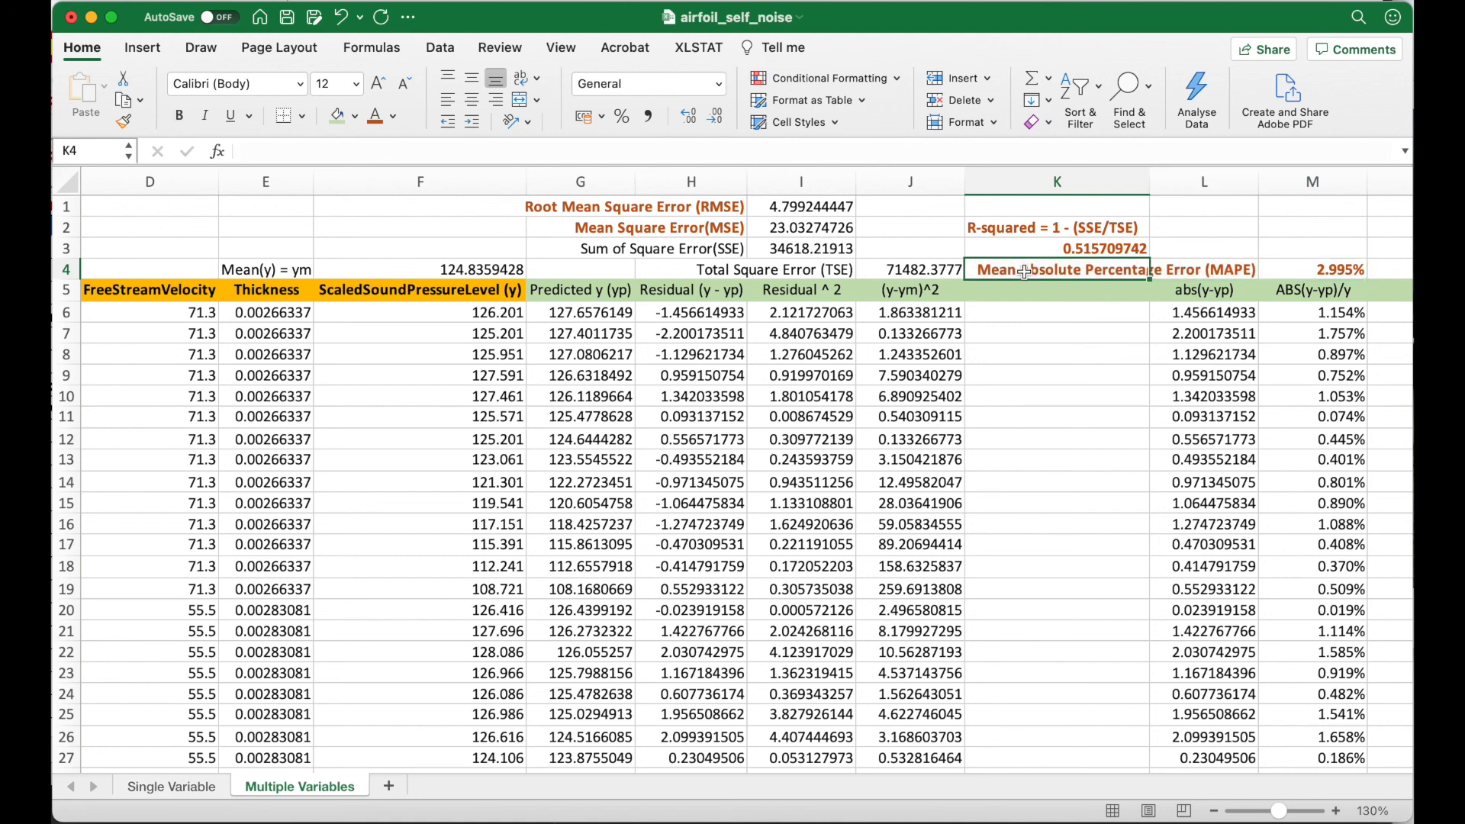